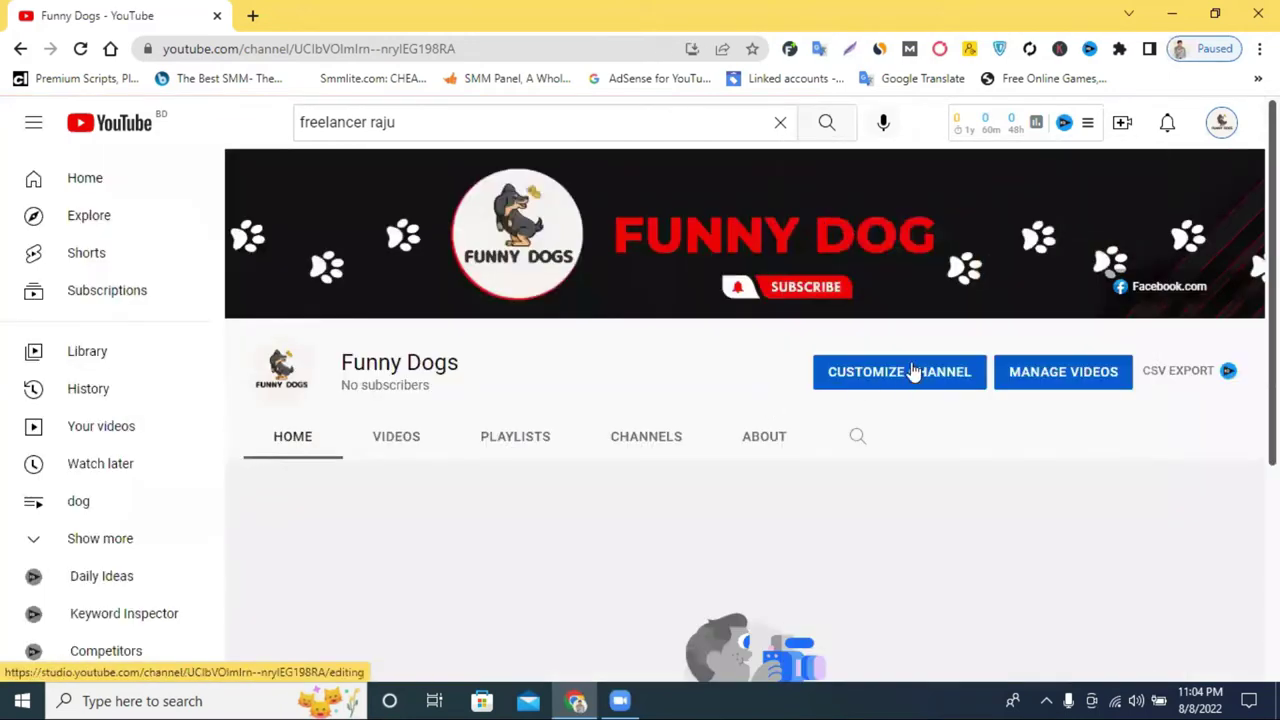
# Step: Start a new video upload for the Funny Dogs channel
pyautogui.click(1122, 124)
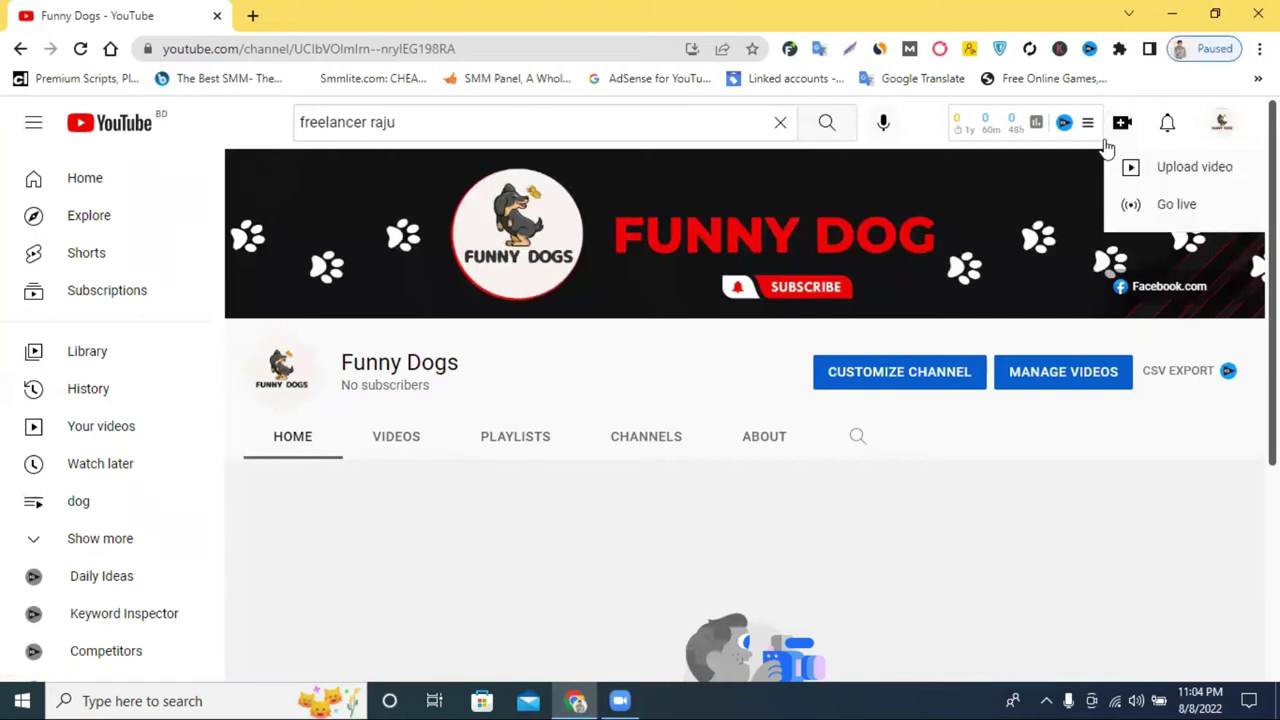
pyautogui.click(1177, 172)
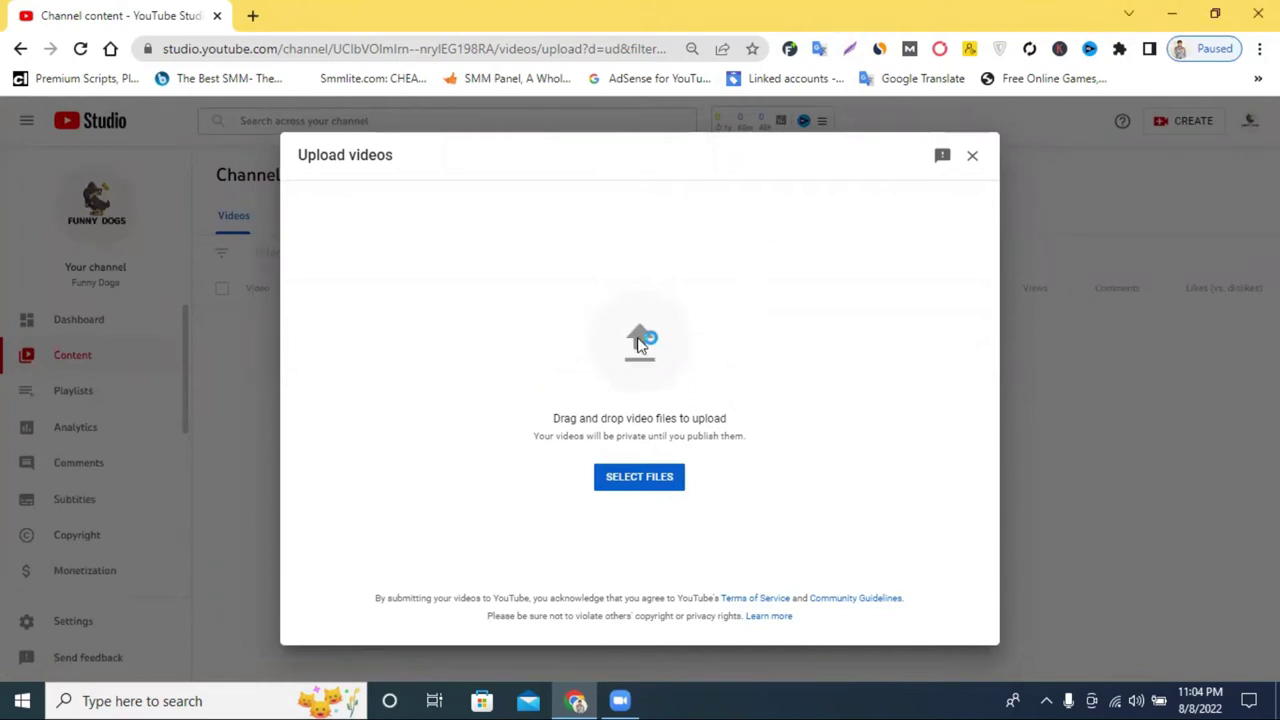
pyautogui.click(640, 338)
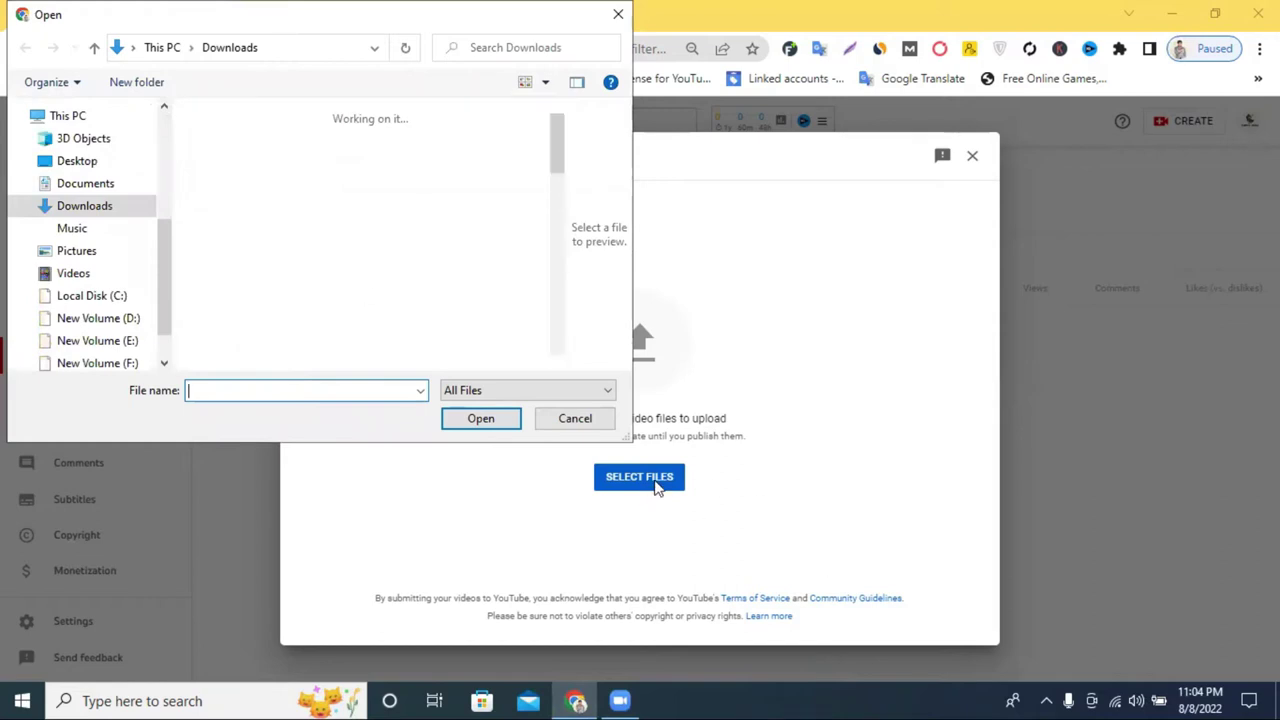
pyautogui.scroll(-3, 365, 290)
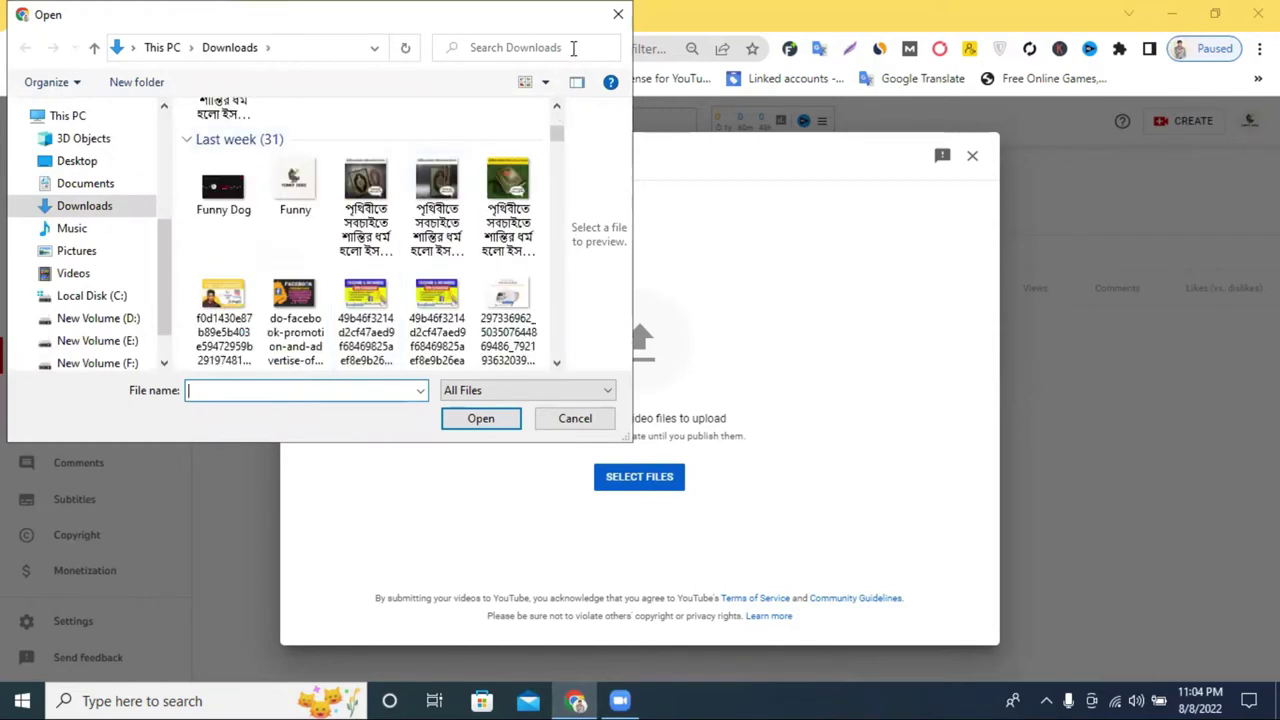
pyautogui.click(617, 15)
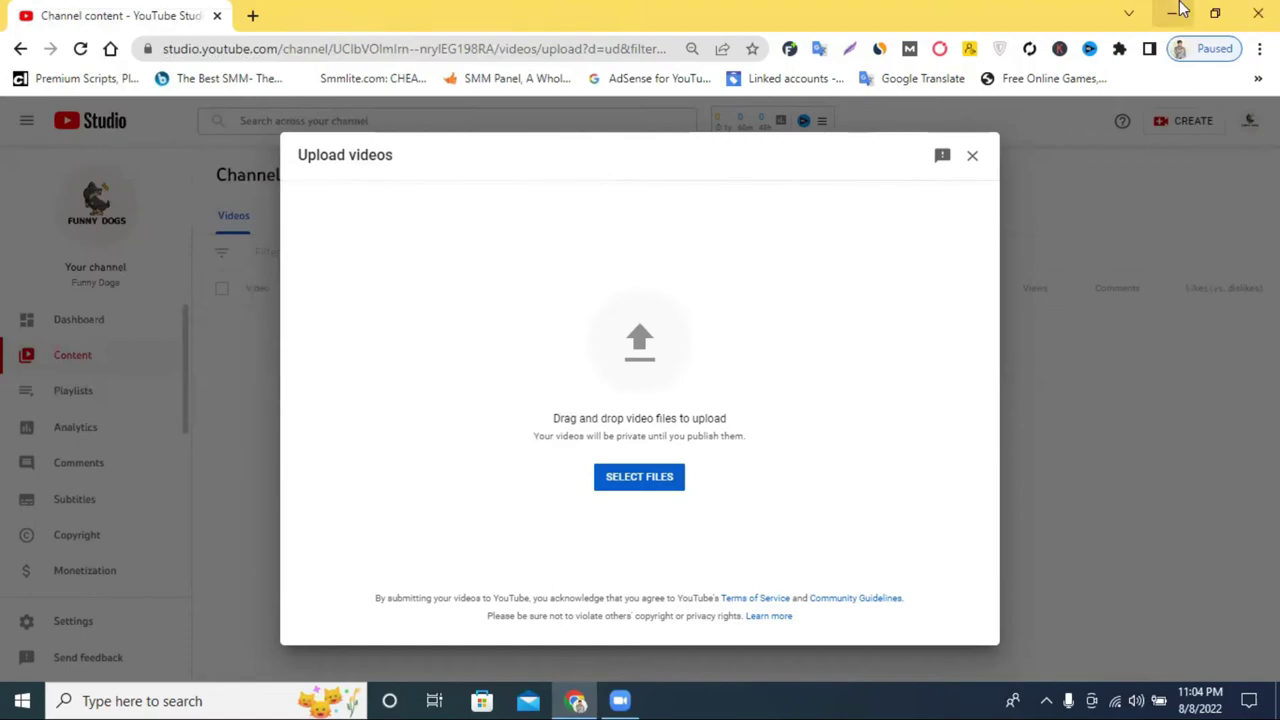
# Step: Minimize the browser and open This PC in File Explorer
pyautogui.click(1179, 5)
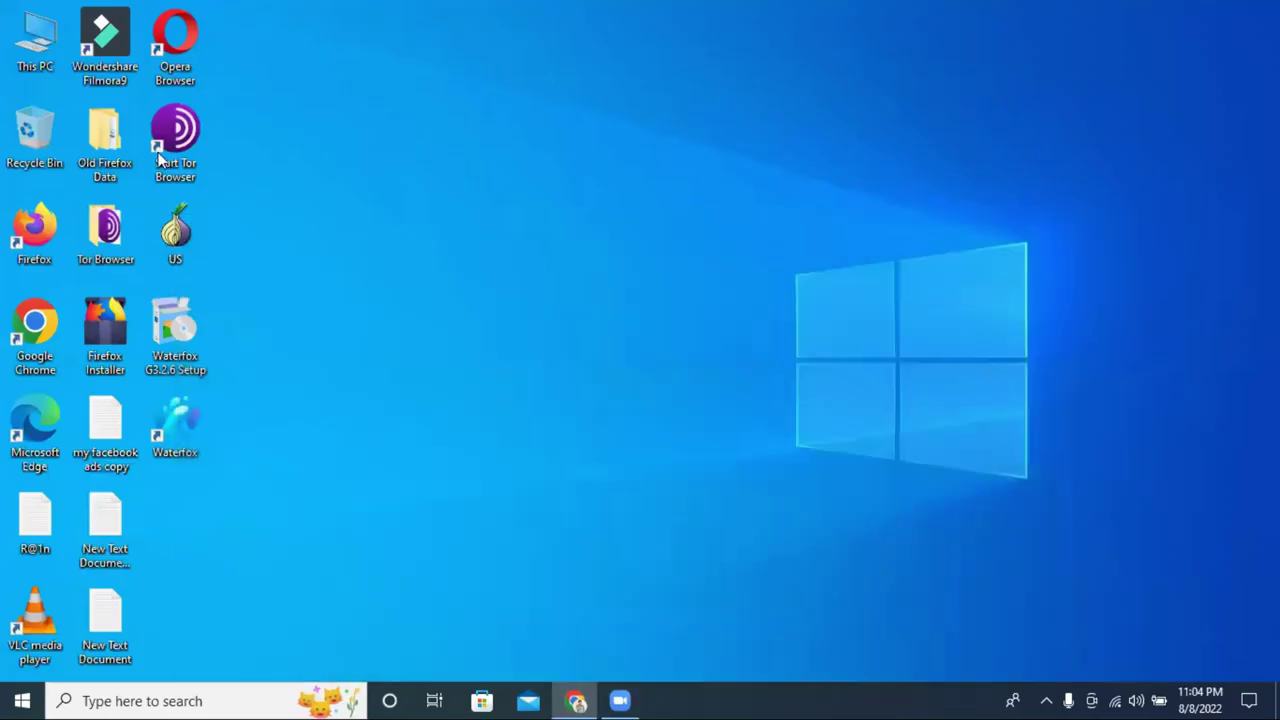
pyautogui.doubleClick(16, 52)
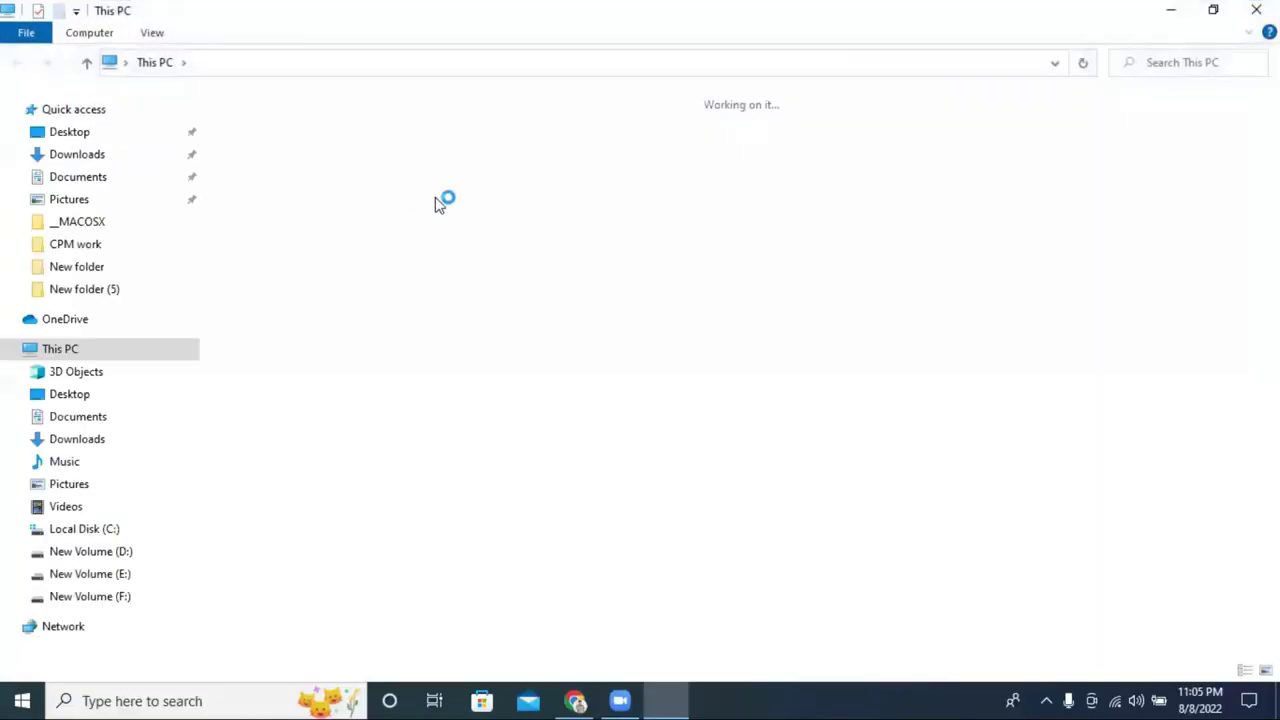
pyautogui.click(844, 153)
pyautogui.doubleClick(844, 153)
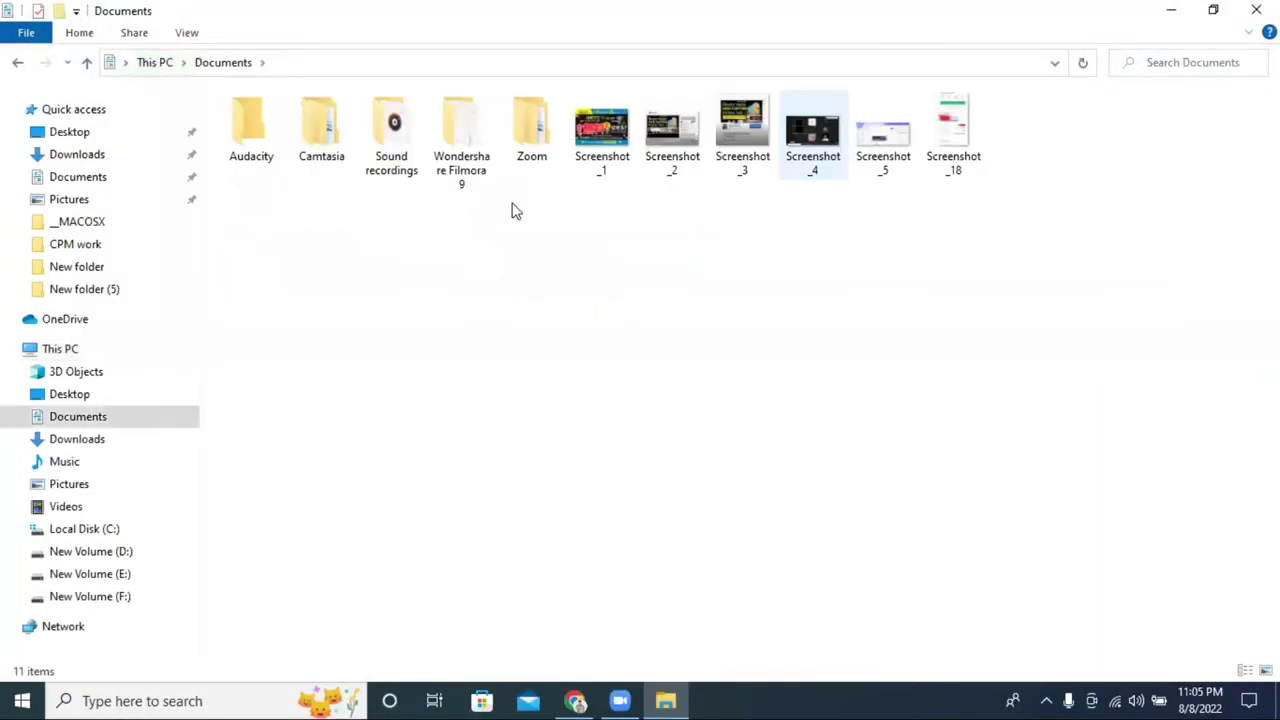
pyautogui.click(84, 64)
pyautogui.doubleClick(526, 283)
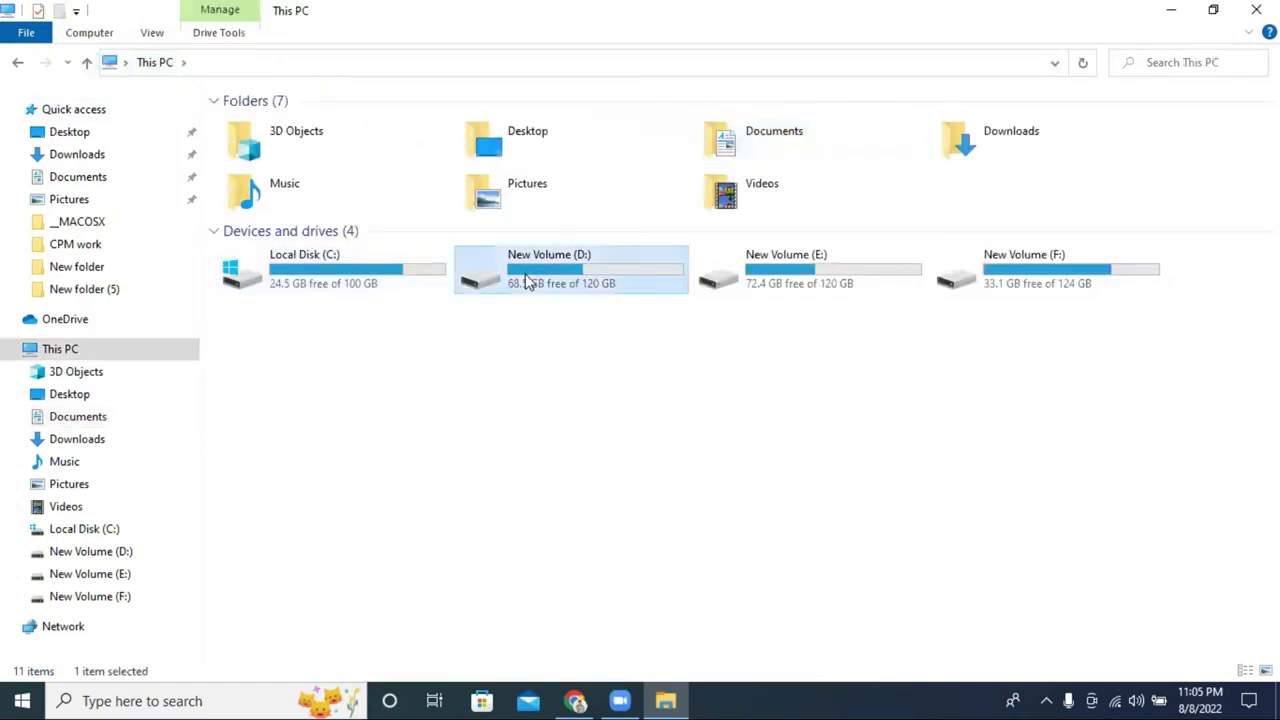
pyautogui.click(88, 62)
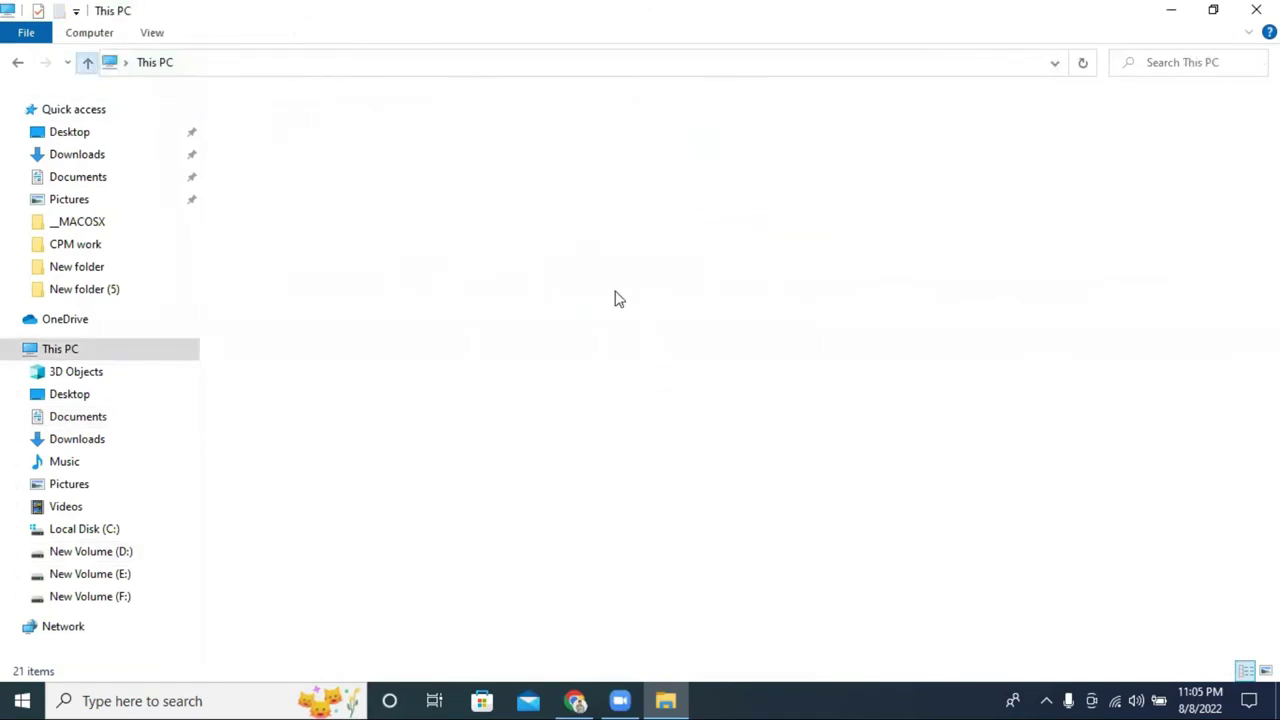
# Step: Upload video1242083340.mp4 to YouTube Studio from the cpm work folder inside CPM work on the E: drive
pyautogui.doubleClick(793, 290)
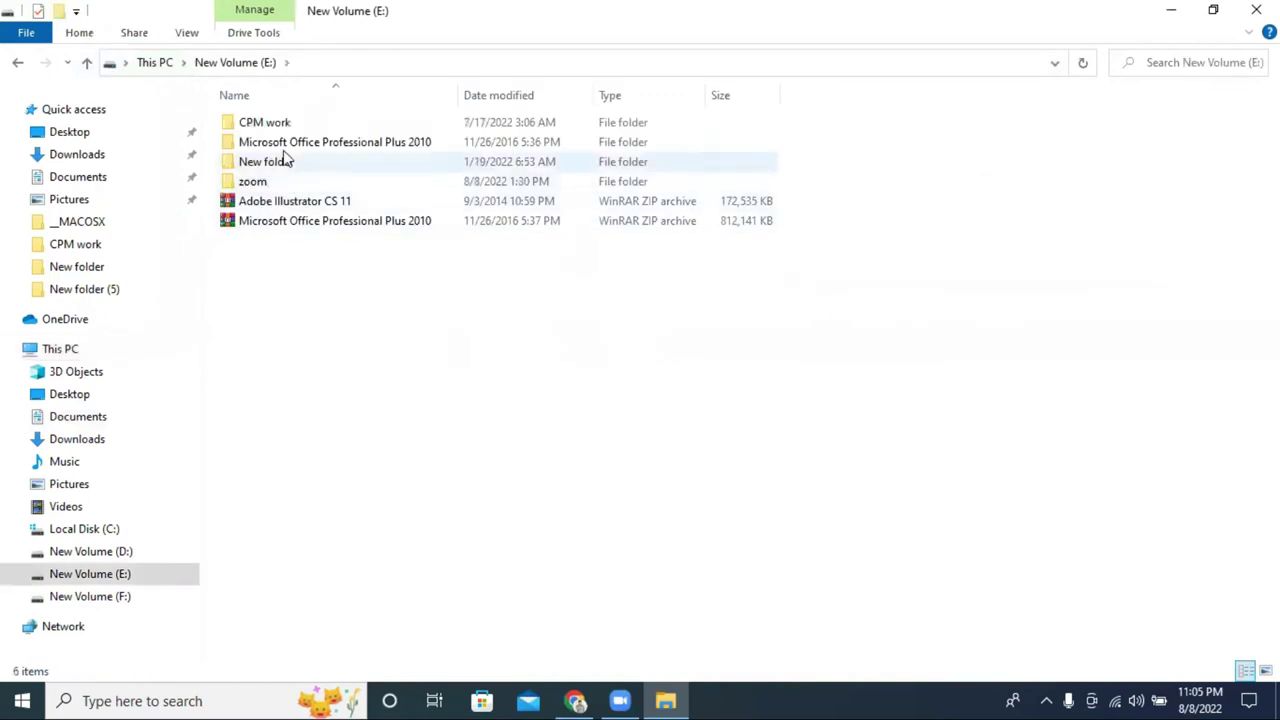
pyautogui.click(290, 123)
pyautogui.doubleClick(290, 123)
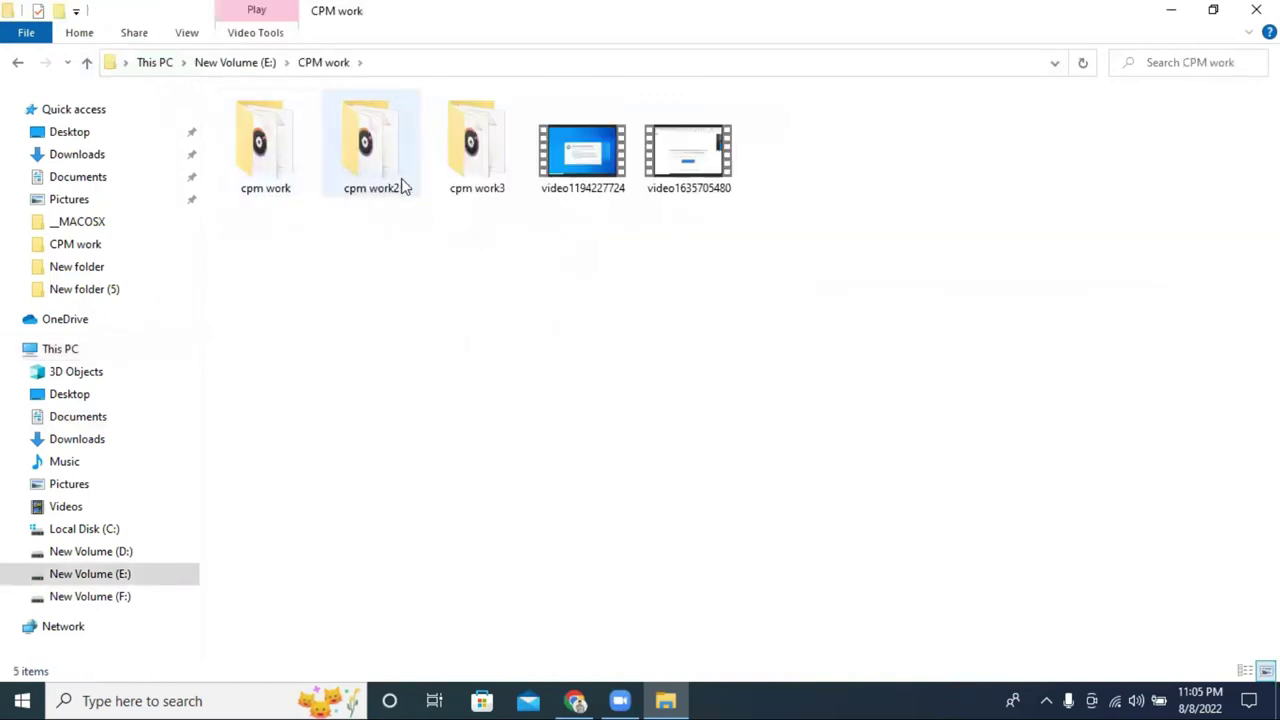
pyautogui.doubleClick(268, 176)
pyautogui.moveTo(283, 184); pyautogui.dragTo(643, 373)
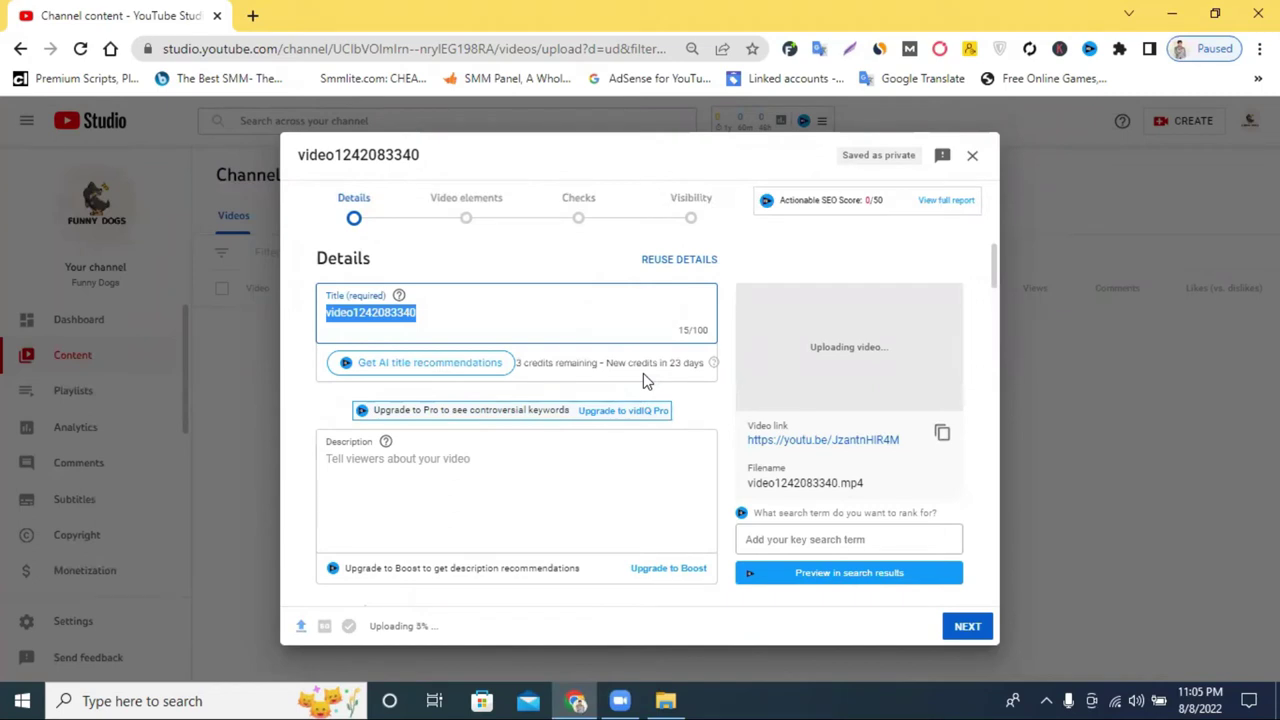
# Step: Search YouTube for "freelancer raju" in a new browser tab
pyautogui.click(448, 466)
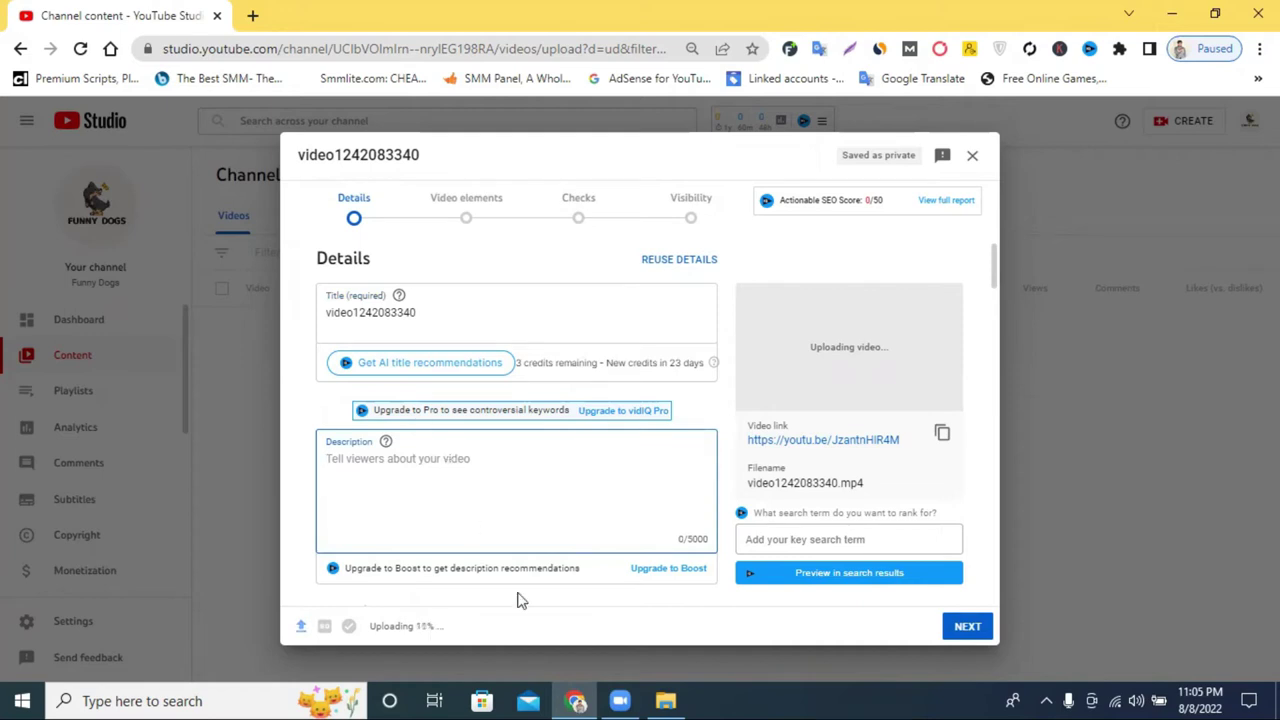
pyautogui.click(252, 15)
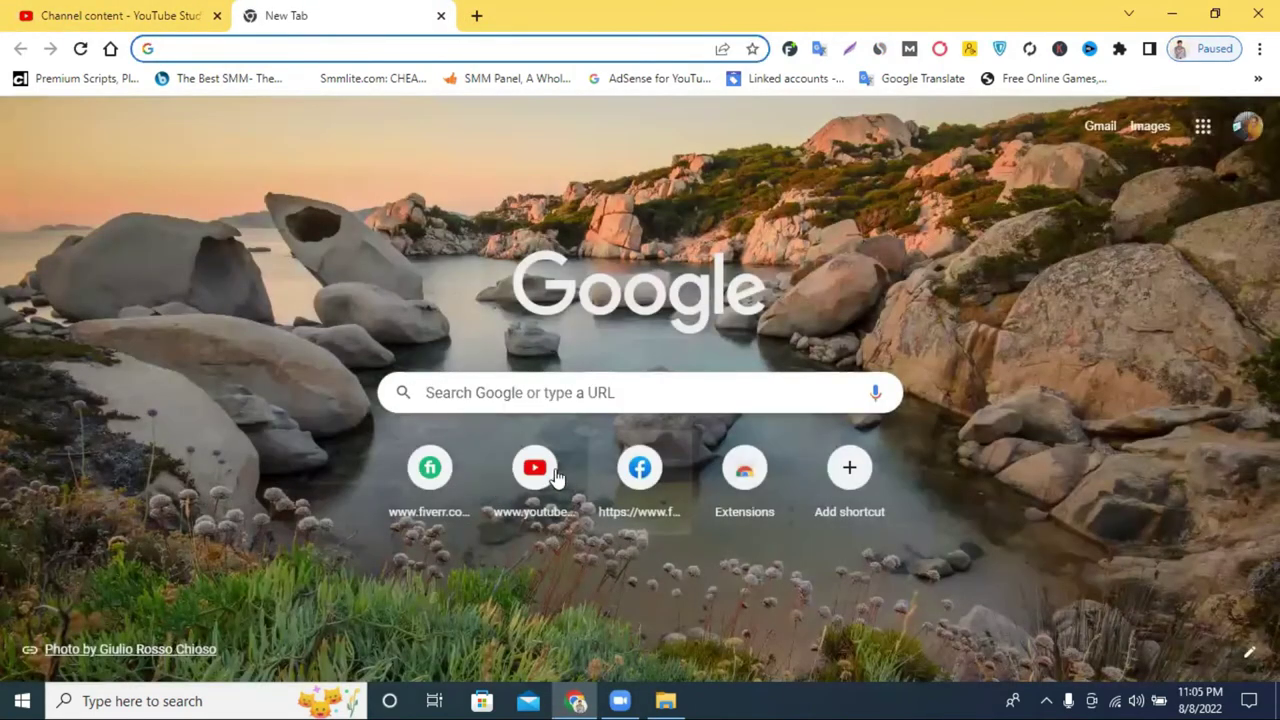
pyautogui.click(535, 470)
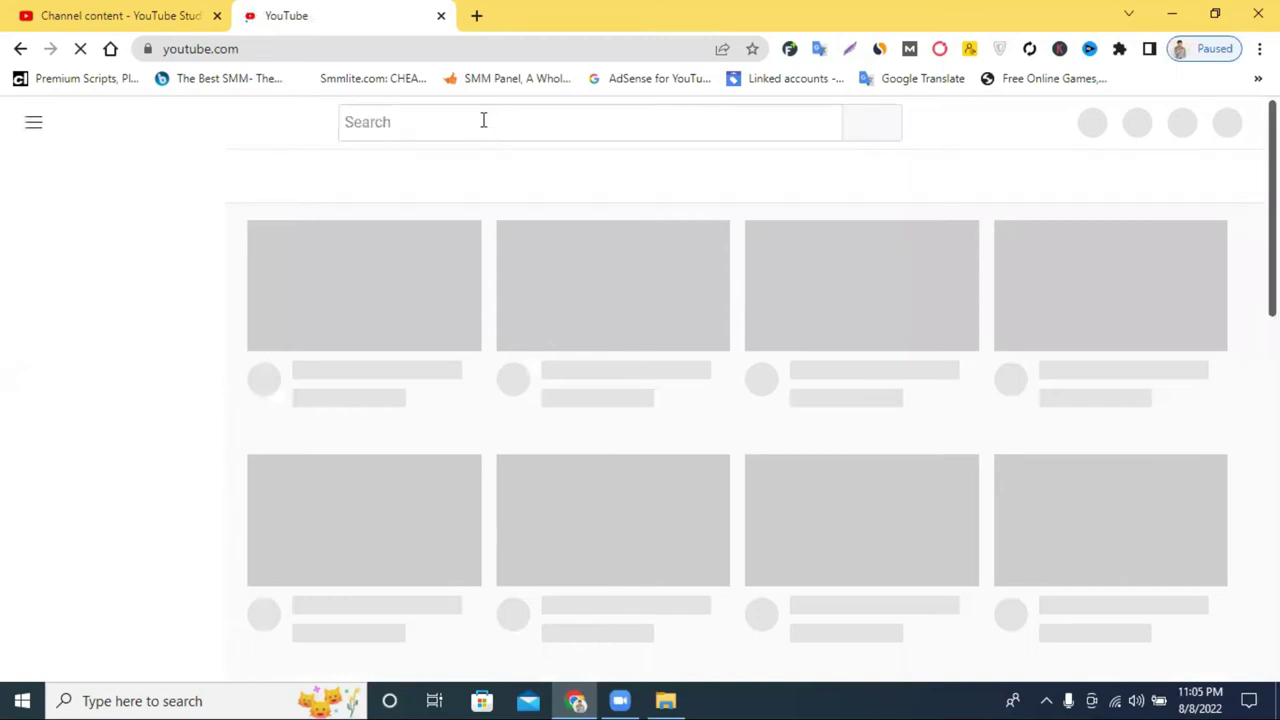
pyautogui.click(483, 120)
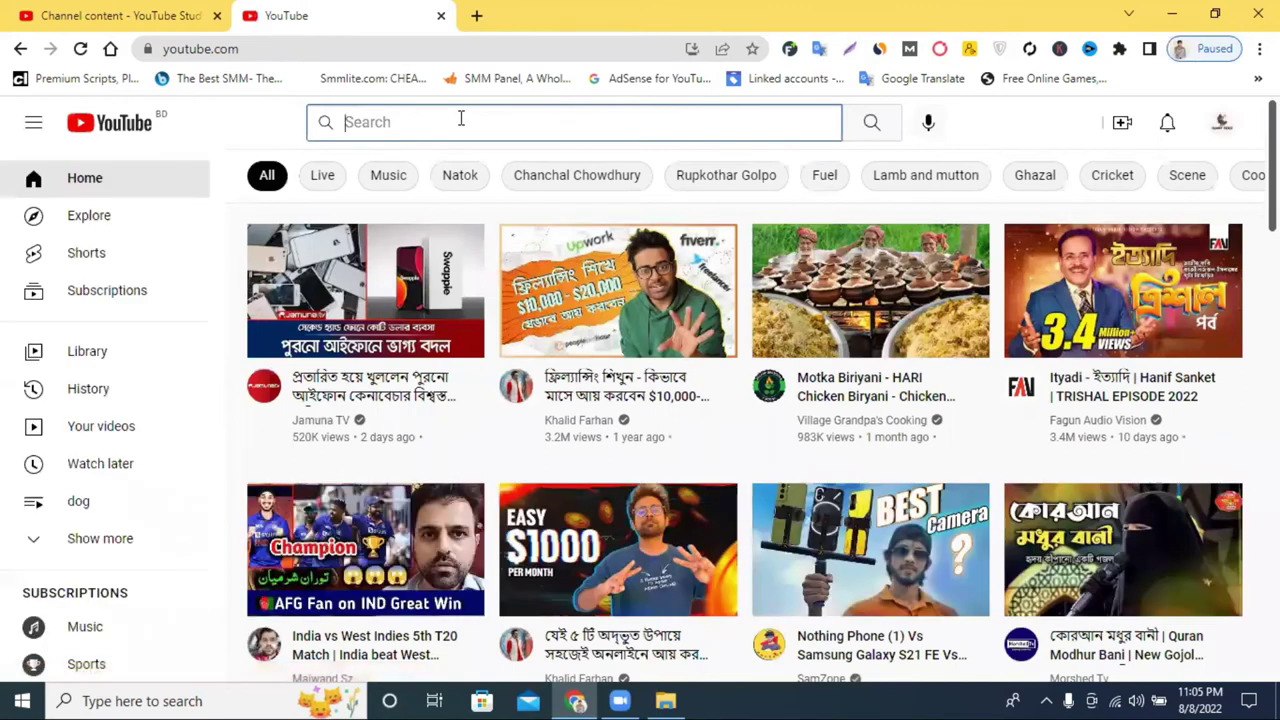
pyautogui.write('freelancer r')
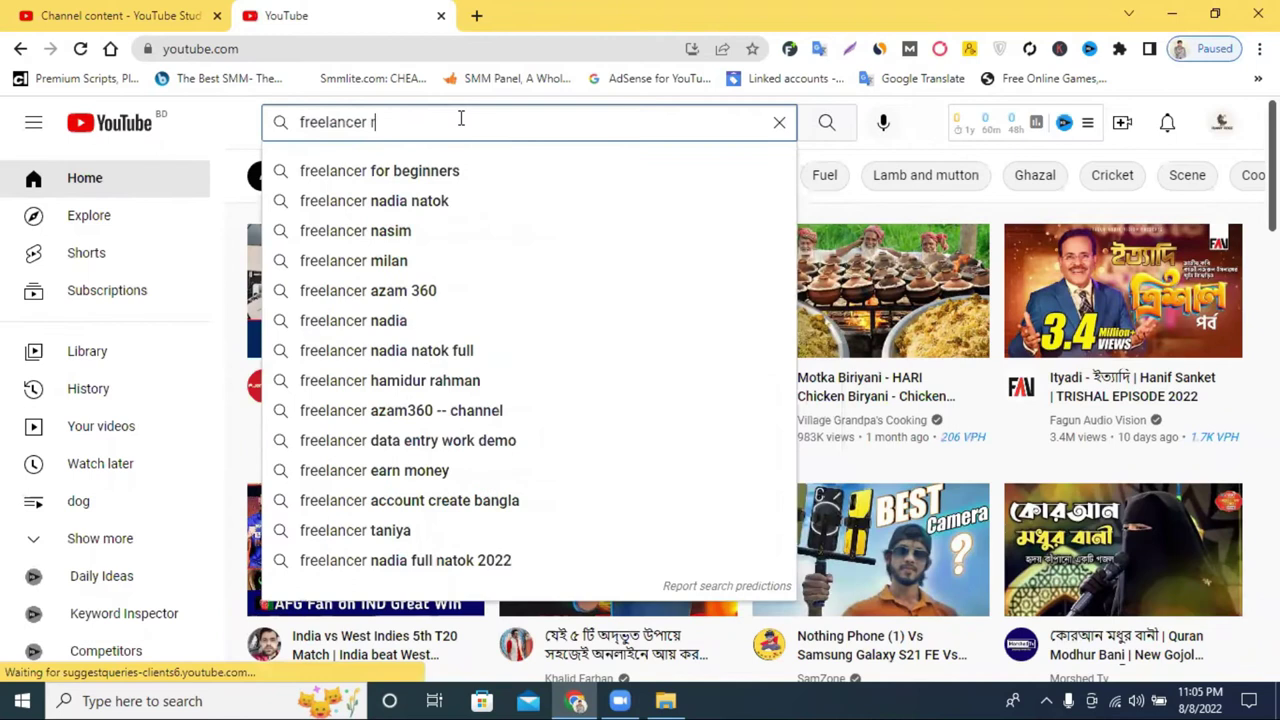
pyautogui.write('aju')
pyautogui.press('Return')
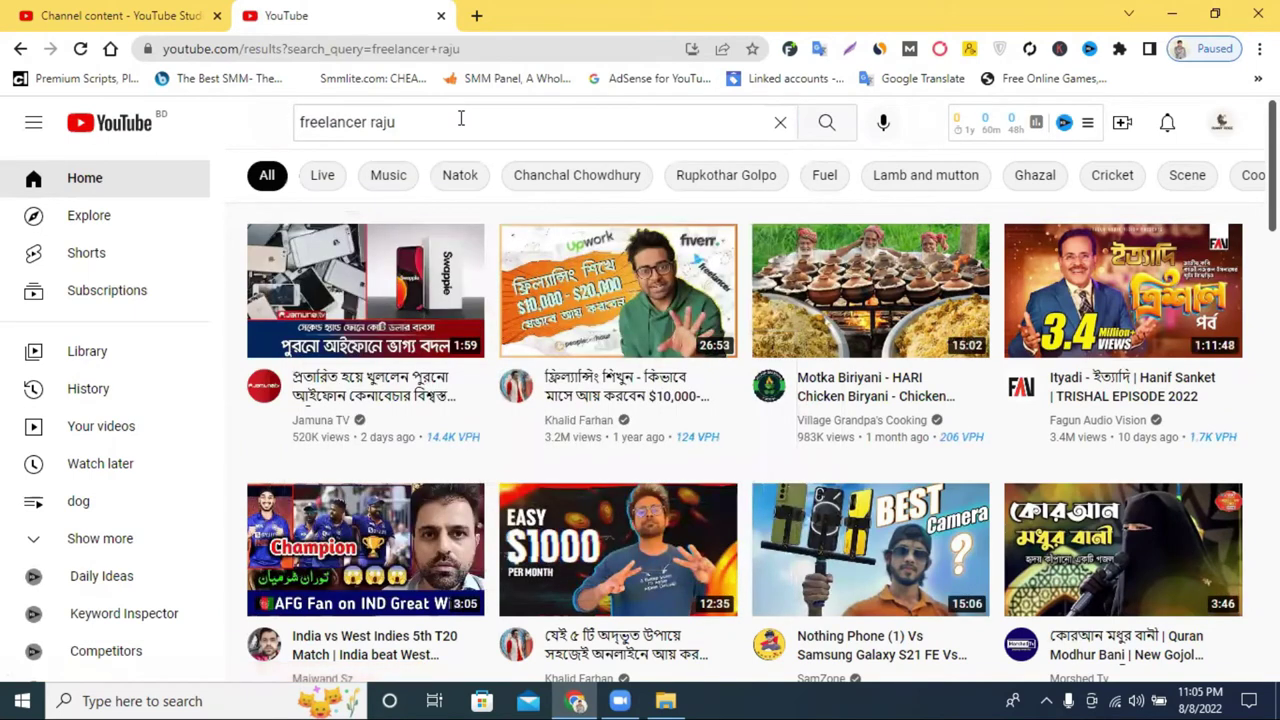
# Step: Open the Fiverr Fake Buyer video from the Freelancer Raju channel and expand its full description
pyautogui.click(668, 226)
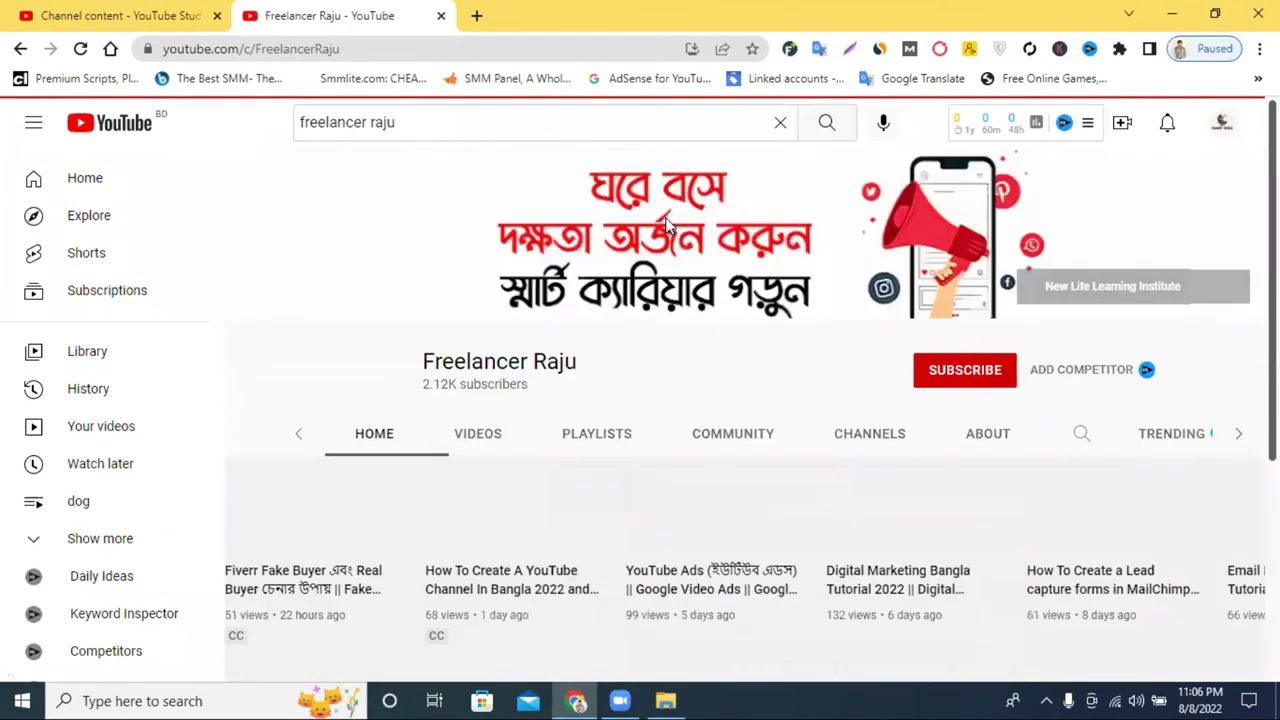
pyautogui.scroll(-3, 523, 373)
pyautogui.click(338, 321)
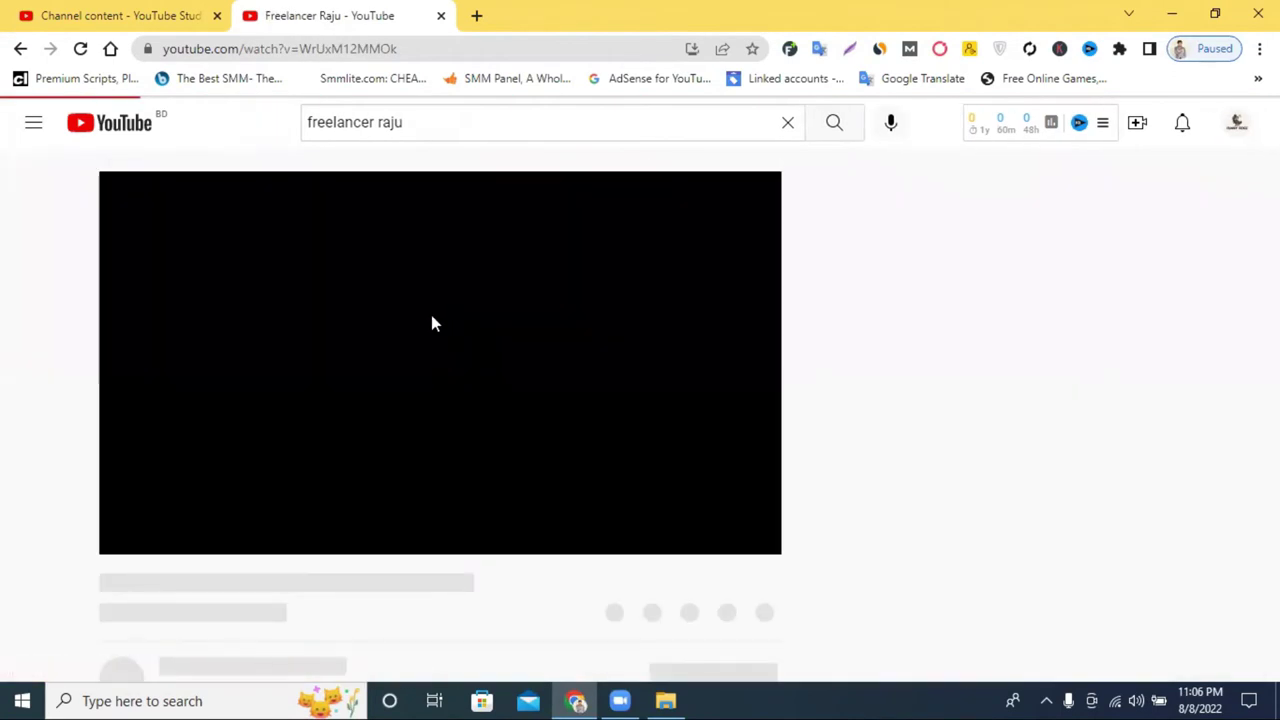
pyautogui.scroll(-3, 430, 330)
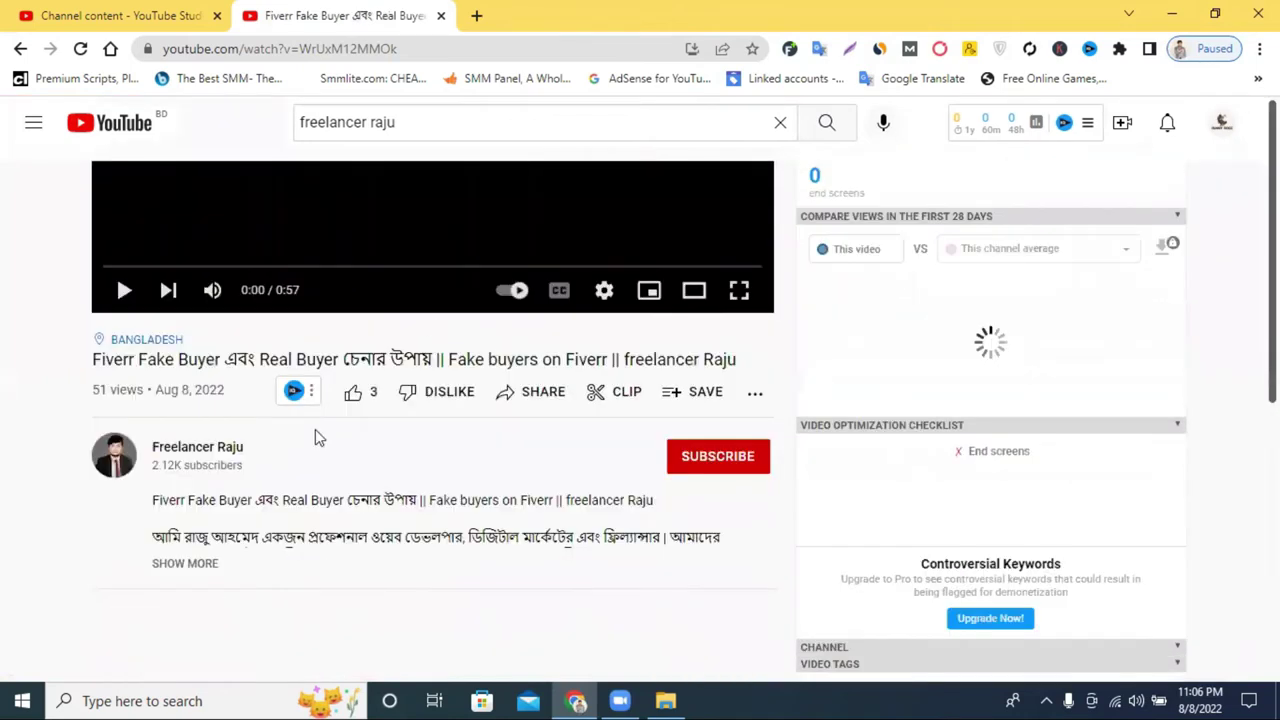
pyautogui.scroll(-2, 264, 440)
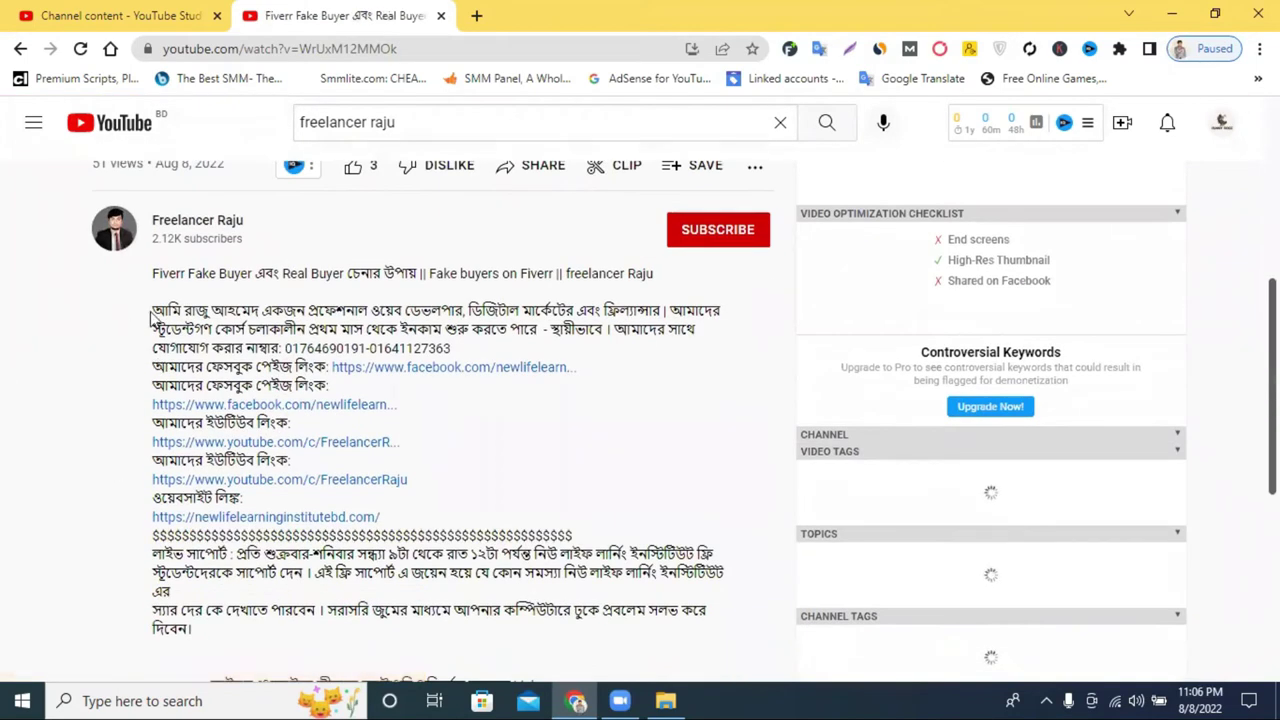
# Step: Copy the introduction, contact links and live support text from the video's description
pyautogui.moveTo(152, 310); pyautogui.dragTo(333, 458)
pyautogui.scroll(-2, 173, 392)
pyautogui.rightClick(309, 426)
pyautogui.click(358, 427)
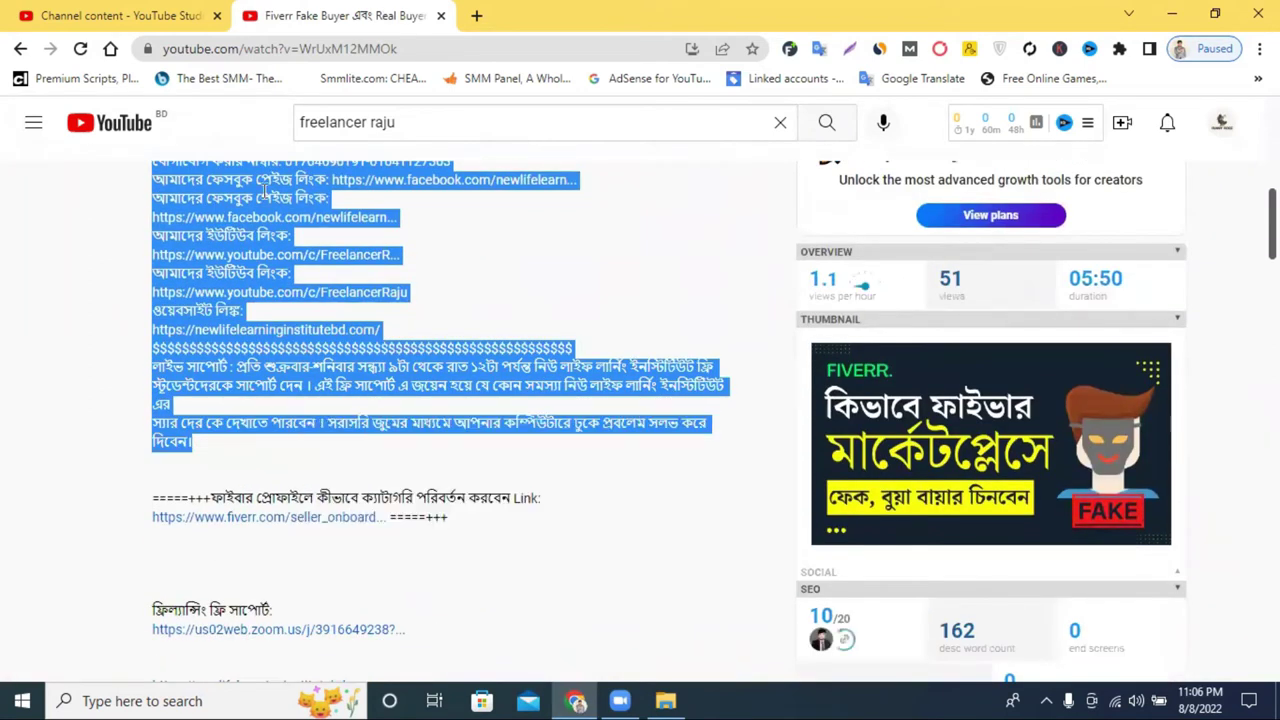
# Step: Paste the copied text into the description of the video being uploaded in YouTube Studio
pyautogui.click(120, 15)
pyautogui.click(372, 490)
pyautogui.rightClick(368, 472)
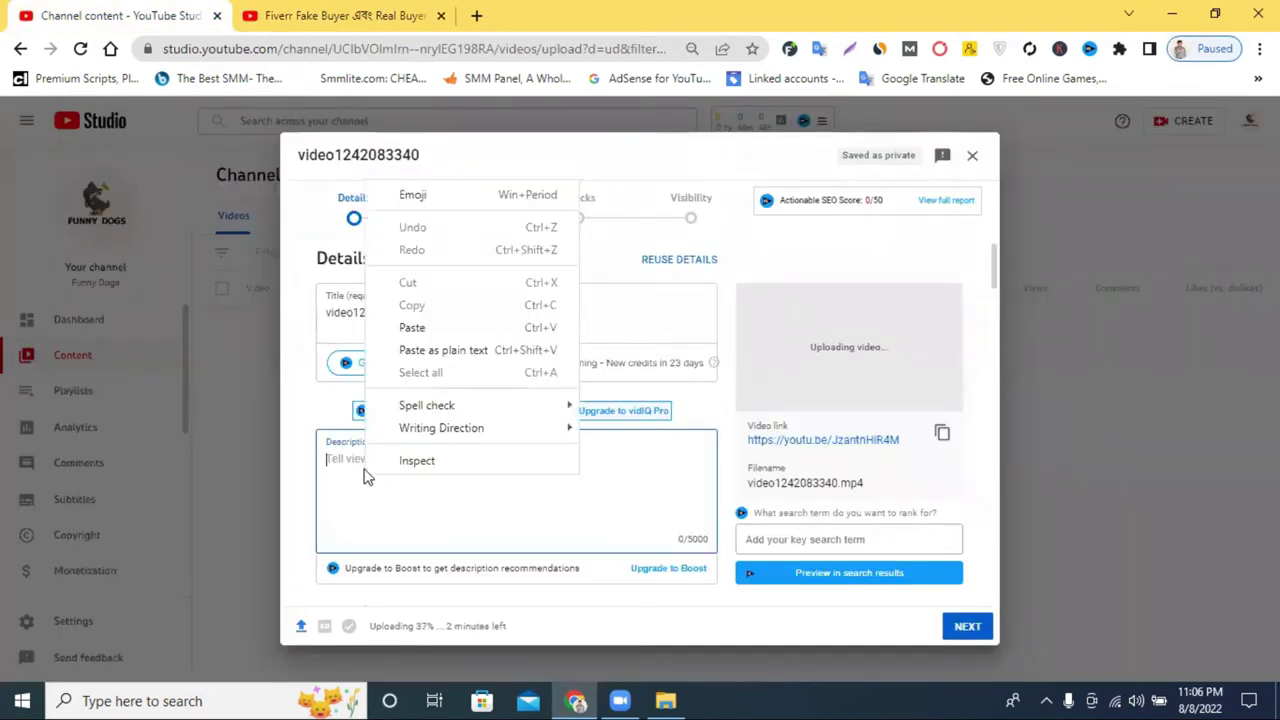
pyautogui.click(432, 328)
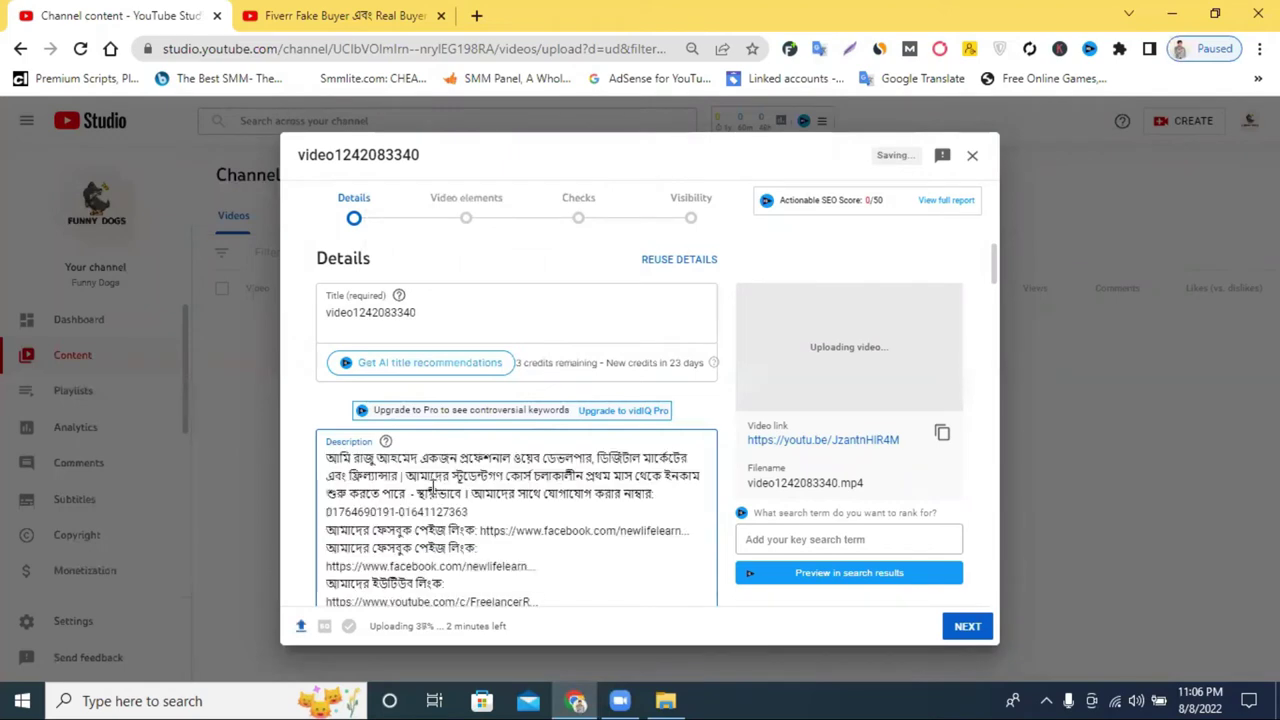
# Step: Insert two blank lines above the pasted text in the description and look over the remaining text
pyautogui.click(330, 458)
pyautogui.press('Return')
pyautogui.press('Return')
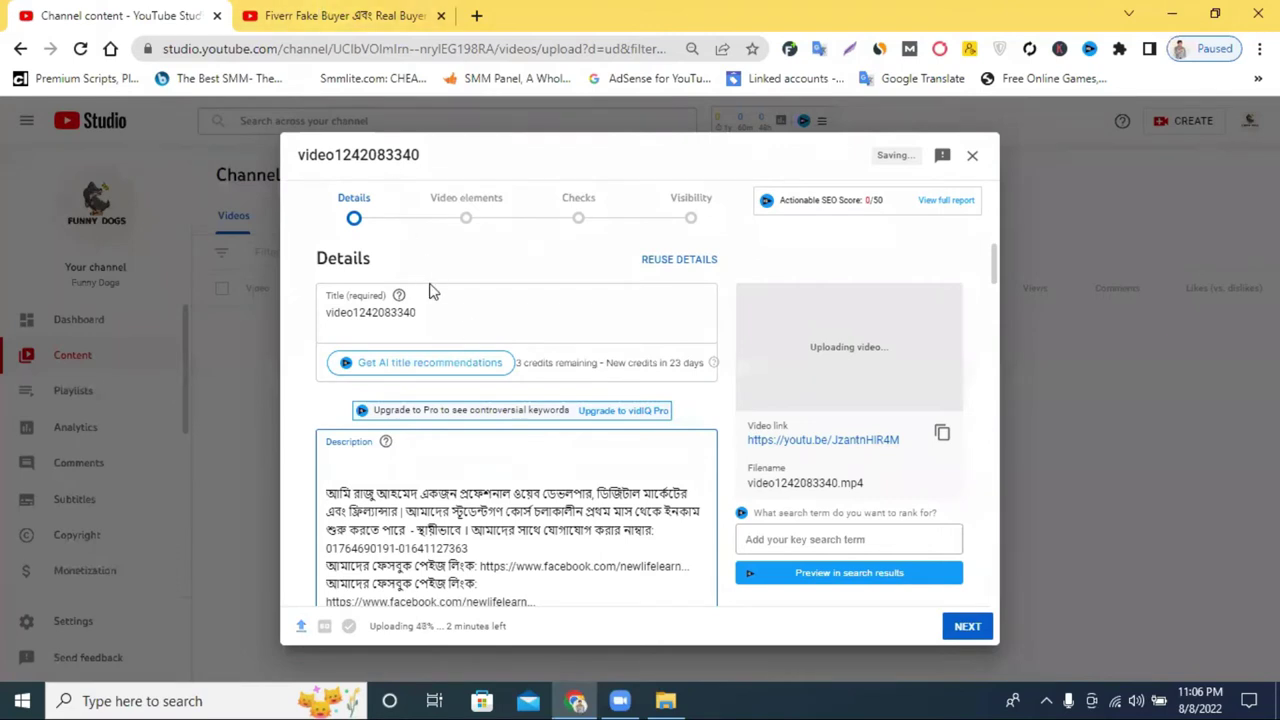
pyautogui.scroll(-5, 641, 483)
pyautogui.scroll(10, 700, 430)
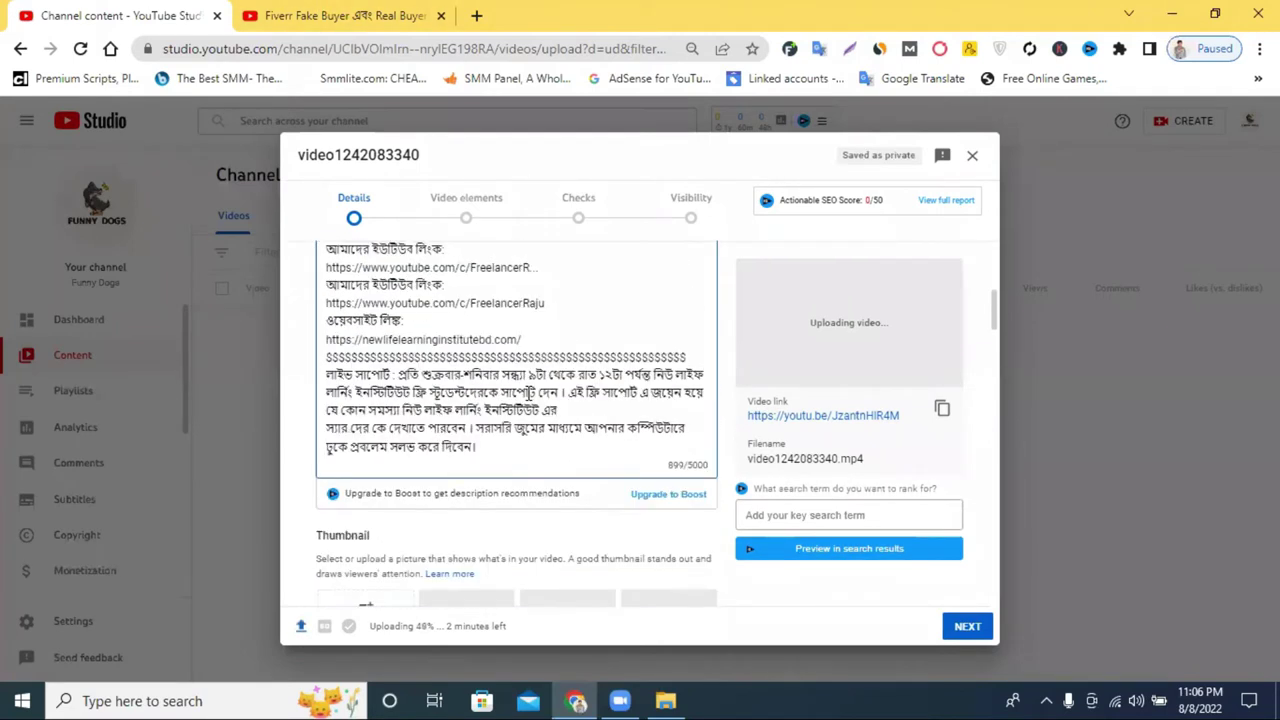
# Step: Return to the YouTube home page in the other tab and search for "cpm work"
pyautogui.click(280, 12)
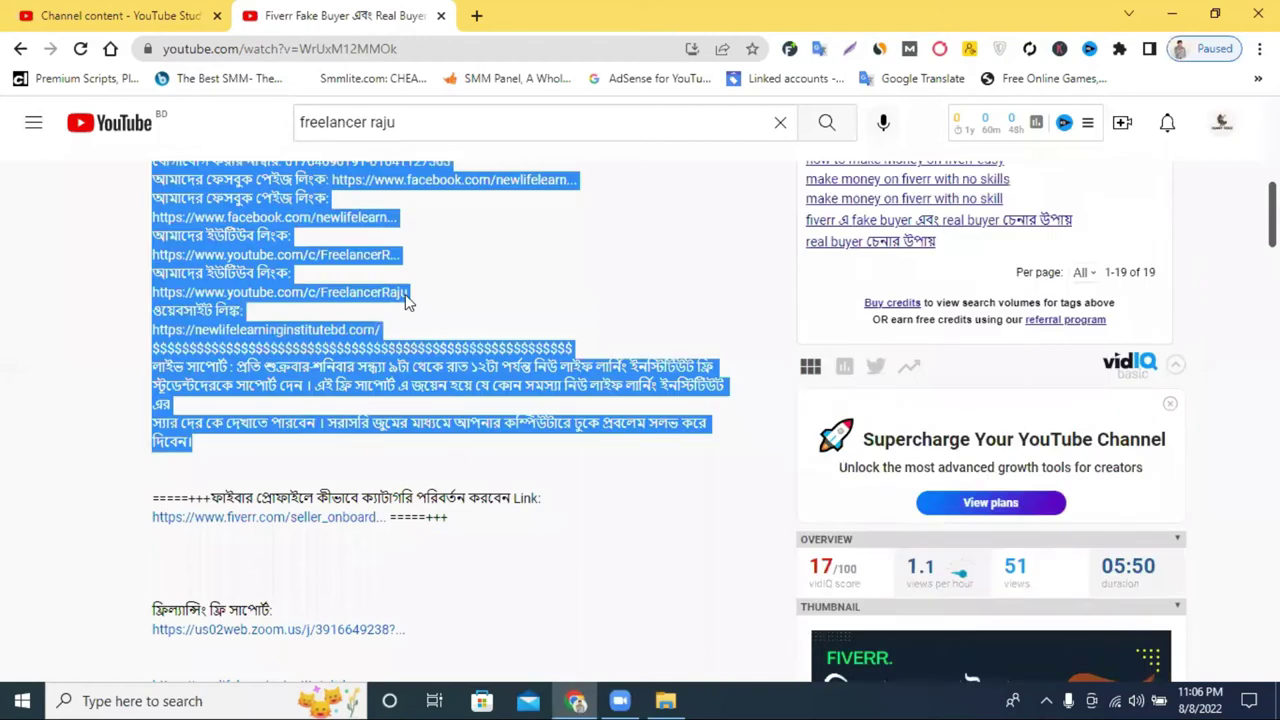
pyautogui.scroll(5, 418, 138)
pyautogui.click(421, 130)
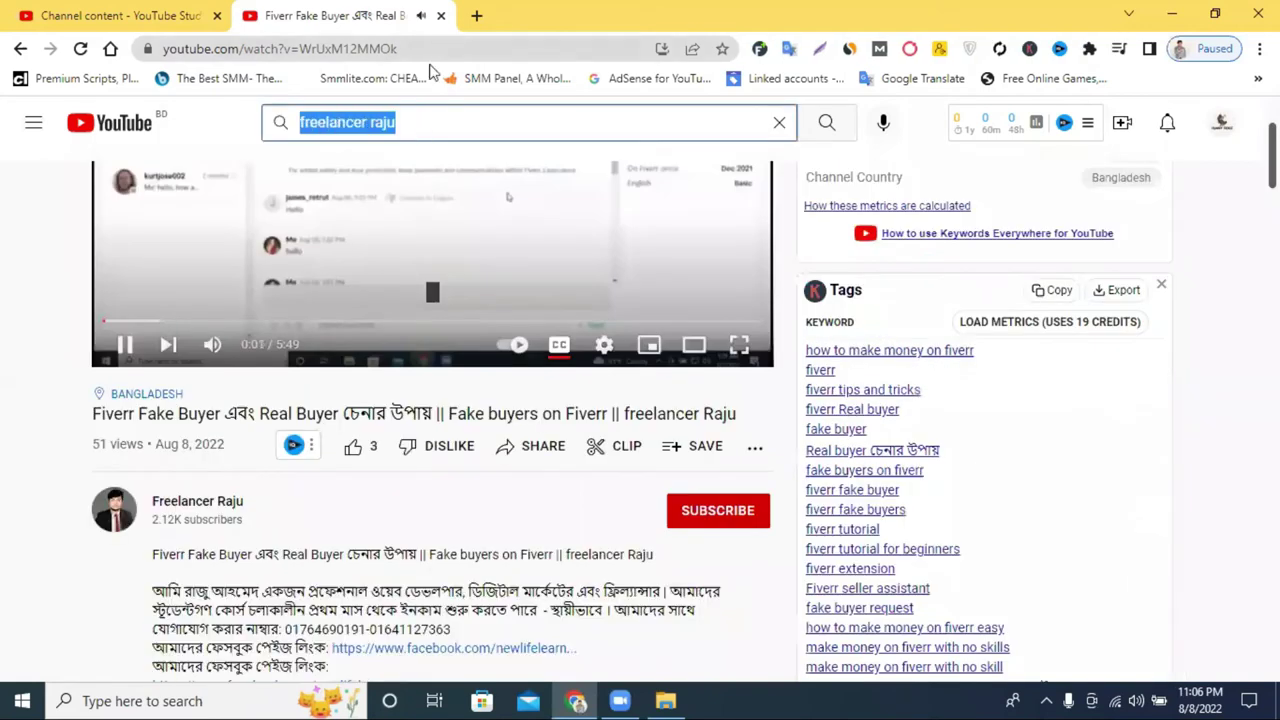
pyautogui.click(110, 122)
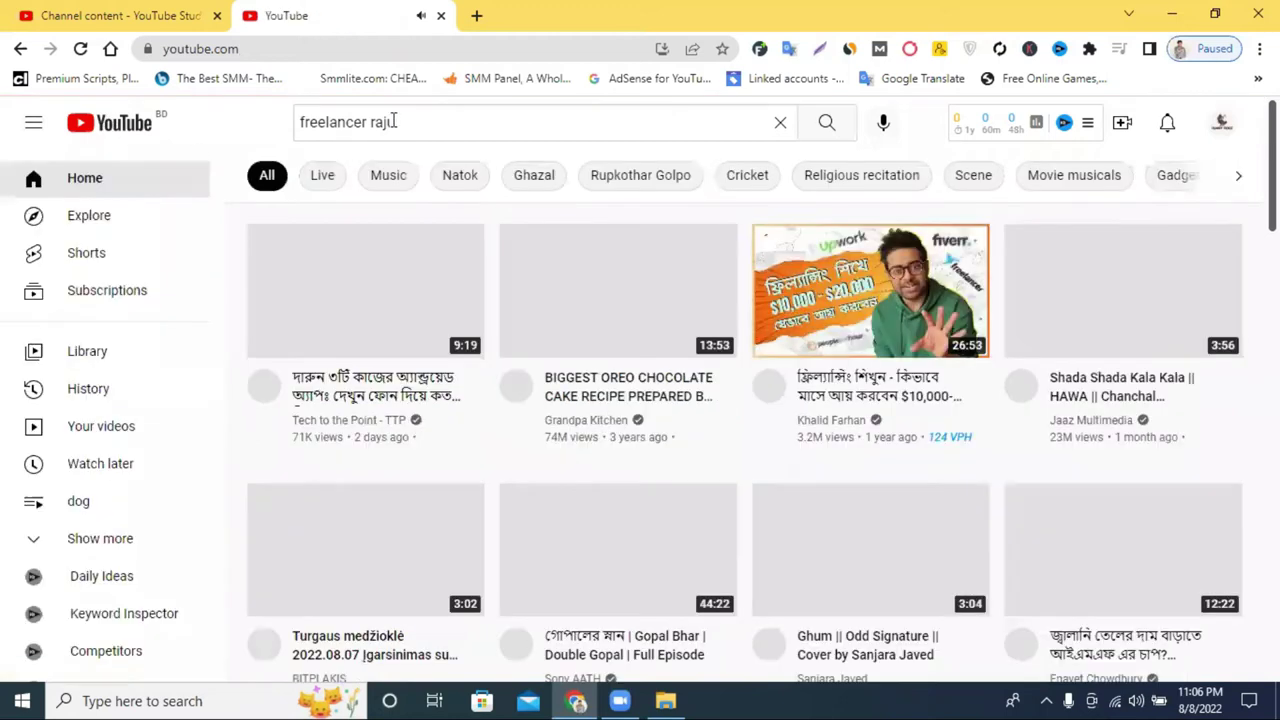
pyautogui.click(393, 121)
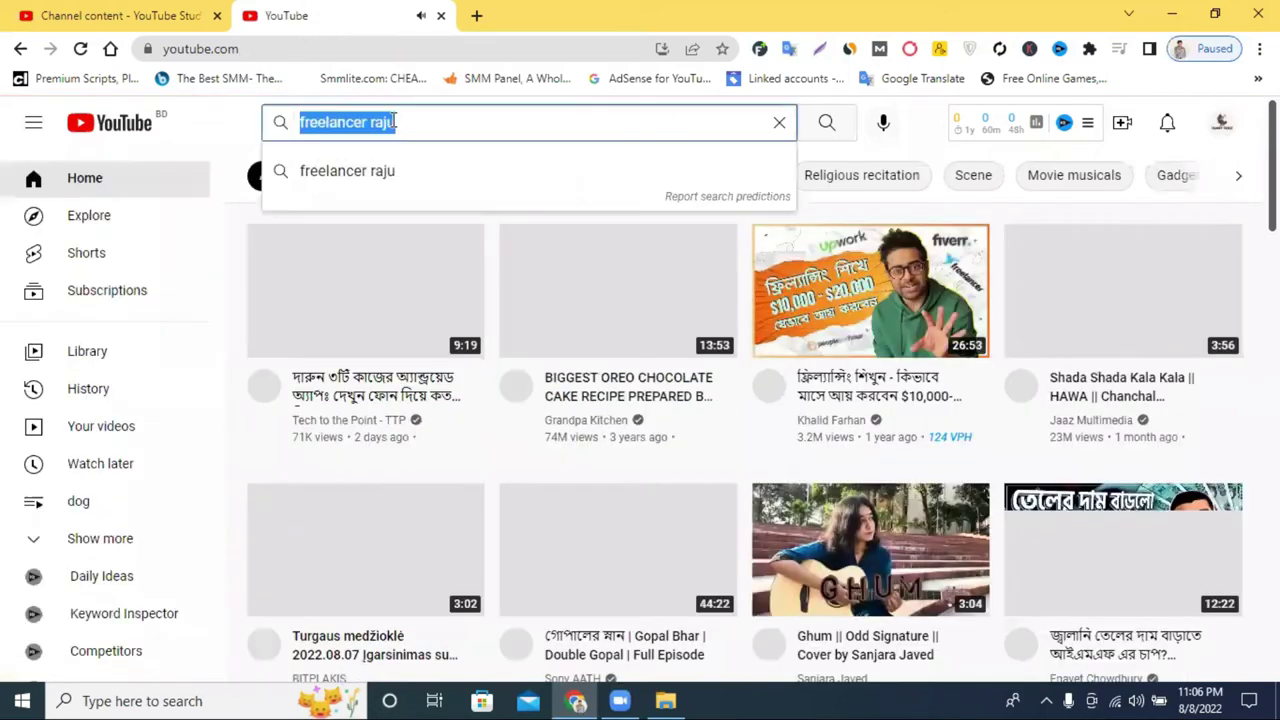
pyautogui.tripleClick(395, 121)
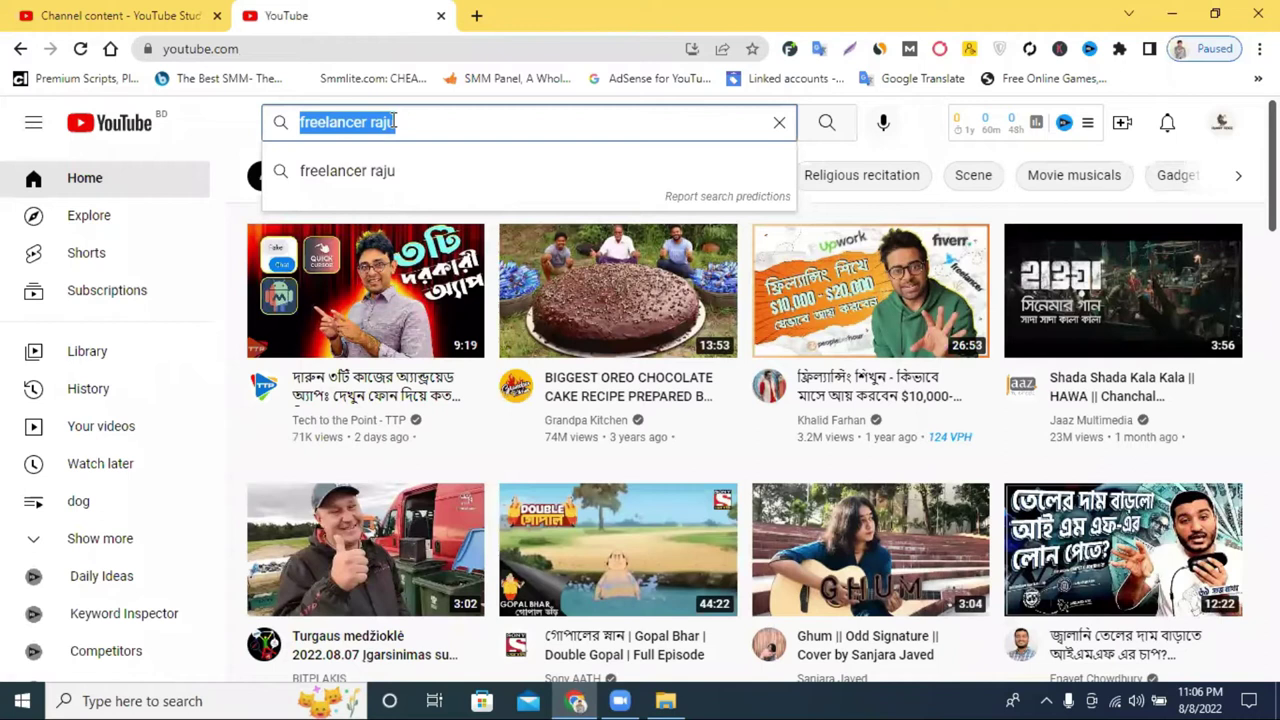
pyautogui.write('cpm')
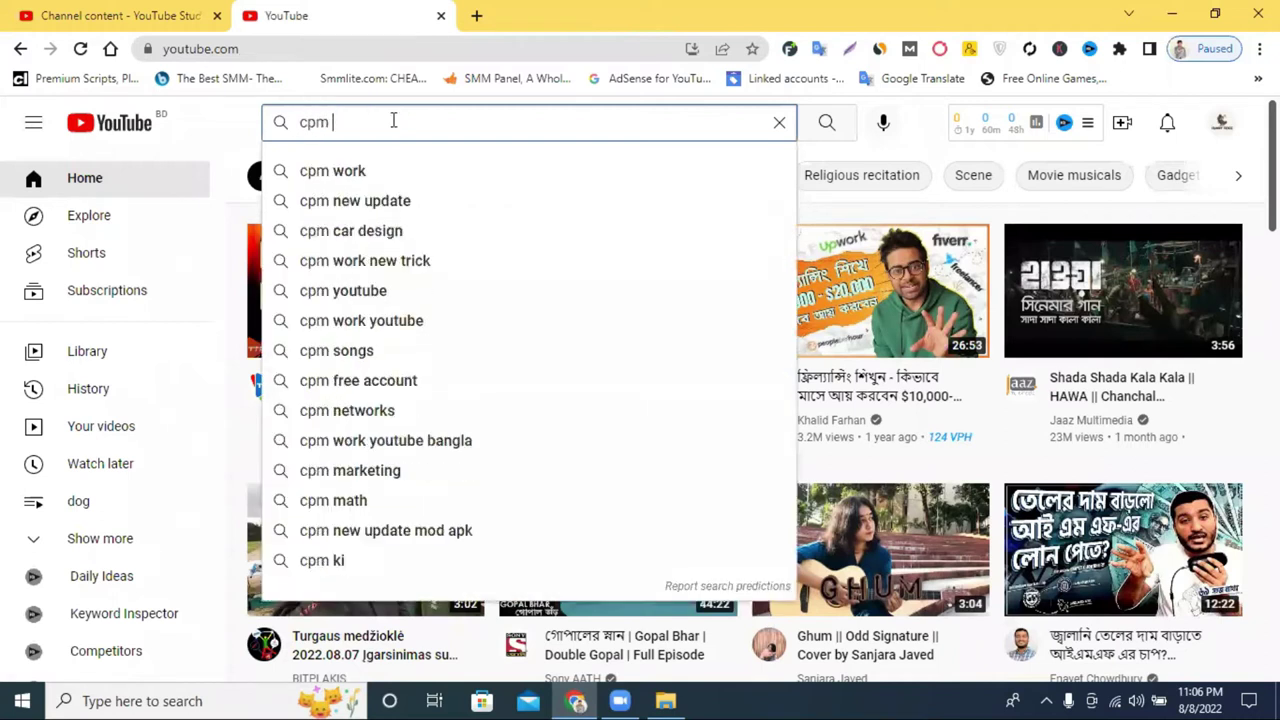
pyautogui.click(371, 171)
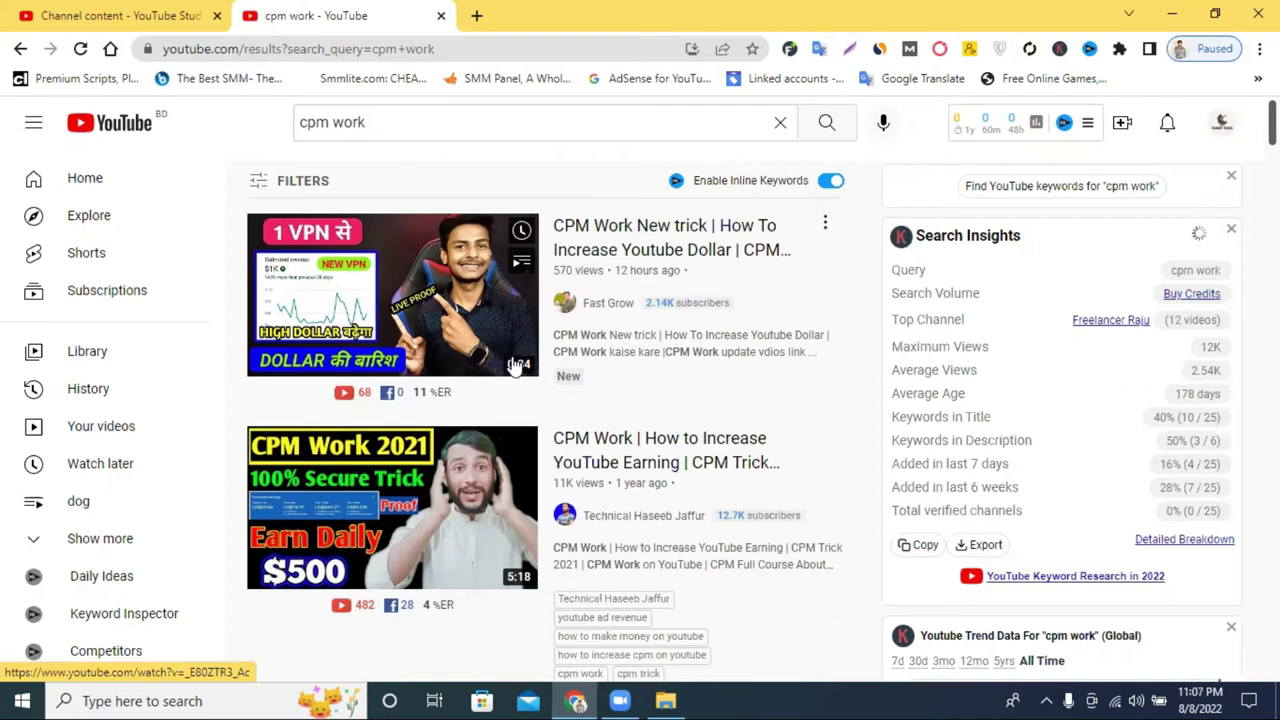
# Step: Look through the "cpm work" search results and open the Studio of Technology video "YouTube CPM Work 2022 | Cpm Work Full Course"
pyautogui.scroll(-2, 751, 380)
pyautogui.scroll(-3, 748, 375)
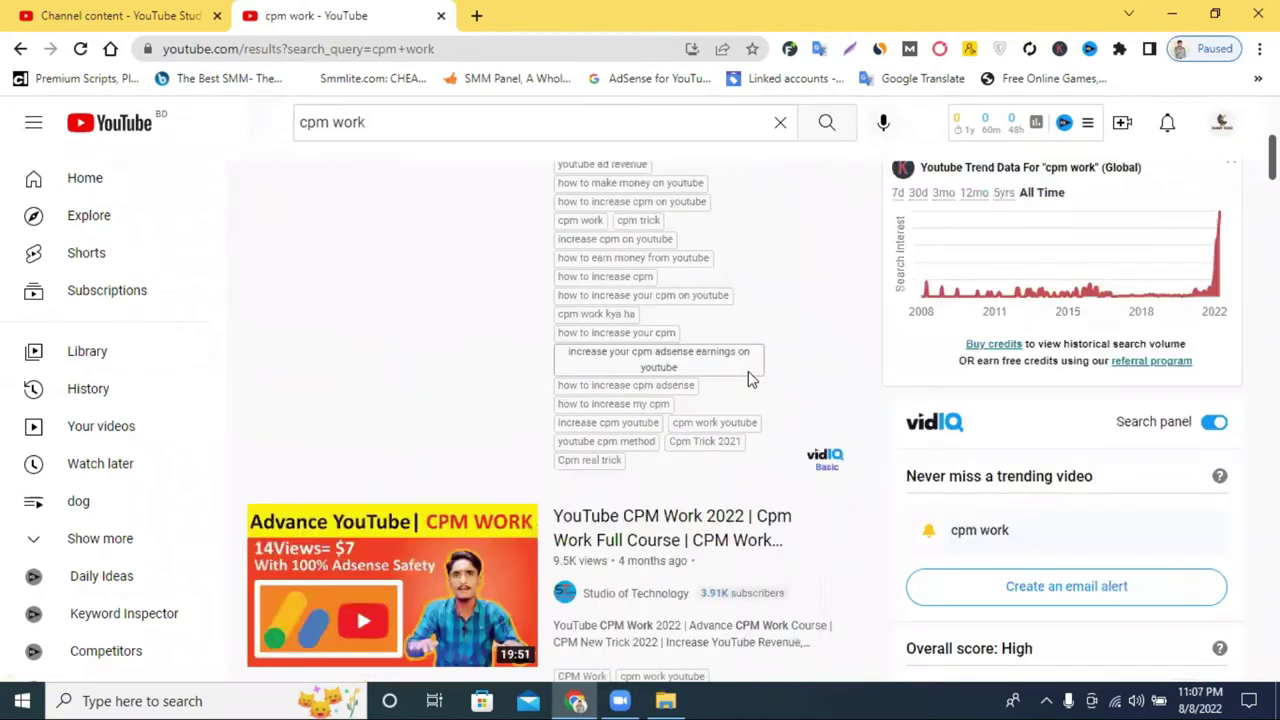
pyautogui.scroll(-3, 748, 371)
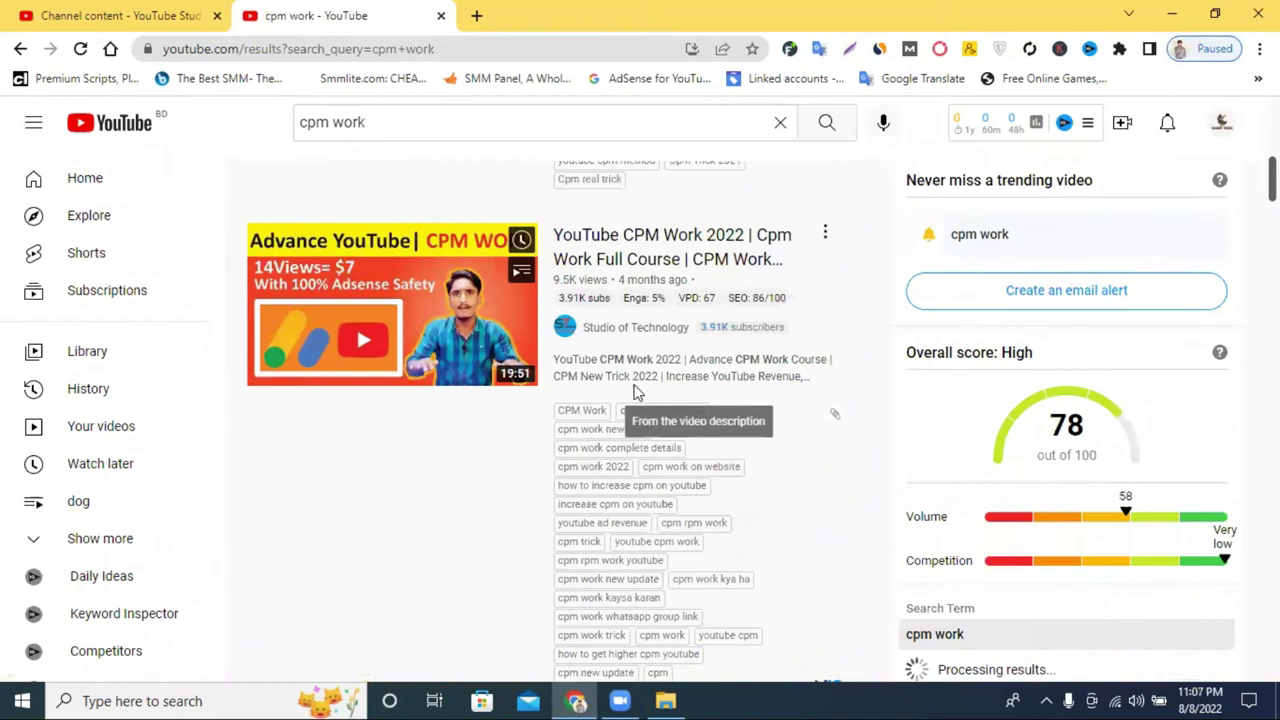
pyautogui.scroll(-2, 634, 391)
pyautogui.scroll(2, 610, 395)
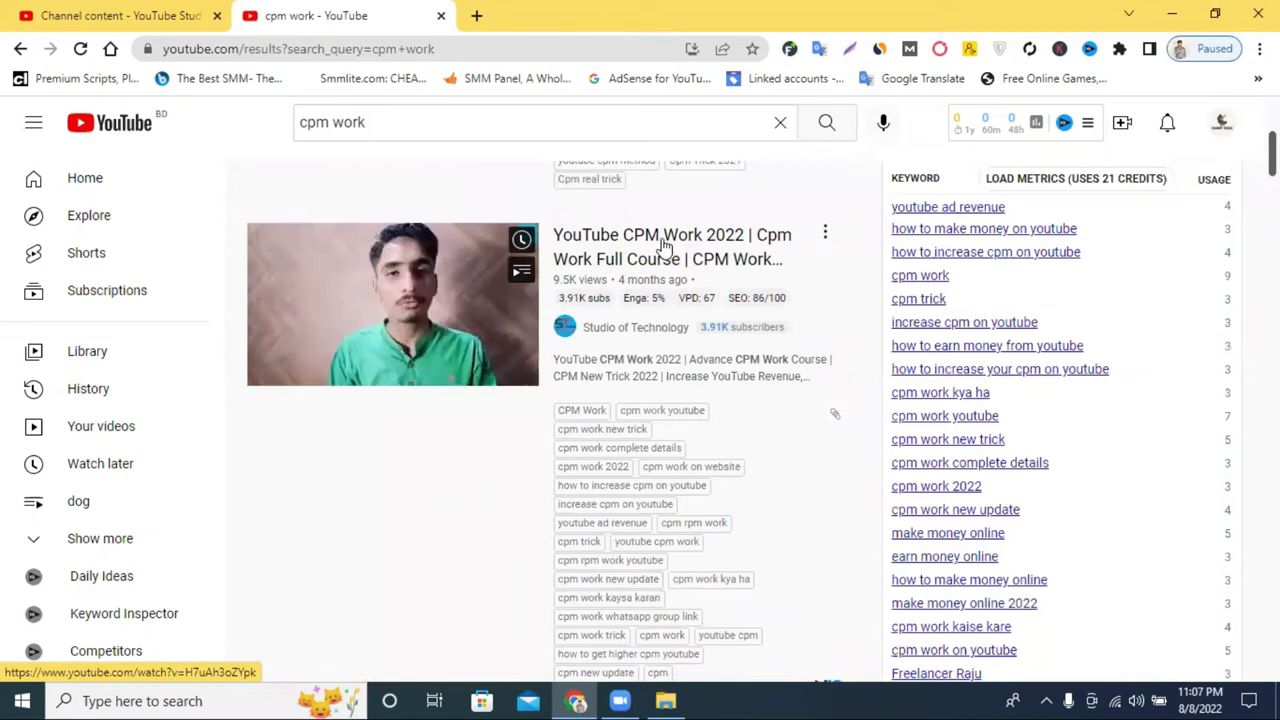
pyautogui.click(588, 294)
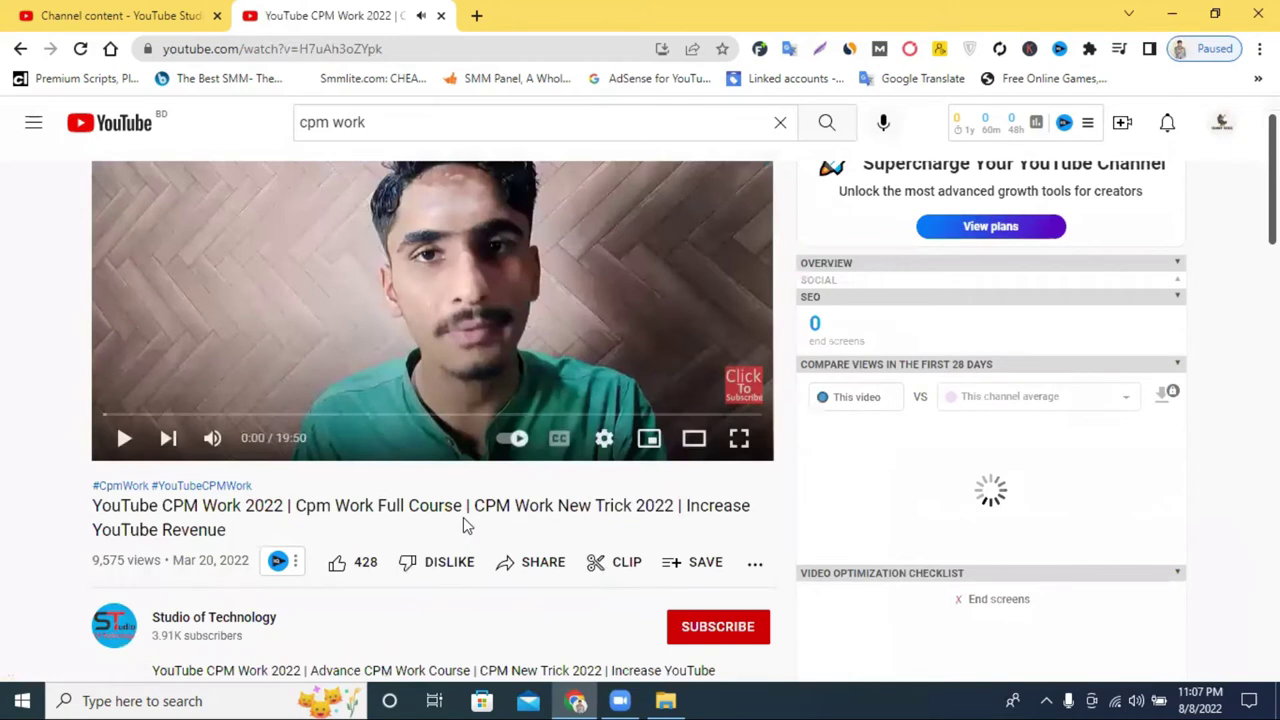
# Step: Copy the video's full title and paste it over the default file-name title of the video being uploaded in YouTube Studio
pyautogui.tripleClick(461, 507)
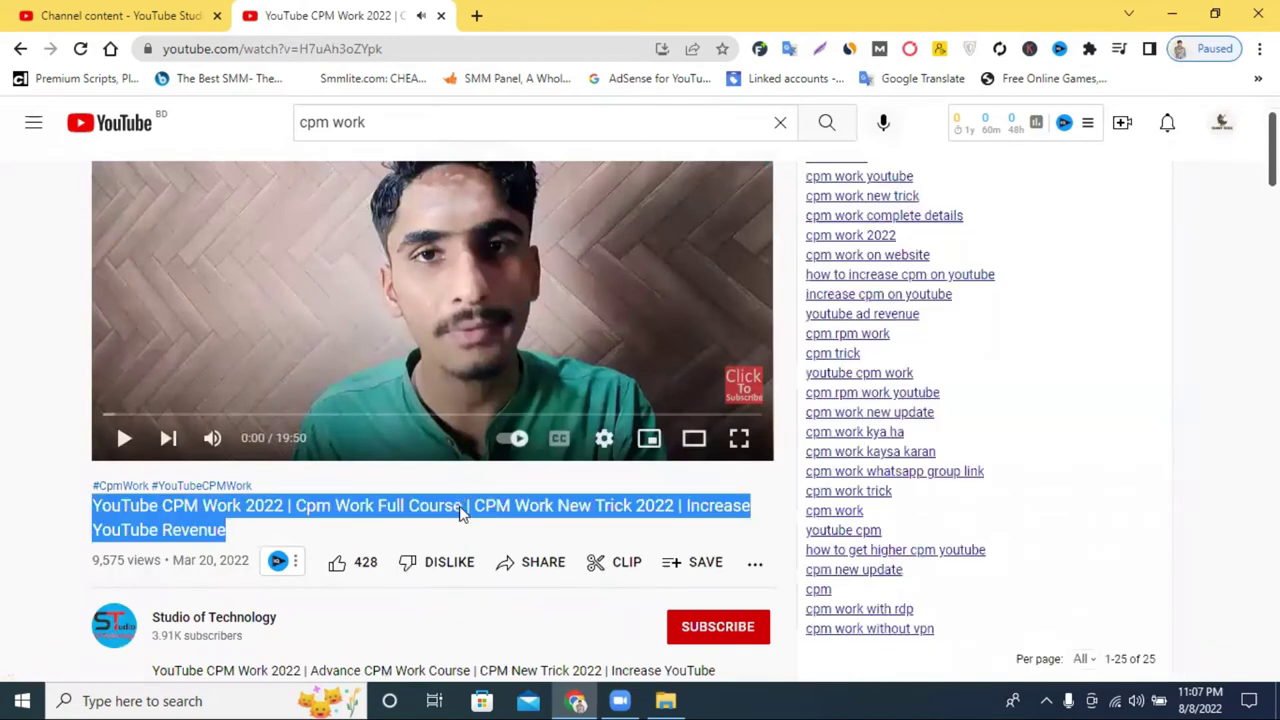
pyautogui.rightClick(538, 345)
pyautogui.click(118, 12)
pyautogui.click(444, 310)
pyautogui.tripleClick(444, 310)
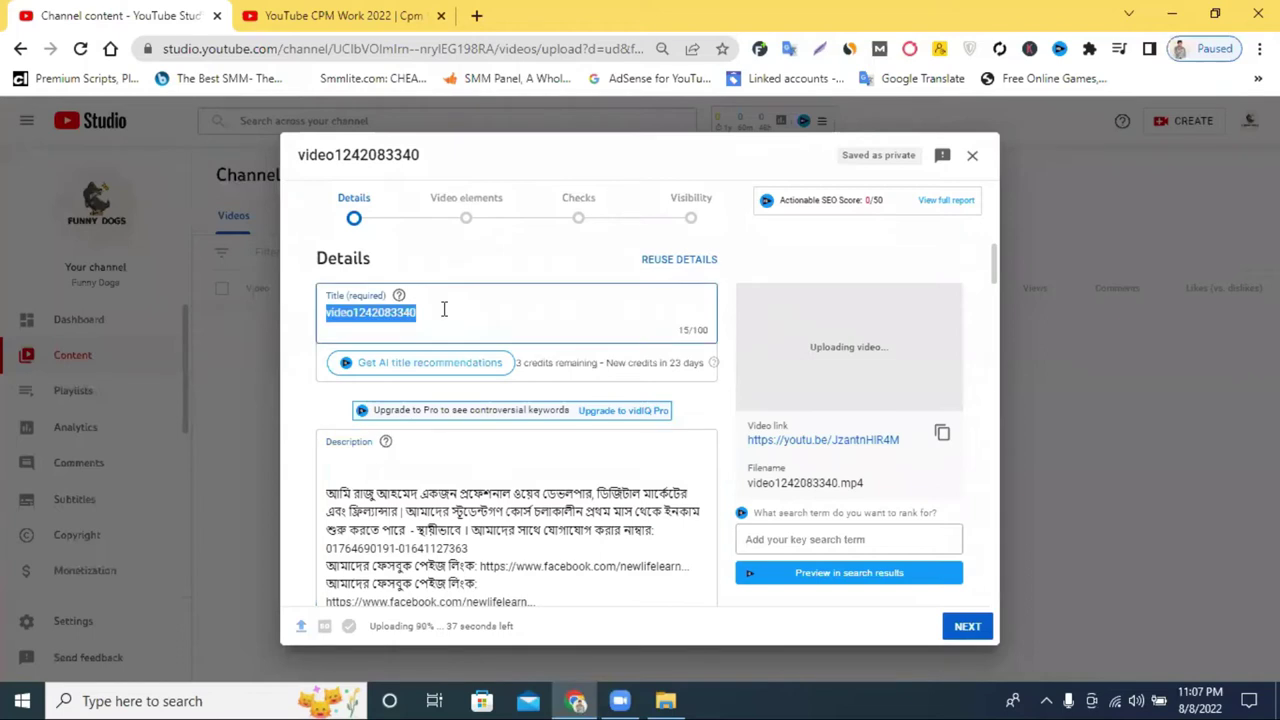
pyautogui.rightClick(503, 413)
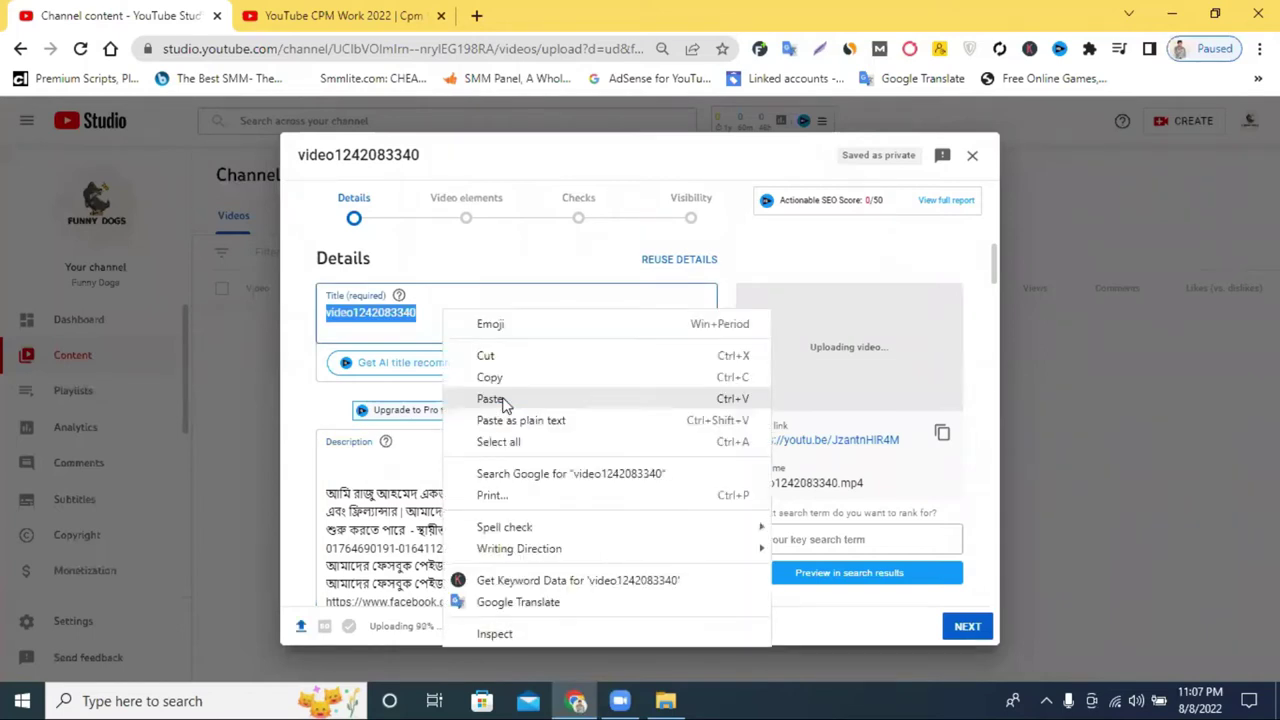
# Step: Delete "Increase YouTube Revenue" from the end of the pasted title and change "Cpm" to "CPM"
pyautogui.keyDown('shift'); pyautogui.click(370, 349); pyautogui.keyUp('shift')
pyautogui.keyDown('shift'); pyautogui.click(357, 336); pyautogui.keyUp('shift')
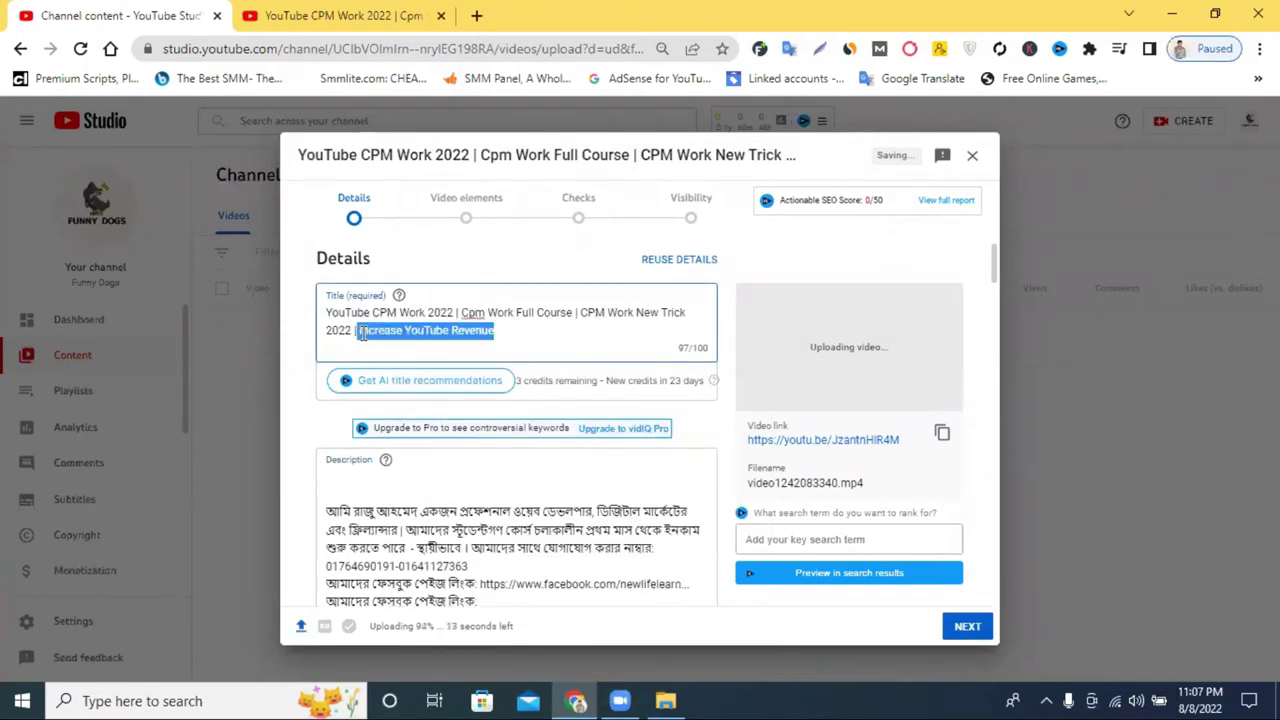
pyautogui.press('BackSpace')
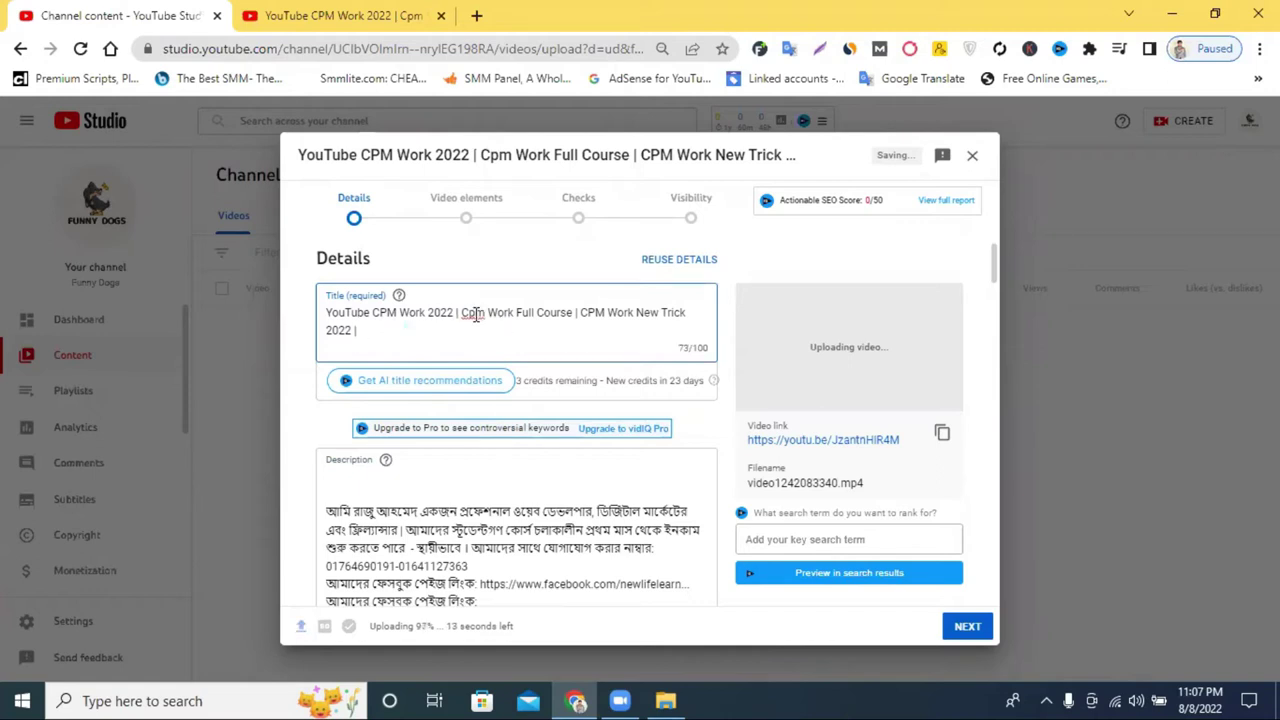
pyautogui.doubleClick(470, 313)
pyautogui.write('CPM')
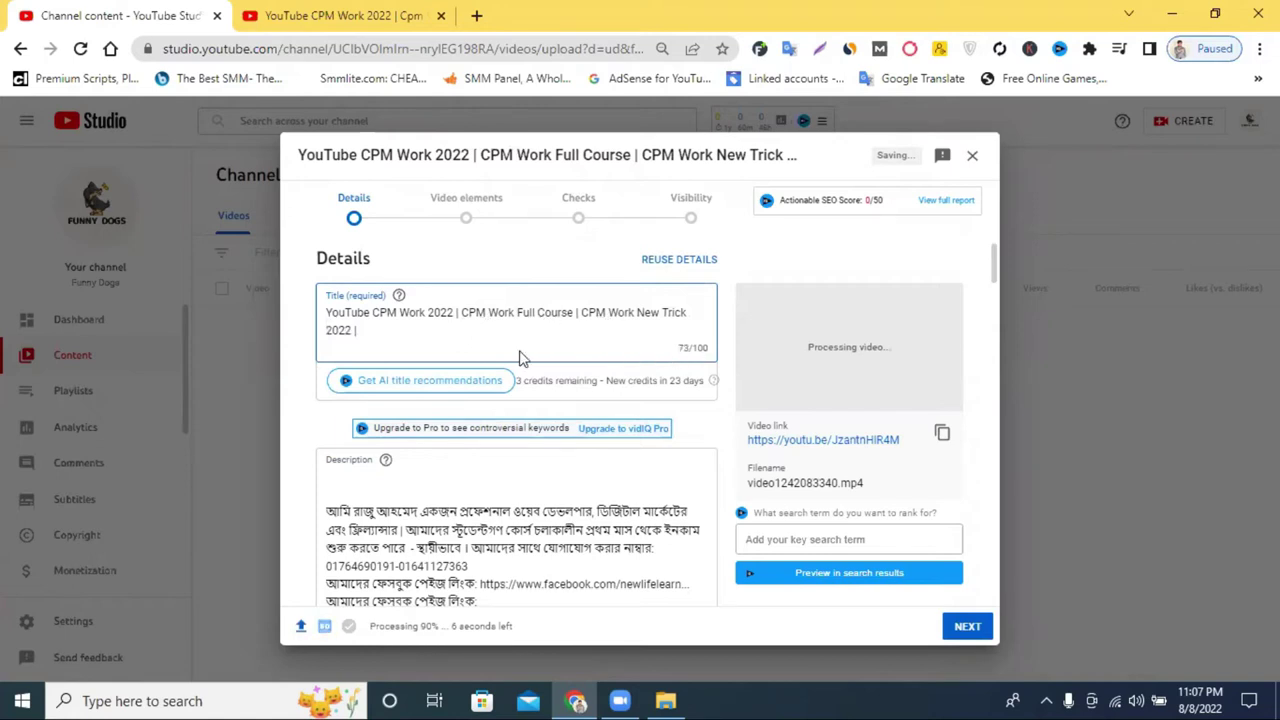
# Step: Append the freelancer's channel name to the end of the video title, with both words capitalized
pyautogui.click(372, 331)
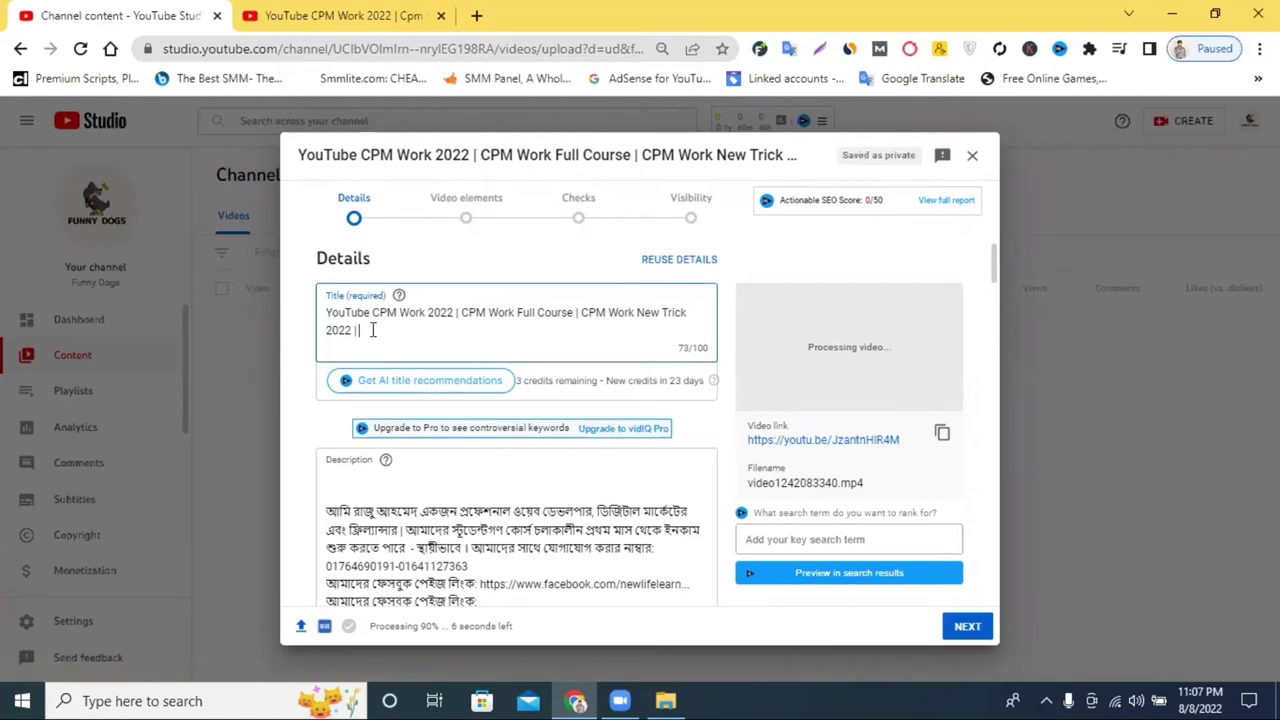
pyautogui.click(303, 12)
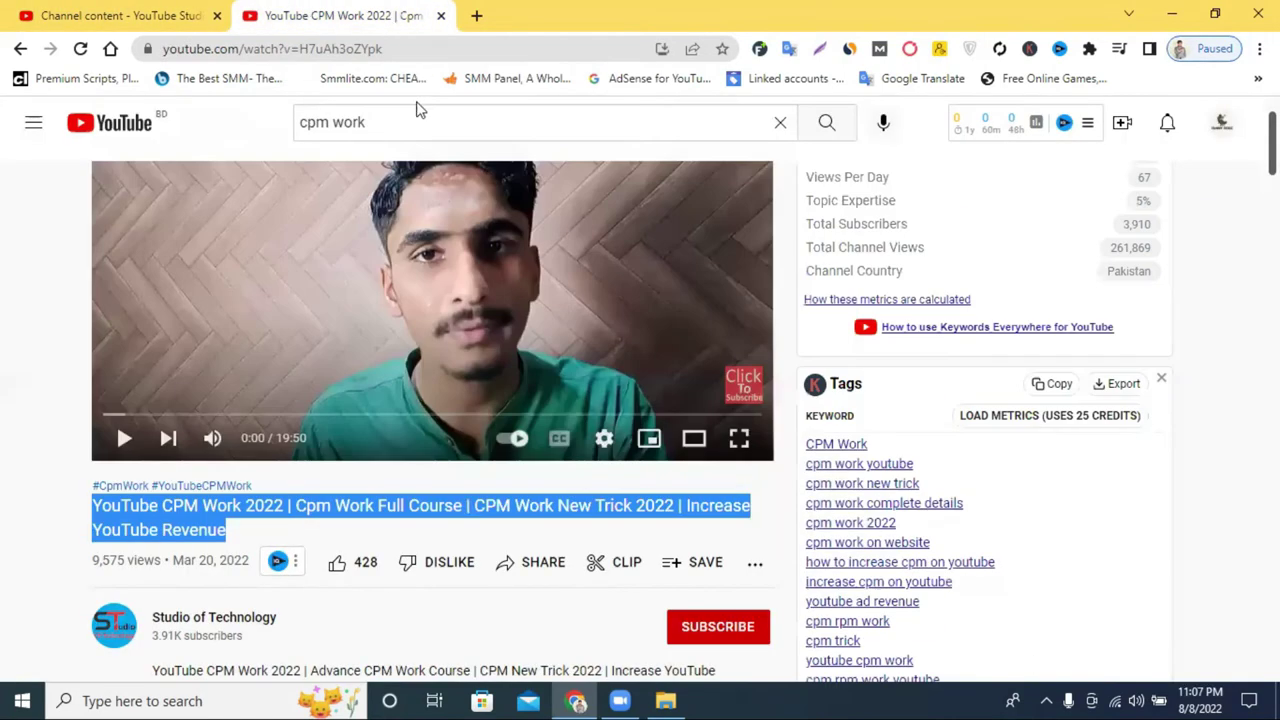
pyautogui.click(165, 12)
pyautogui.write('F')
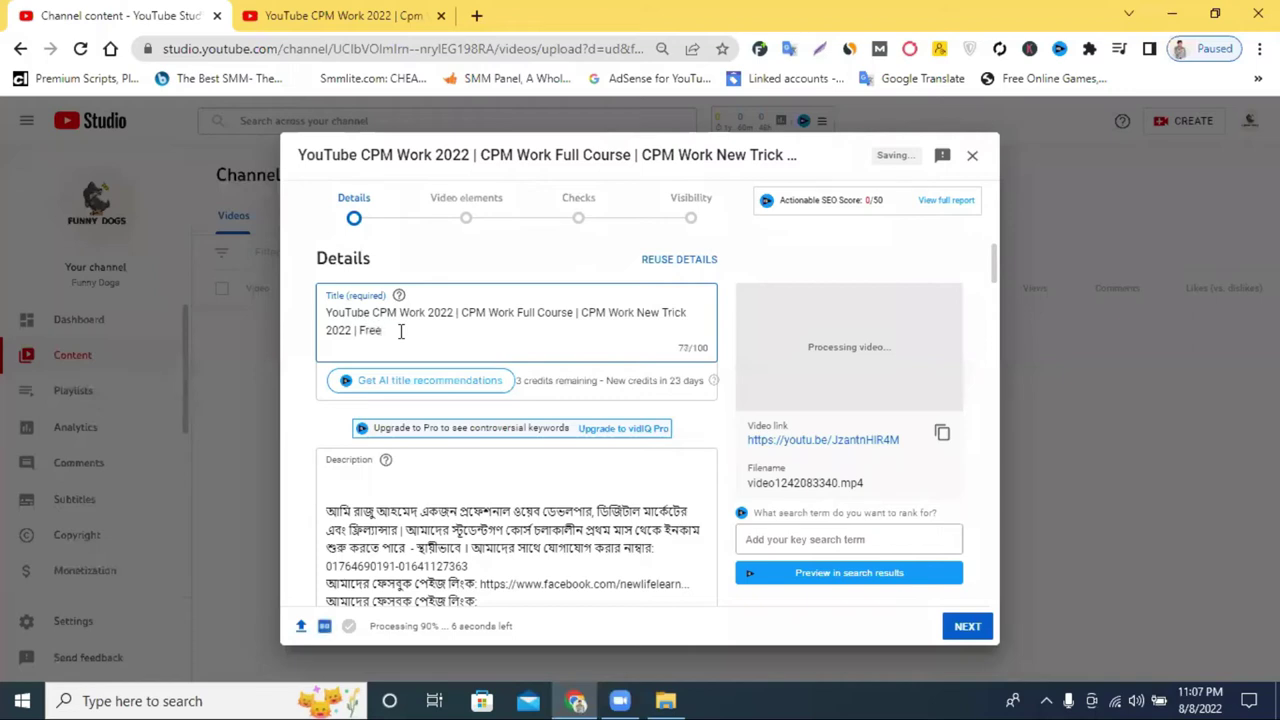
pyautogui.write('reelancer raju')
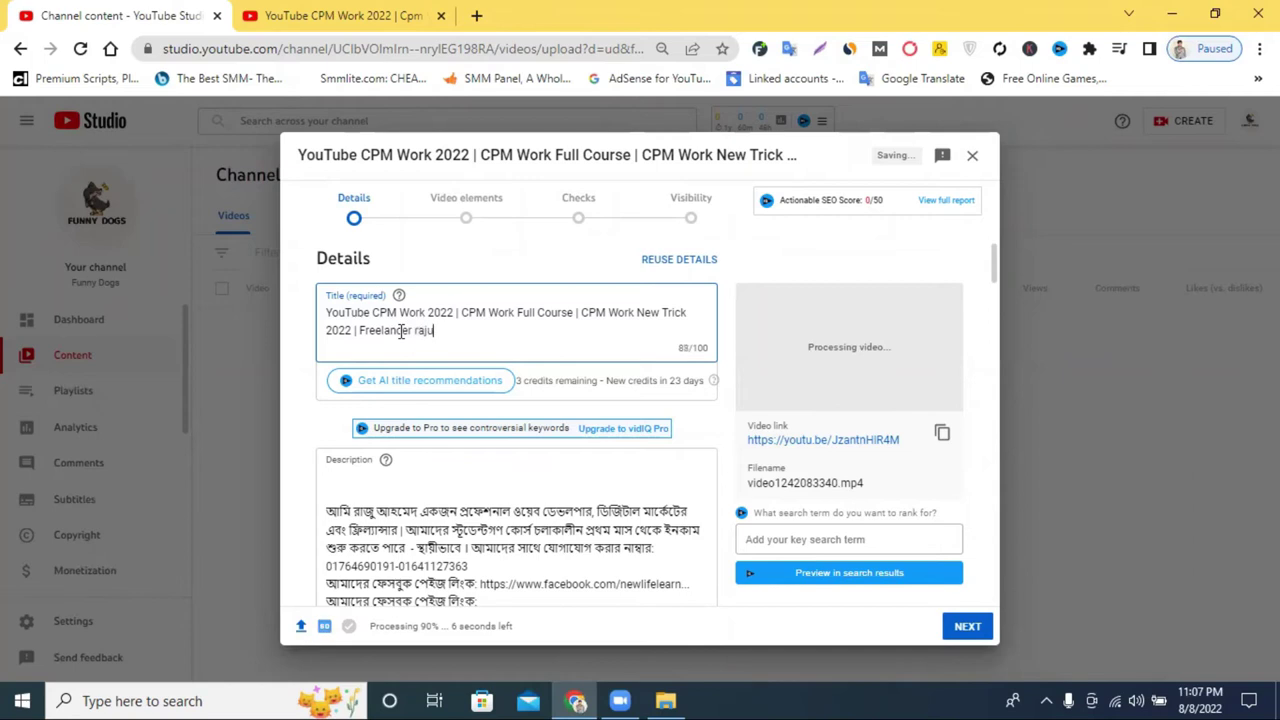
pyautogui.doubleClick(416, 332)
pyautogui.moveTo(418, 332); pyautogui.dragTo(421, 336)
pyautogui.click(455, 337)
# Step: Copy the complete video title and paste it at the very start of the description
pyautogui.hotkey('ctrl', 'a')
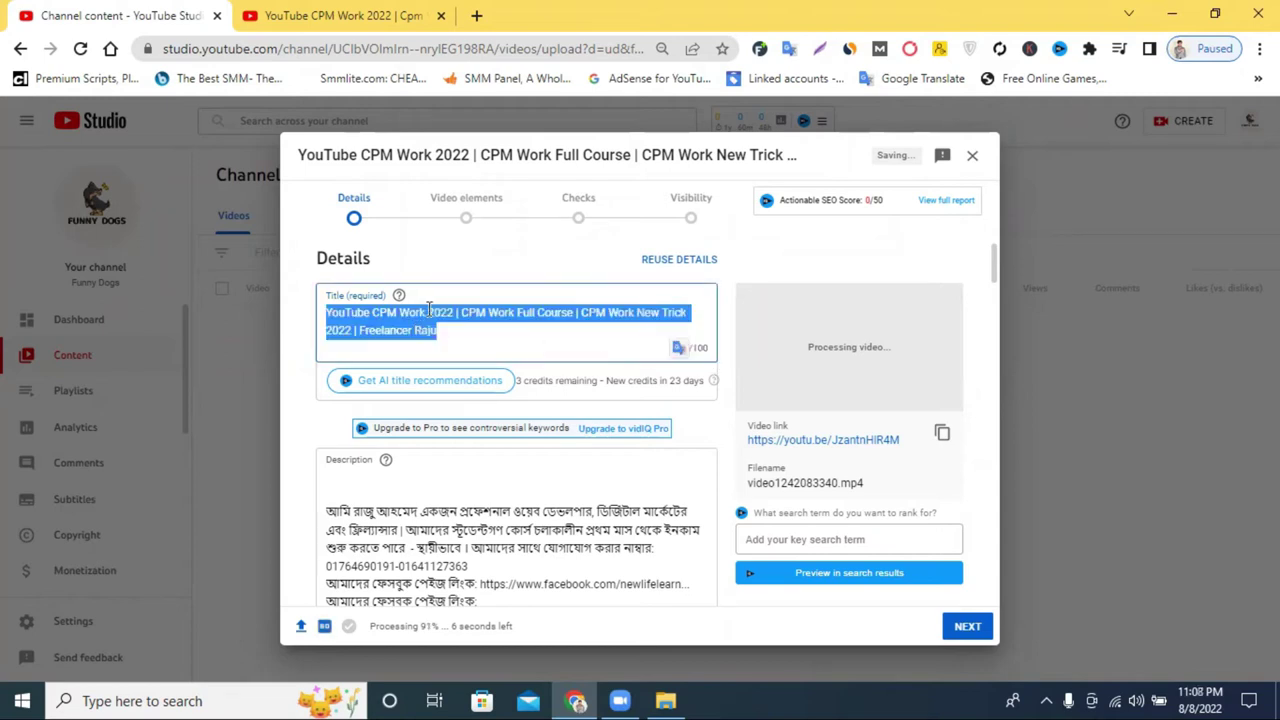
pyautogui.rightClick(428, 311)
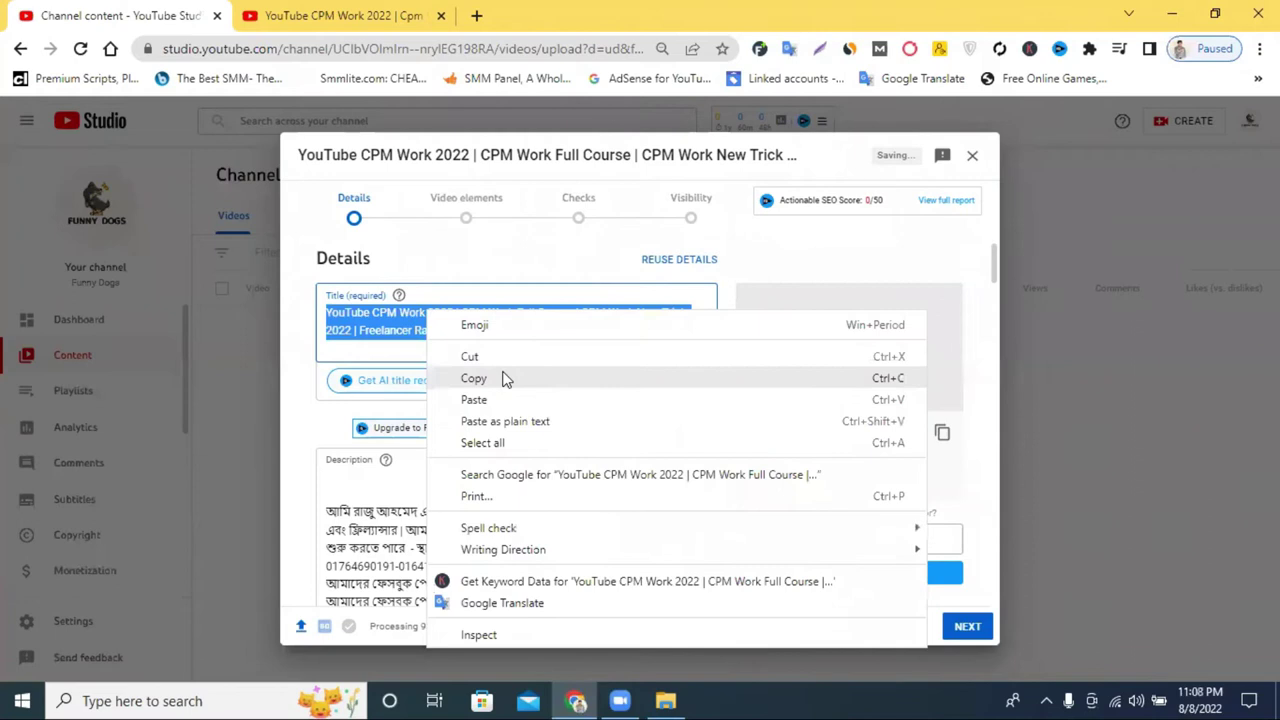
pyautogui.click(505, 378)
pyautogui.rightClick(396, 317)
pyautogui.click(370, 488)
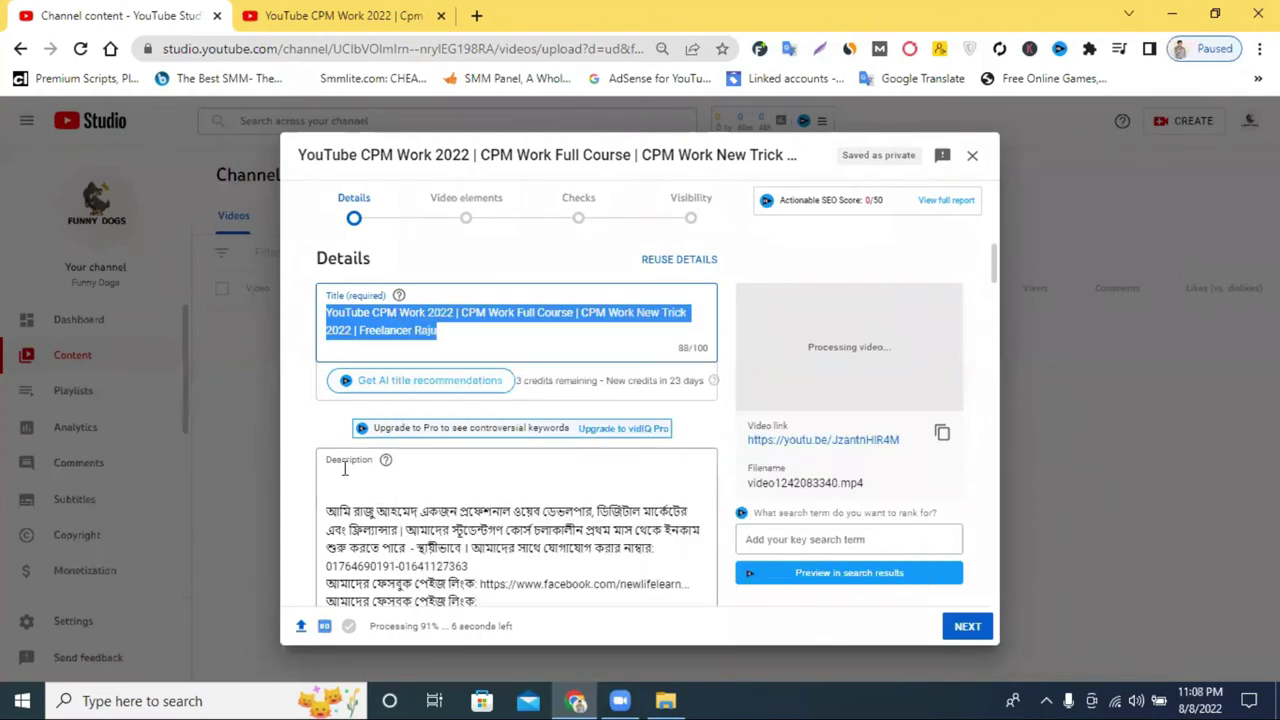
pyautogui.click(340, 475)
pyautogui.hotkey('ctrl', 'v')
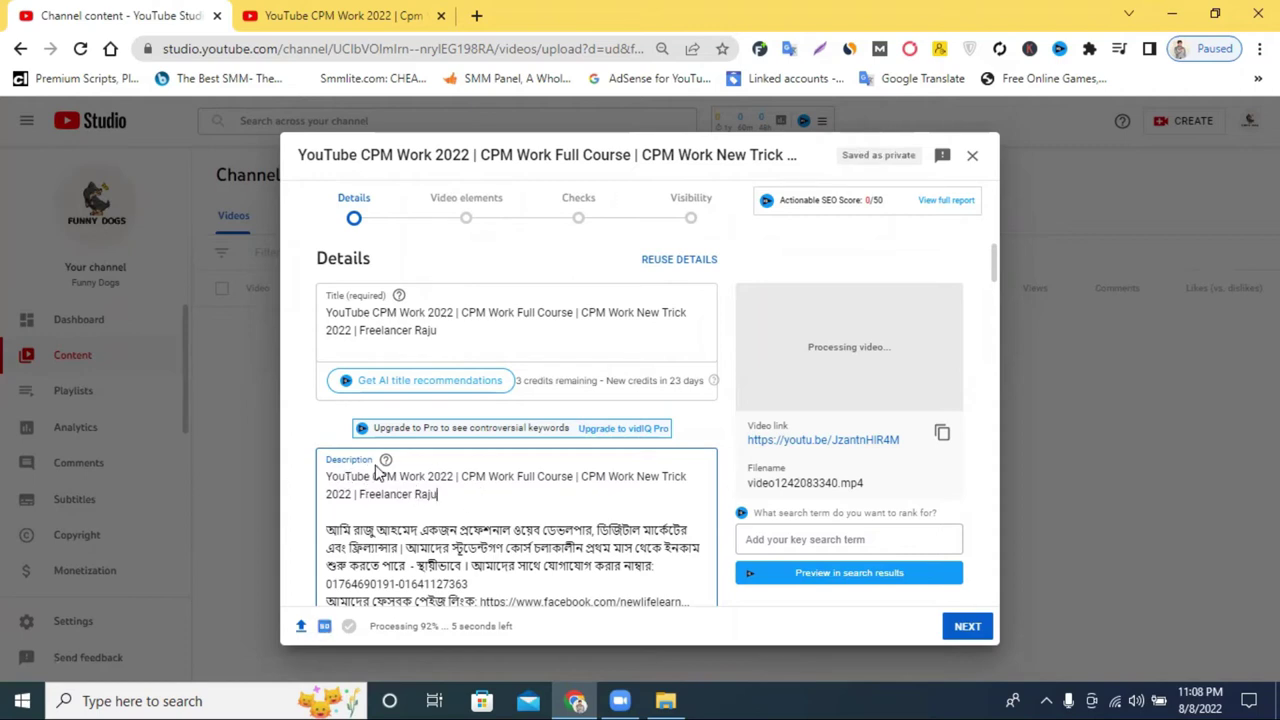
# Step: Insert an extra blank line between the pasted title and the introduction text in the description
pyautogui.scroll(-1, 388, 490)
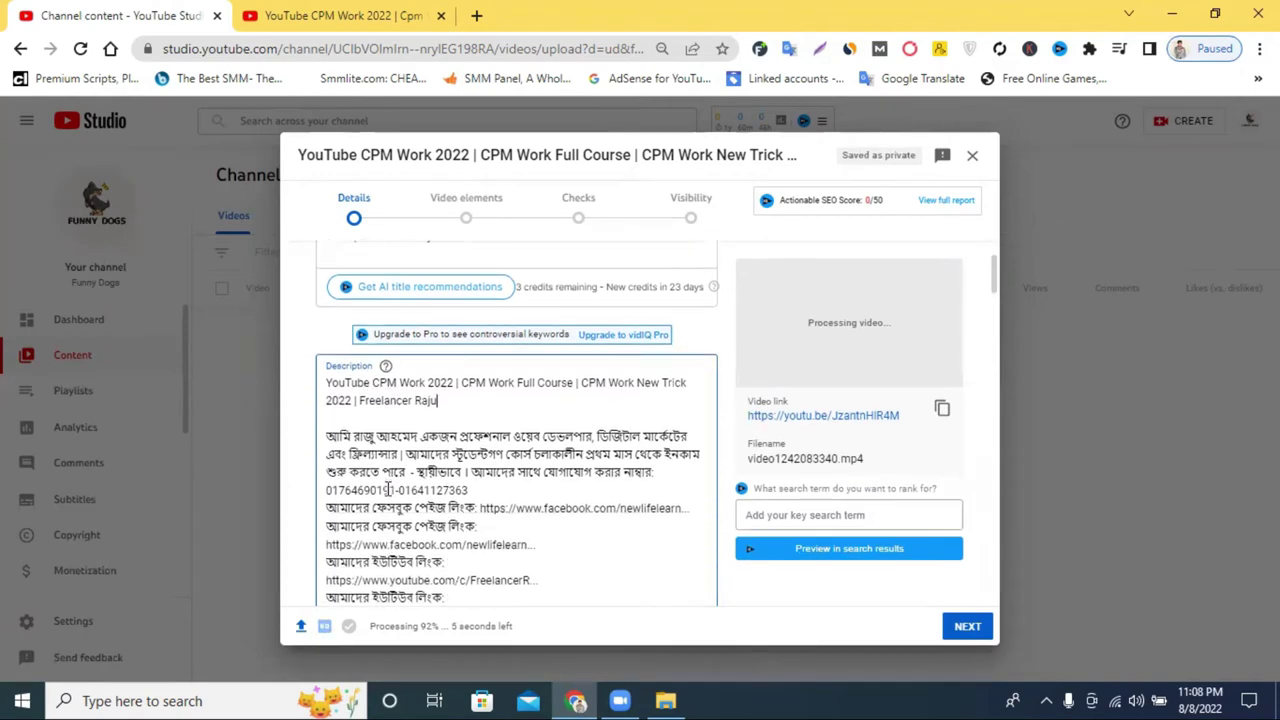
pyautogui.click(333, 419)
pyautogui.press('Return')
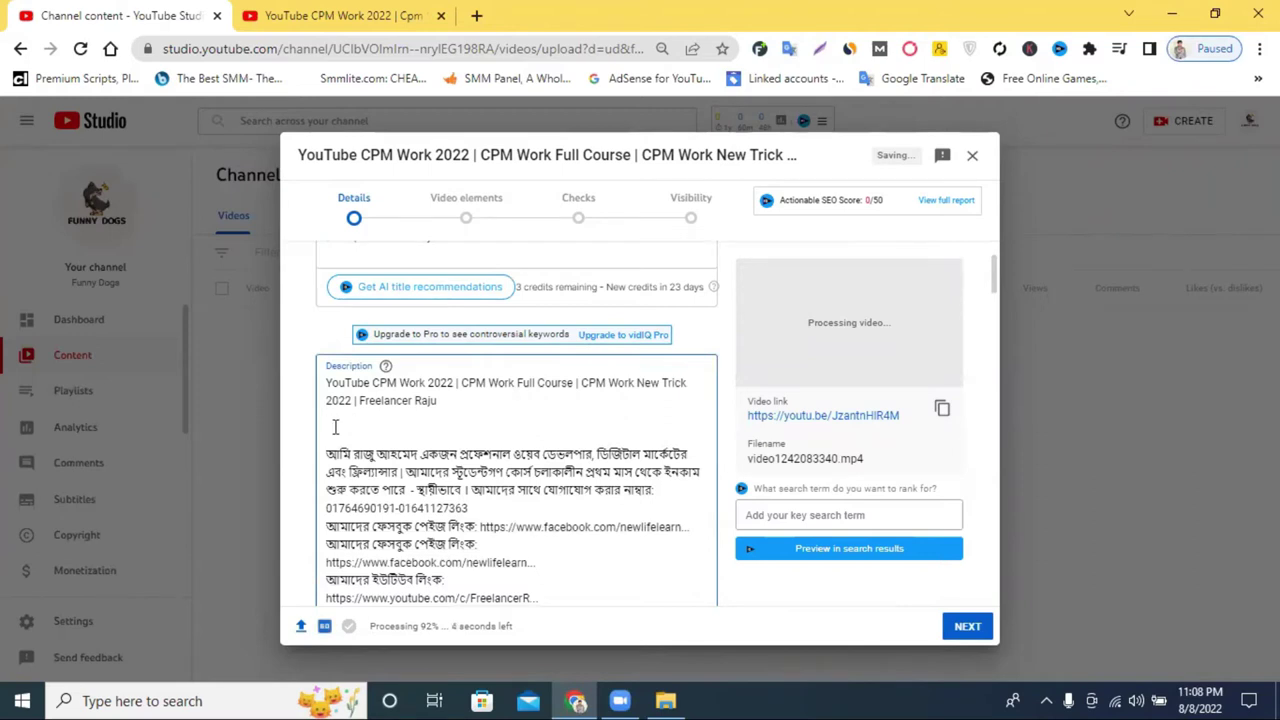
pyautogui.scroll(2, 418, 358)
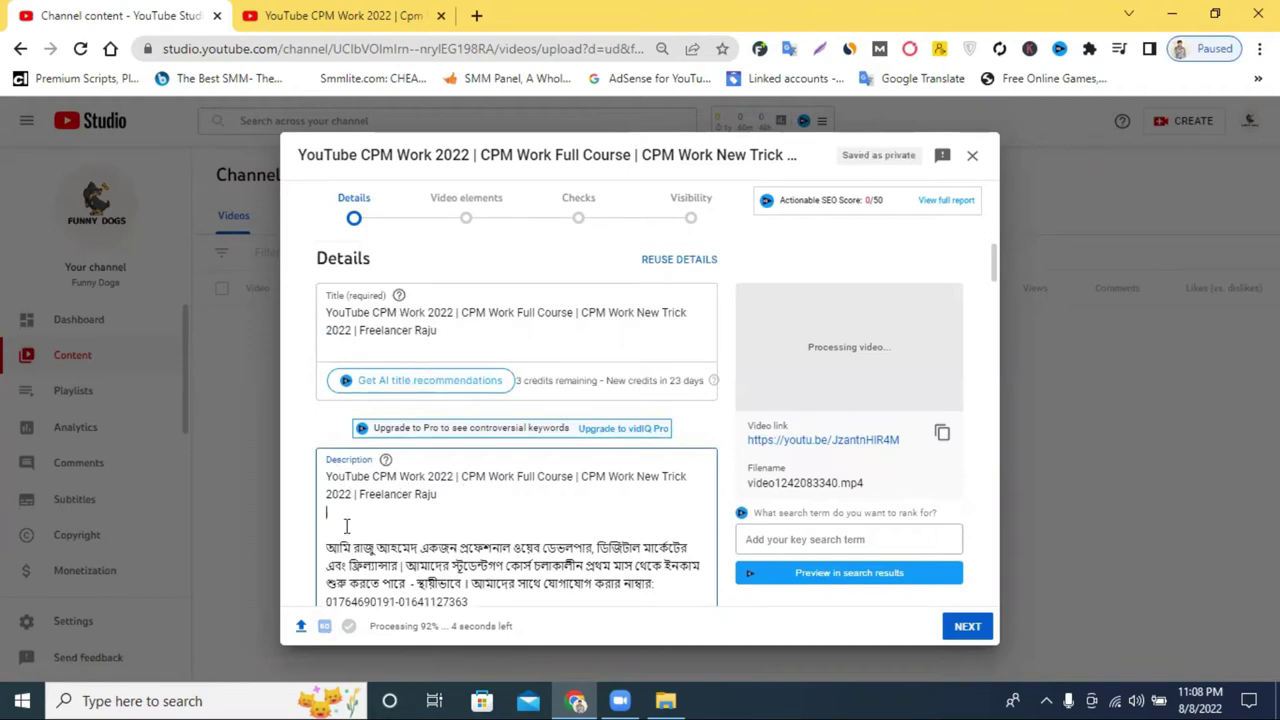
# Step: Copy the hashtags #CpmWork #YouTubeCPMWork from the reference video and paste them below the title text in the description
pyautogui.click(349, 12)
pyautogui.moveTo(266, 485); pyautogui.dragTo(93, 486)
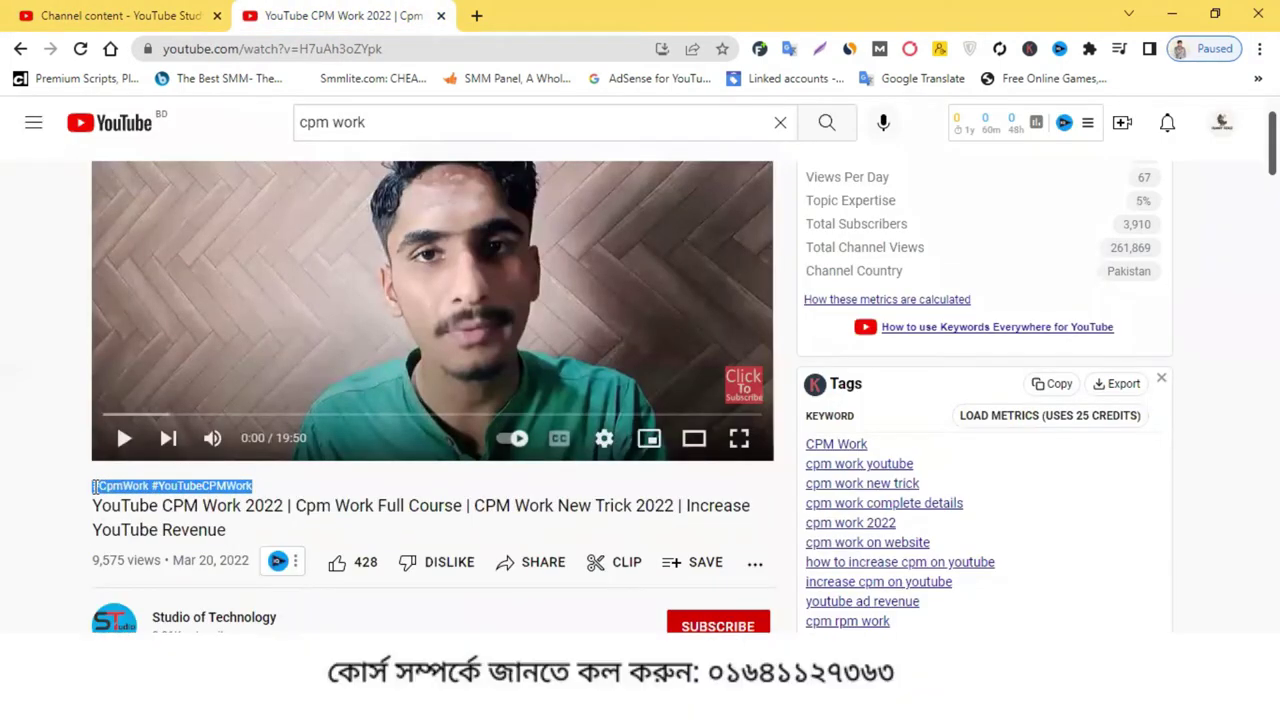
pyautogui.rightClick(112, 487)
pyautogui.click(163, 321)
pyautogui.click(175, 10)
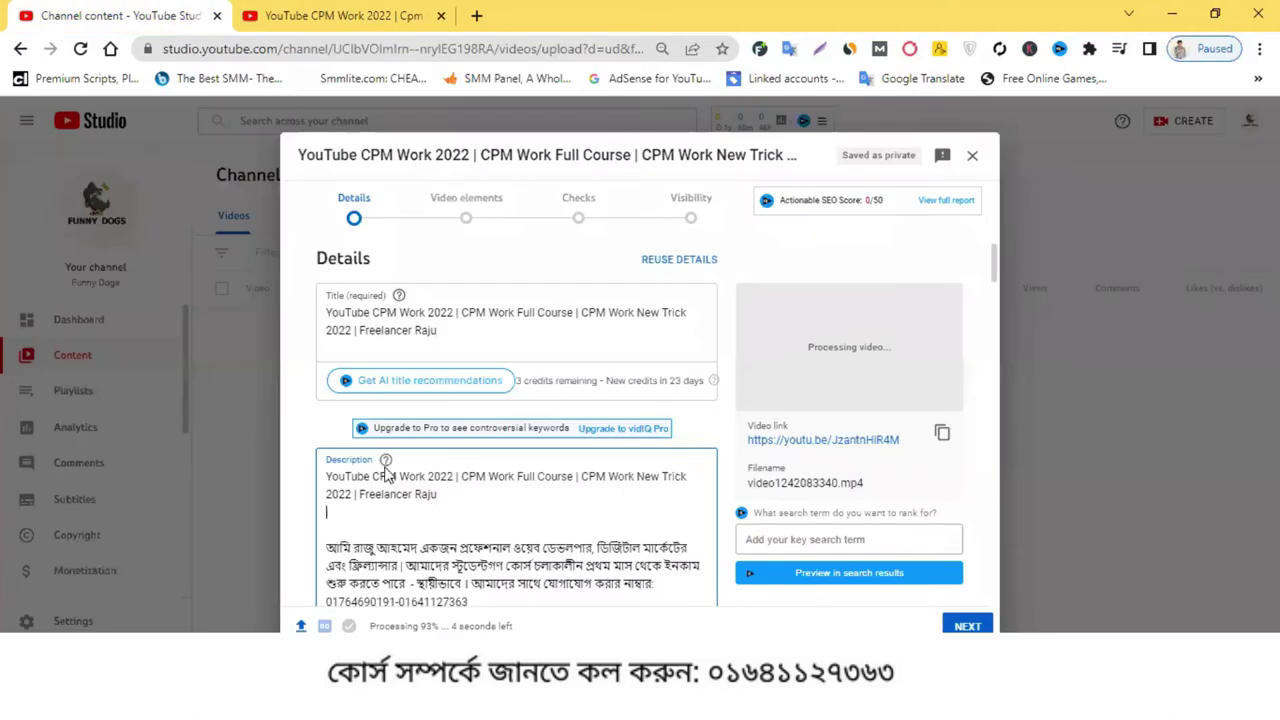
pyautogui.rightClick(360, 512)
pyautogui.click(408, 369)
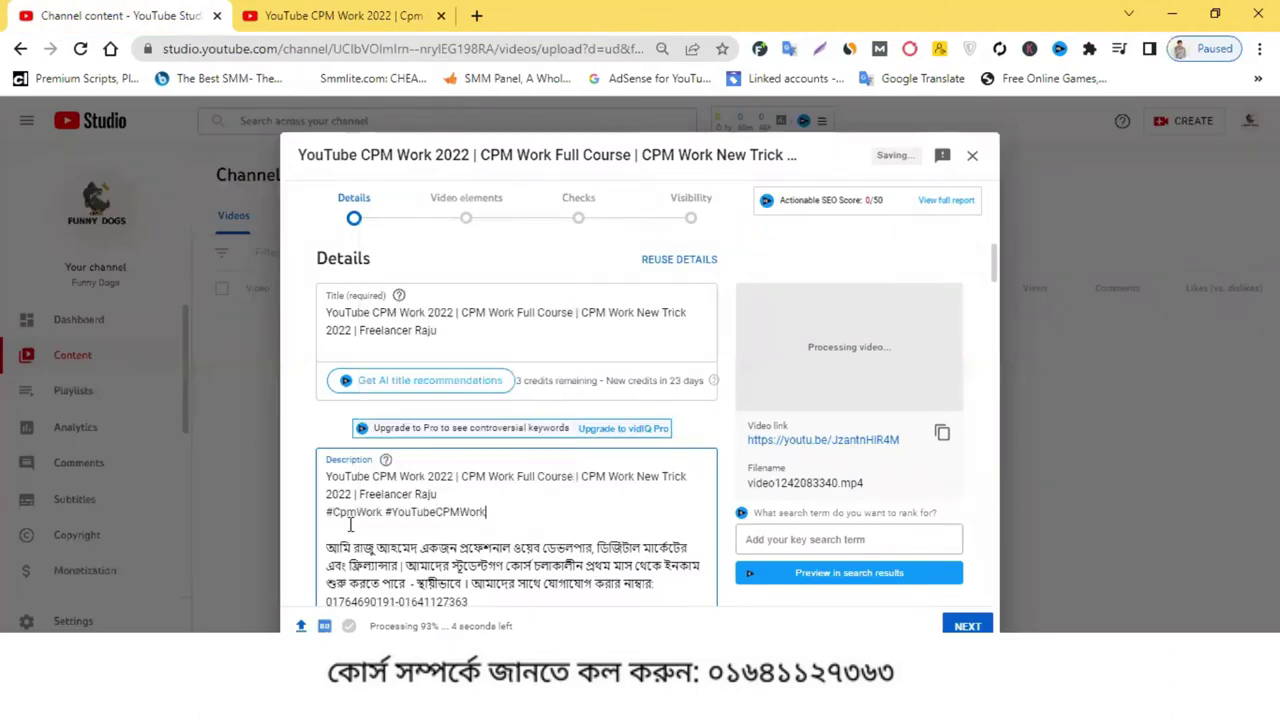
# Step: Change the first hashtag to #cpmwork and insert a blank line above the hashtags in the description
pyautogui.click(328, 513)
pyautogui.press('Return')
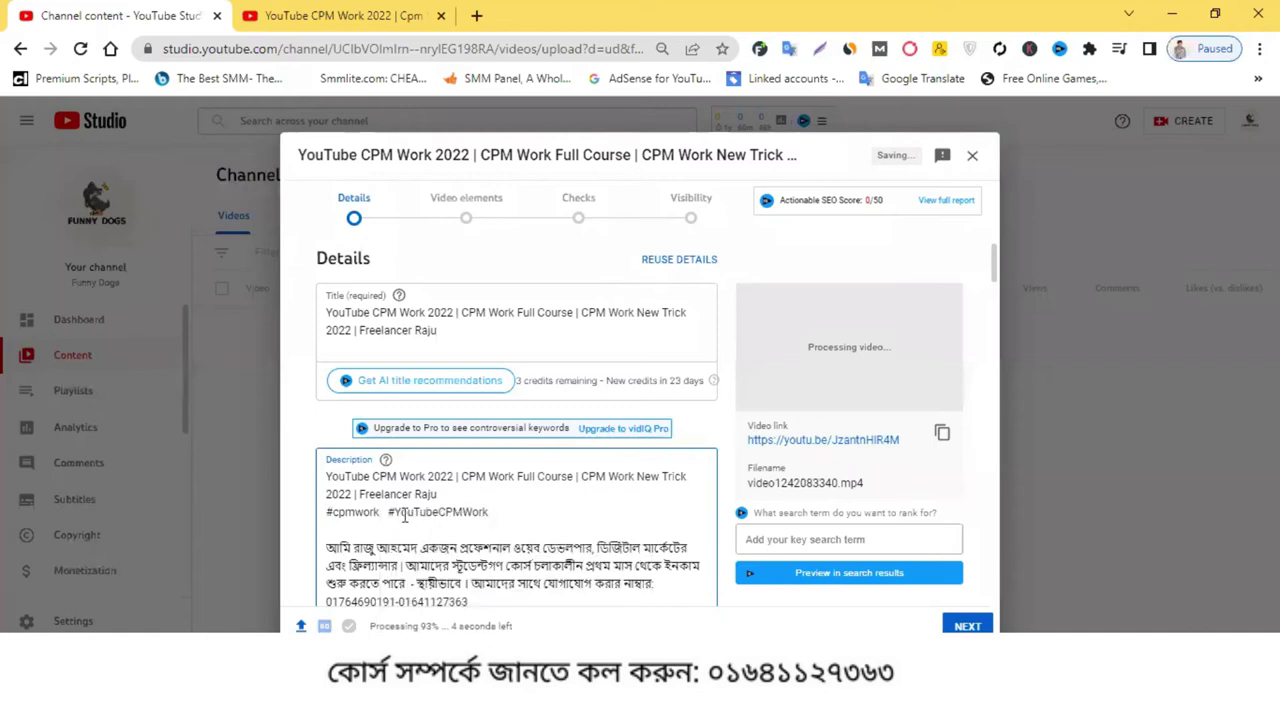
pyautogui.press('Return')
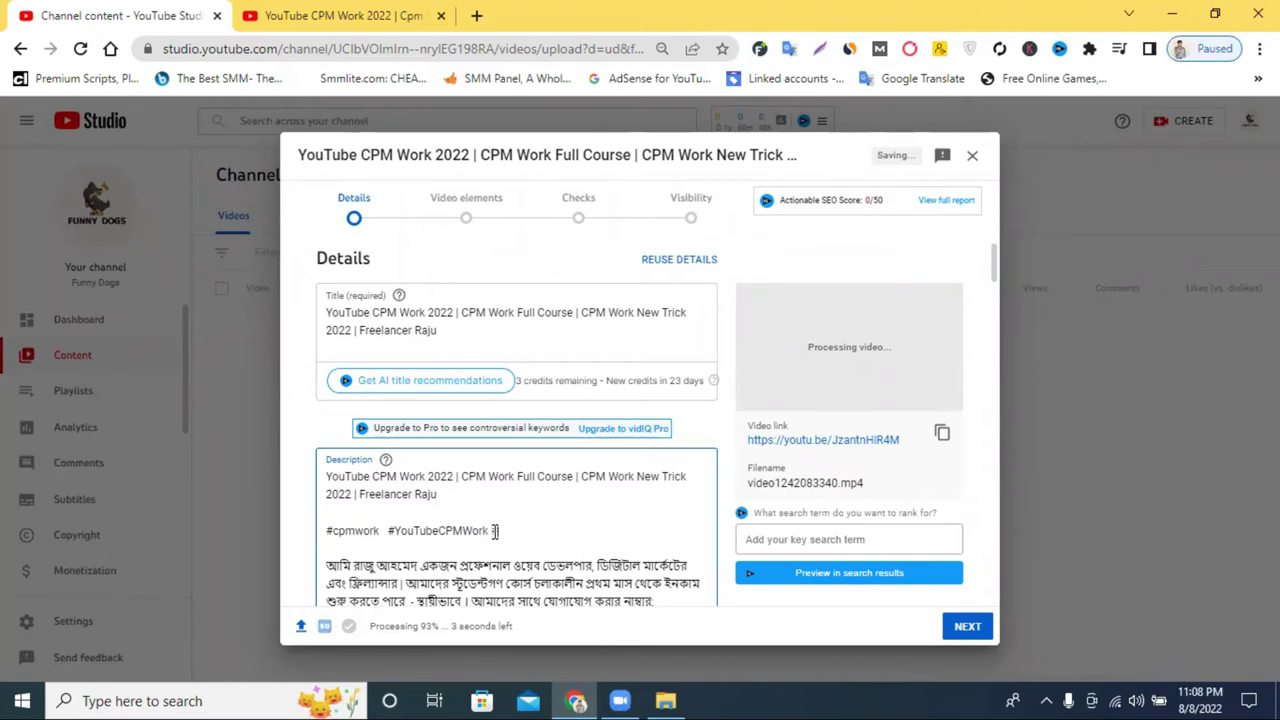
# Step: Add a third hashtag with the freelancer's channel name, its words joined by an underscore, after #YouTubeCPMWork
pyautogui.write('#free')
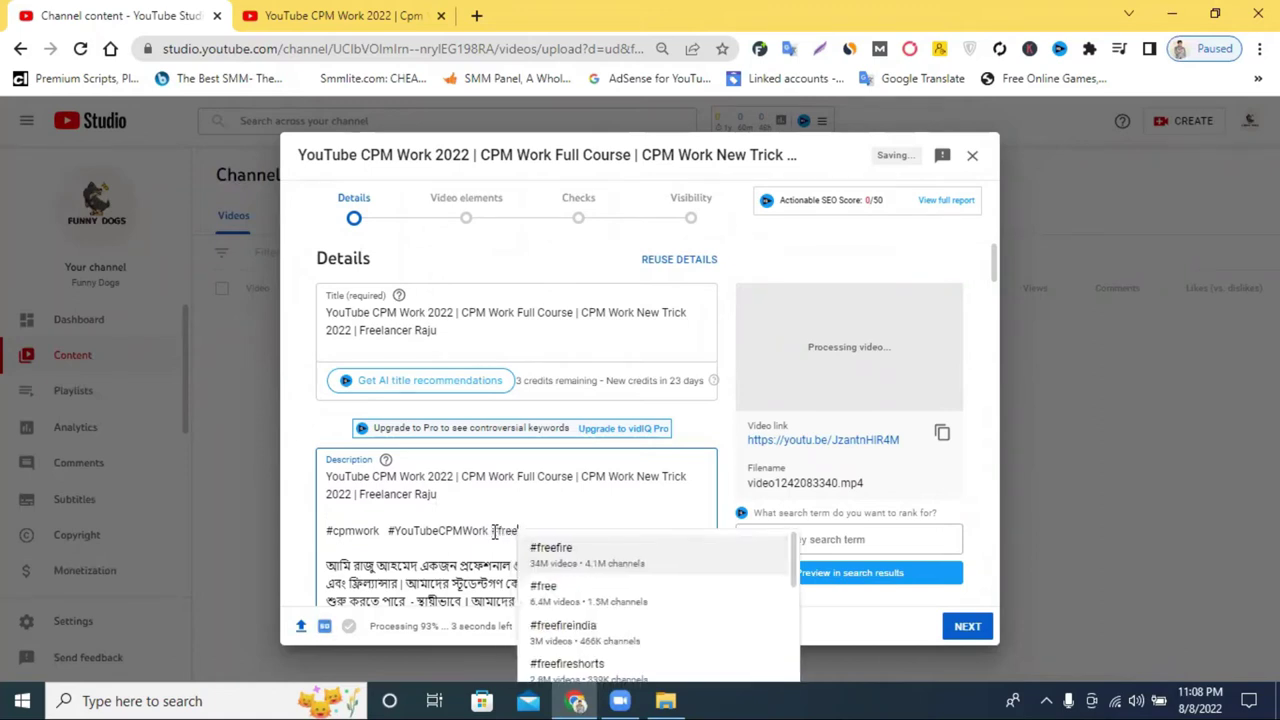
pyautogui.write('lance')
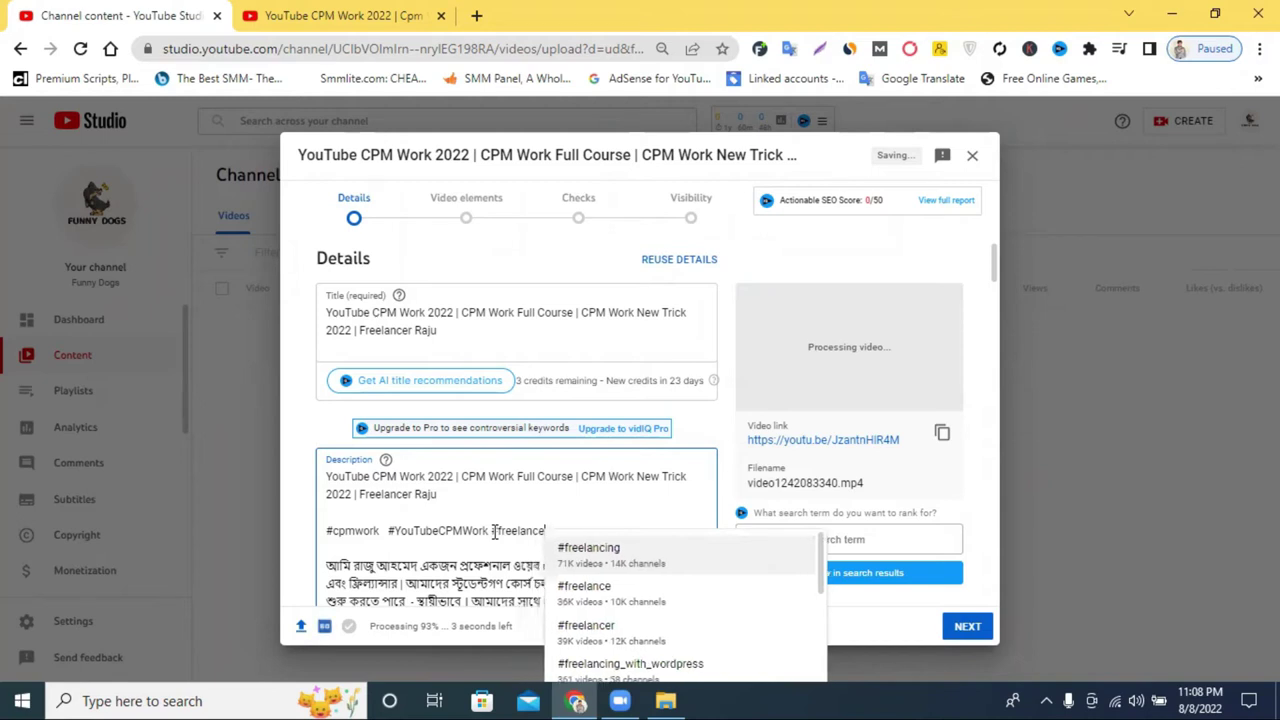
pyautogui.write('r _')
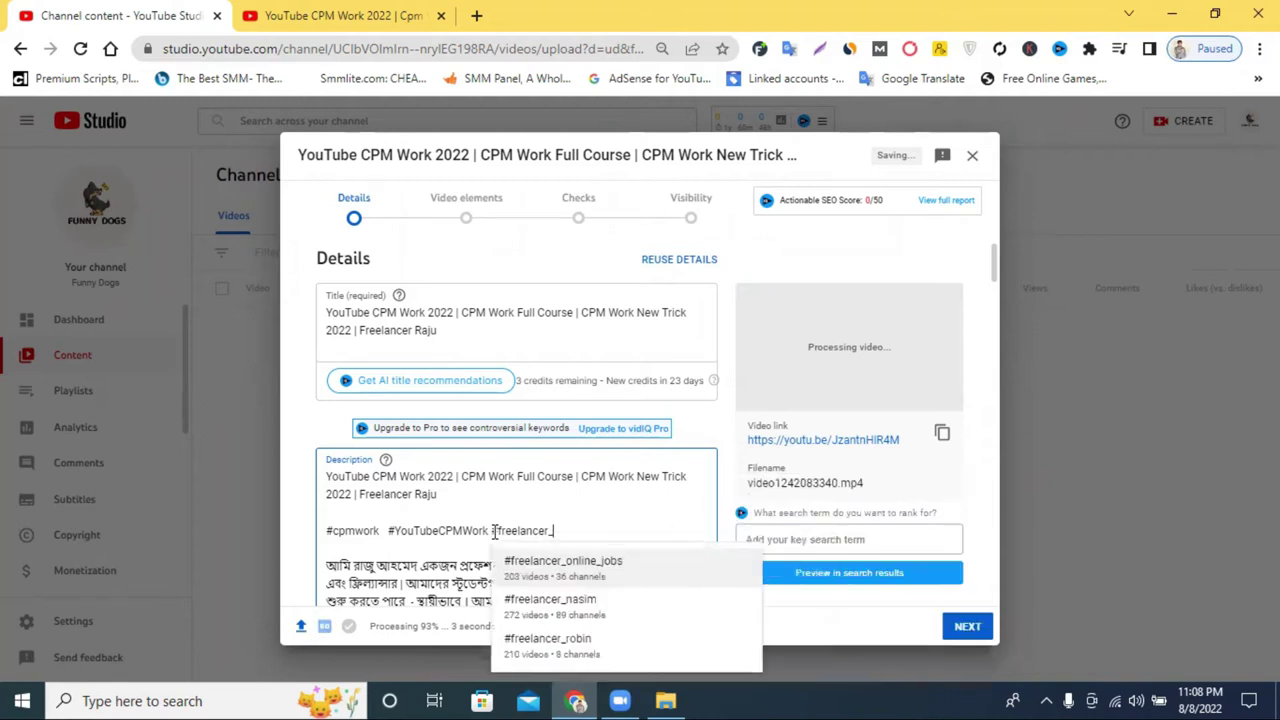
pyautogui.write('raju')
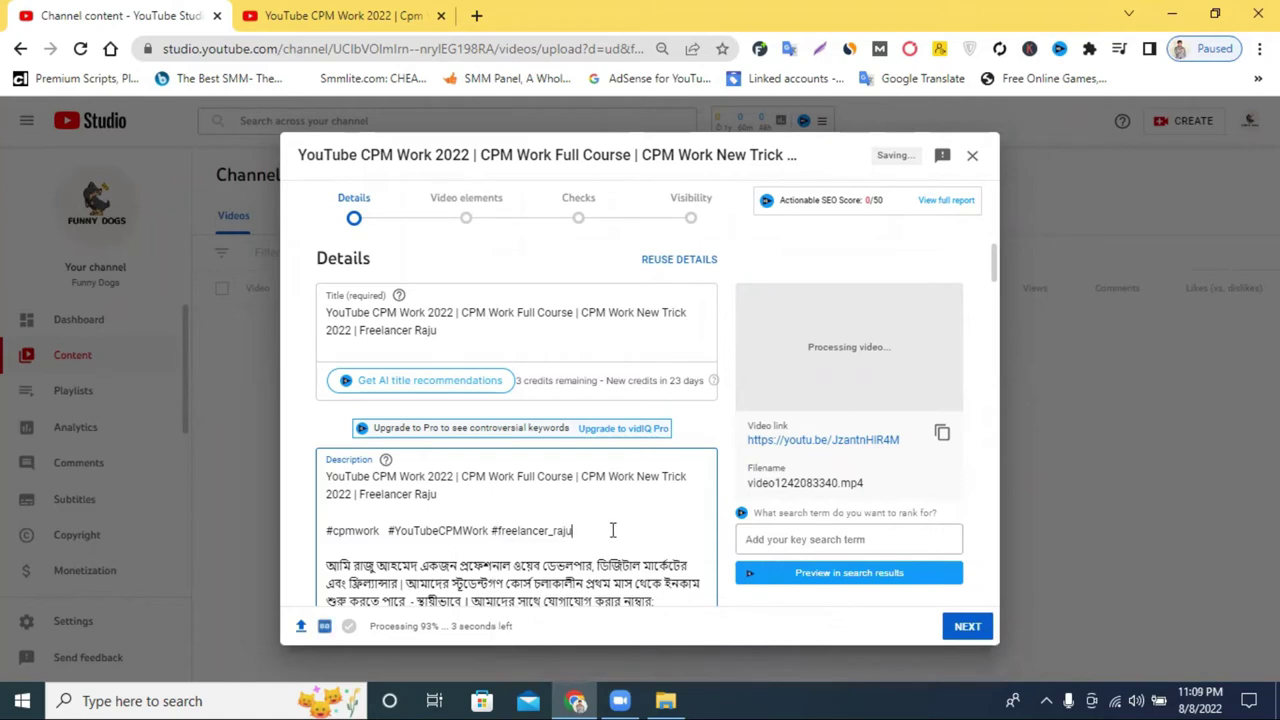
# Step: Review the finished description text and the thumbnail section of the upload details
pyautogui.scroll(-1, 489, 530)
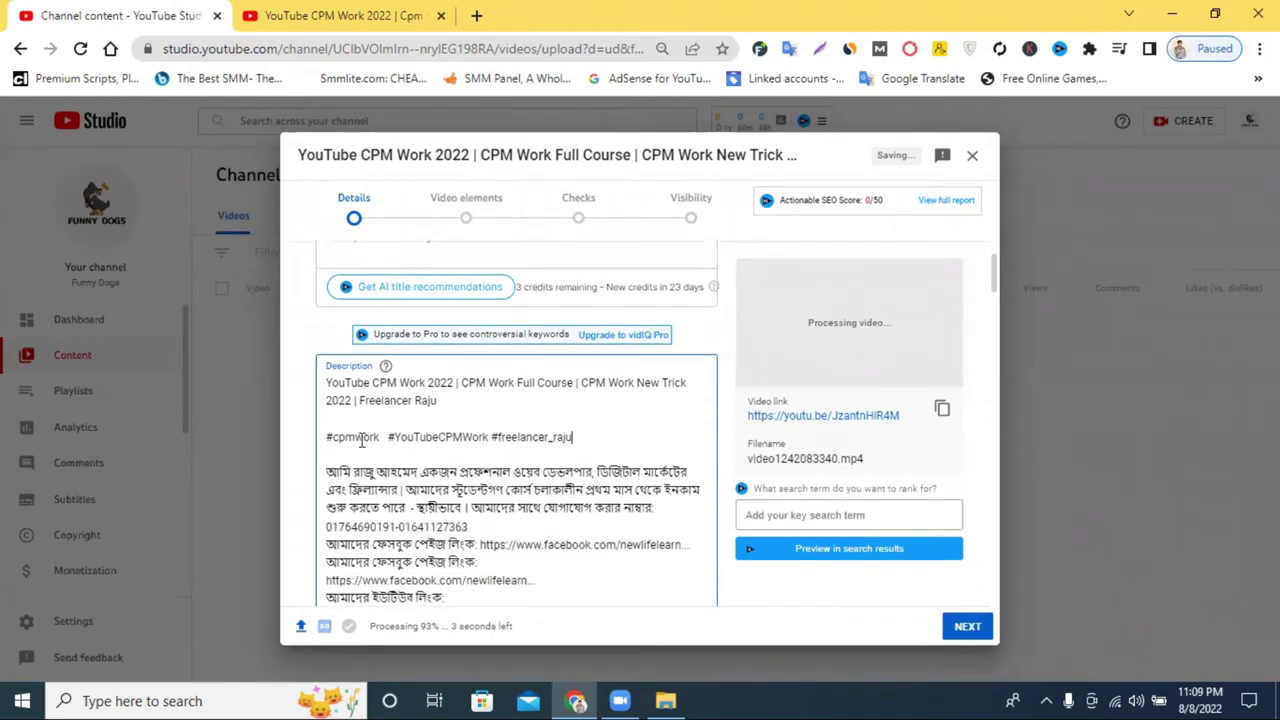
pyautogui.scroll(-5, 425, 468)
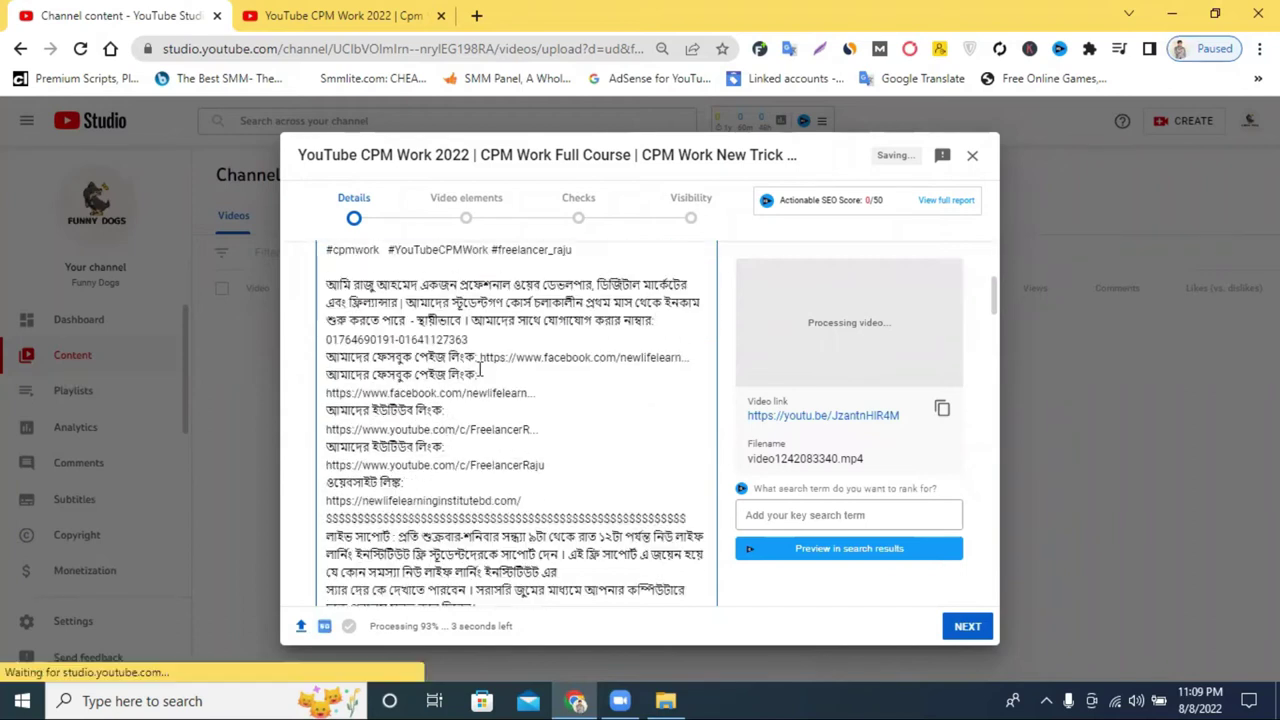
pyautogui.scroll(2, 461, 382)
pyautogui.scroll(-2, 480, 388)
pyautogui.scroll(4, 520, 385)
pyautogui.scroll(3, 535, 375)
pyautogui.scroll(-6, 531, 377)
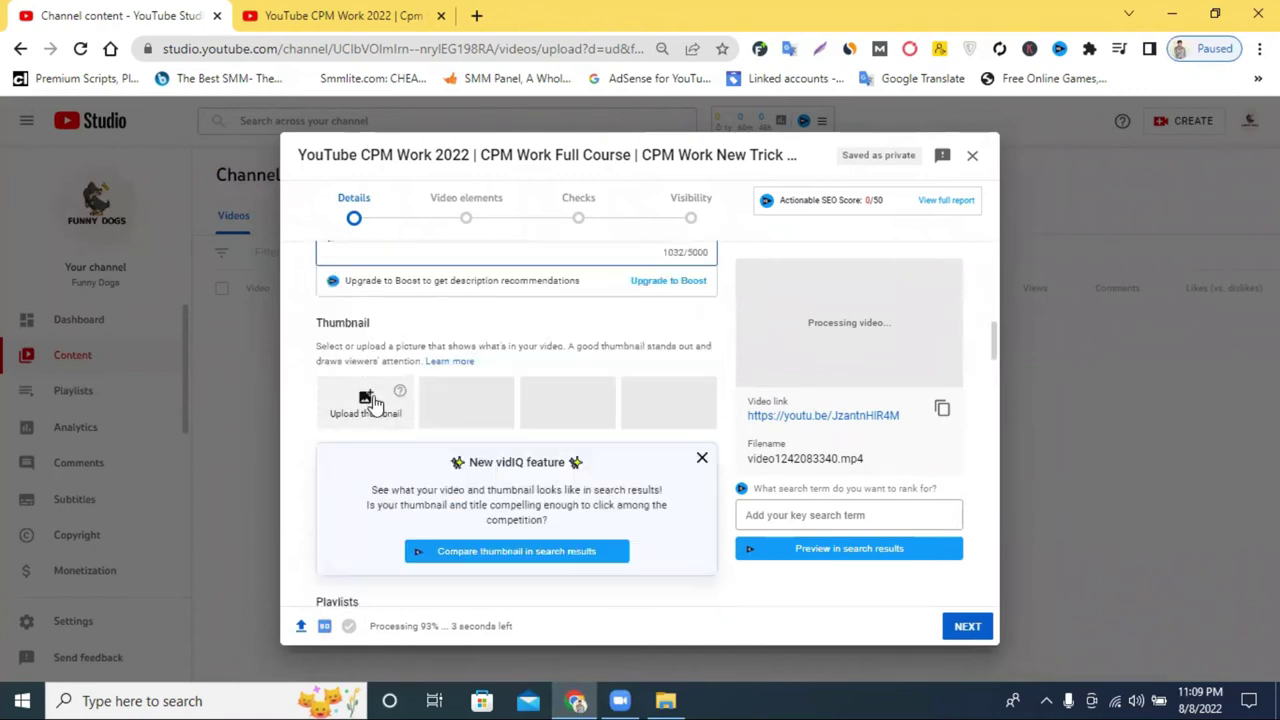
# Step: Open canva.com in a new browser tab
pyautogui.click(476, 15)
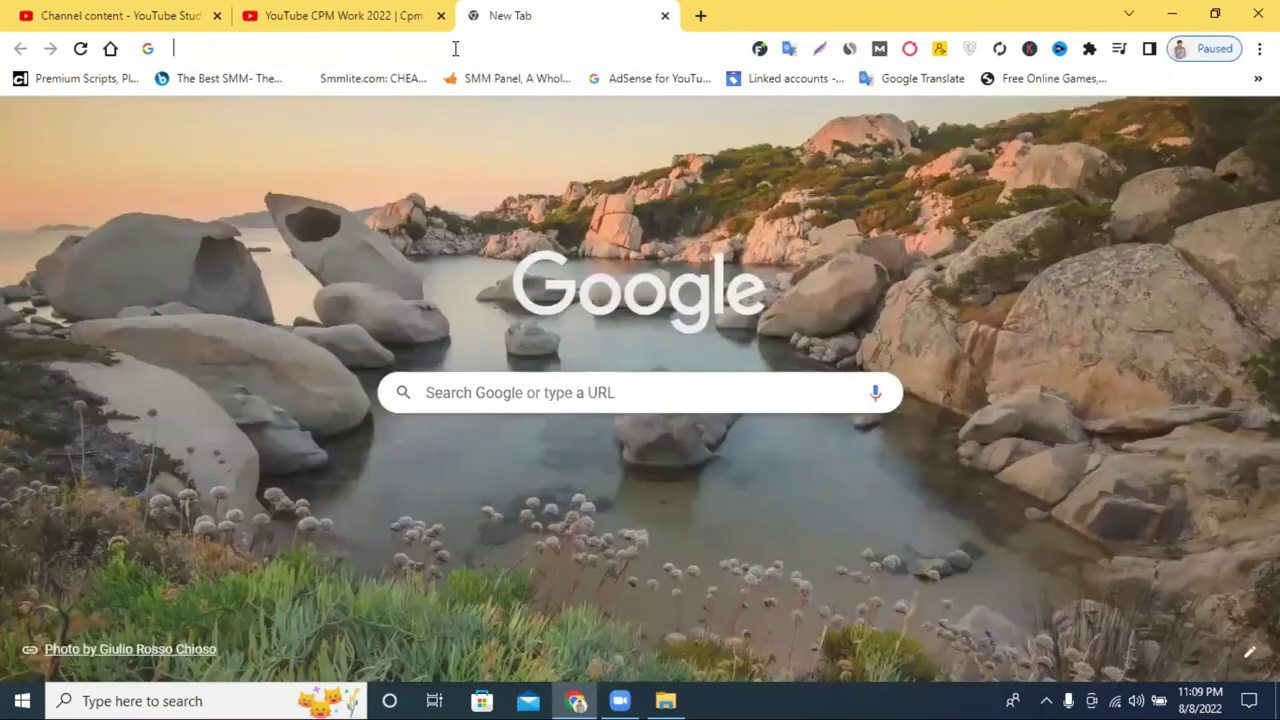
pyautogui.click(455, 48)
pyautogui.write('c')
pyautogui.click(345, 84)
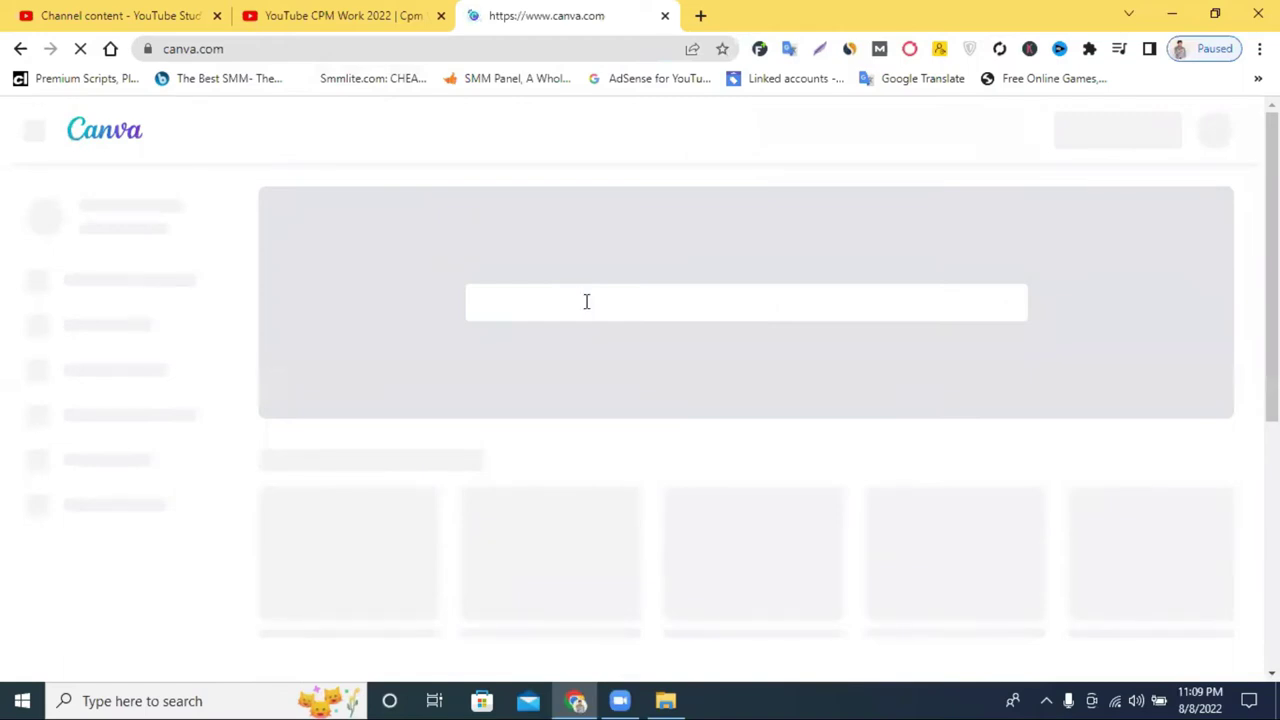
# Step: Search Canva's templates for "youtube thumbnail"
pyautogui.click(586, 293)
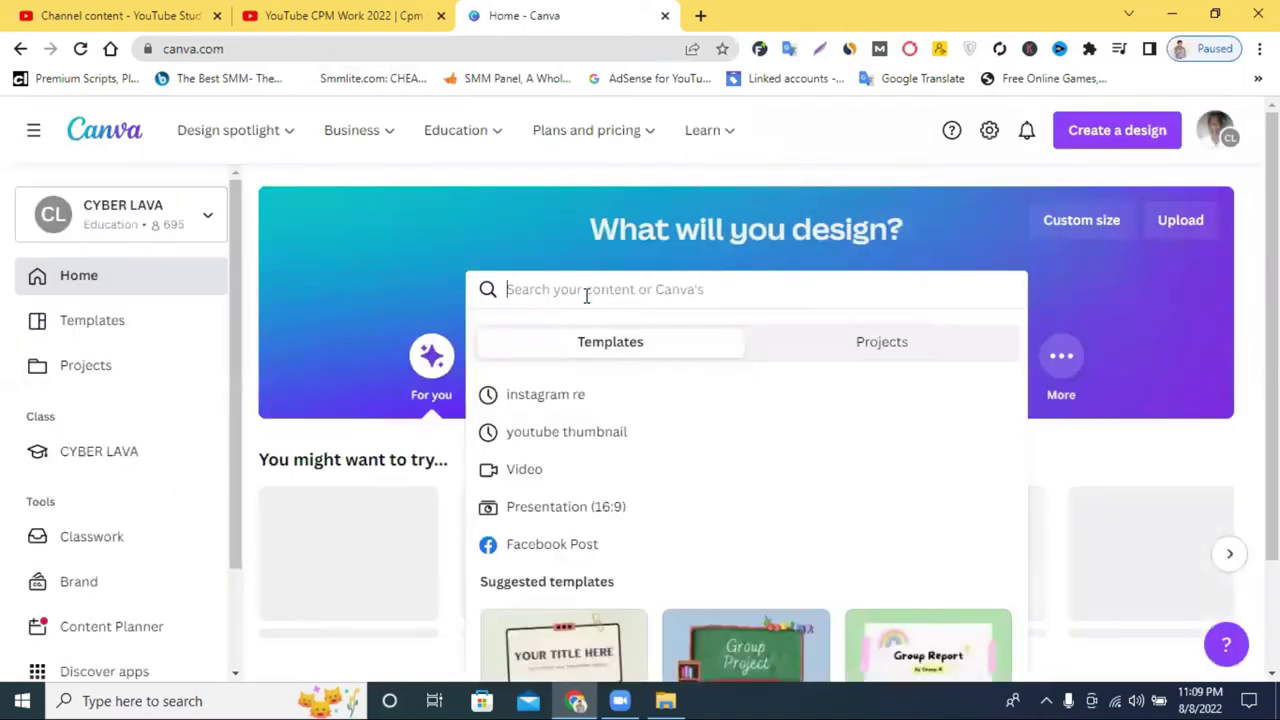
pyautogui.write('youtube ')
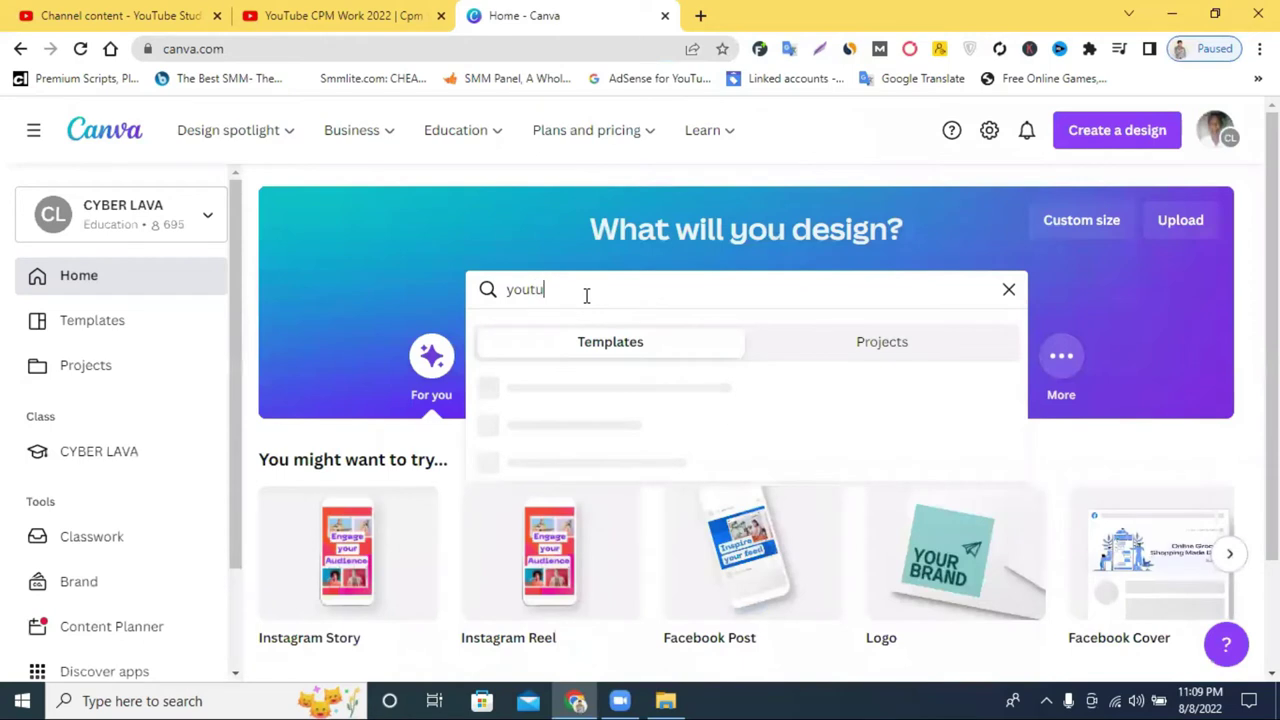
pyautogui.write('t')
pyautogui.click(566, 395)
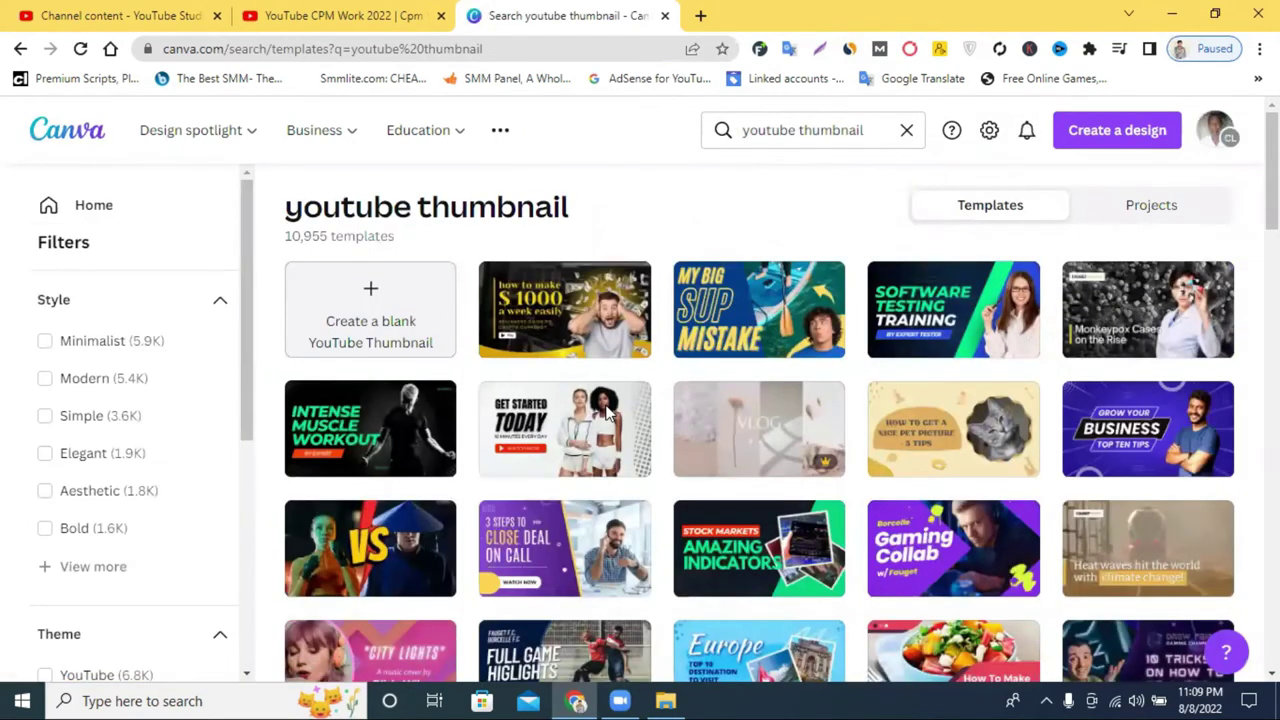
# Step: Browse the thumbnail templates and open the red and white "How to Grow Your Channel" design for editing
pyautogui.scroll(-1, 800, 410)
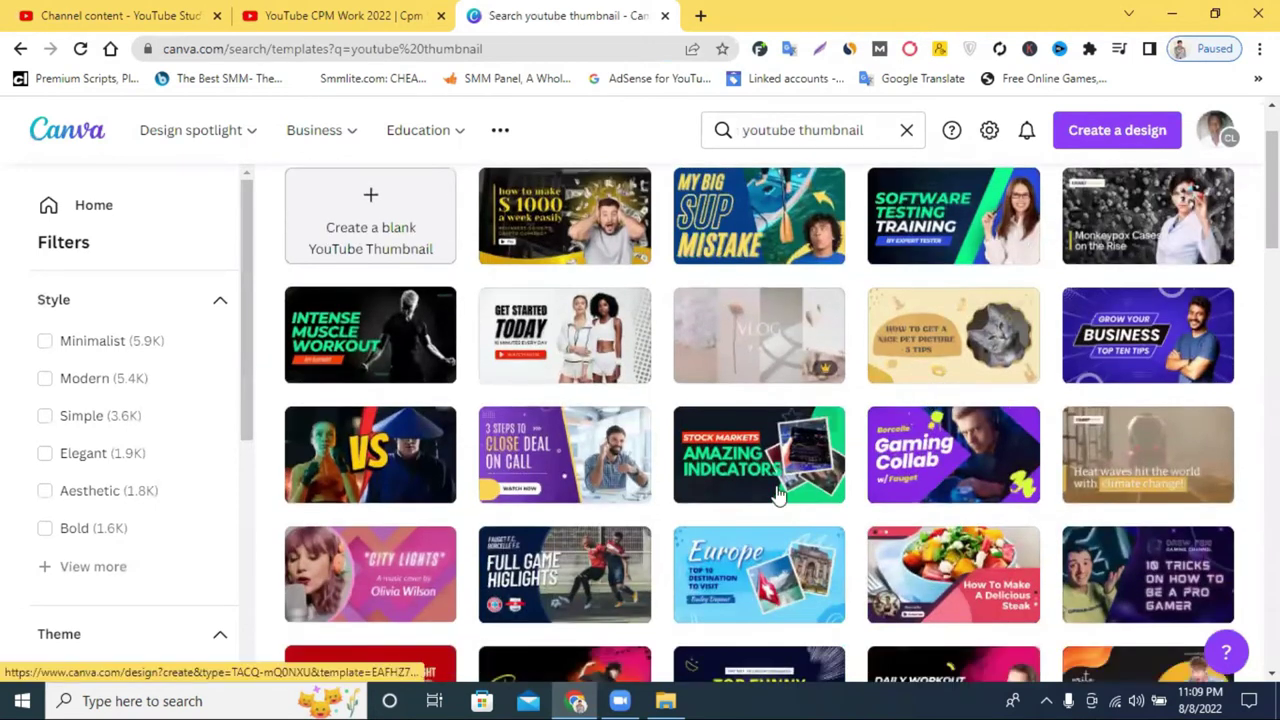
pyautogui.scroll(-2, 797, 495)
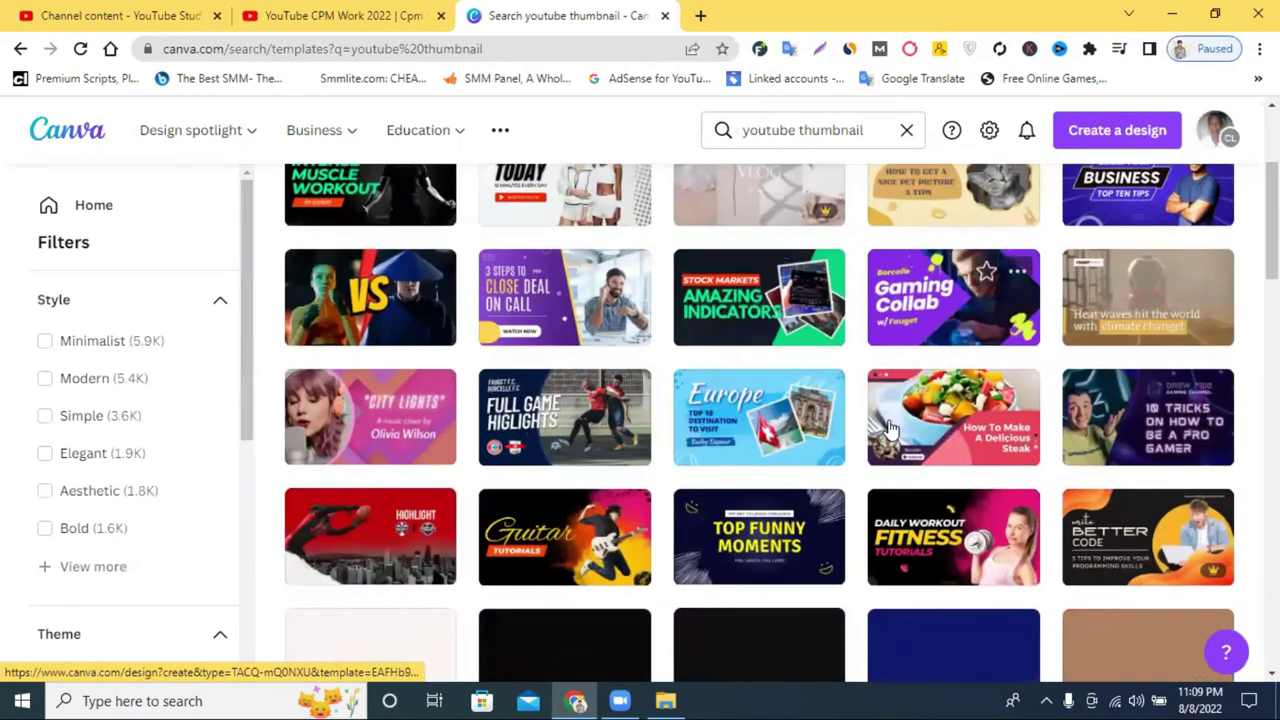
pyautogui.scroll(-3, 890, 427)
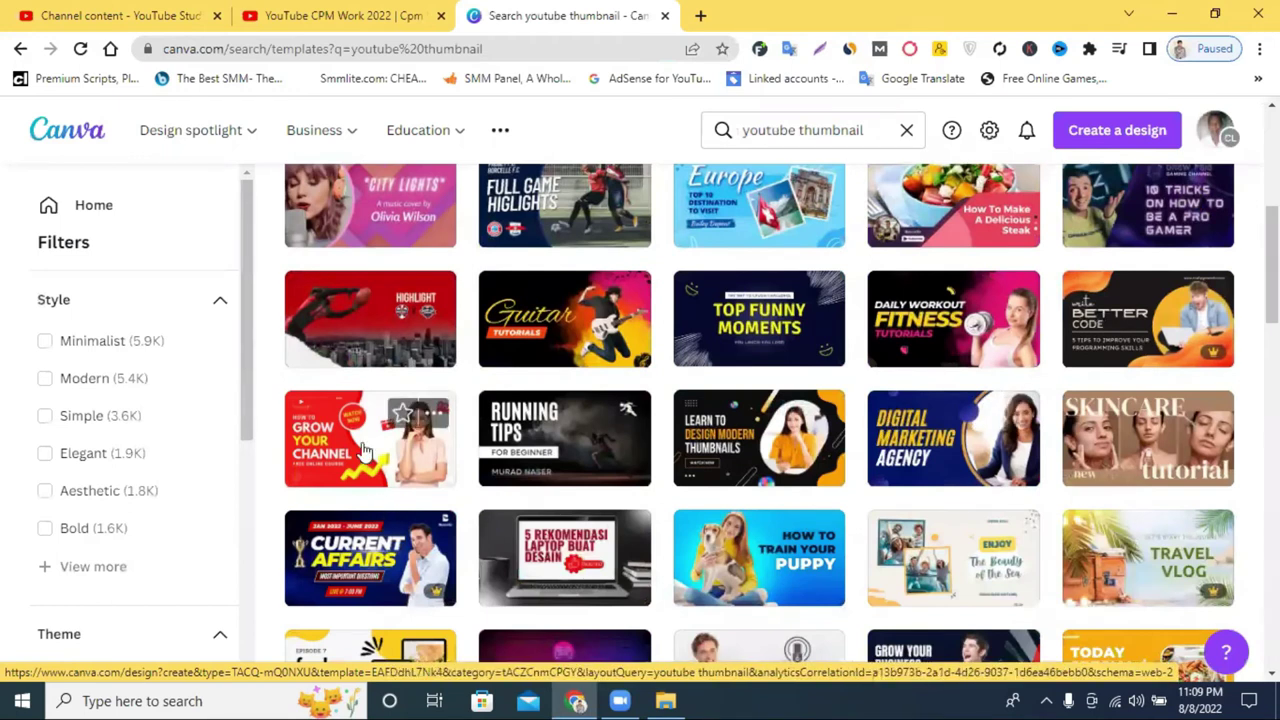
pyautogui.click(365, 452)
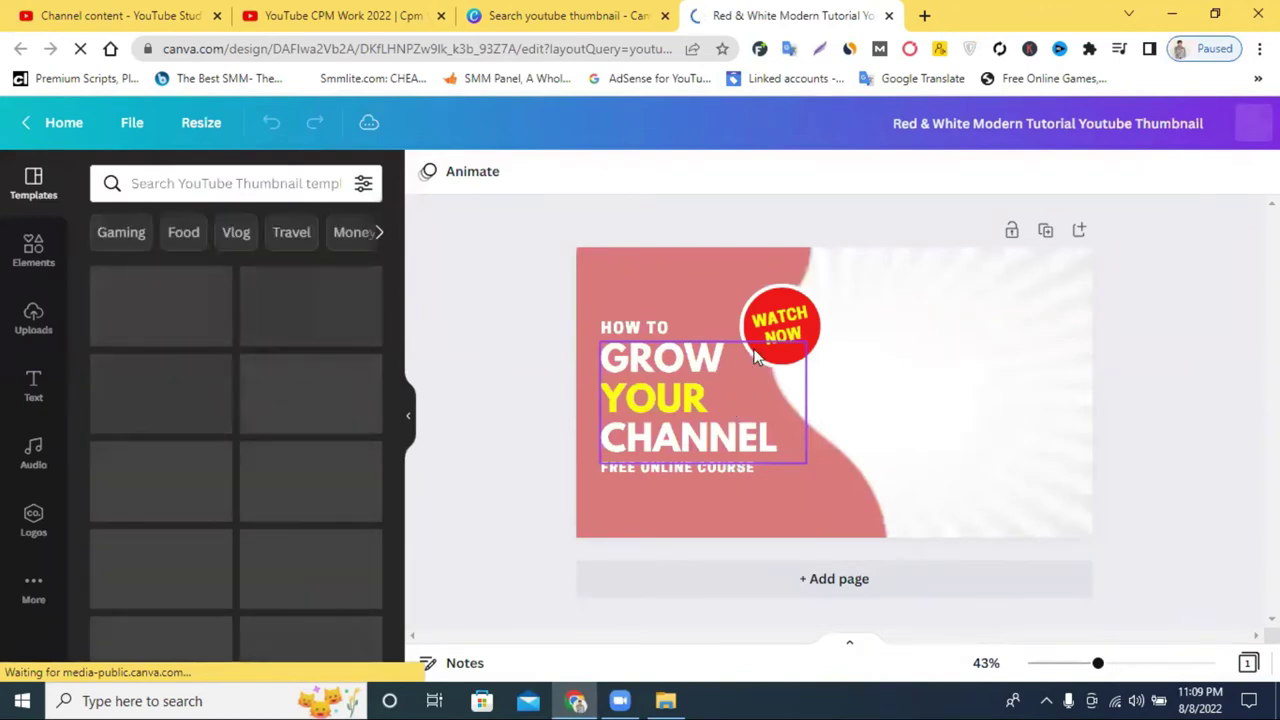
# Step: Replace the "GROW YOUR CHANNEL" heading with "YouTube CPM Work 2022", copied from the title of the reference YouTube video
pyautogui.click(662, 364)
pyautogui.click(358, 12)
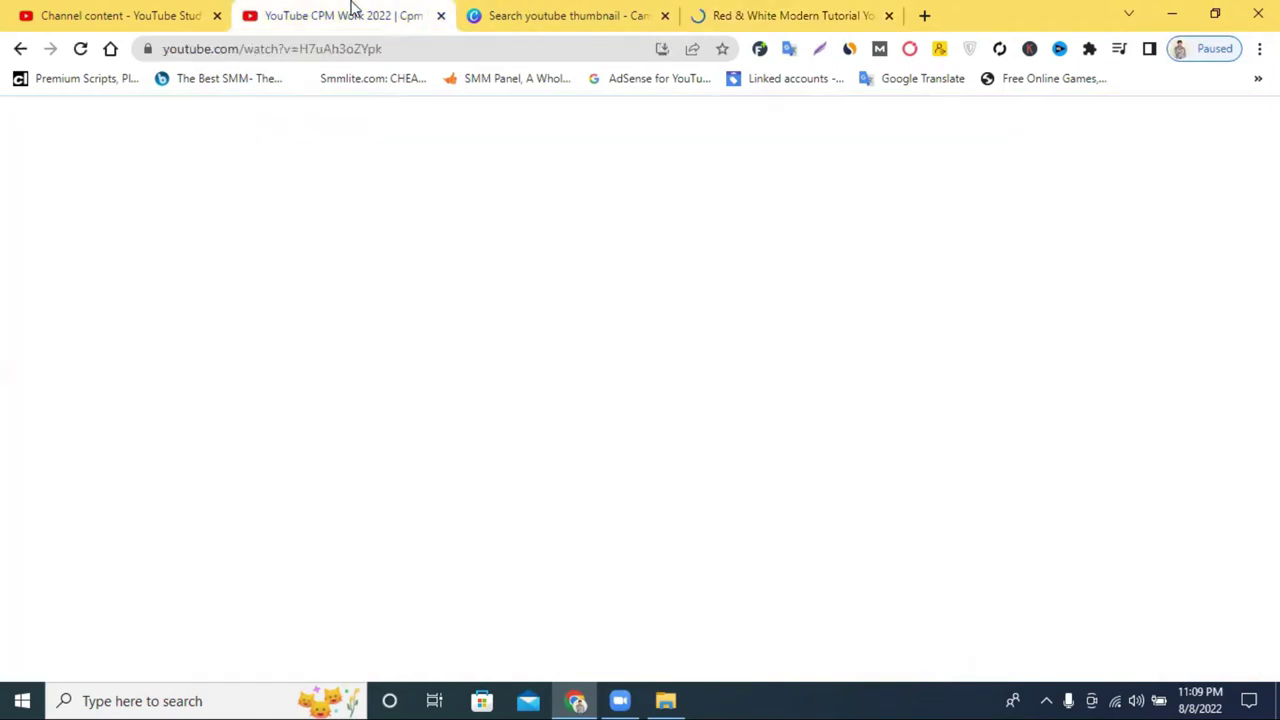
pyautogui.moveTo(94, 506); pyautogui.dragTo(286, 508)
pyautogui.rightClick(320, 510)
pyautogui.click(329, 343)
pyautogui.click(790, 15)
pyautogui.hotkey('shift', 'Down')
pyautogui.hotkey('shift', 'Down')
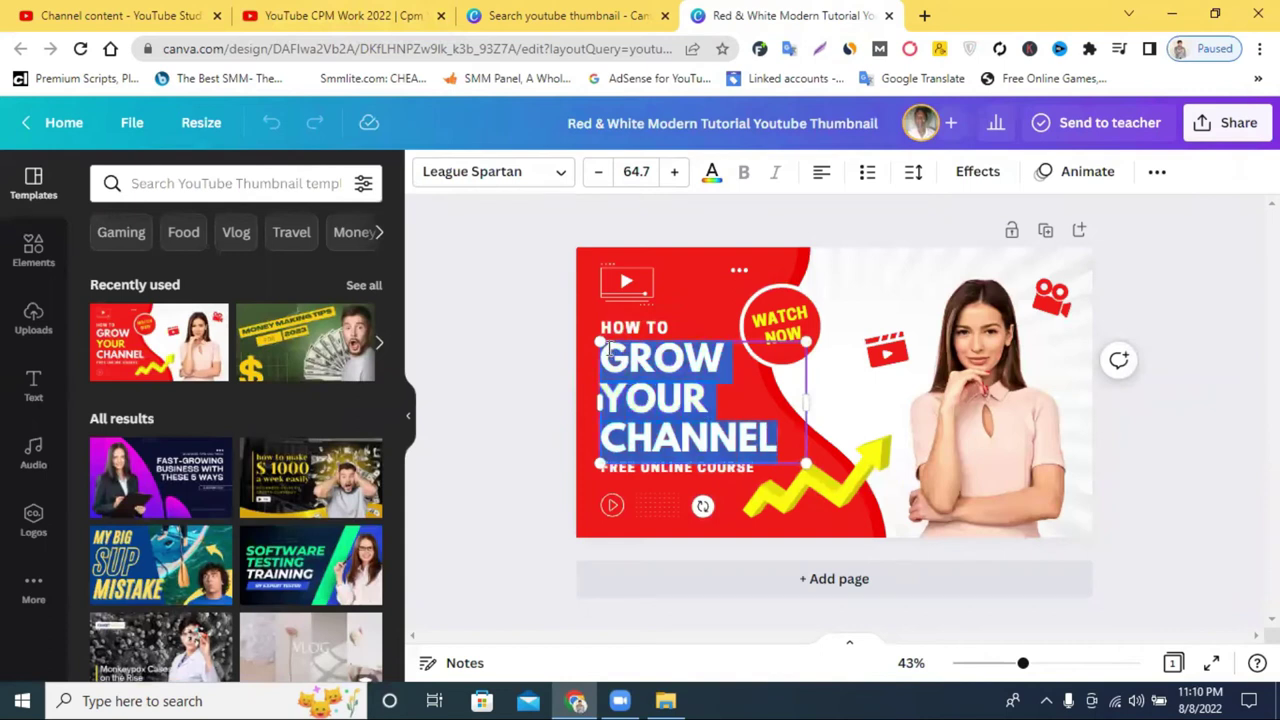
pyautogui.rightClick(617, 378)
pyautogui.click(711, 100)
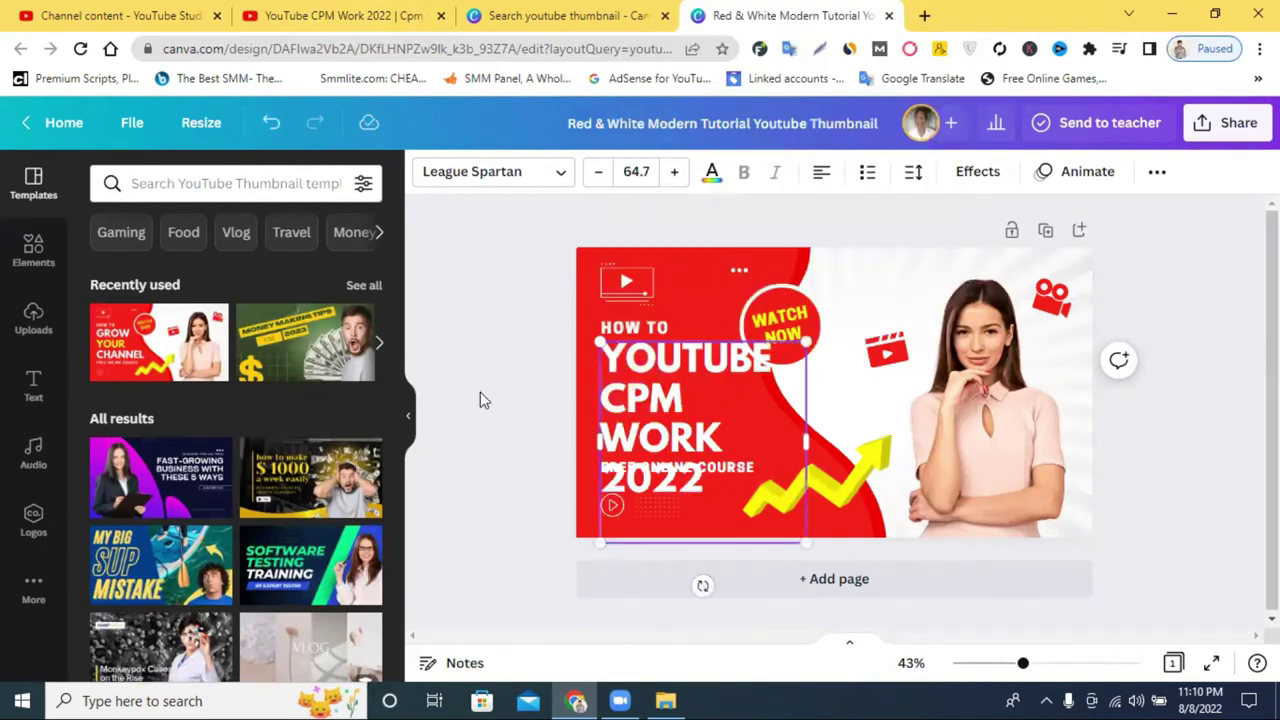
# Step: Fit the heading in place of the "HOW TO" line, above "FREE ONLINE COURSE", reducing its font size to about 57.1
pyautogui.click(698, 400)
pyautogui.moveTo(700, 398); pyautogui.dragTo(703, 398)
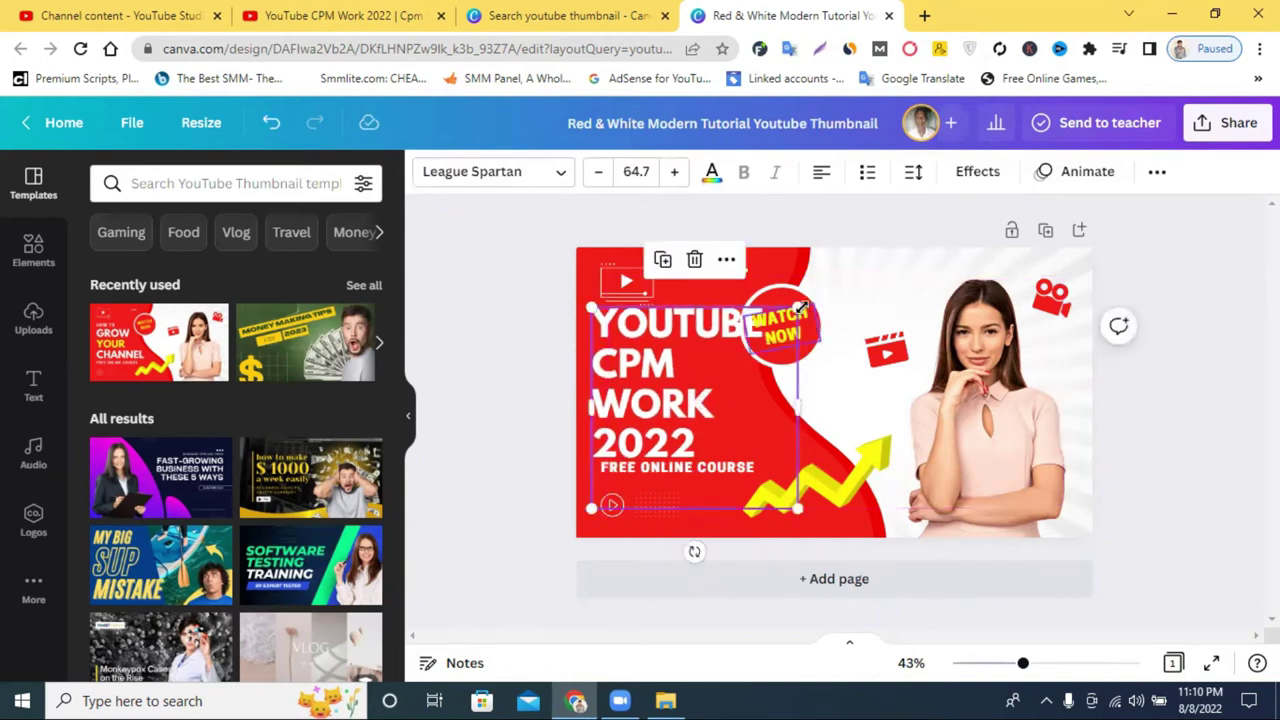
pyautogui.moveTo(797, 310); pyautogui.dragTo(770, 317)
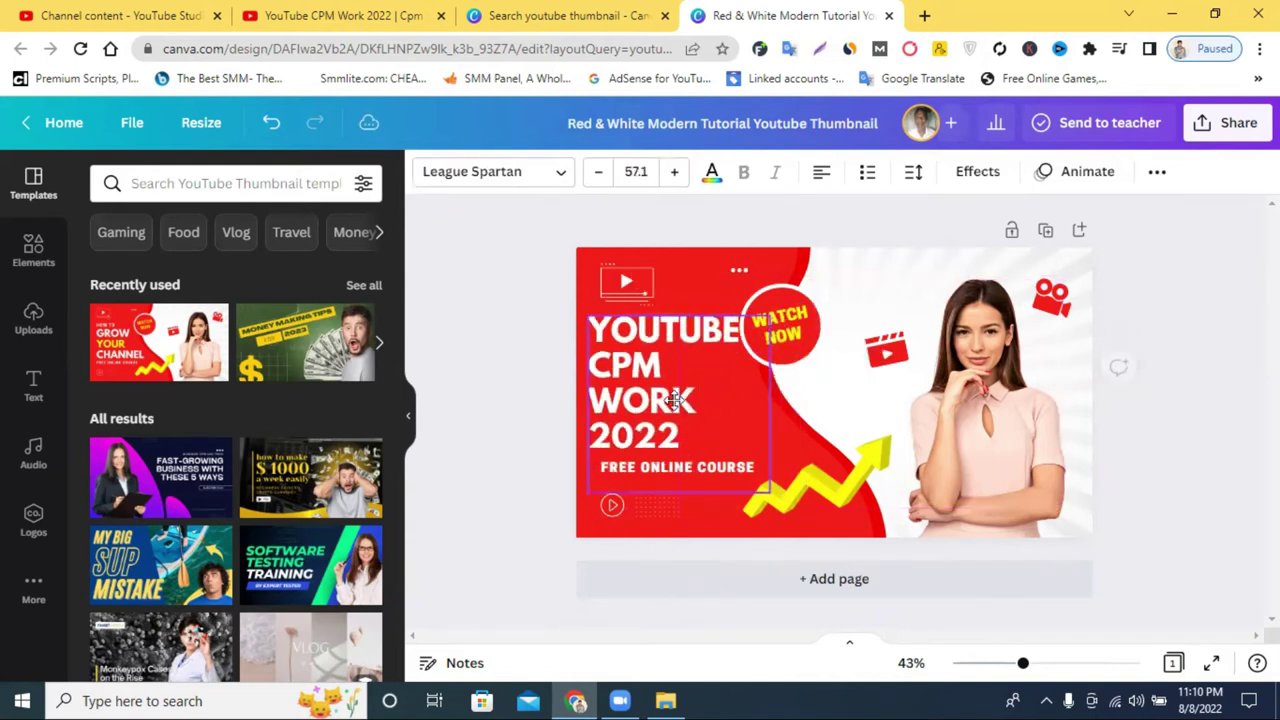
pyautogui.doubleClick(710, 468)
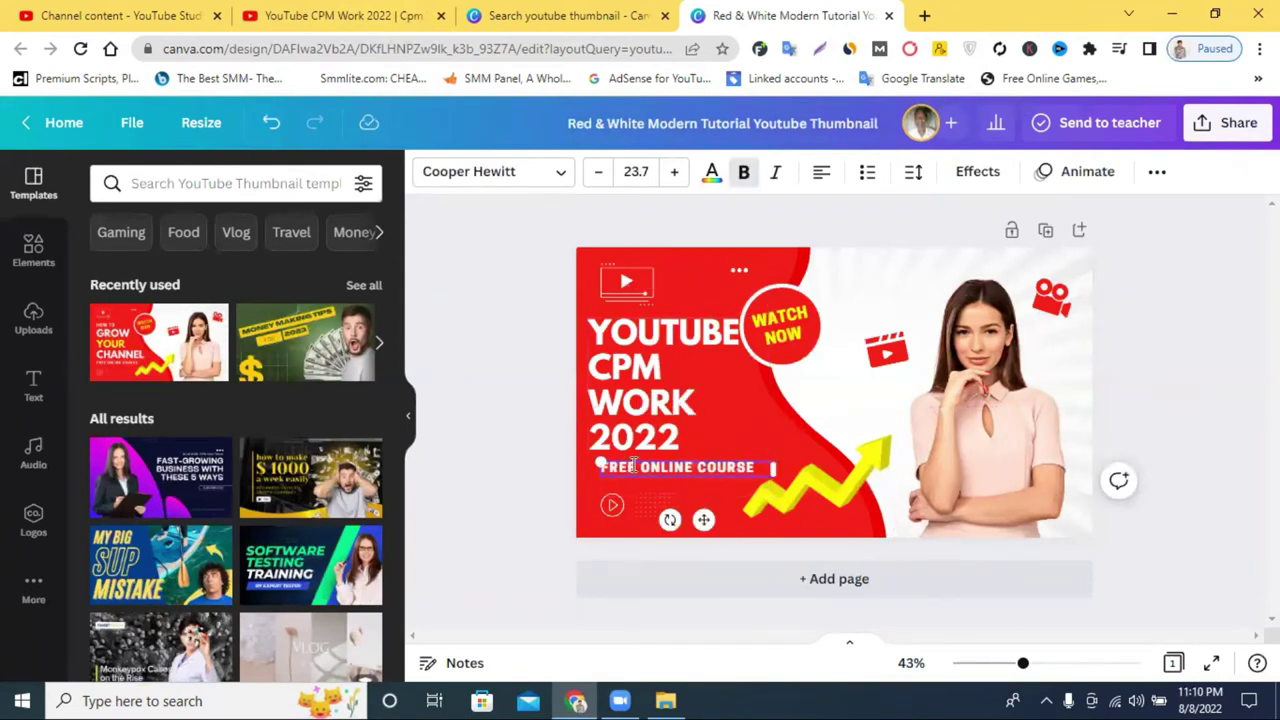
pyautogui.click(505, 401)
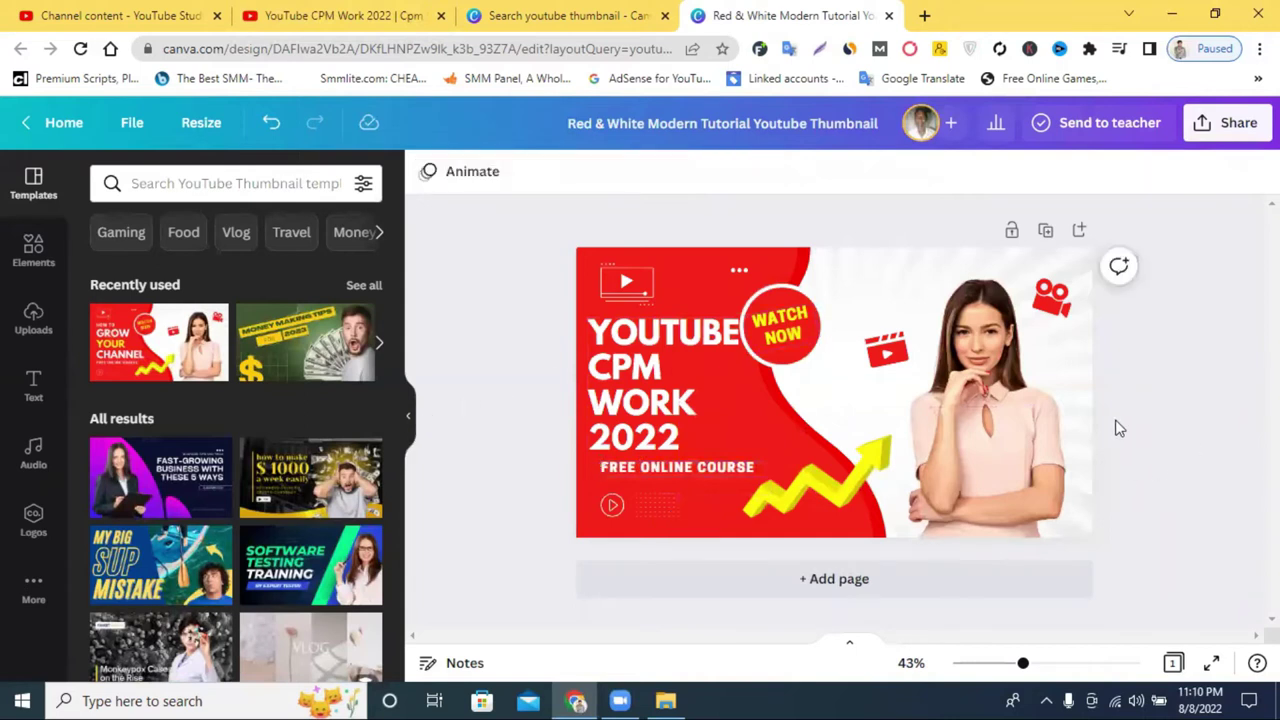
# Step: Download the finished thumbnail design as a PNG at 1280 × 720 px
pyautogui.click(1235, 122)
pyautogui.click(1043, 578)
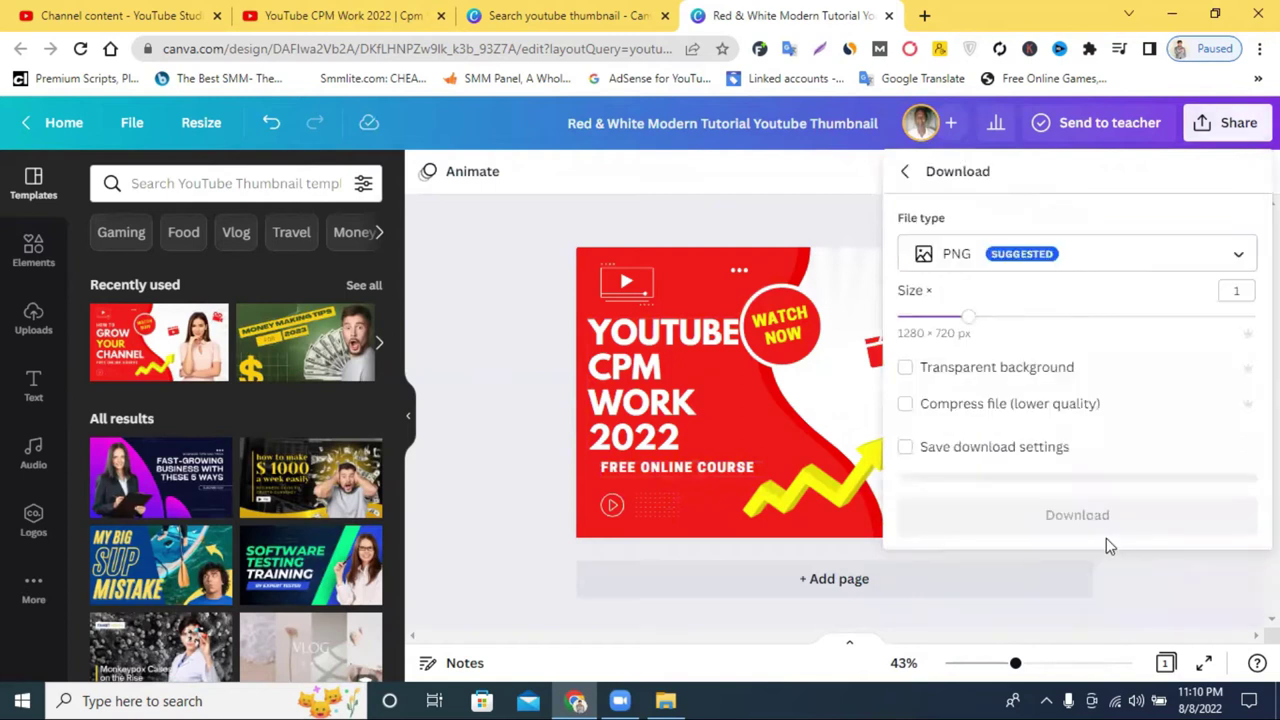
pyautogui.click(1064, 527)
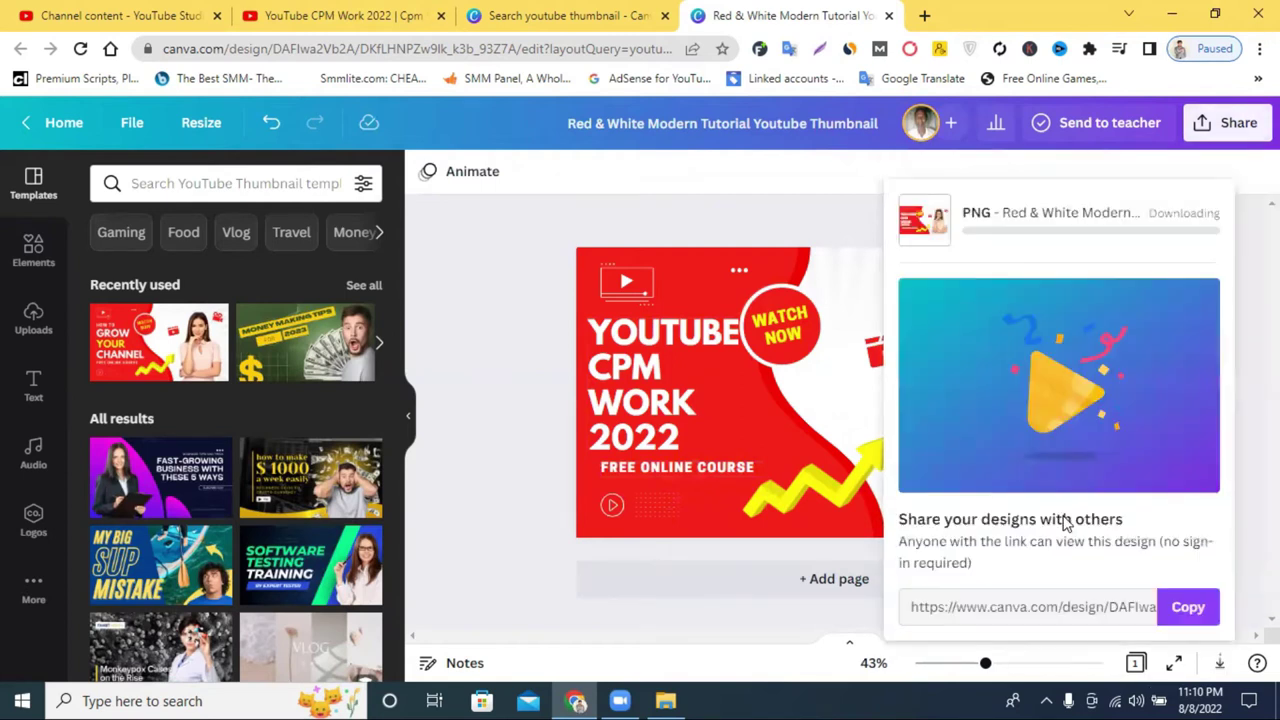
# Step: Return to the YouTube Studio upload details and upload the downloaded Canva image as the video's thumbnail
pyautogui.click(325, 15)
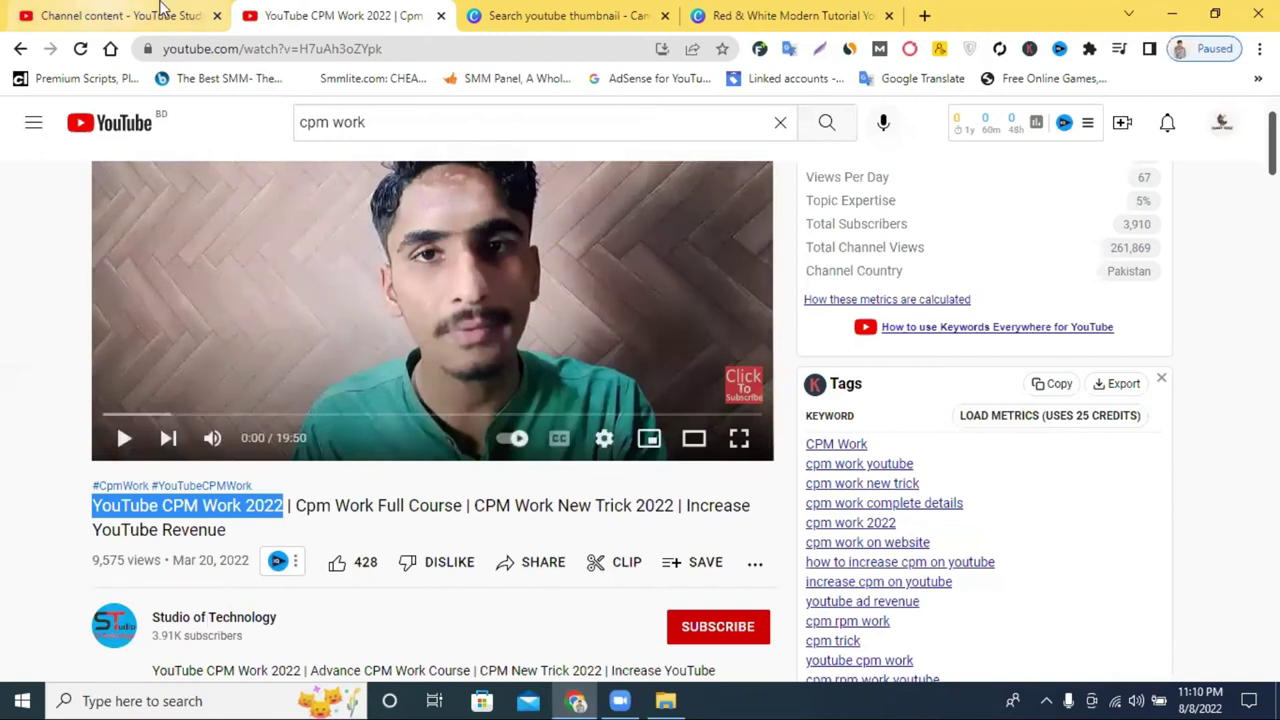
pyautogui.click(162, 12)
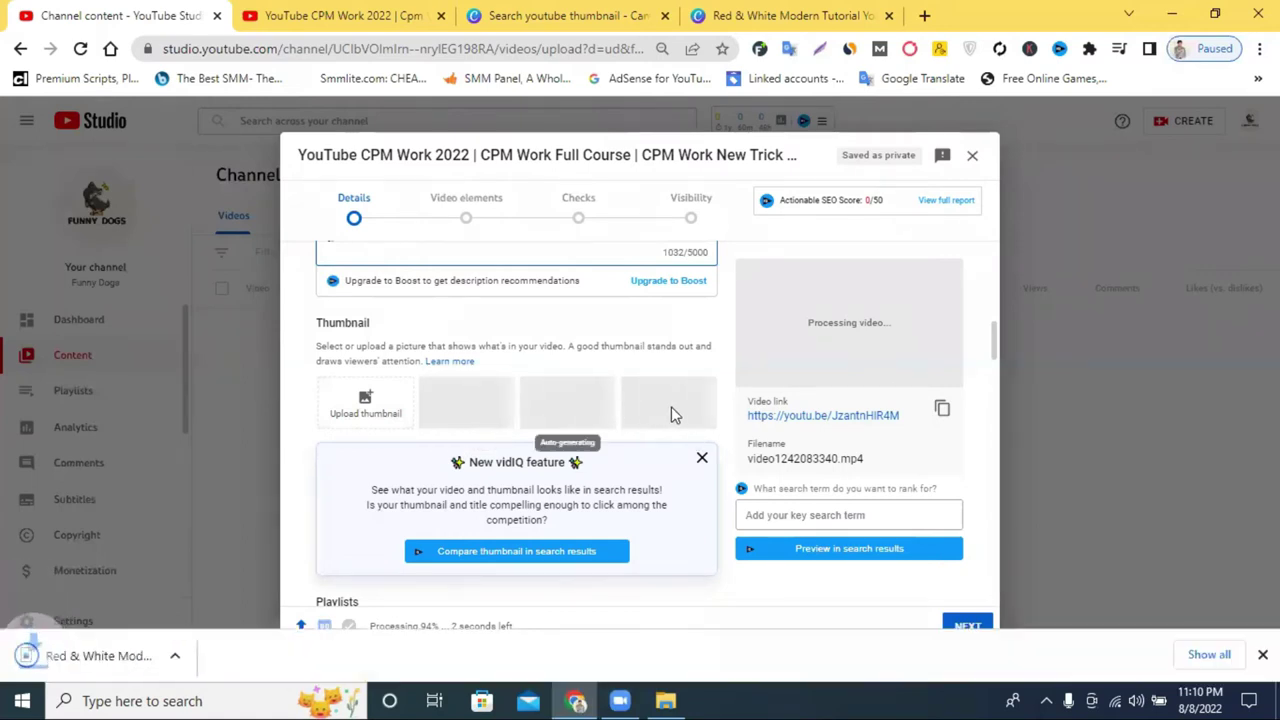
pyautogui.click(365, 393)
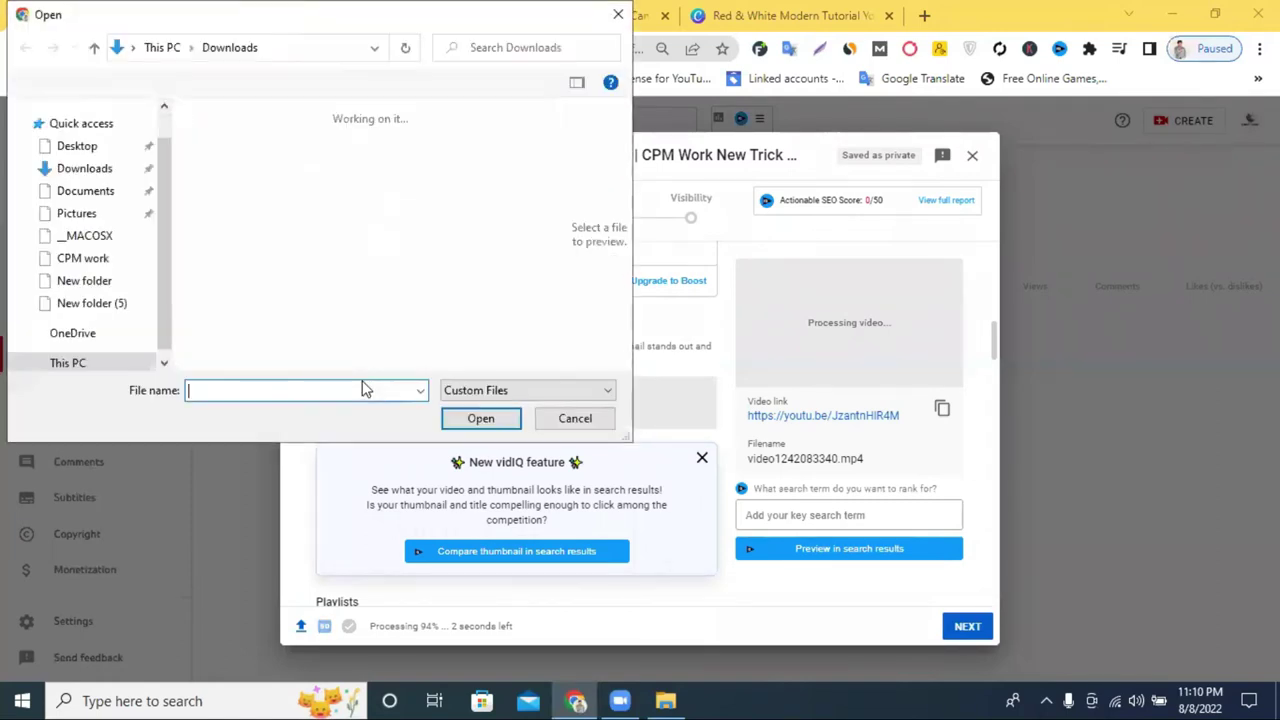
pyautogui.click(236, 168)
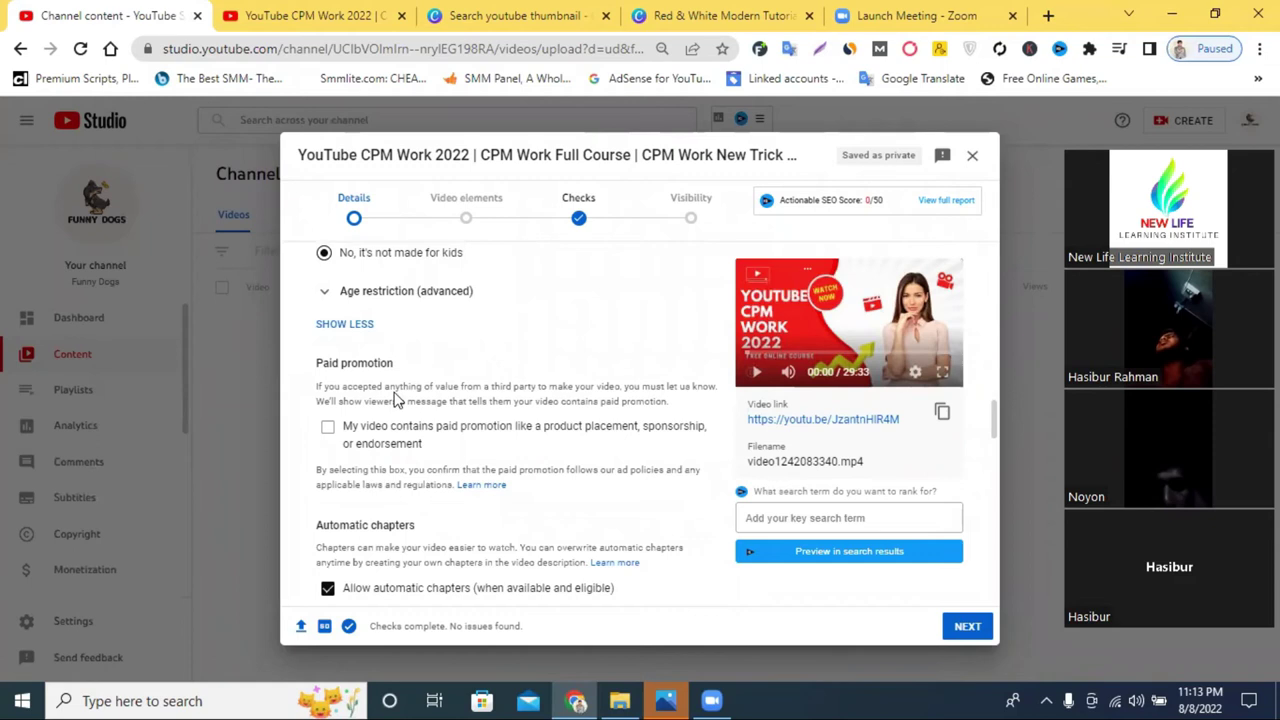
# Step: Review the paid promotion, automatic chapters, places and tags sections of the upload details, including the recommended tags
pyautogui.moveTo(317, 362); pyautogui.dragTo(429, 369)
pyautogui.scroll(-3, 474, 370)
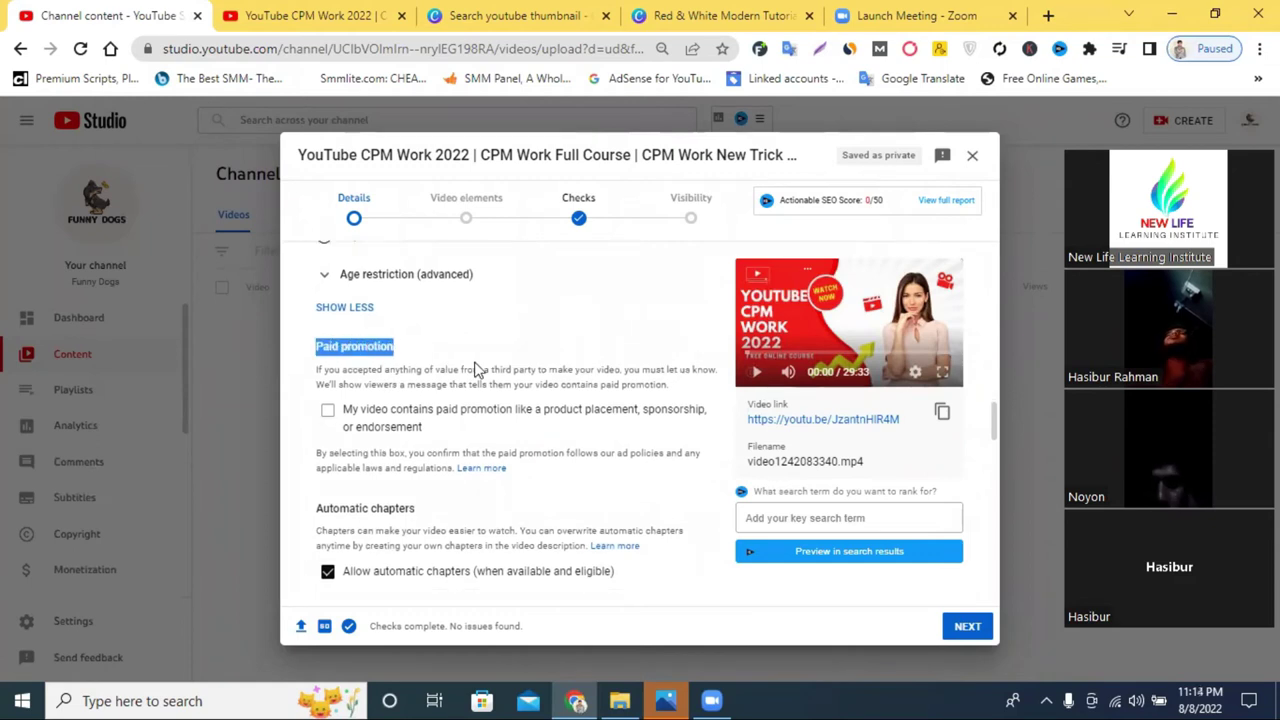
pyautogui.scroll(1, 474, 370)
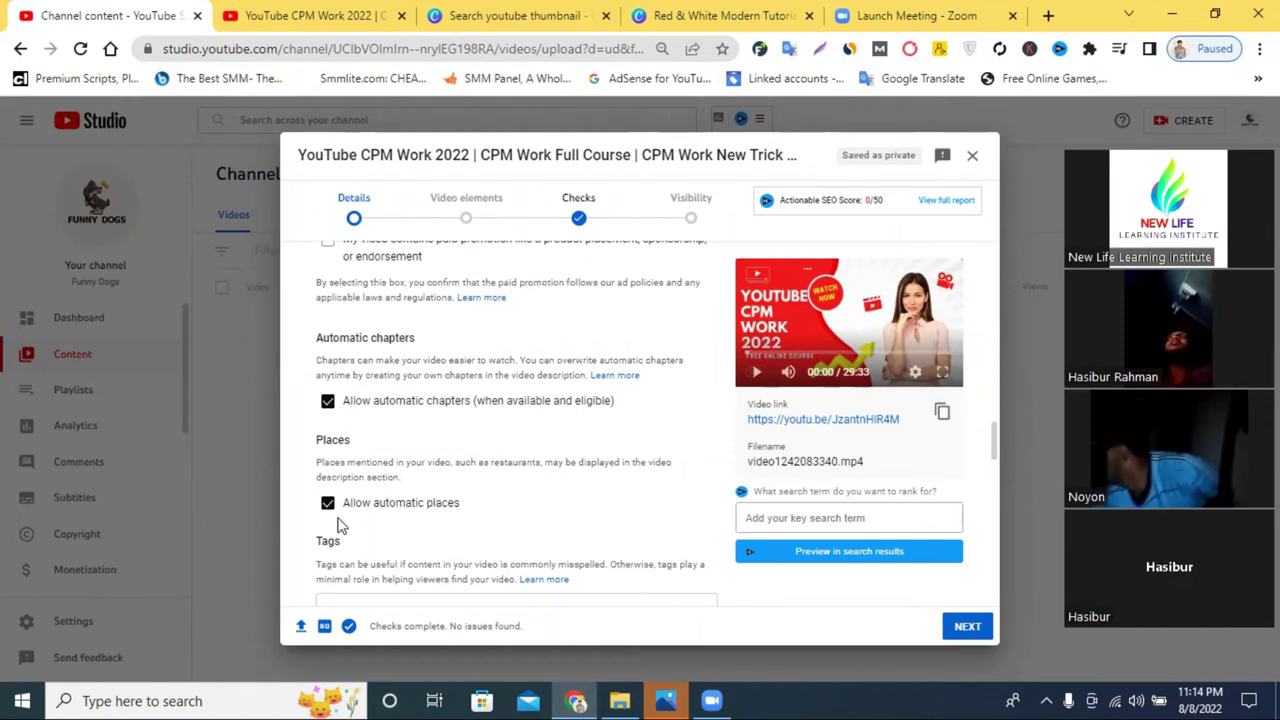
pyautogui.scroll(-1, 457, 508)
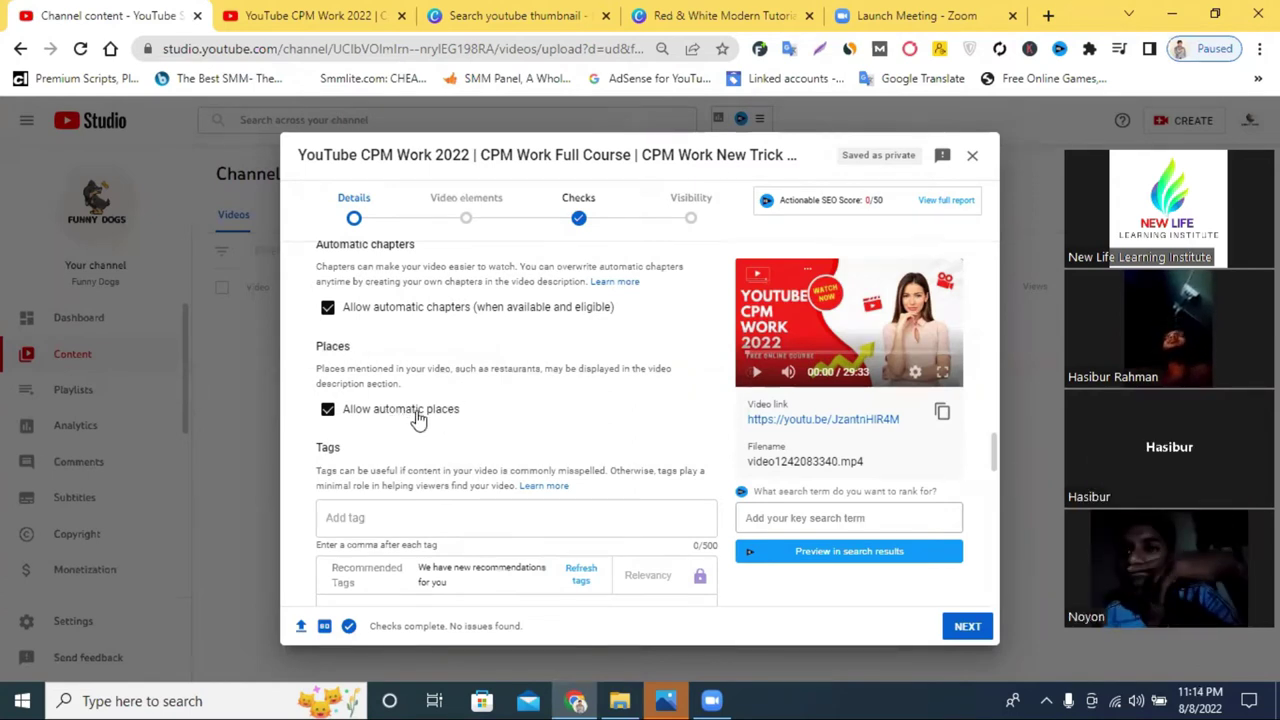
pyautogui.scroll(-1, 425, 418)
pyautogui.click(364, 428)
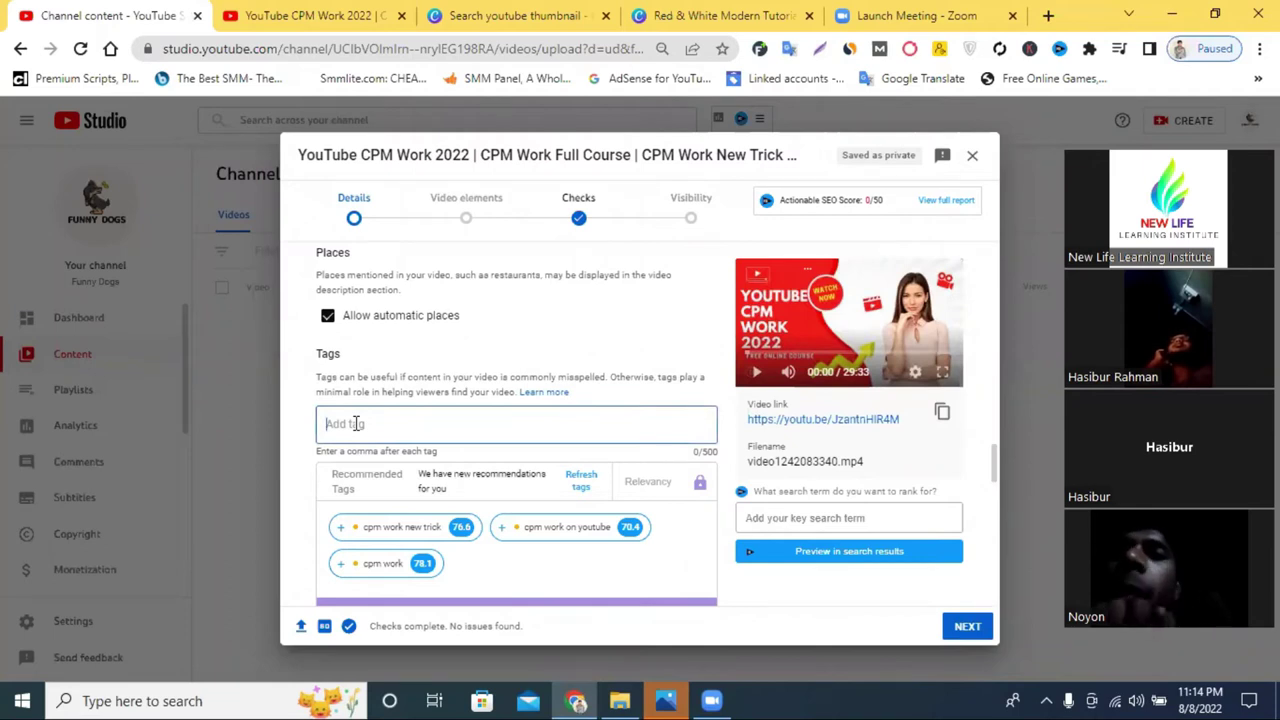
pyautogui.scroll(-2, 375, 413)
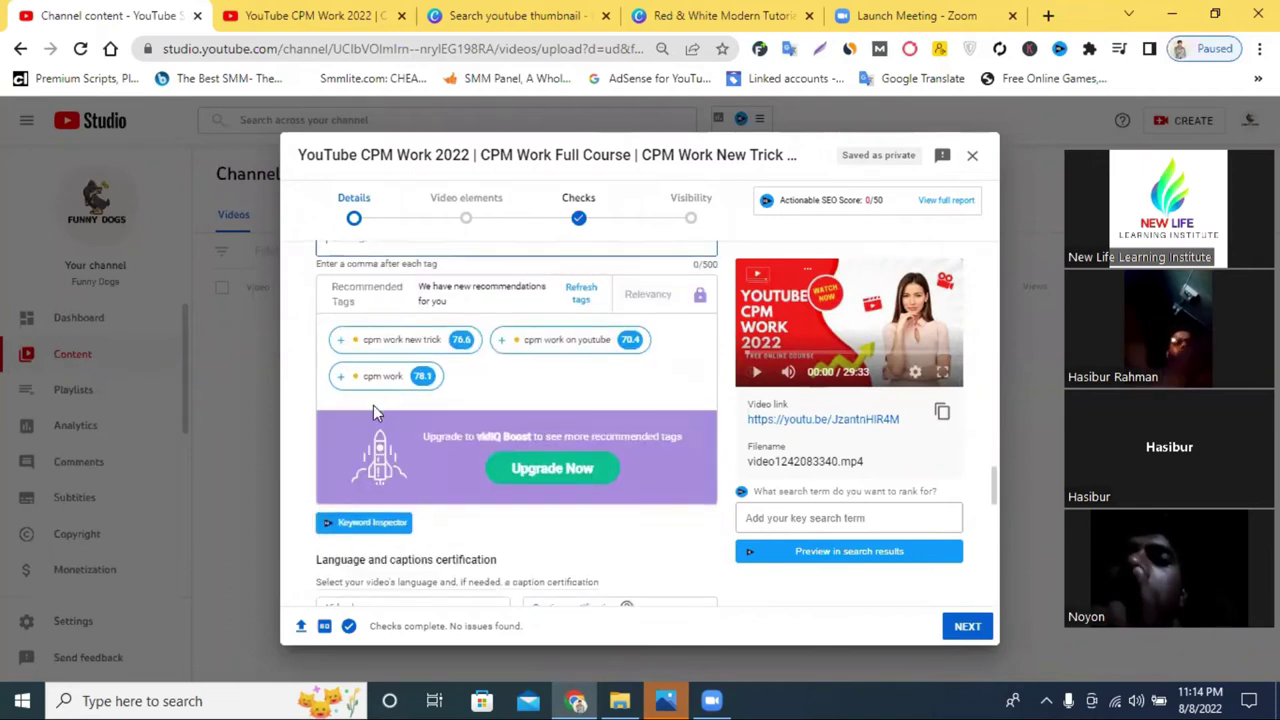
pyautogui.scroll(-2, 474, 405)
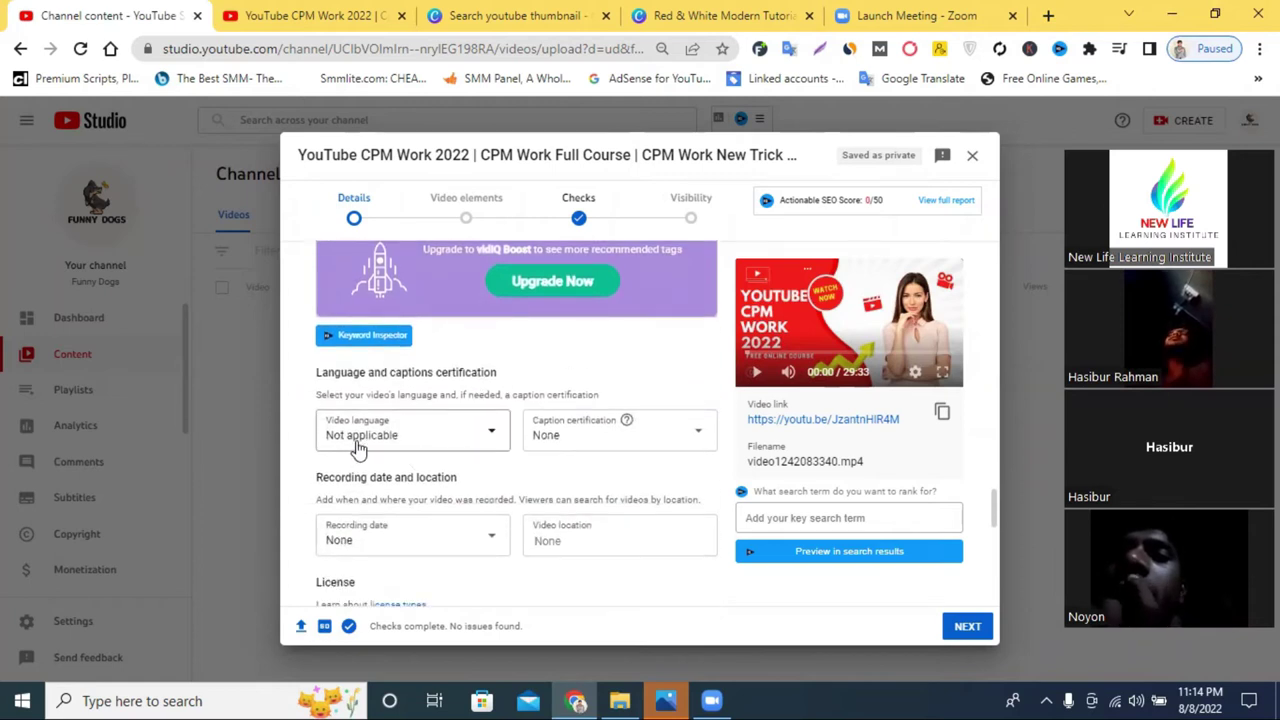
# Step: Examine the video language and caption certification options and the recording date and video location fields without changing them
pyautogui.click(397, 449)
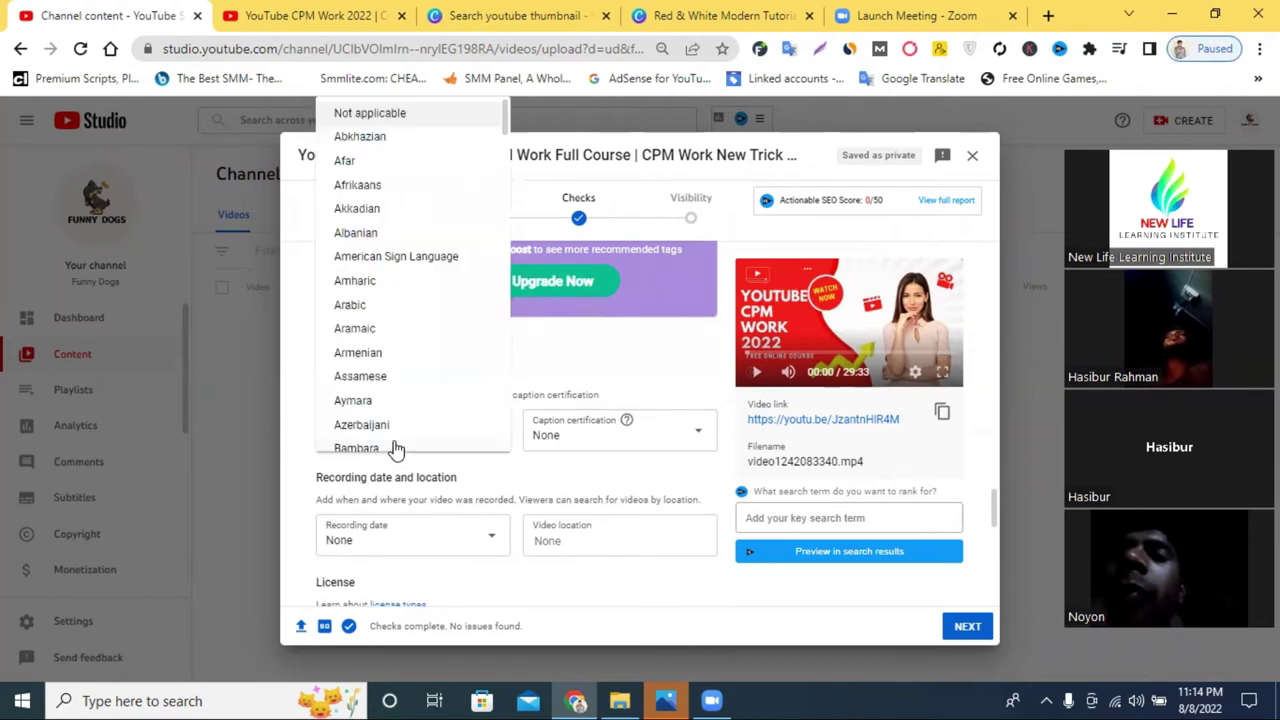
pyautogui.click(294, 398)
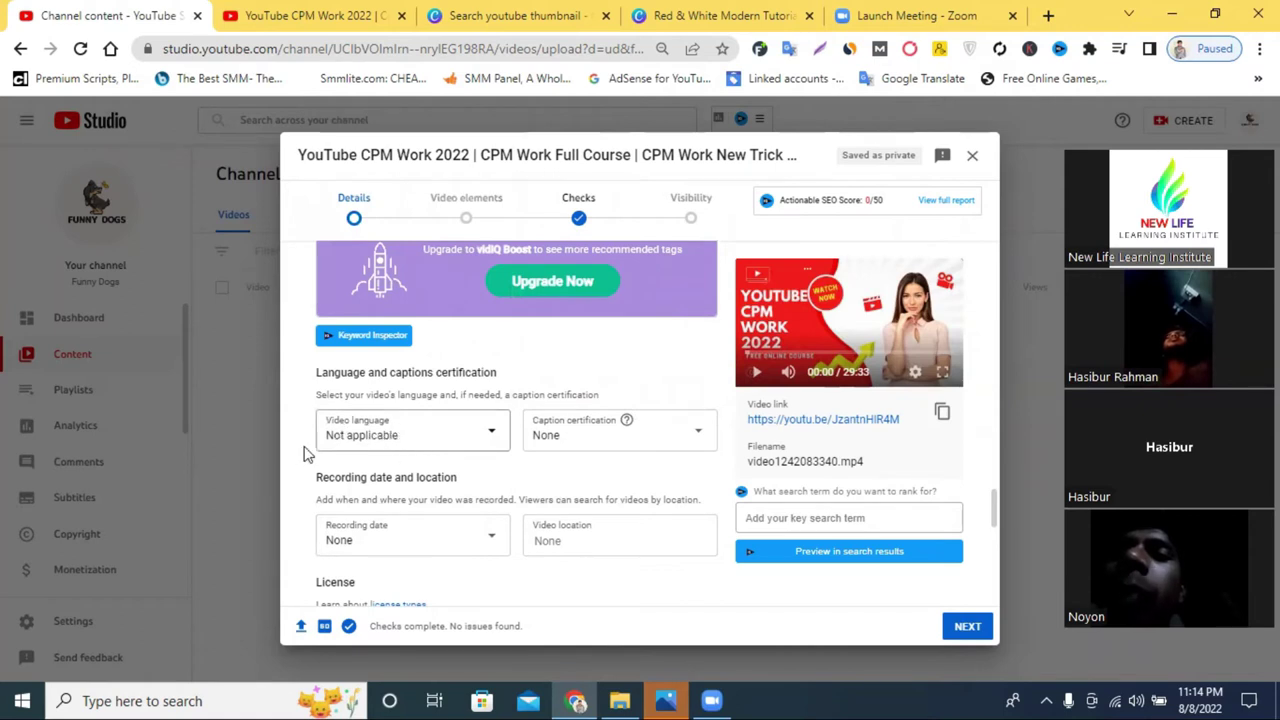
pyautogui.scroll(-1, 614, 423)
pyautogui.click(589, 348)
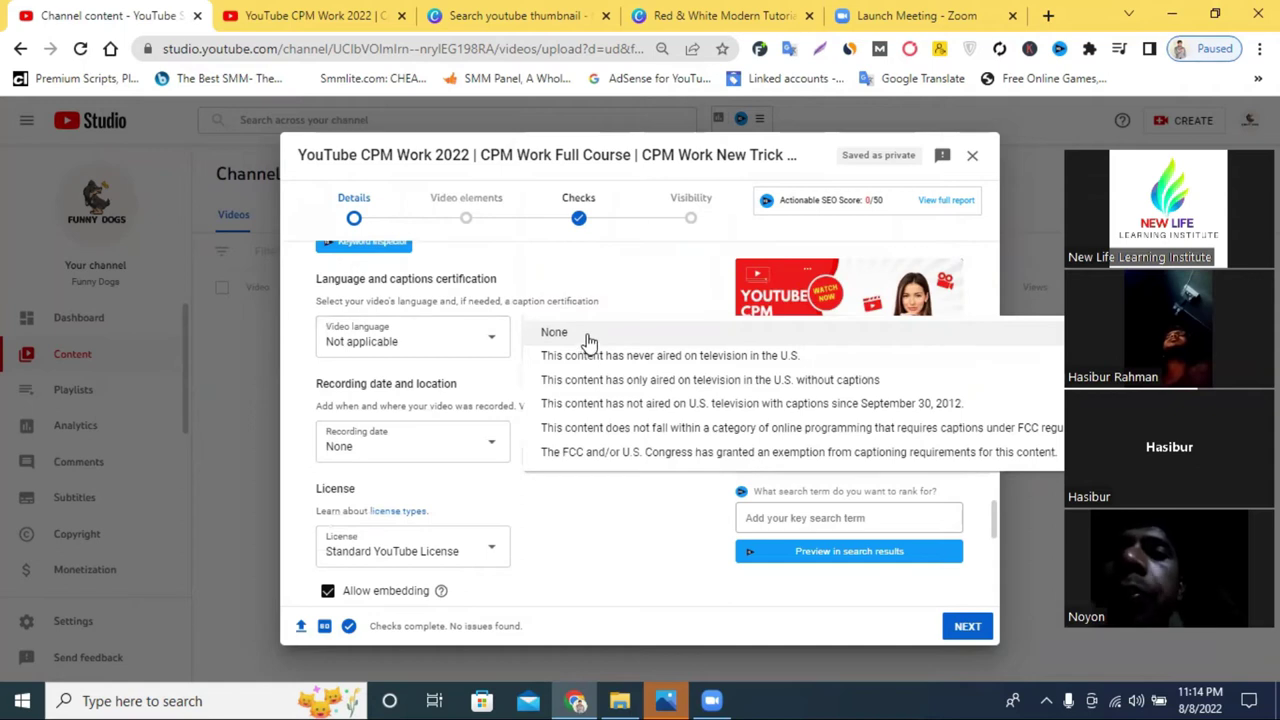
pyautogui.click(589, 338)
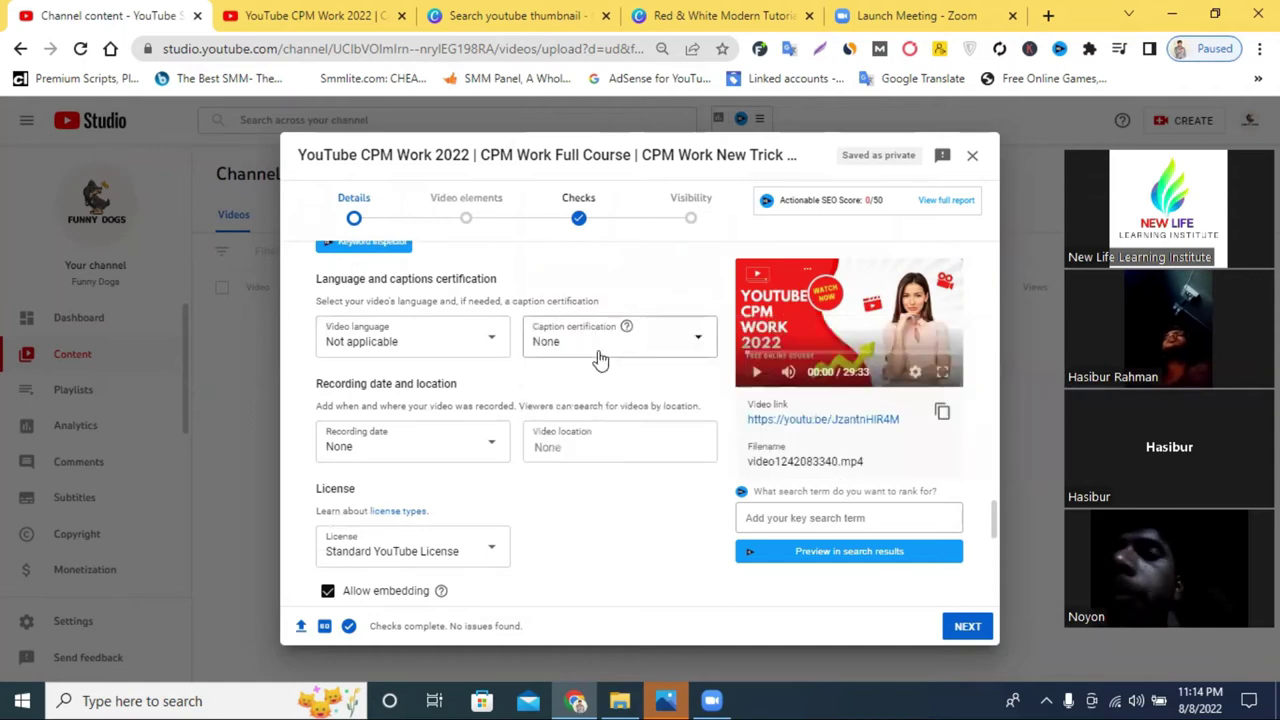
pyautogui.scroll(-1, 600, 360)
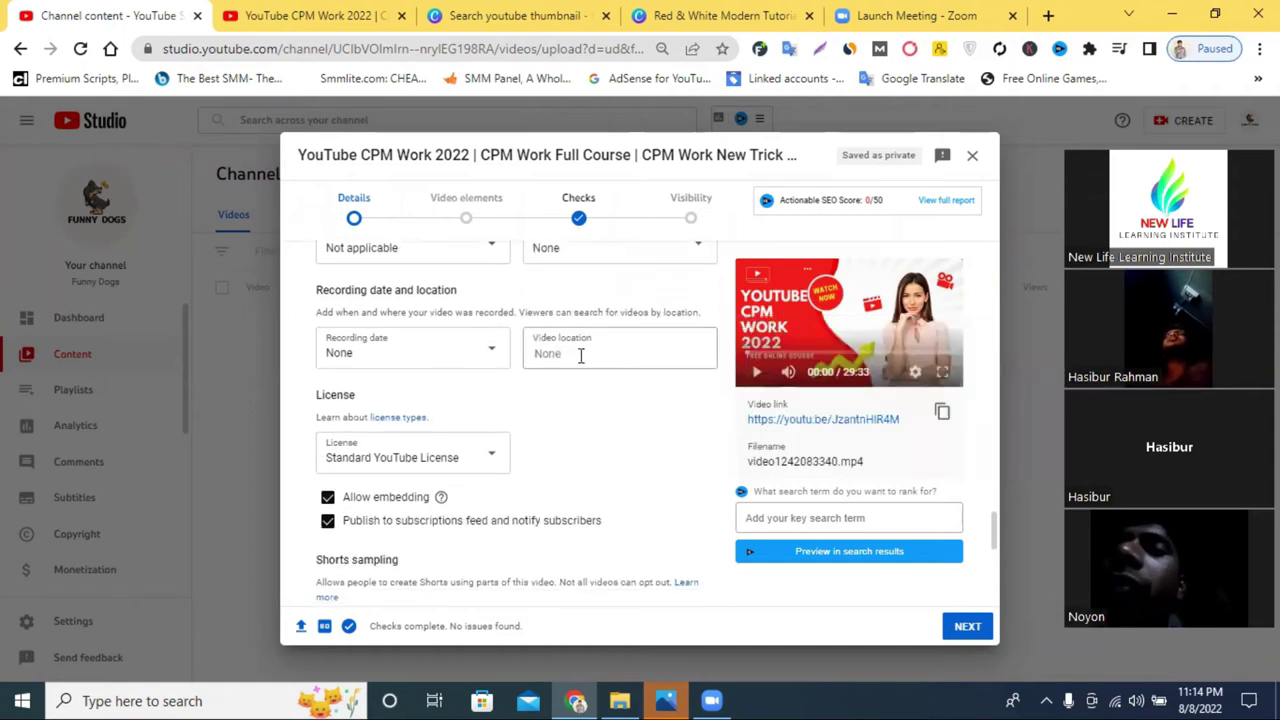
pyautogui.click(580, 354)
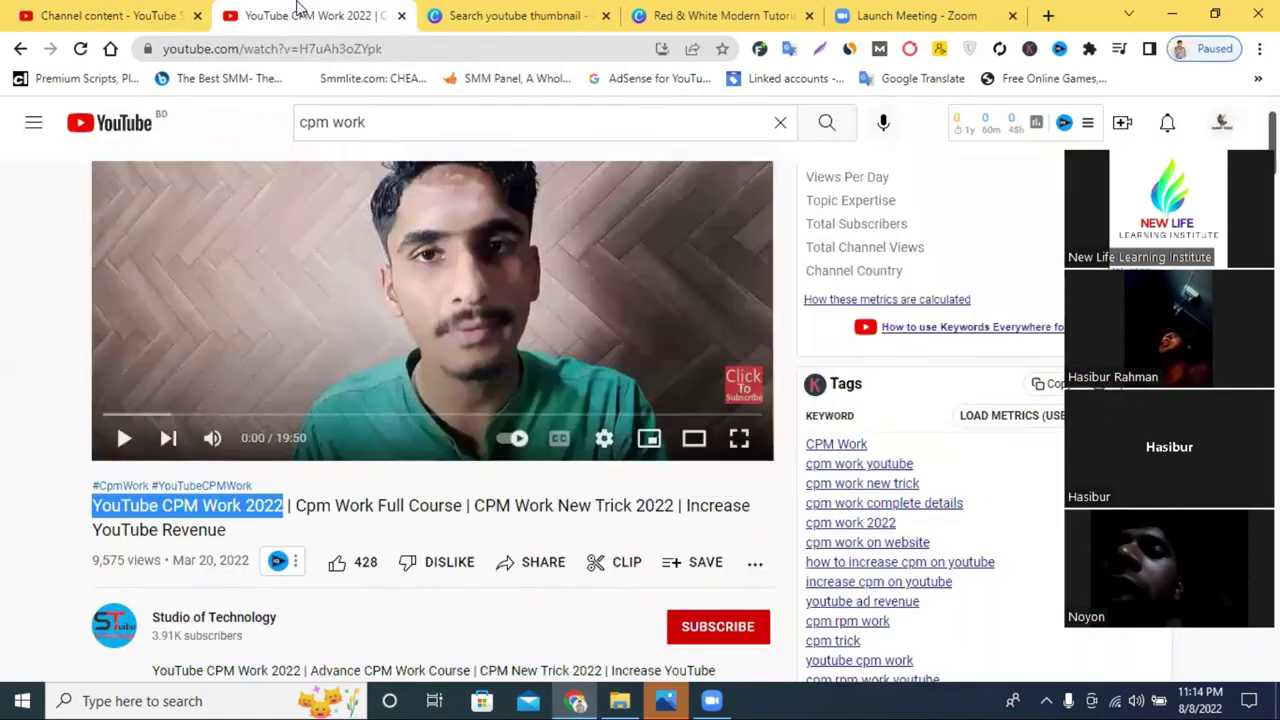
# Step: Open YouTube in a new browser tab and search for "freelancer raju"
pyautogui.click(296, 14)
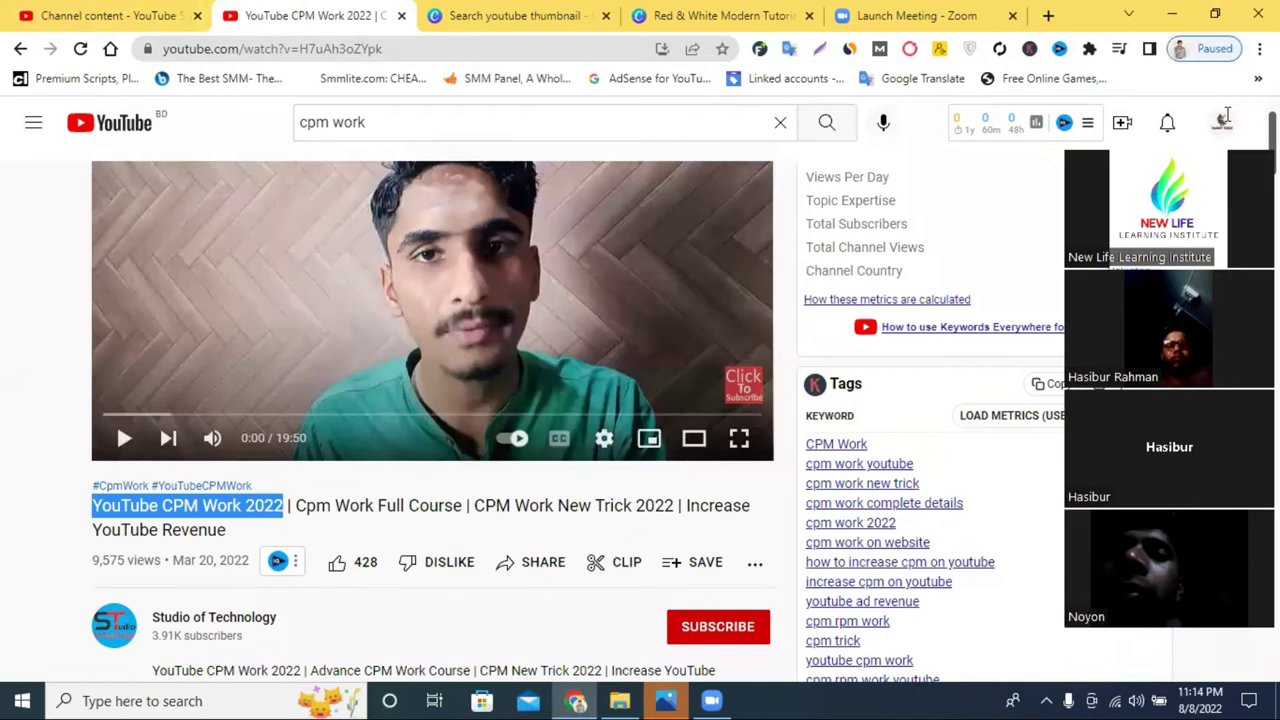
pyautogui.rightClick(140, 124)
pyautogui.press('Escape')
pyautogui.click(449, 14)
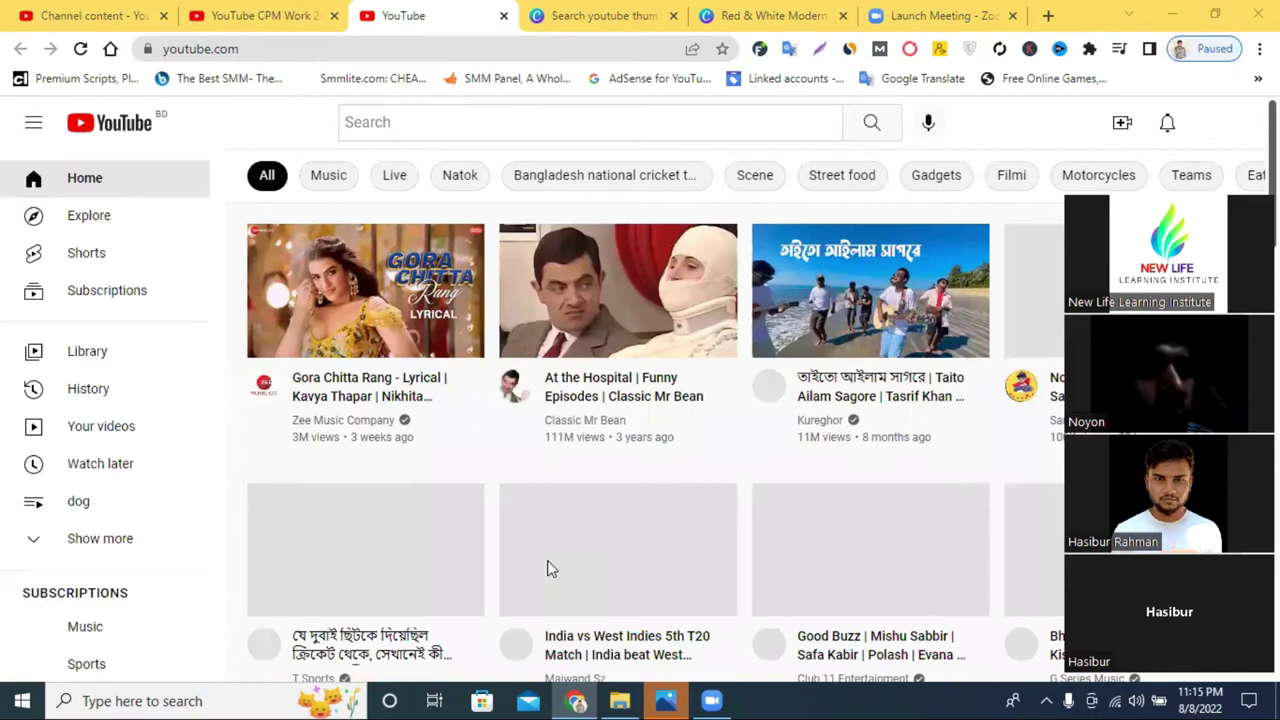
pyautogui.click(488, 116)
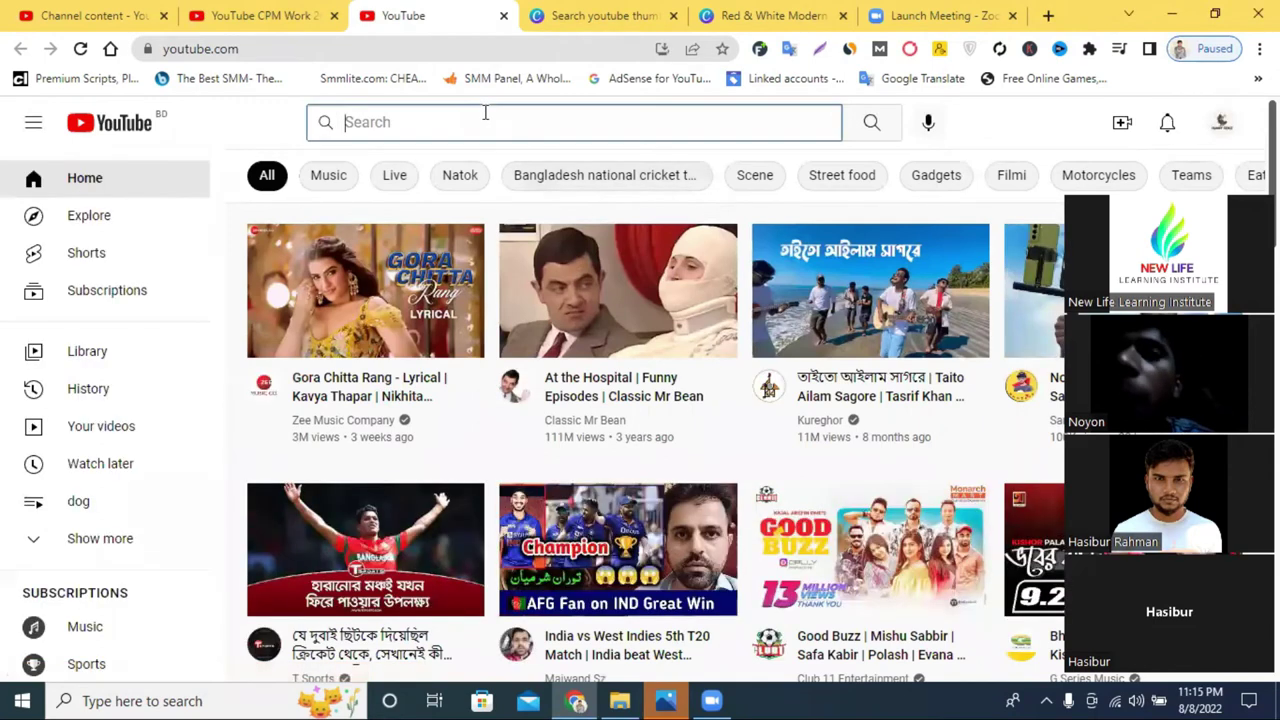
pyautogui.write('free')
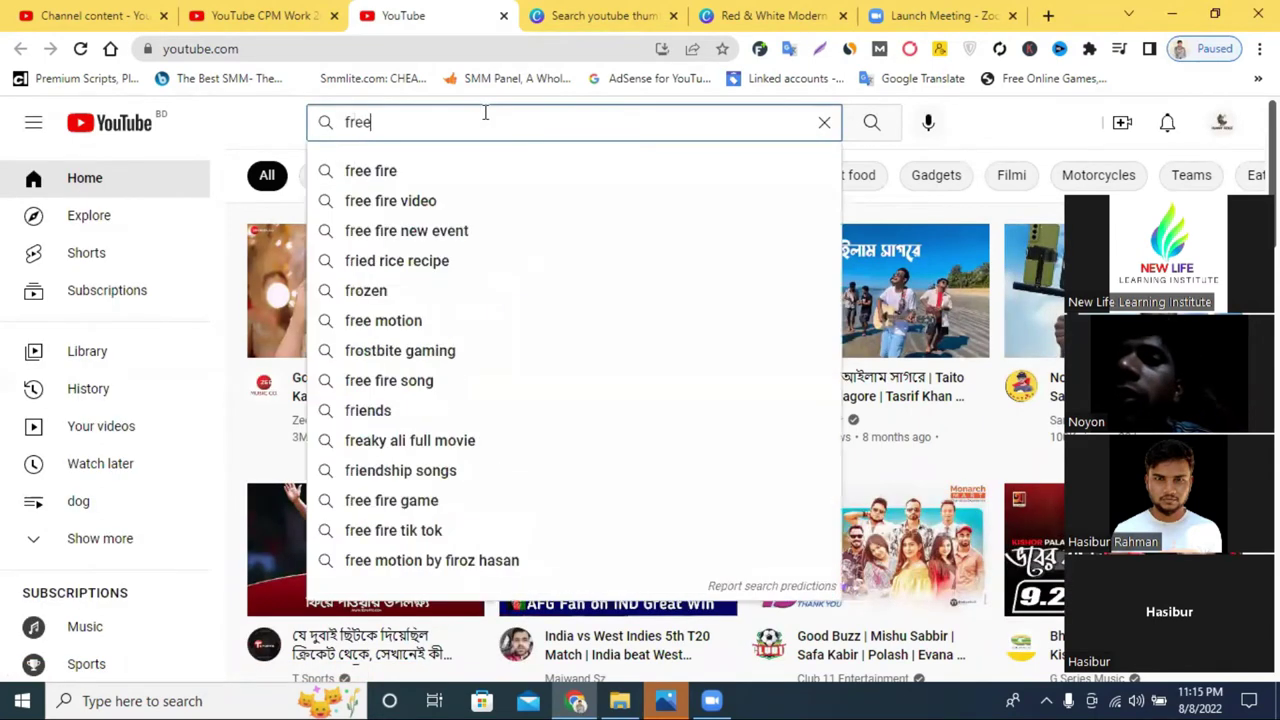
pyautogui.write('lanc')
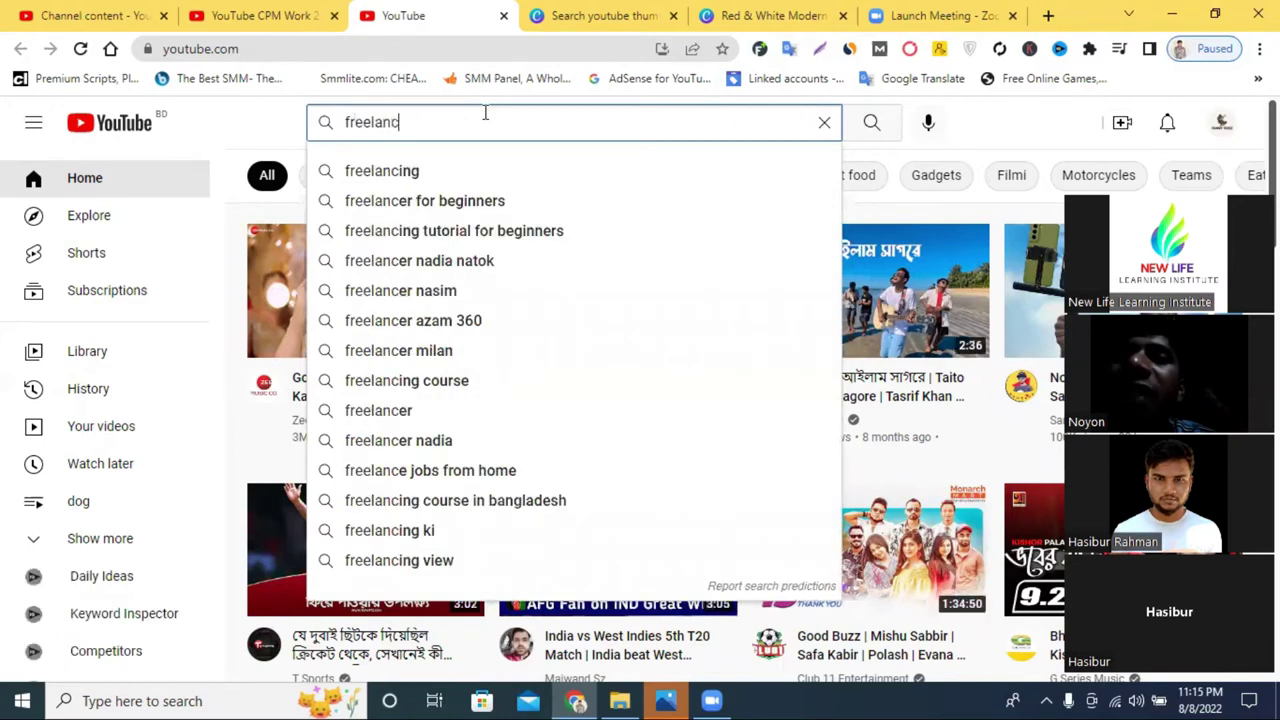
pyautogui.write('er raju')
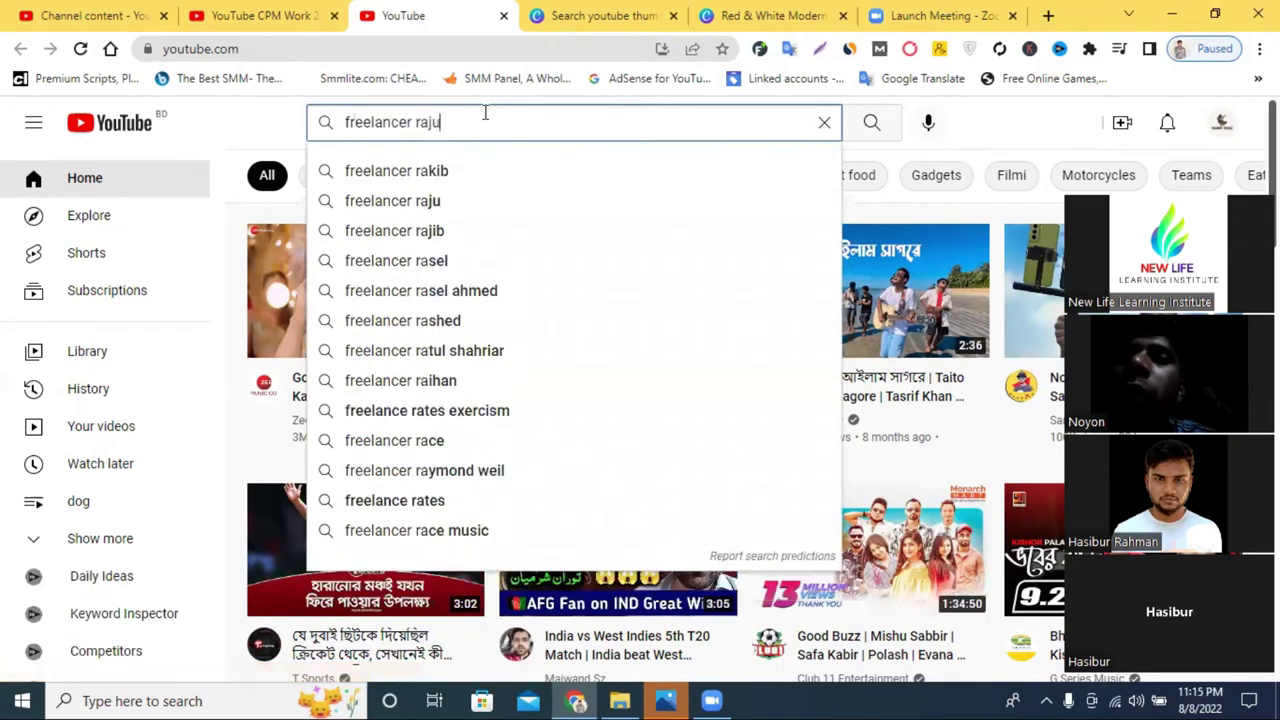
pyautogui.press('Return')
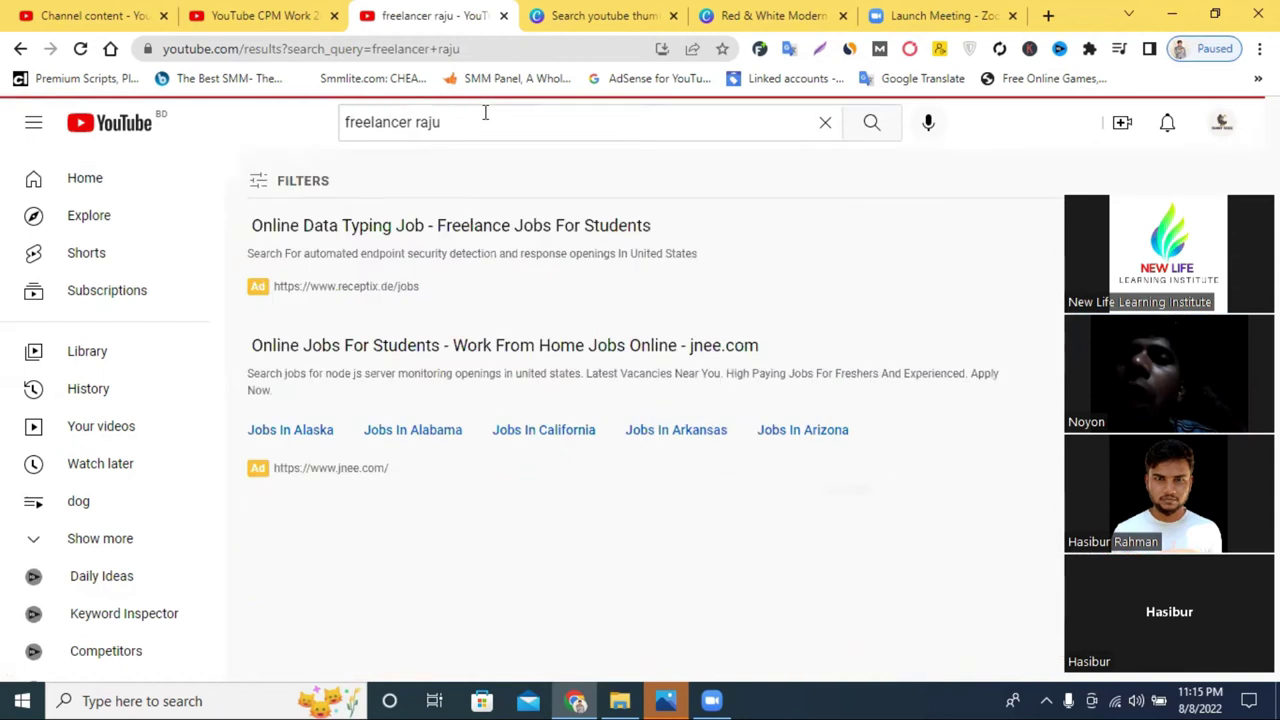
# Step: Open the Freelancer Raju channel's "How To Create A YouTube Channel In Bangla 2022" video, pause it and examine the location tag above its title
pyautogui.scroll(-3, 520, 400)
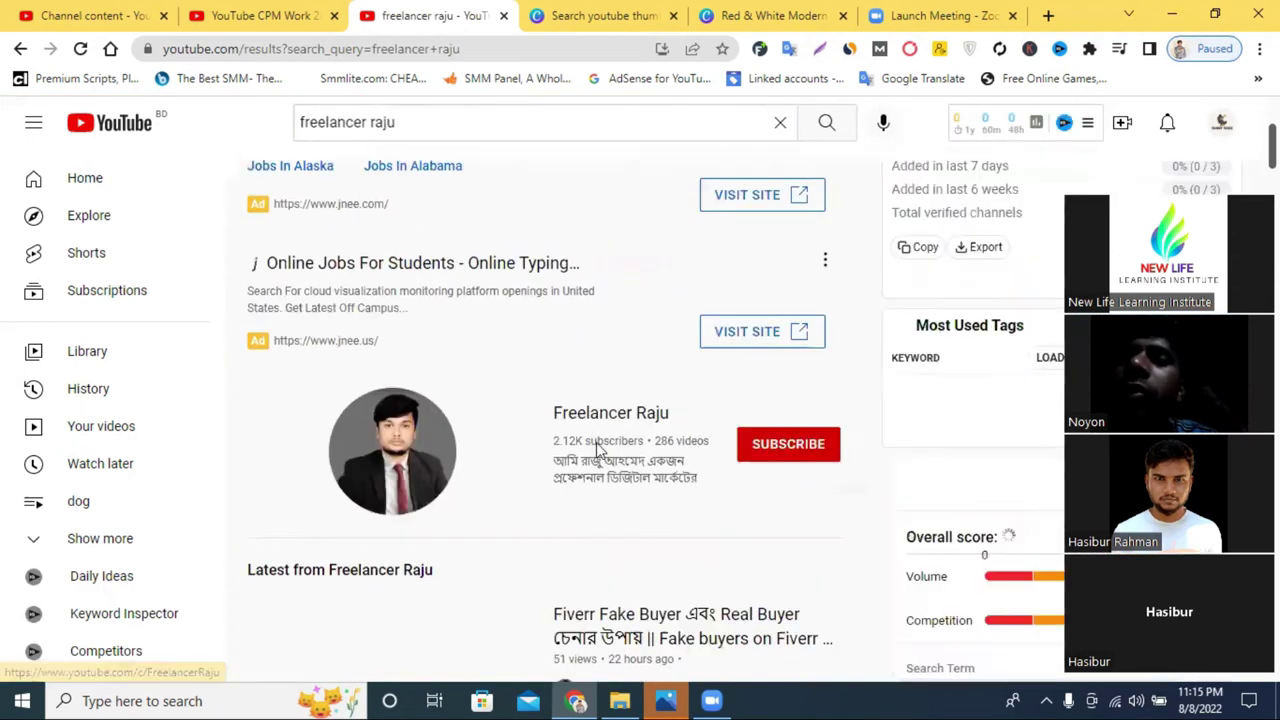
pyautogui.scroll(-4, 615, 390)
pyautogui.scroll(2, 600, 255)
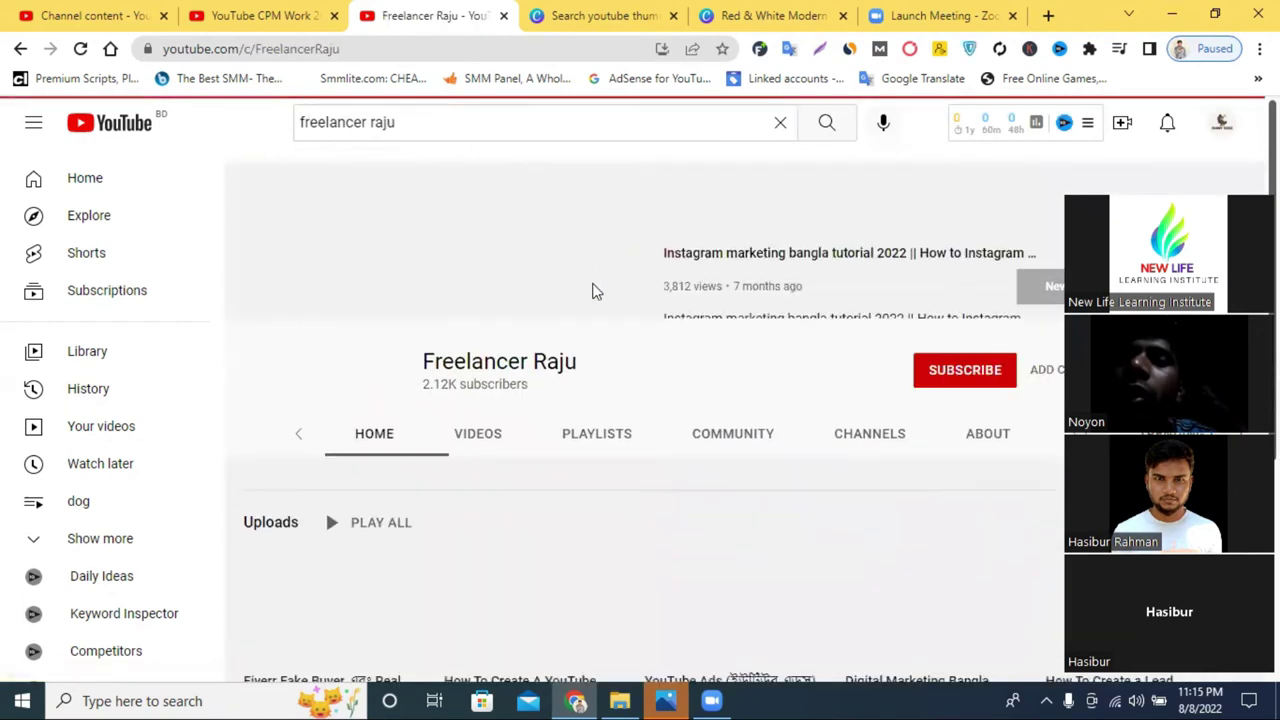
pyautogui.scroll(-3, 640, 537)
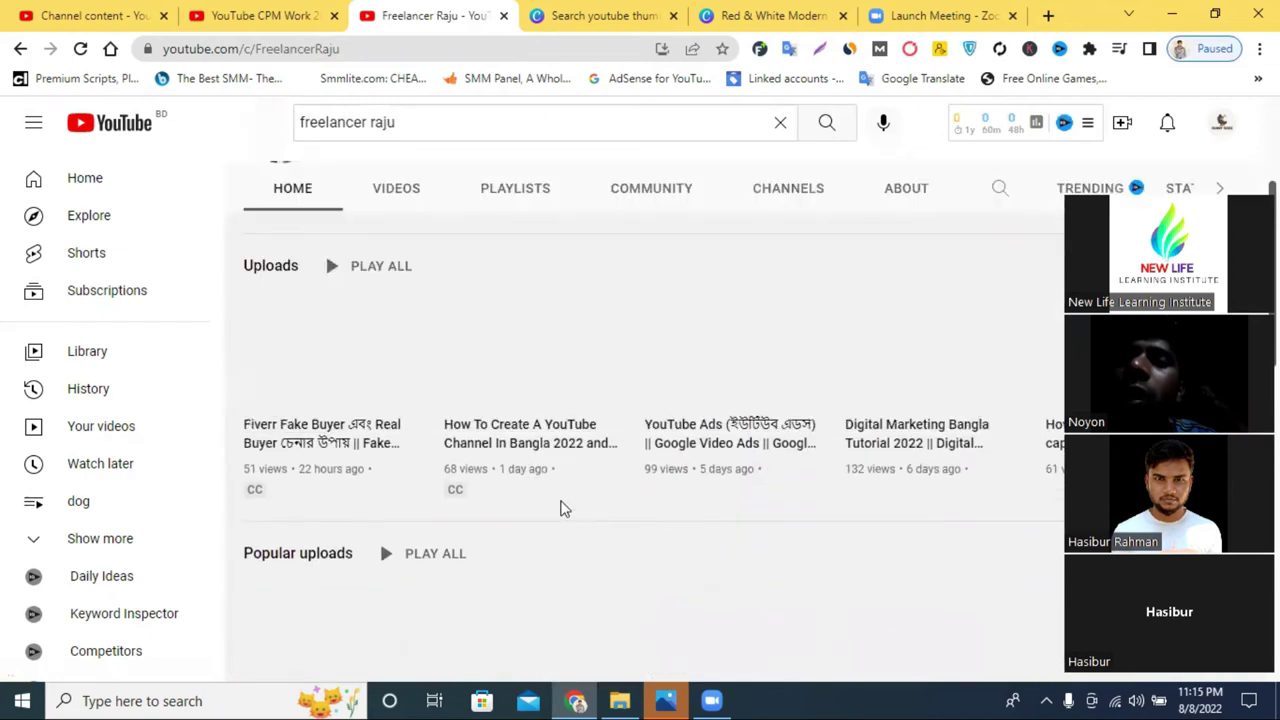
pyautogui.click(510, 395)
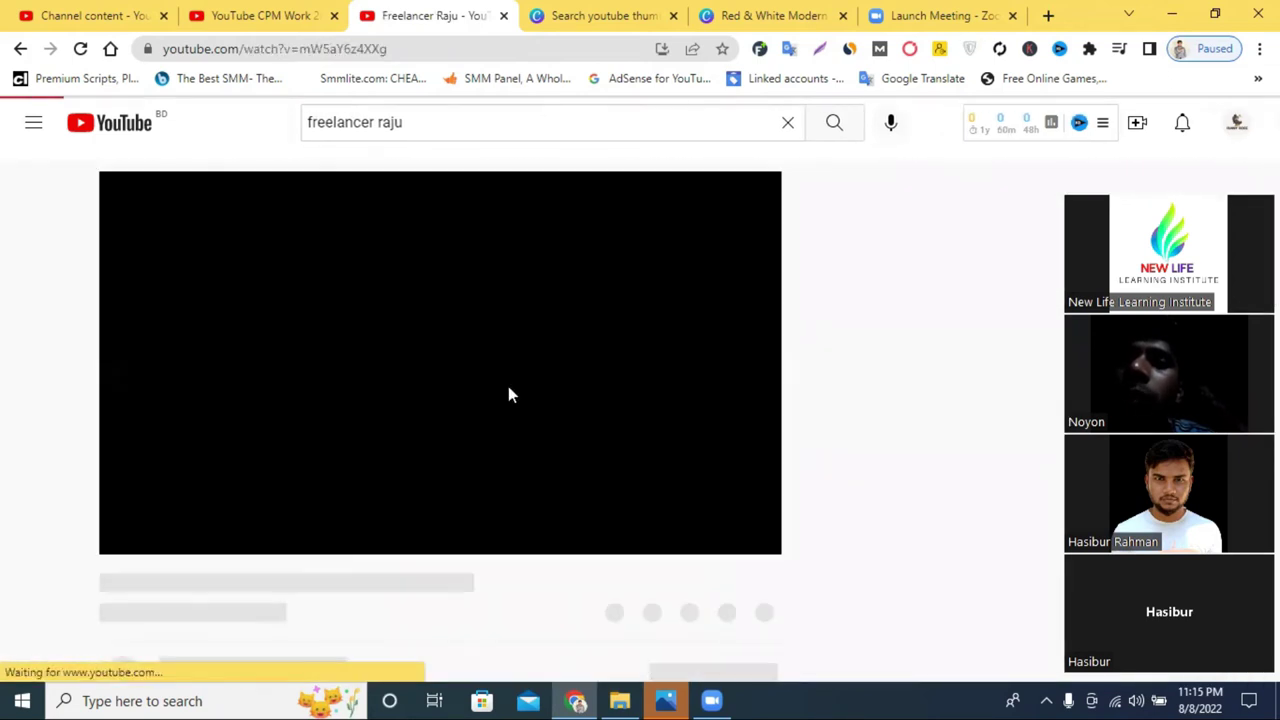
pyautogui.click(420, 401)
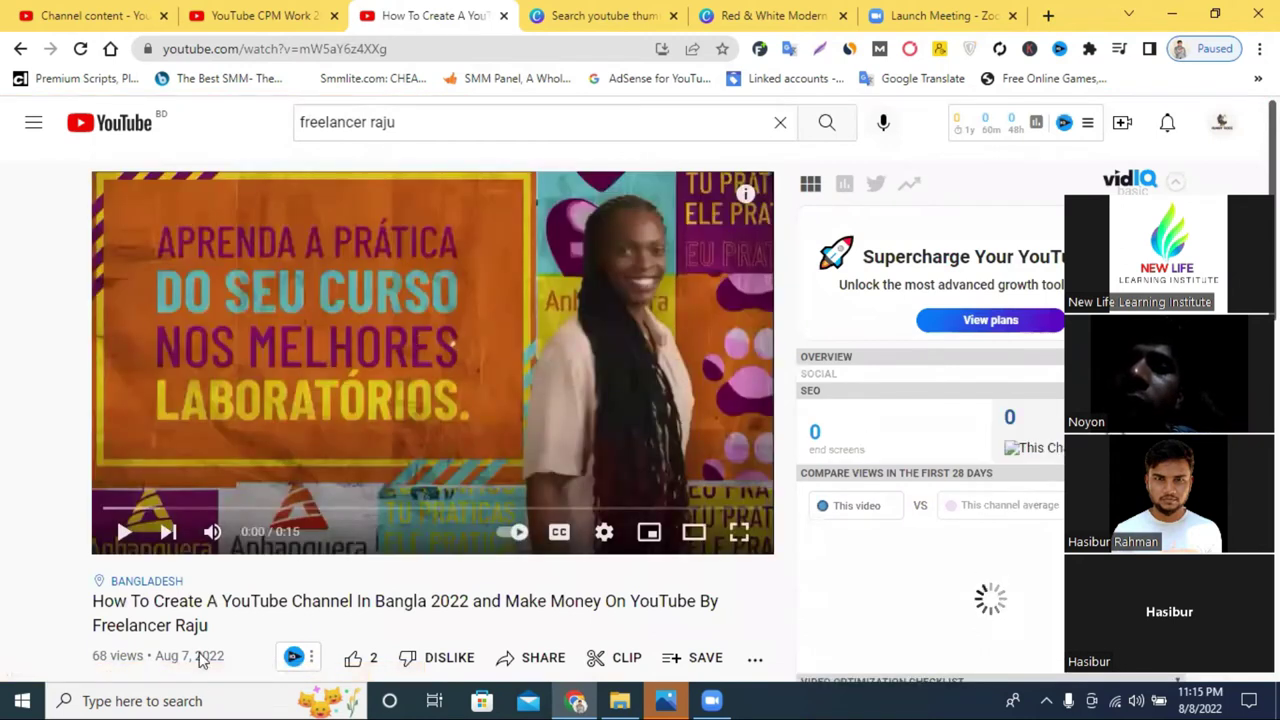
pyautogui.scroll(-1, 165, 590)
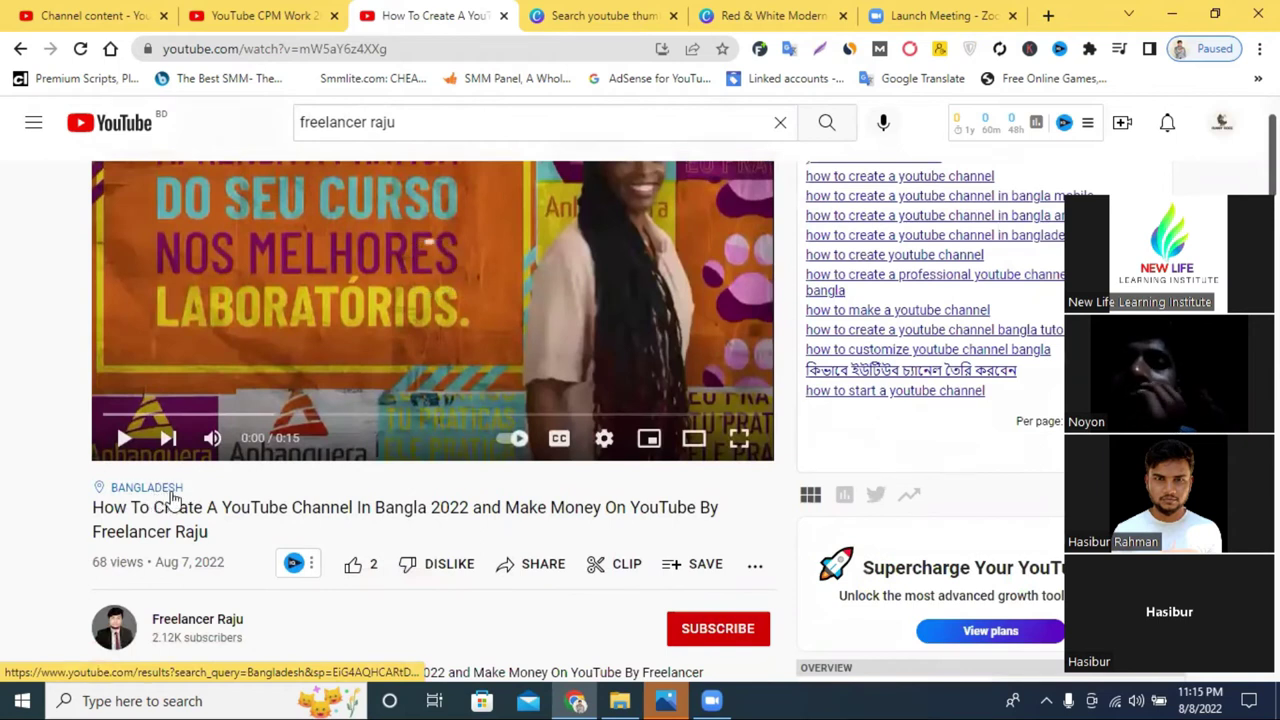
# Step: Return to the YouTube Studio upload details and search the video location suggestions for "B"
pyautogui.click(130, 12)
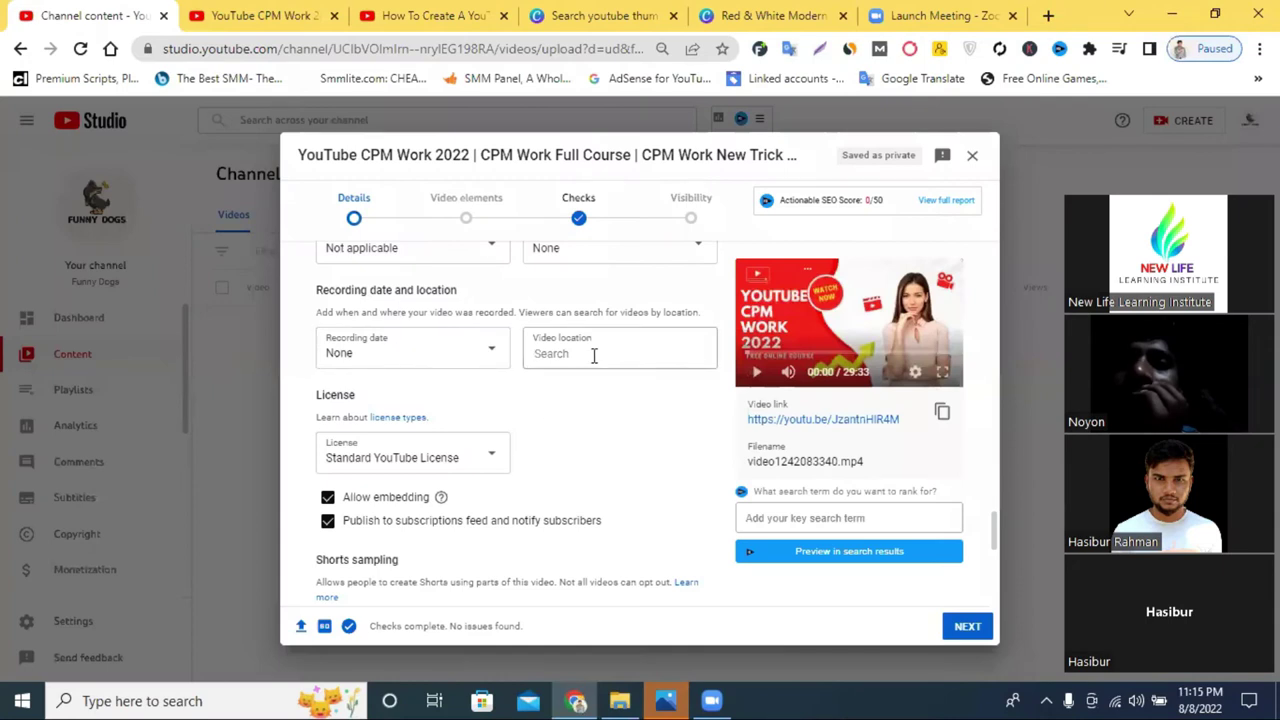
pyautogui.click(556, 357)
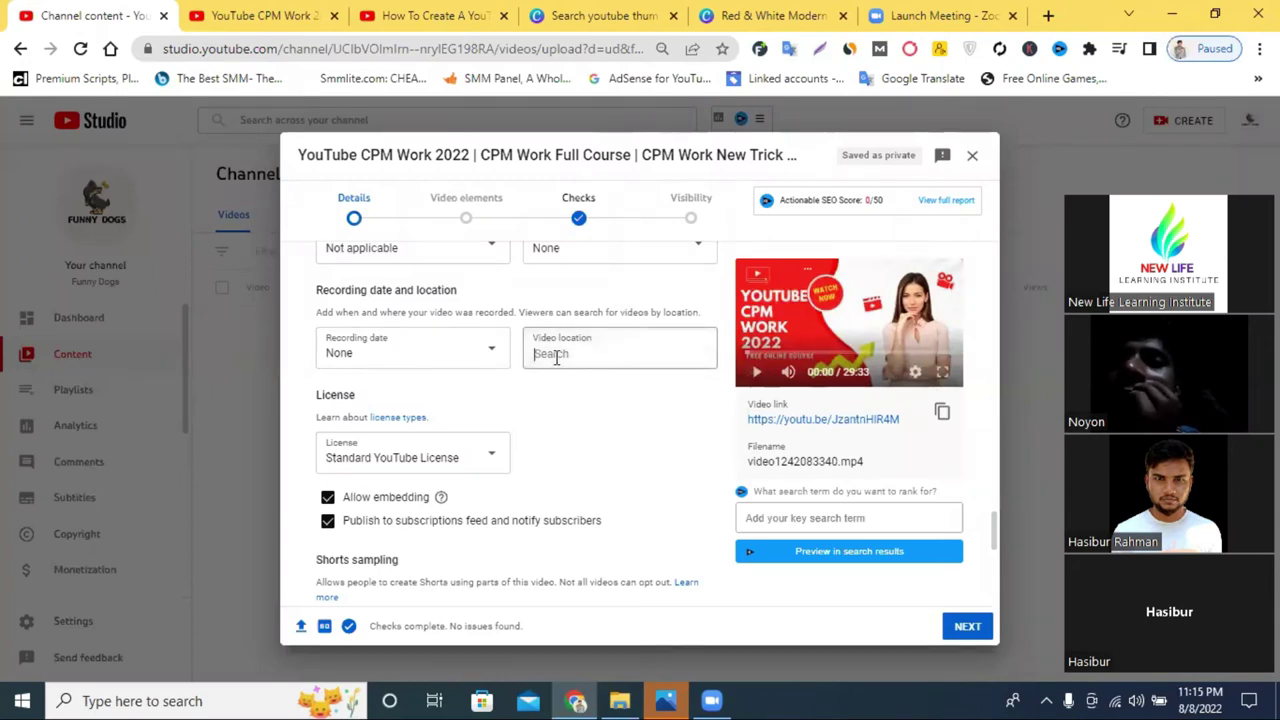
pyautogui.write('B')
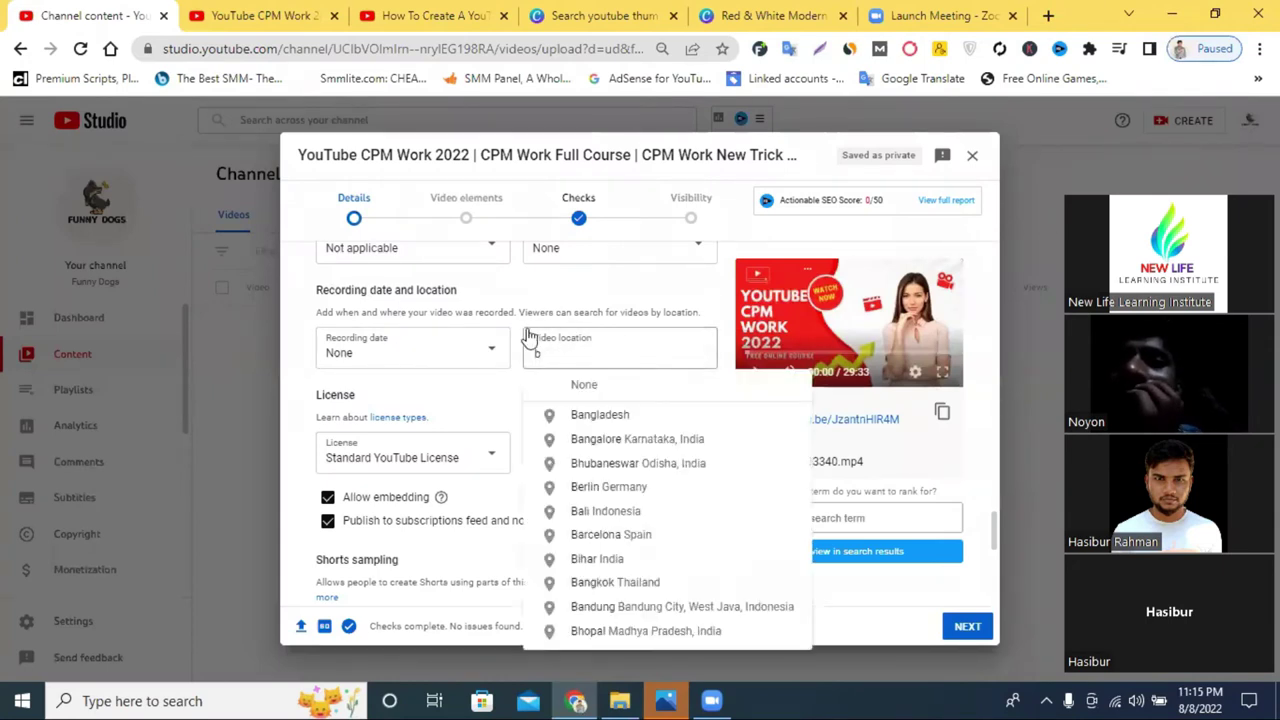
# Step: Open the #CpmWork hashtag from the YouTube CPM Work 2022 video, browse the videos under it and return to the video
pyautogui.click(255, 15)
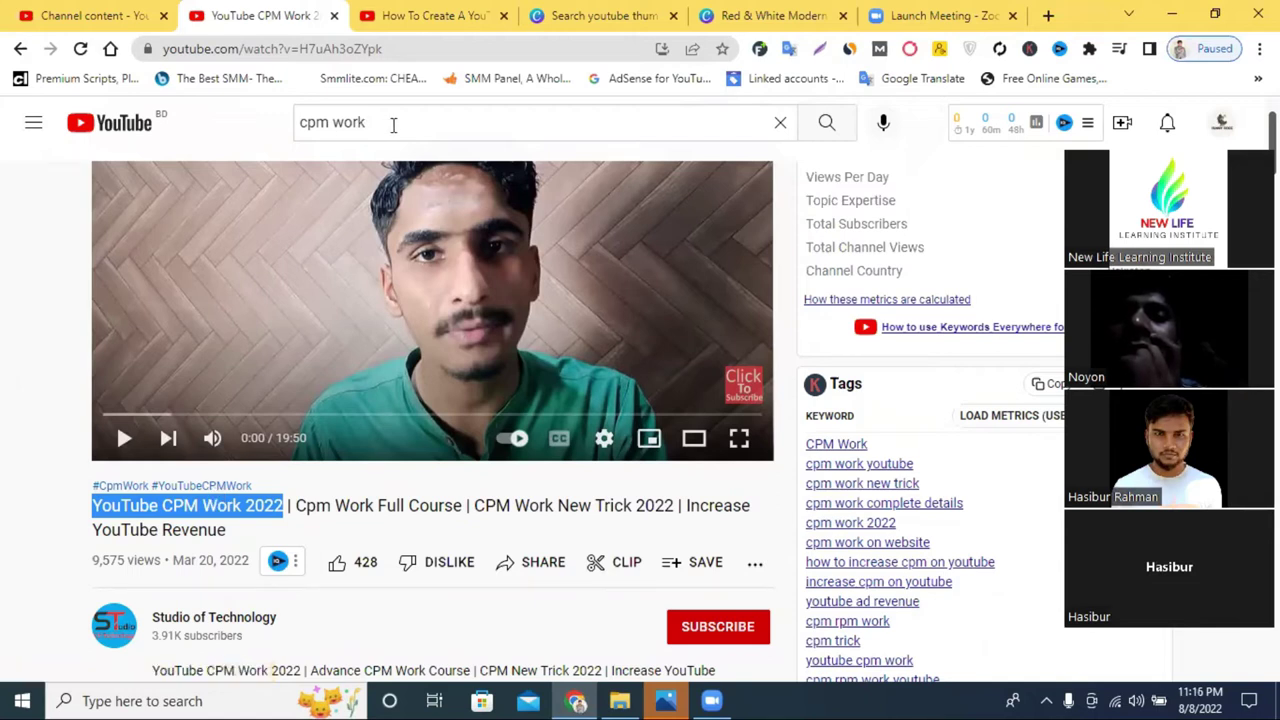
pyautogui.click(125, 490)
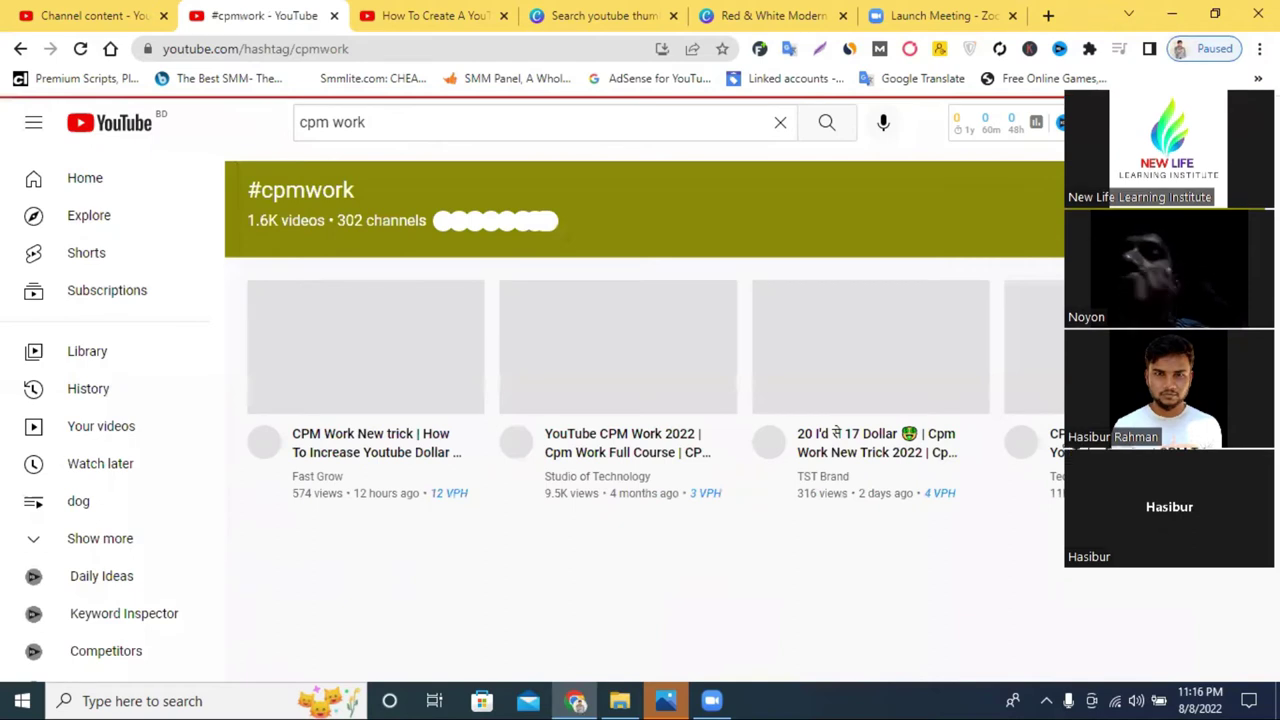
pyautogui.scroll(-3, 571, 290)
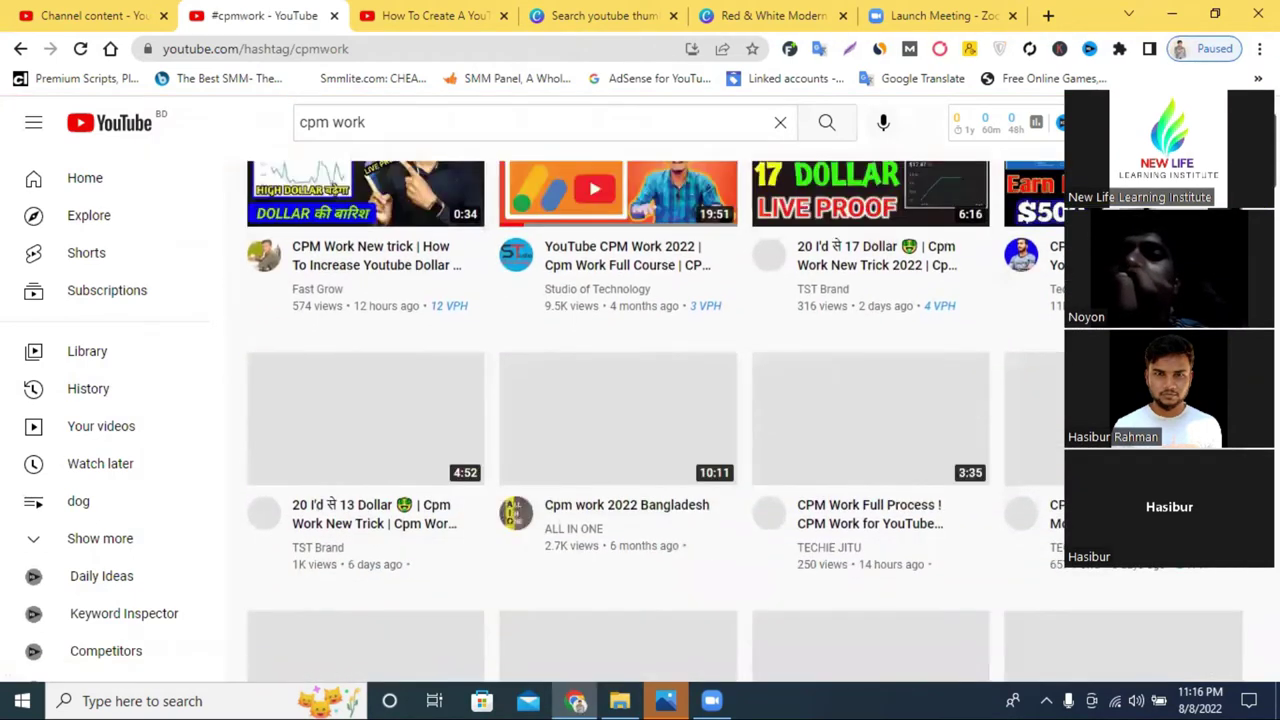
pyautogui.scroll(3, 950, 275)
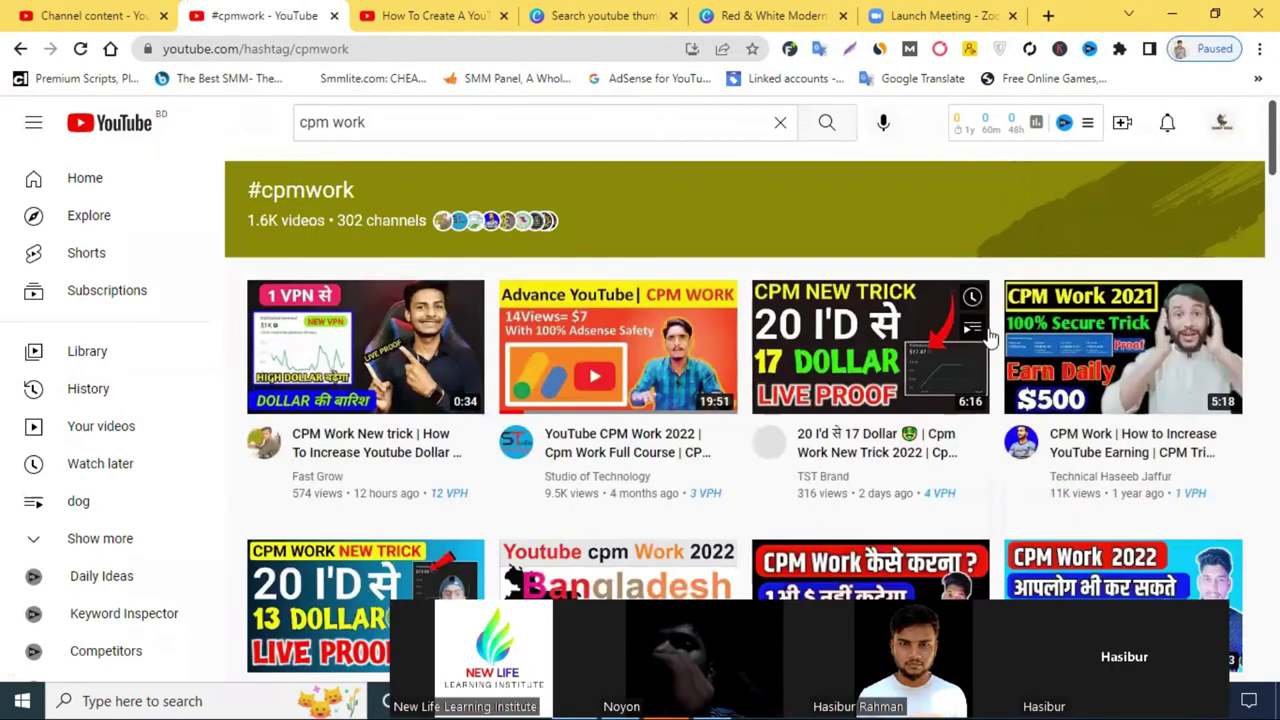
pyautogui.scroll(-6, 988, 340)
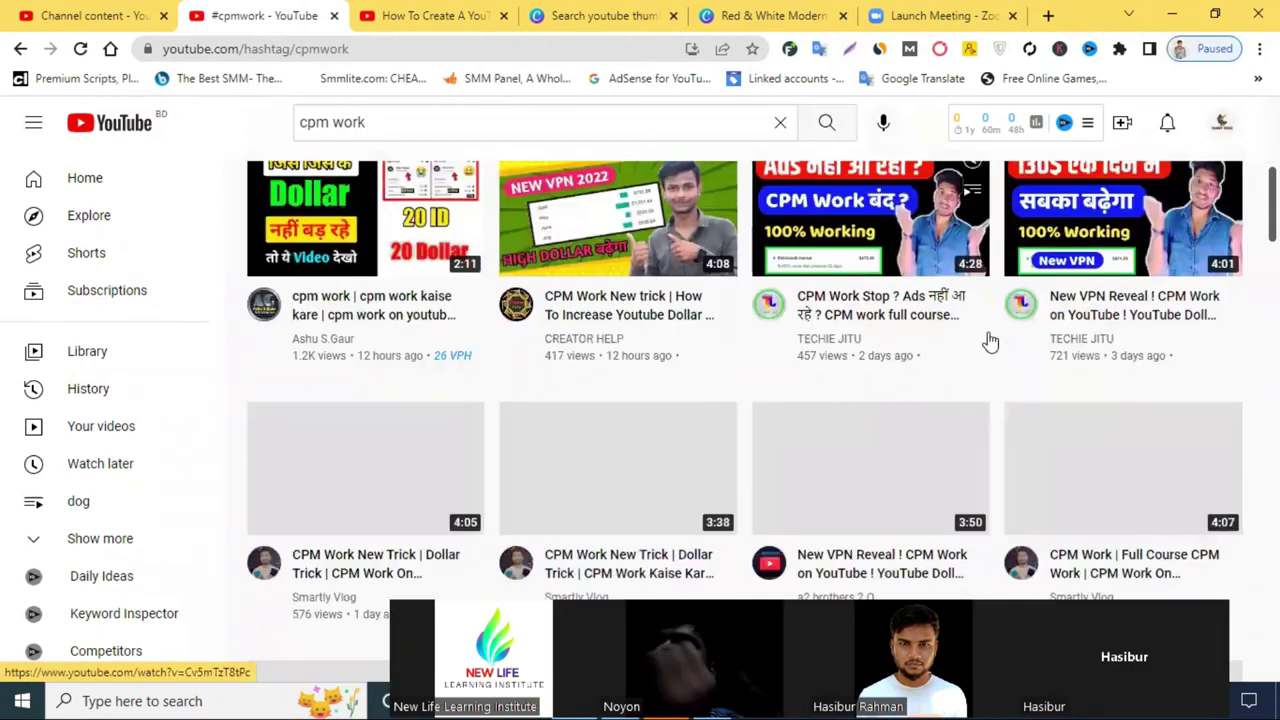
pyautogui.scroll(-2, 975, 330)
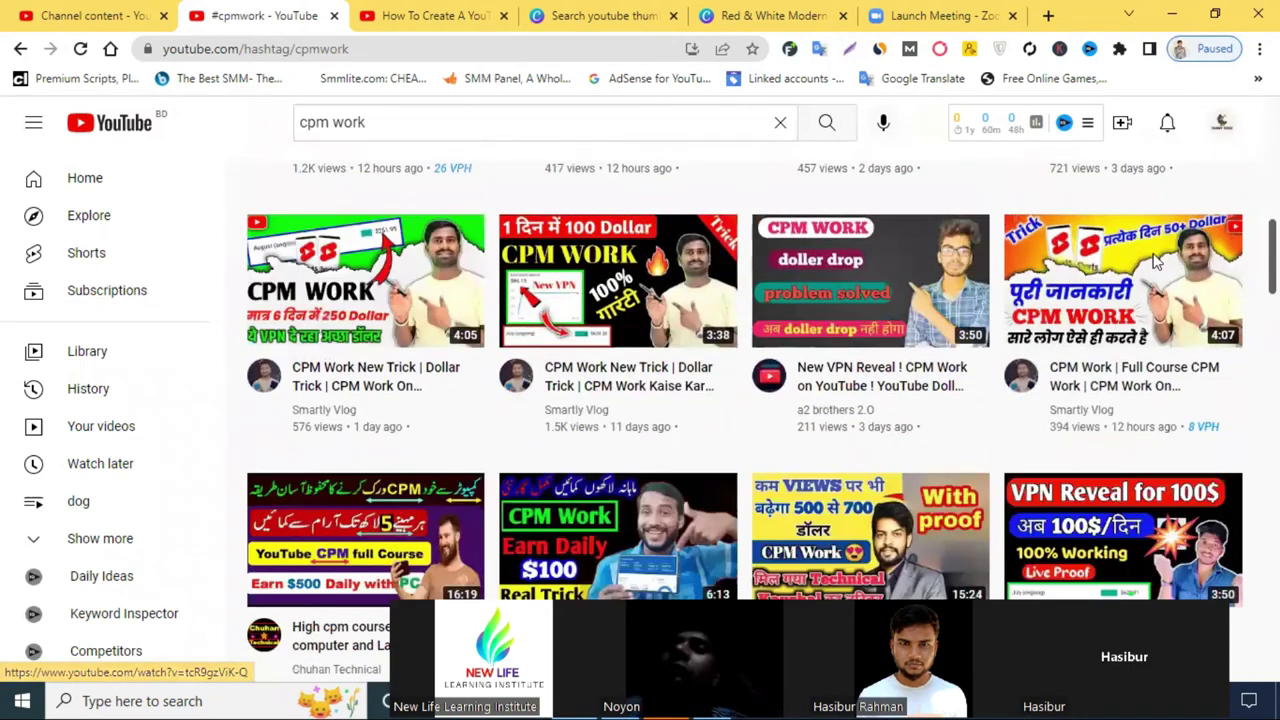
pyautogui.click(18, 52)
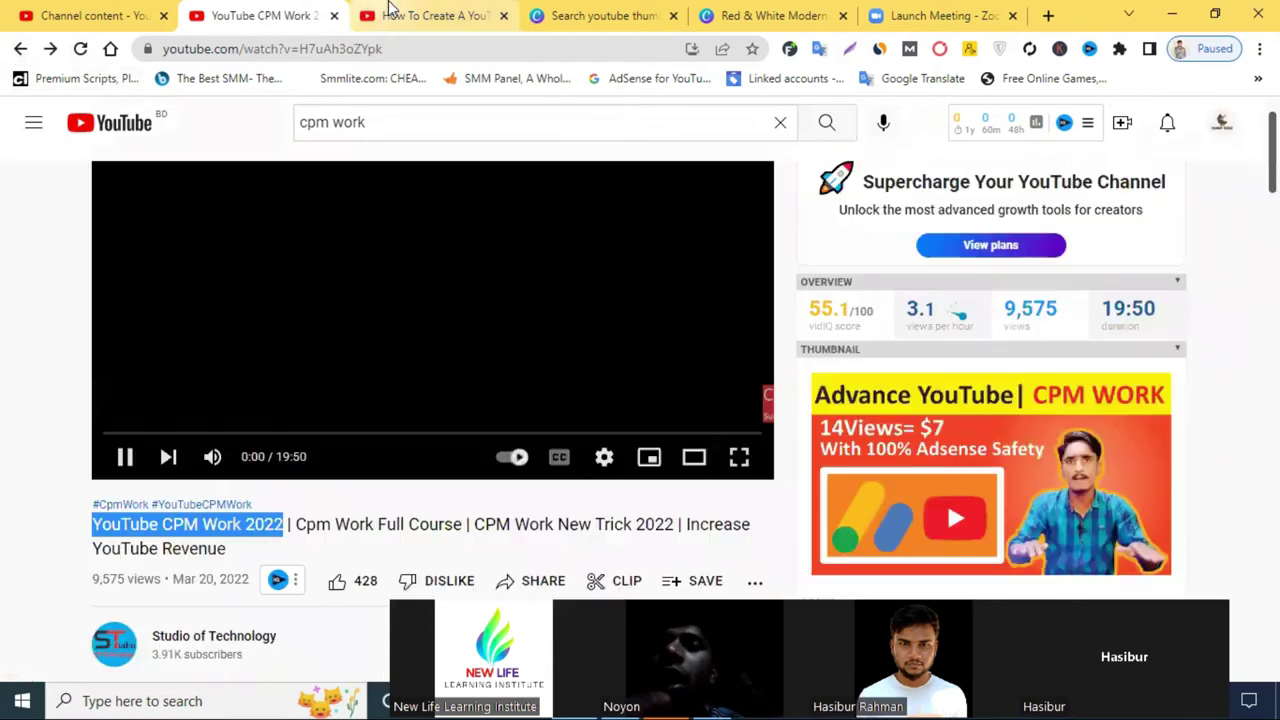
# Step: Switch to the "How To Create A YouTube Channel" video, pause it and compare its location tag with the hashtags
pyautogui.click(372, 14)
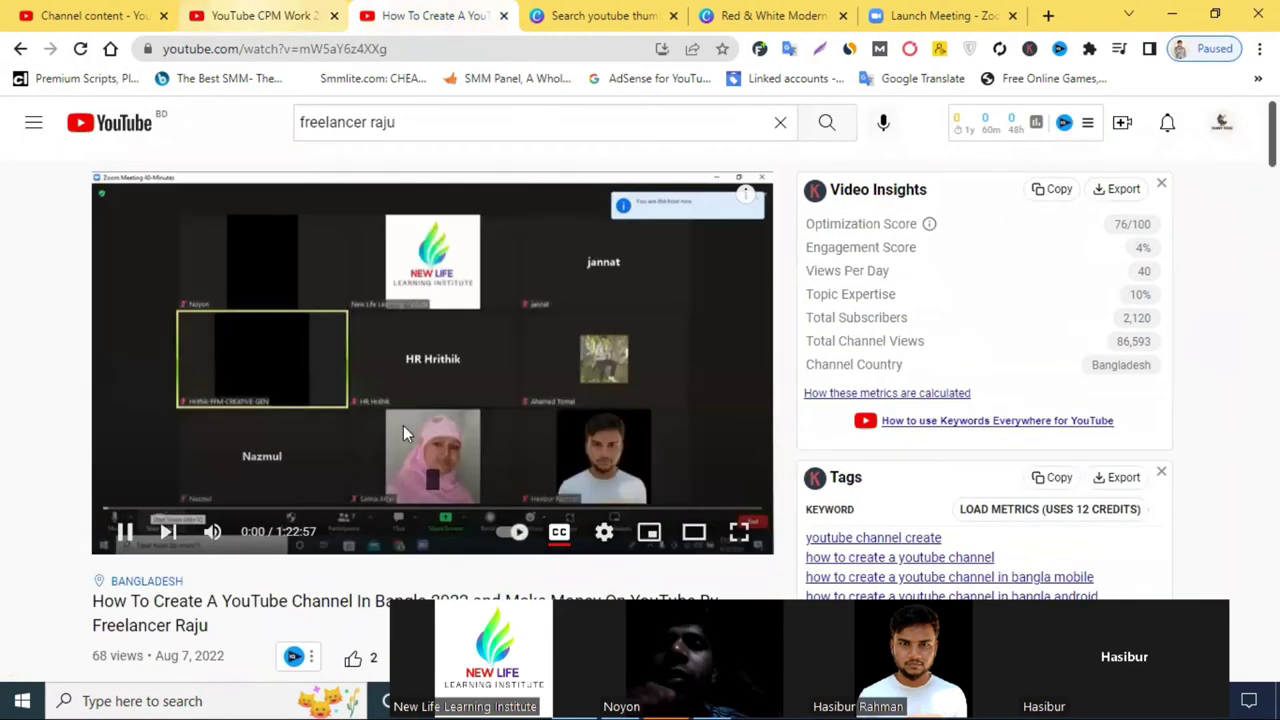
pyautogui.click(403, 410)
pyautogui.scroll(-1, 403, 410)
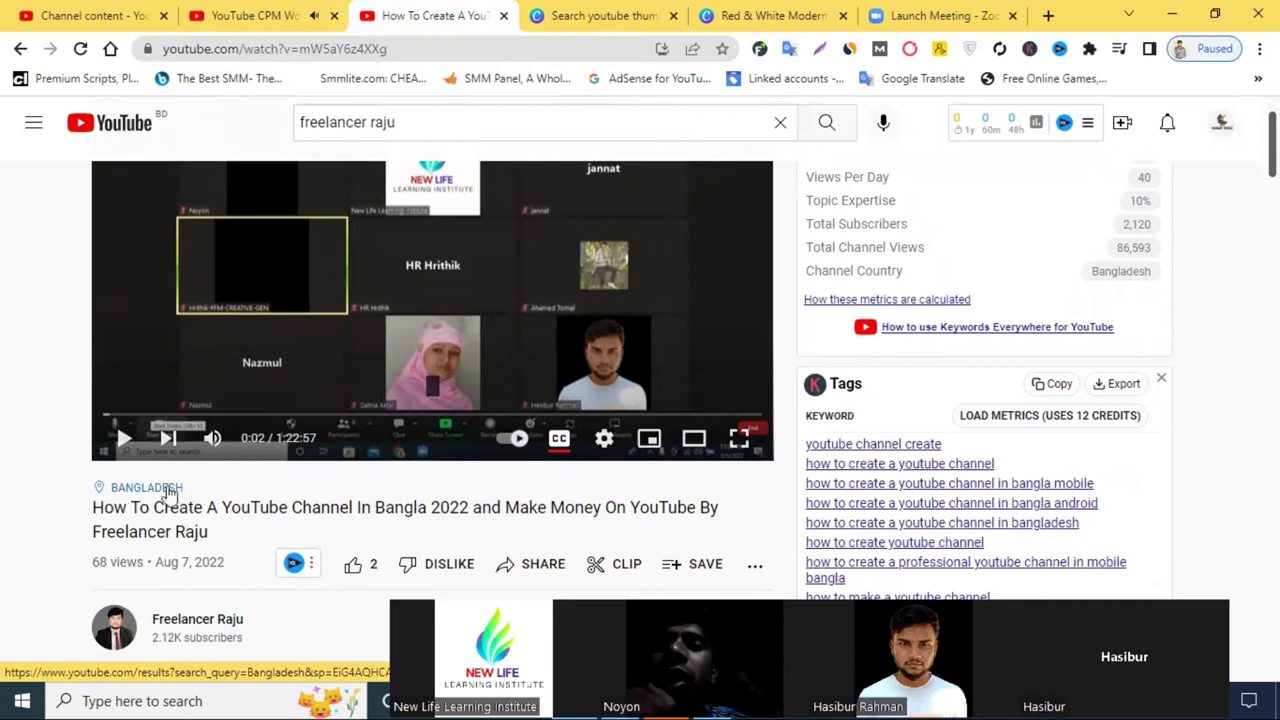
# Step: Go back to the YouTube Studio upload details and dismiss the video location suggestions without choosing a place
pyautogui.click(86, 12)
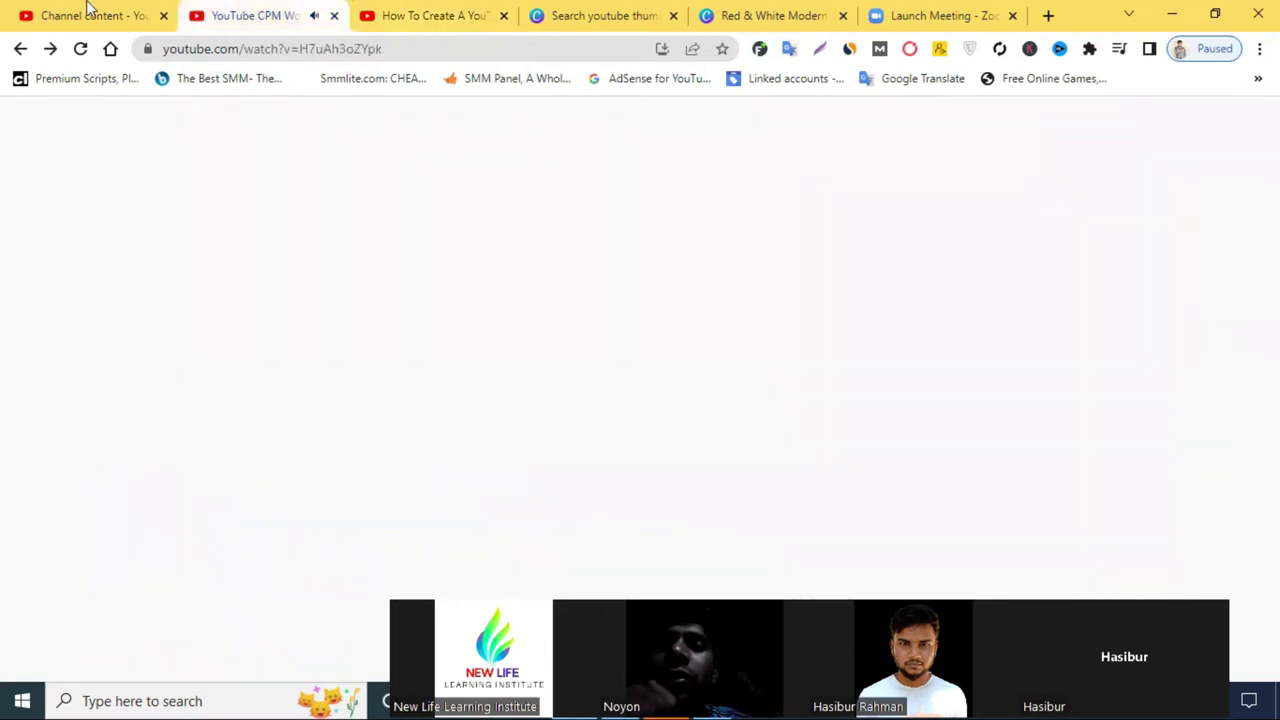
pyautogui.click(300, 14)
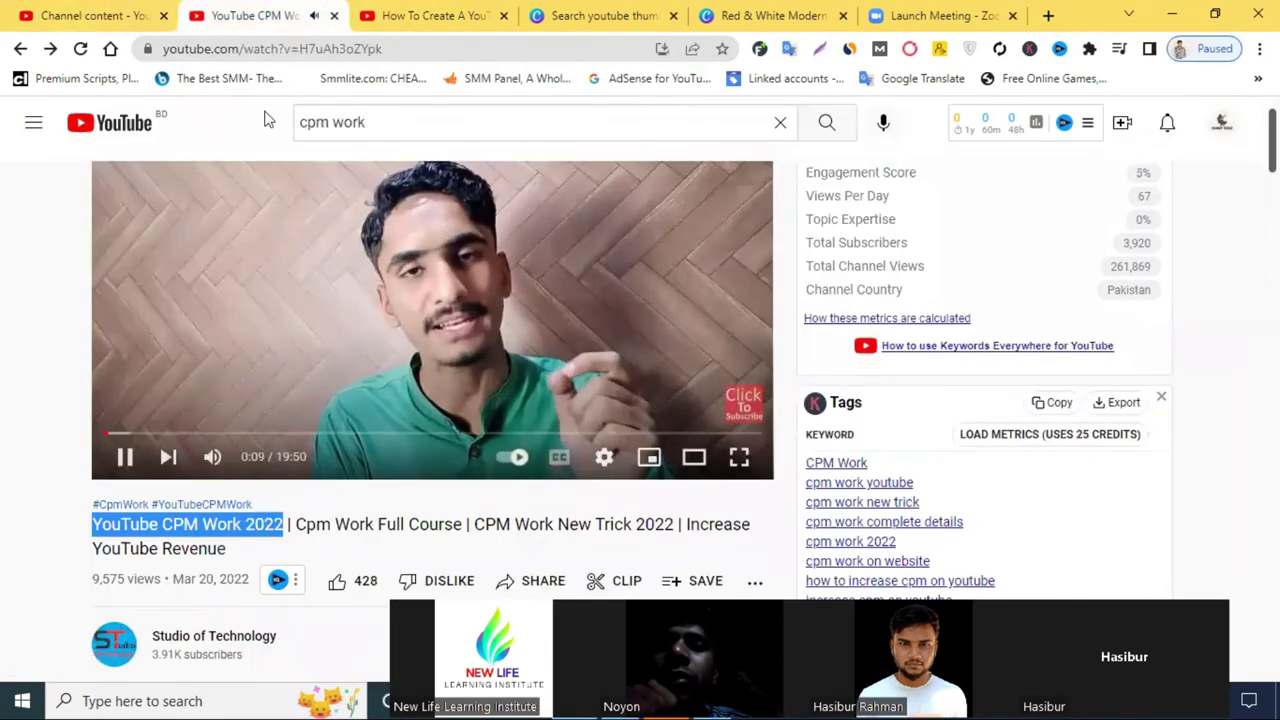
pyautogui.click(128, 10)
pyautogui.scroll(-4, 597, 354)
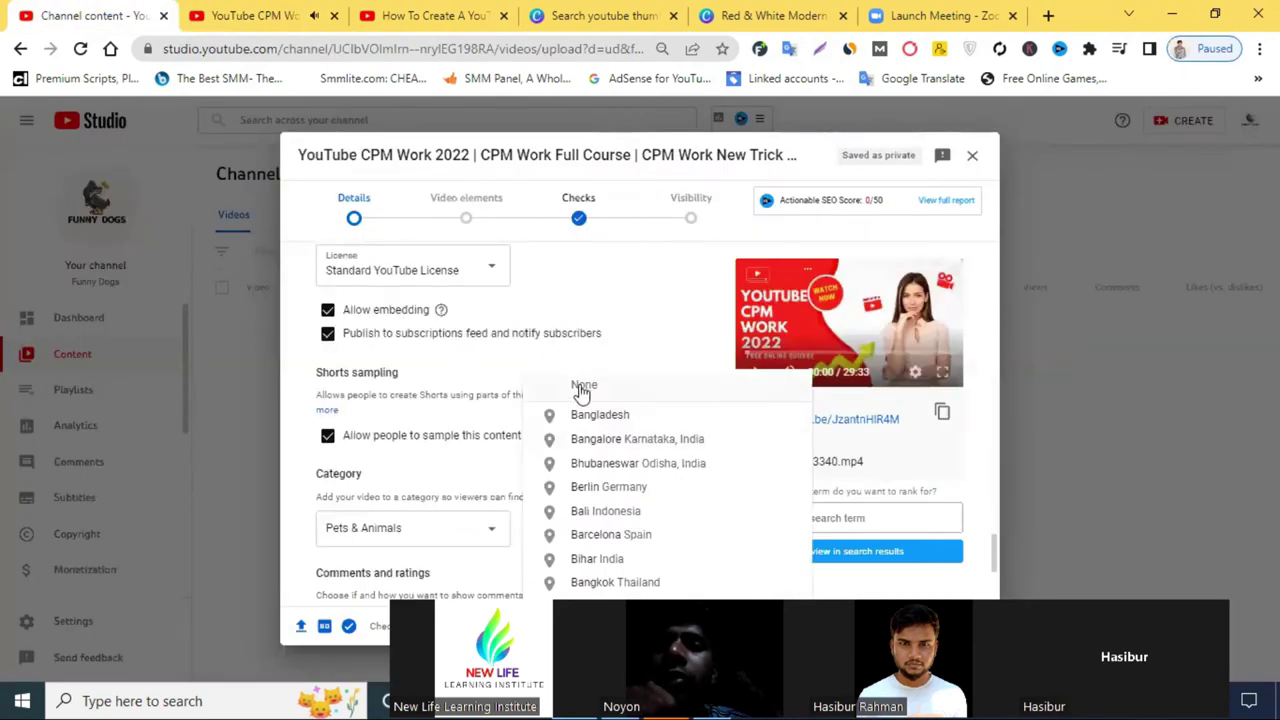
pyautogui.scroll(2, 557, 328)
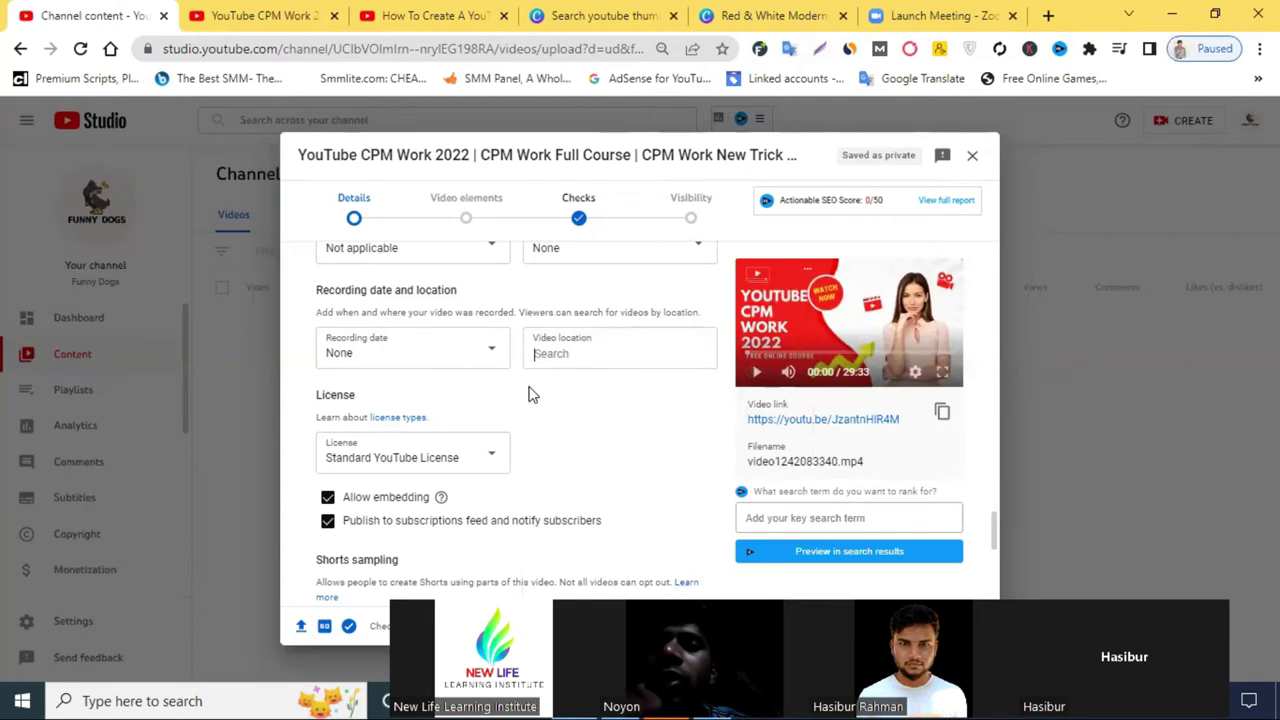
# Step: Examine the license options and the embedding, Shorts sampling, category and comments settings in the upload details without changing them
pyautogui.click(397, 459)
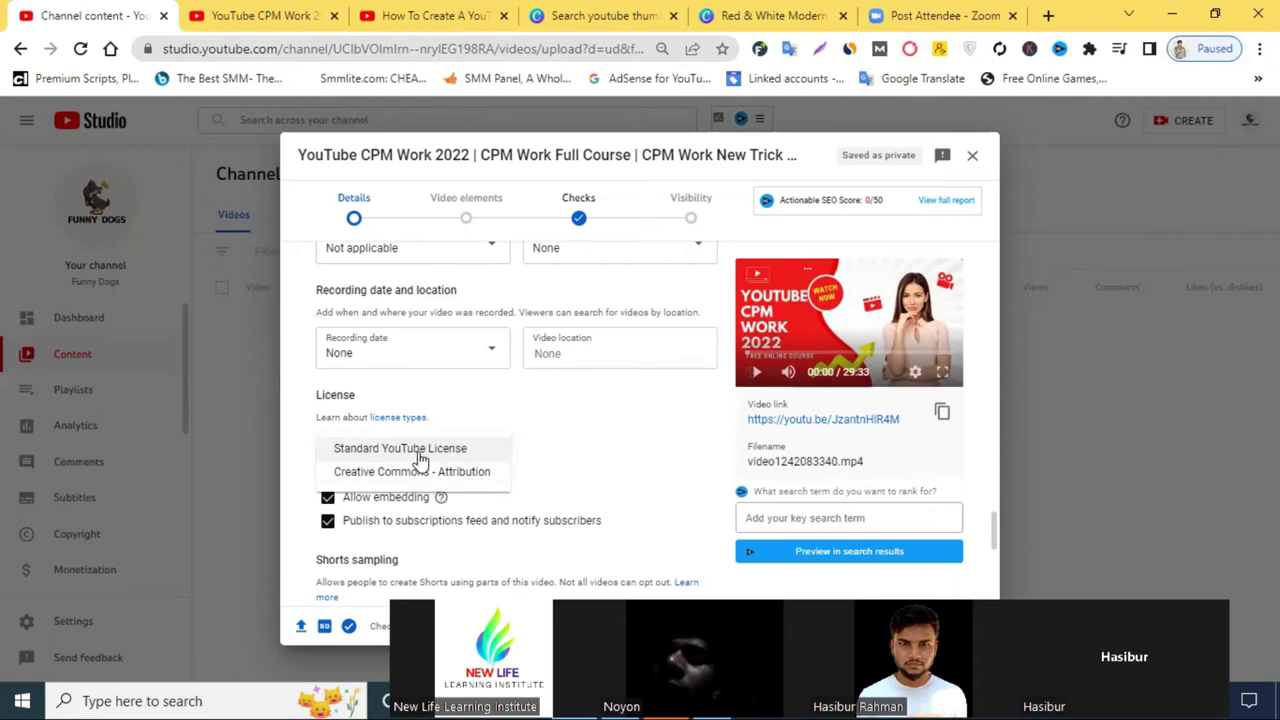
pyautogui.click(586, 428)
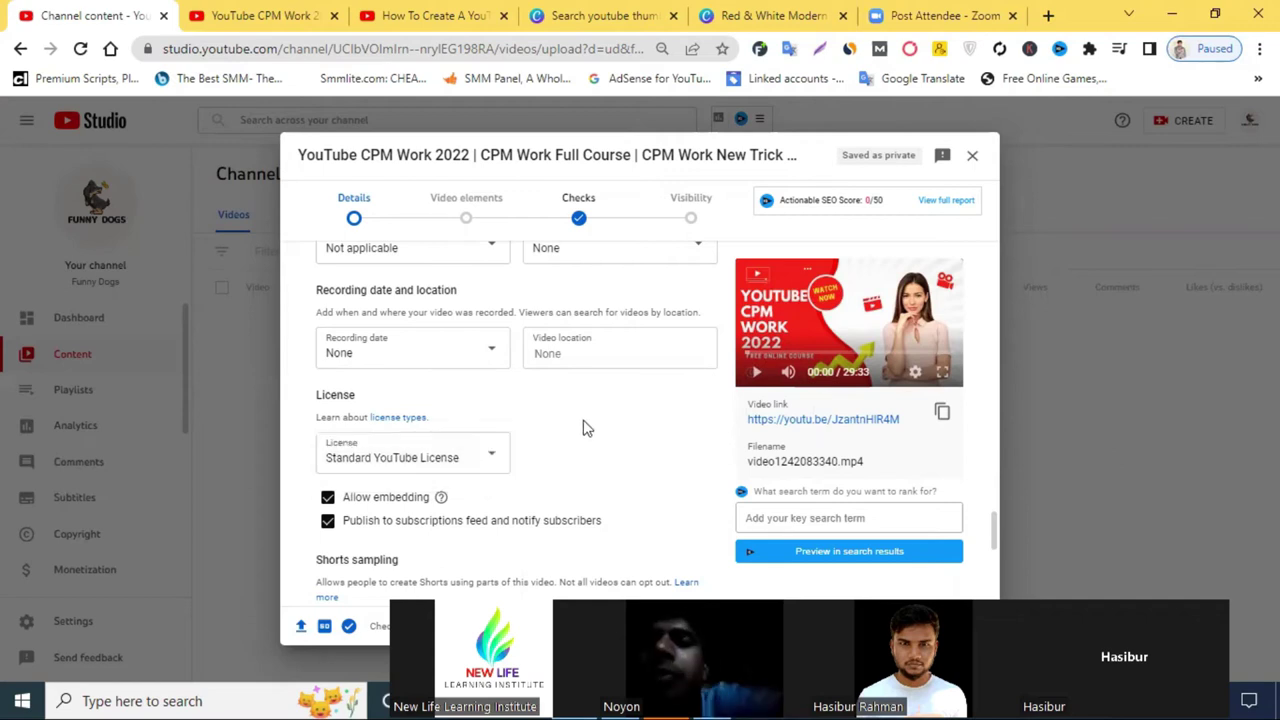
pyautogui.scroll(-2, 586, 434)
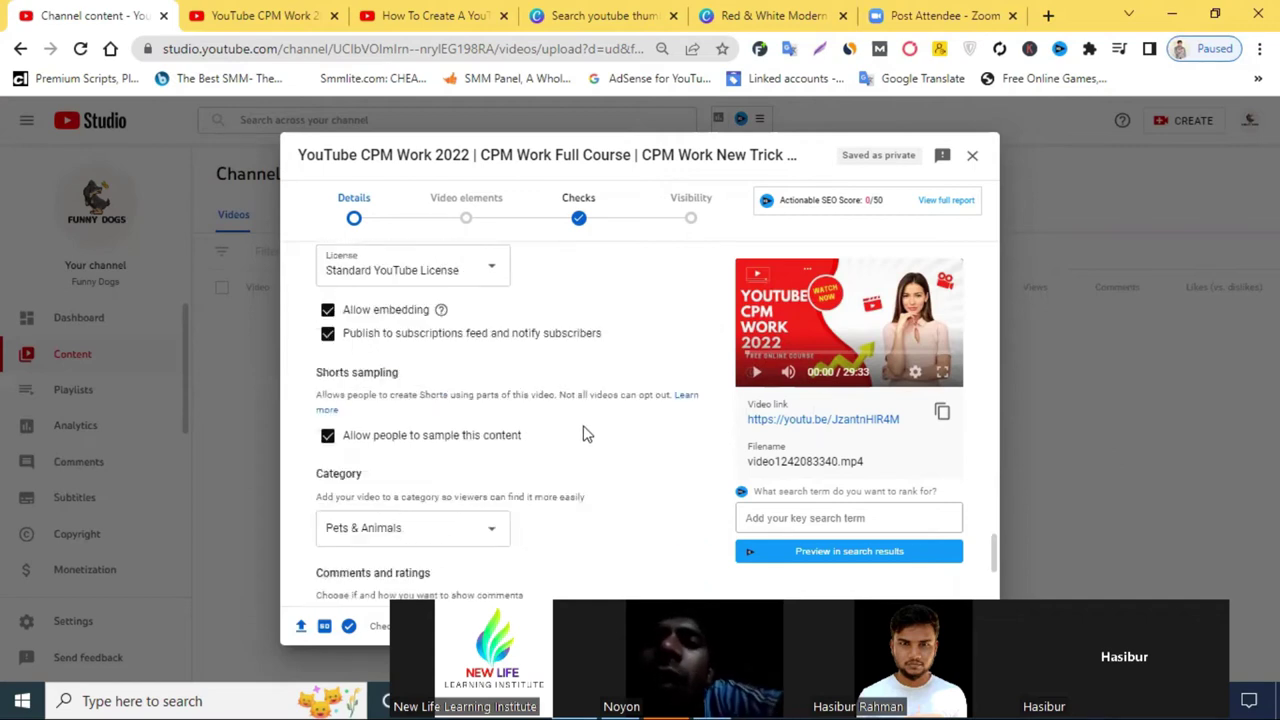
pyautogui.scroll(1, 586, 430)
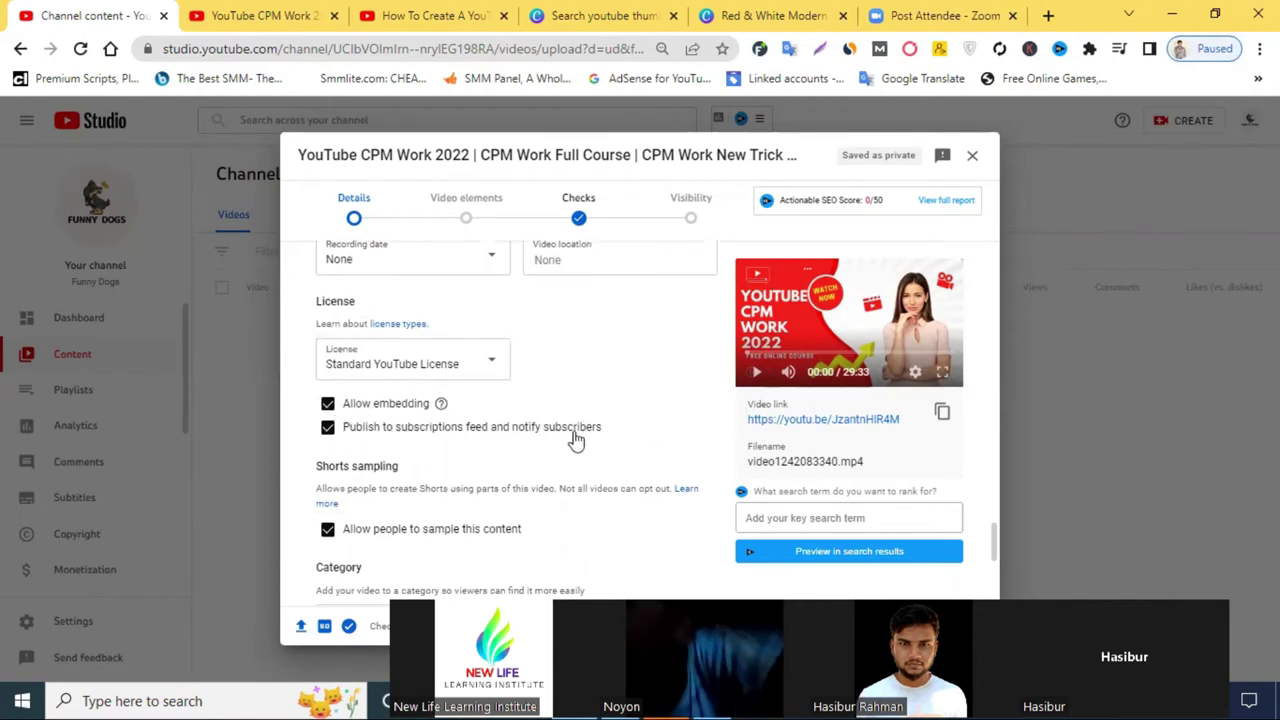
pyautogui.scroll(-1, 450, 430)
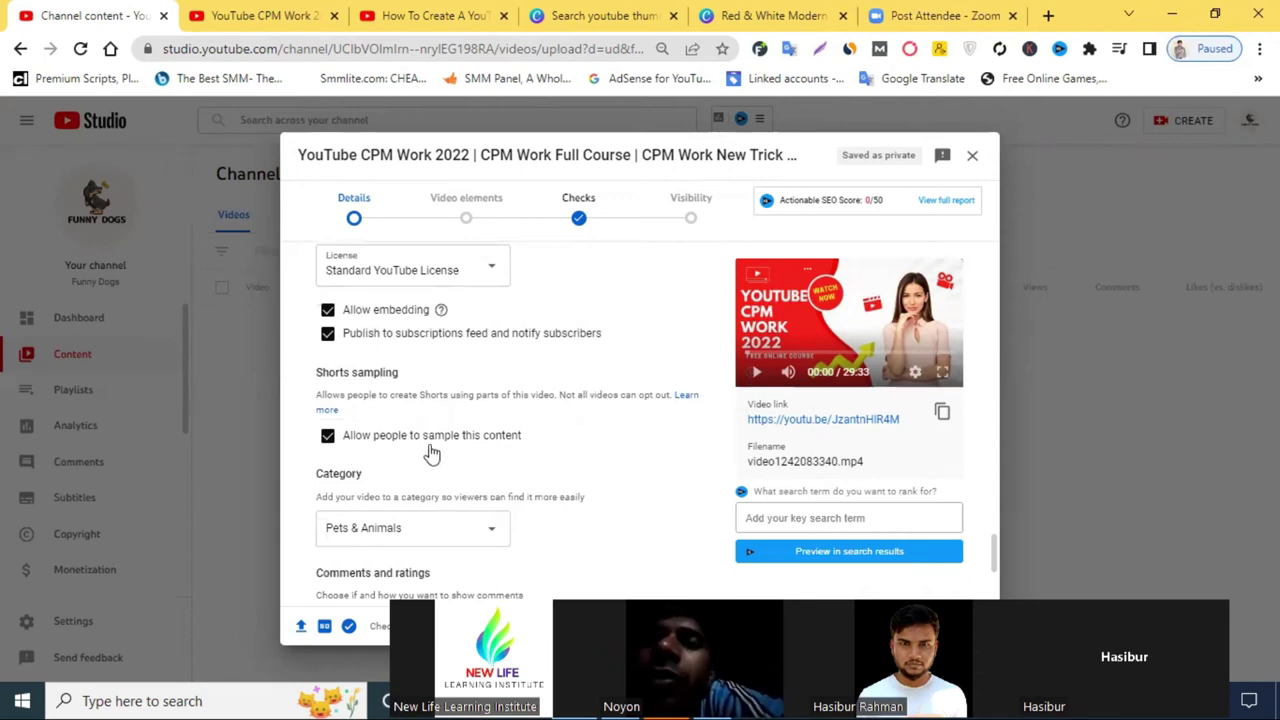
pyautogui.scroll(-2, 450, 455)
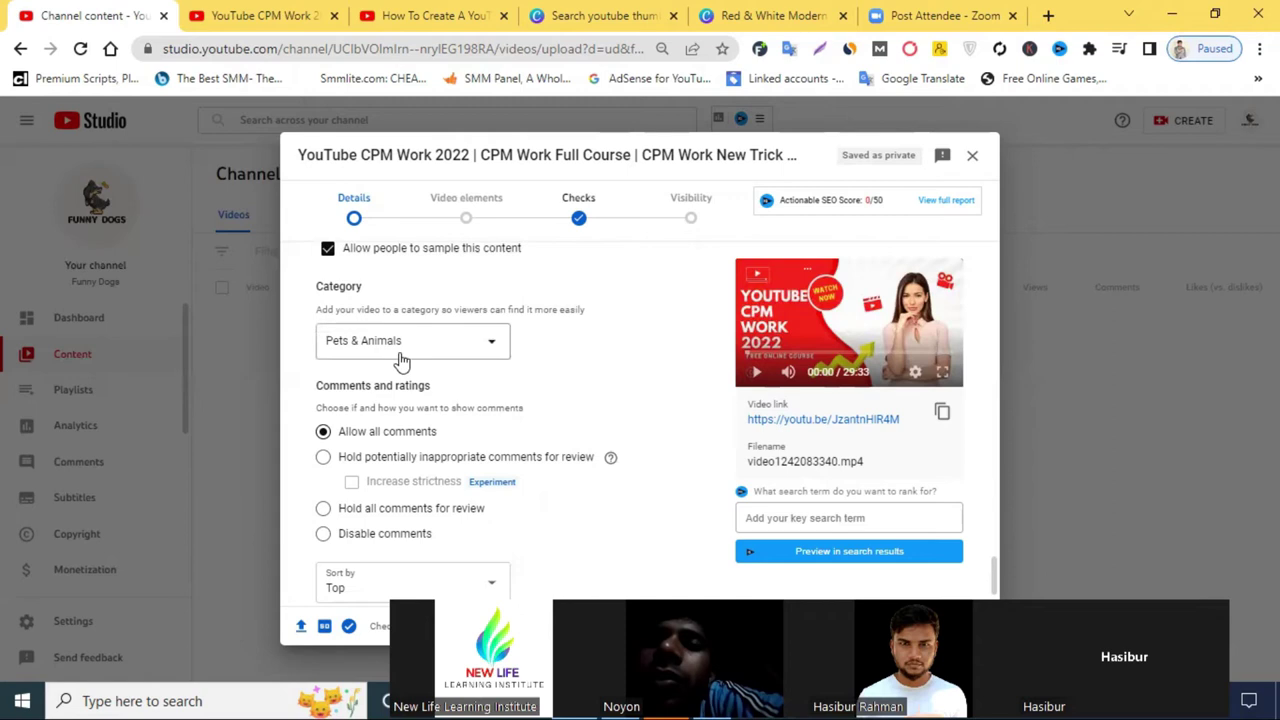
# Step: Set the video category to Education and look through the education type options without choosing one
pyautogui.click(401, 361)
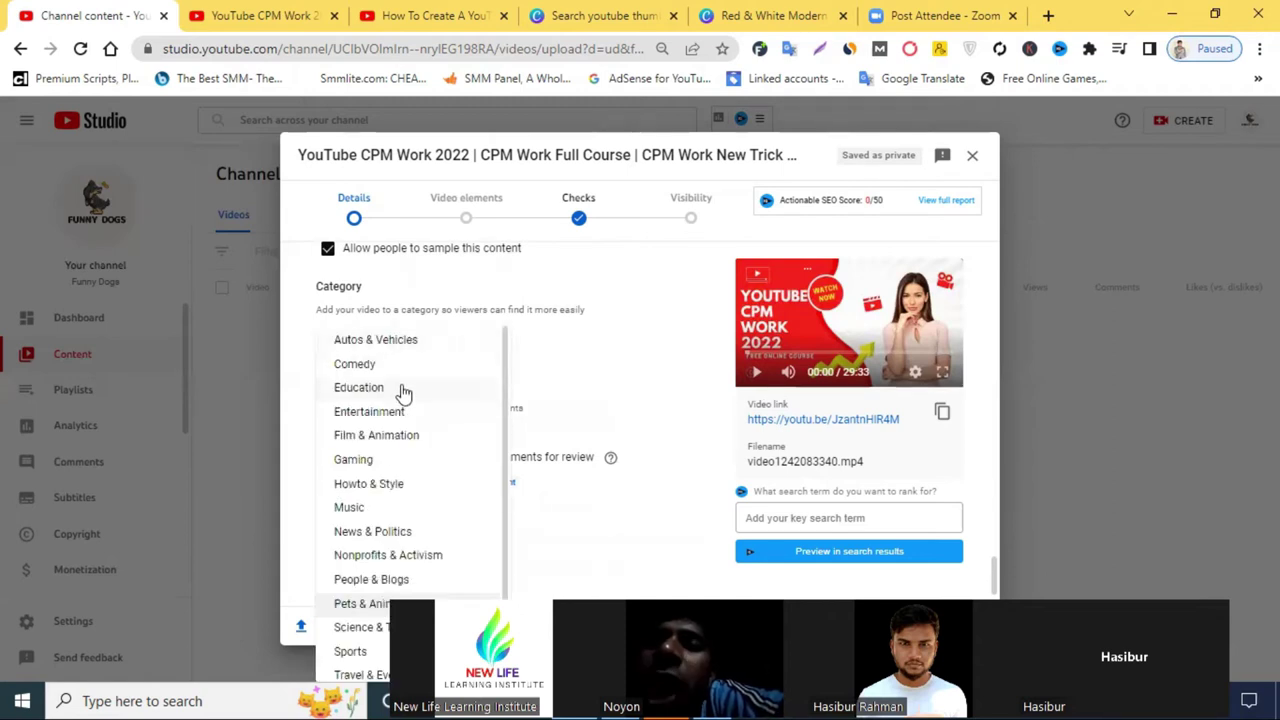
pyautogui.click(403, 390)
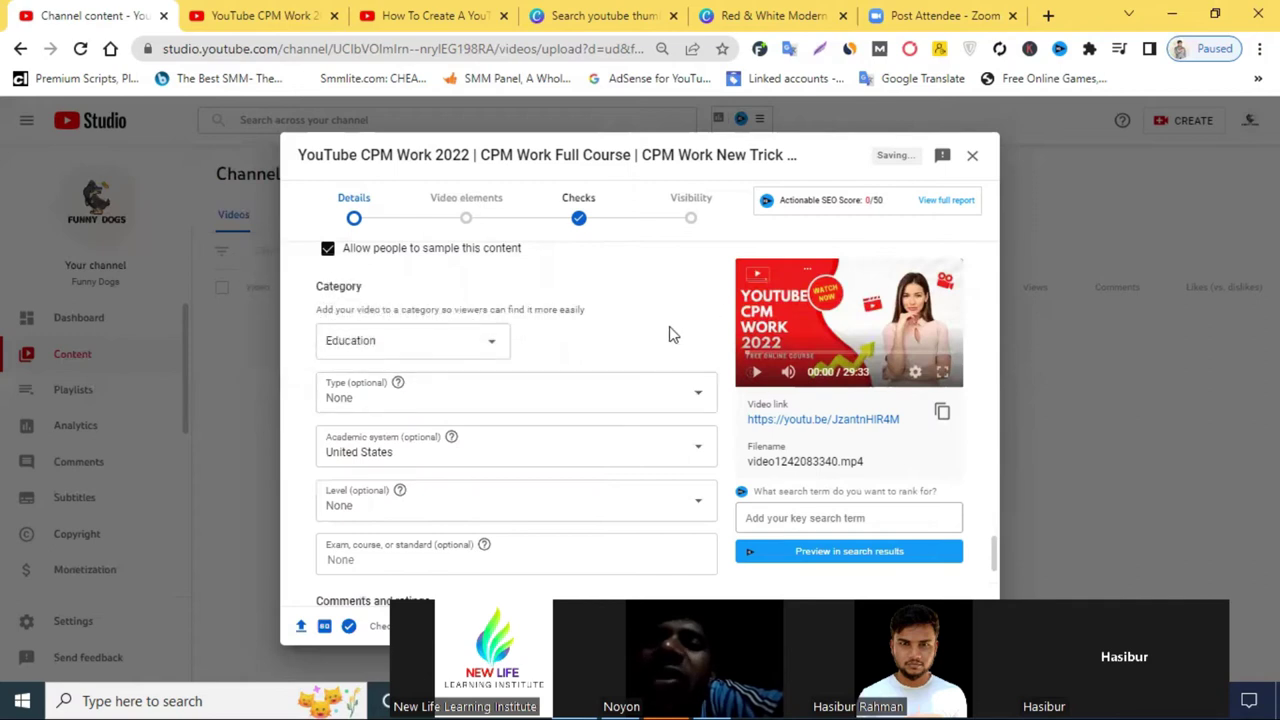
pyautogui.click(569, 400)
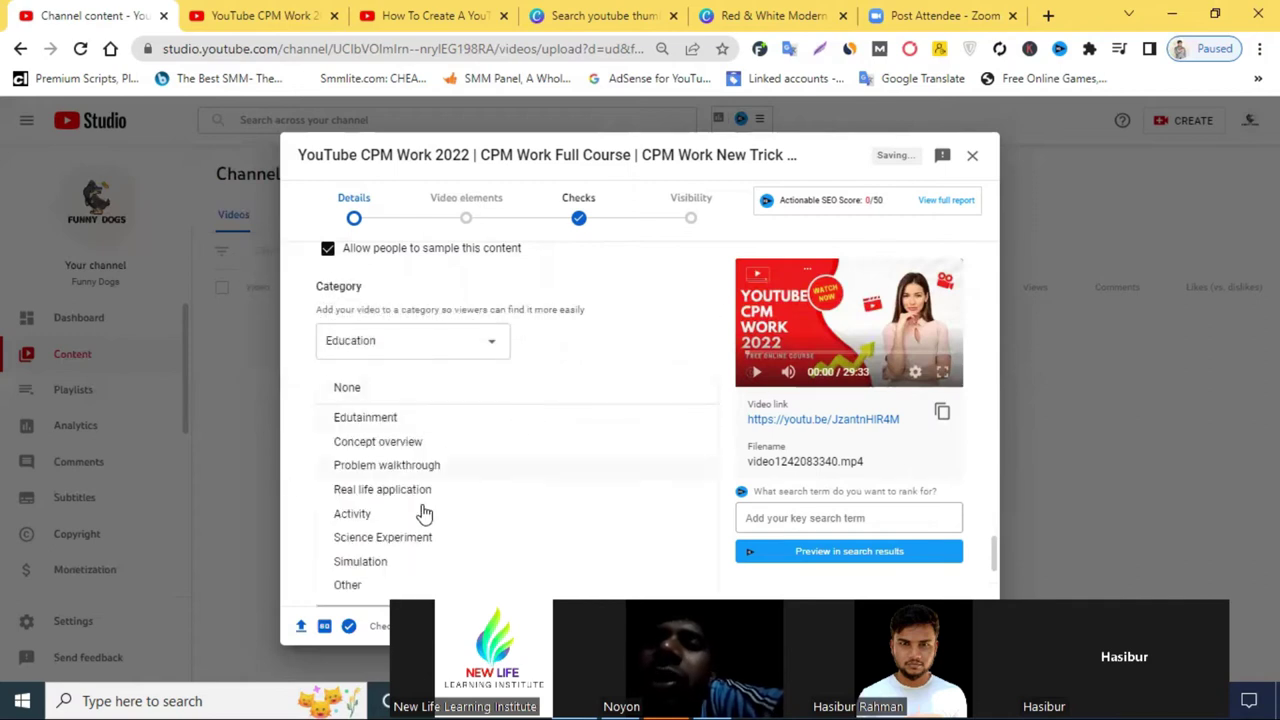
pyautogui.click(620, 318)
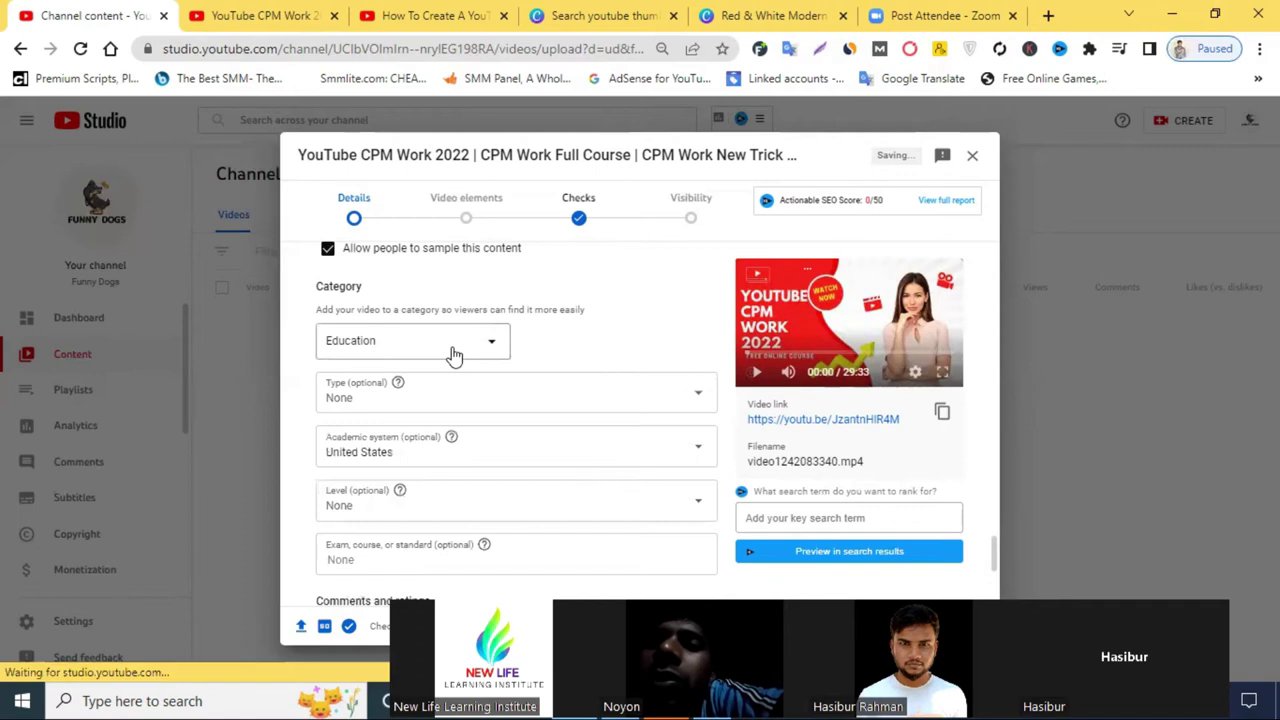
# Step: Set the video category to Autos & Vehicles and review the comments and ratings options
pyautogui.click(449, 355)
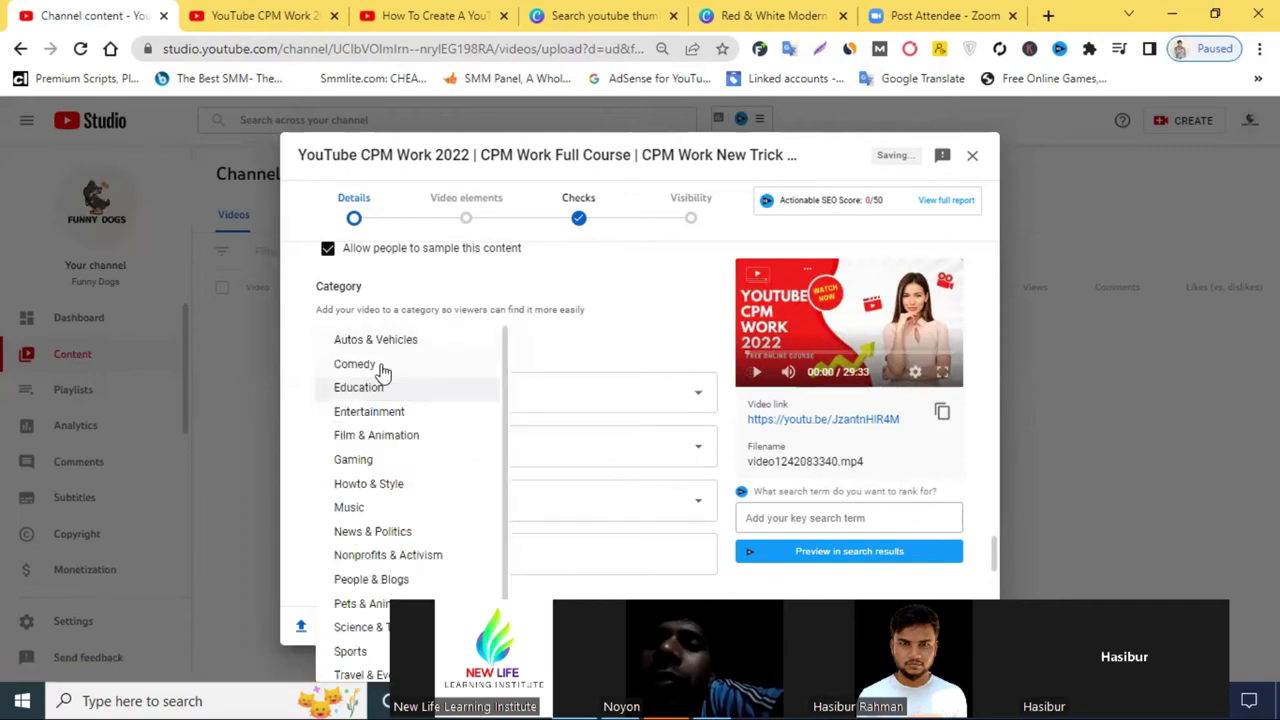
pyautogui.click(428, 346)
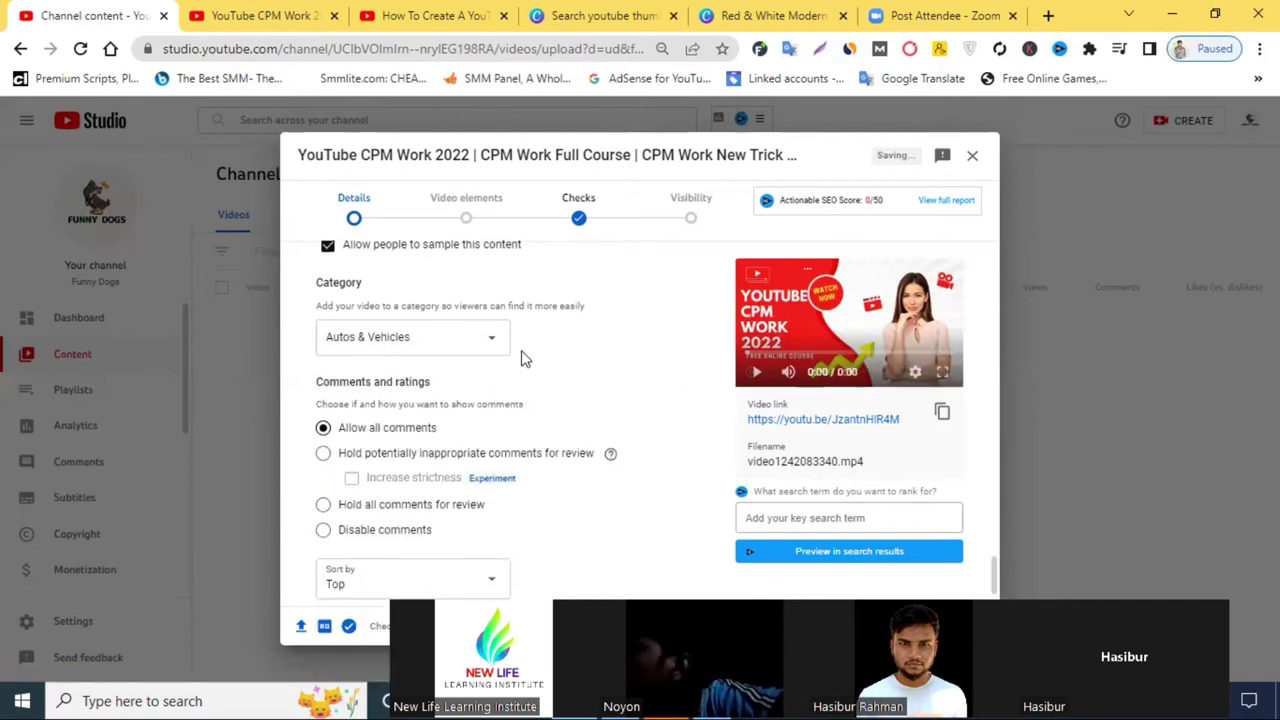
pyautogui.scroll(-1, 523, 357)
pyautogui.moveTo(318, 313); pyautogui.dragTo(435, 318)
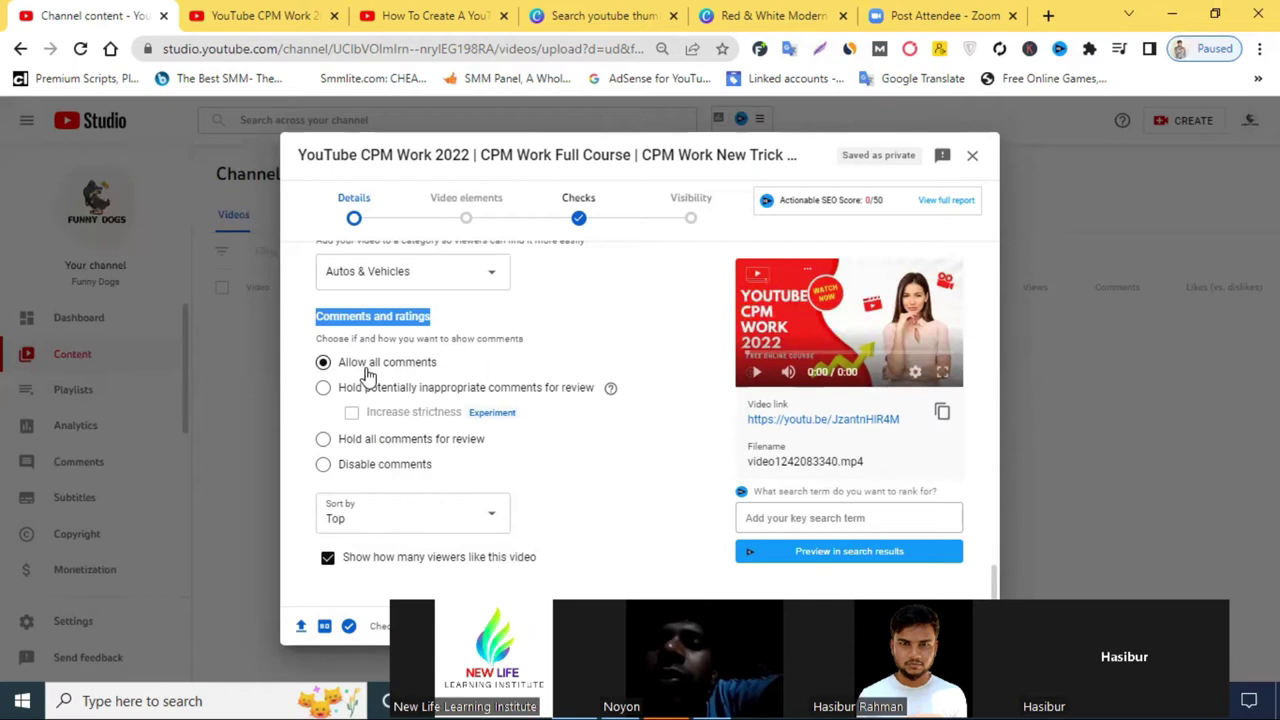
# Step: Add the recommended tags "cpm work new trick", "cpm work" and "cpm work on youtube" to the video
pyautogui.scroll(10, 367, 374)
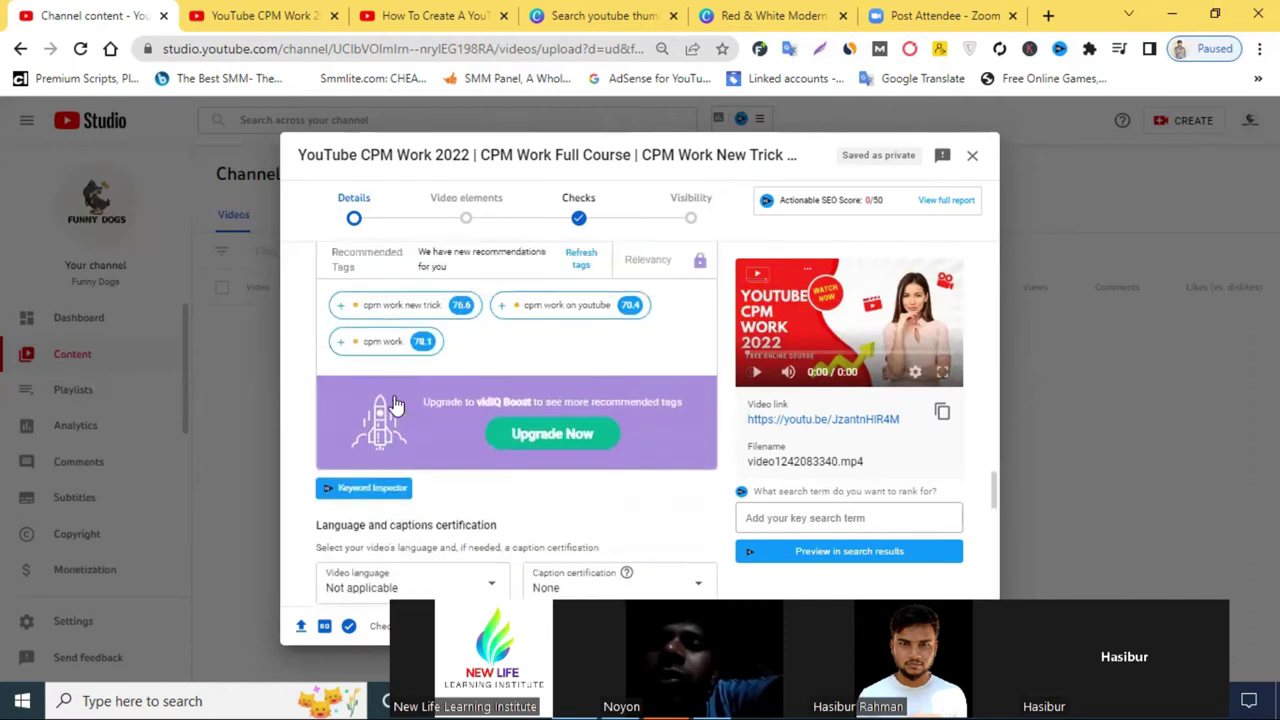
pyautogui.scroll(1, 395, 402)
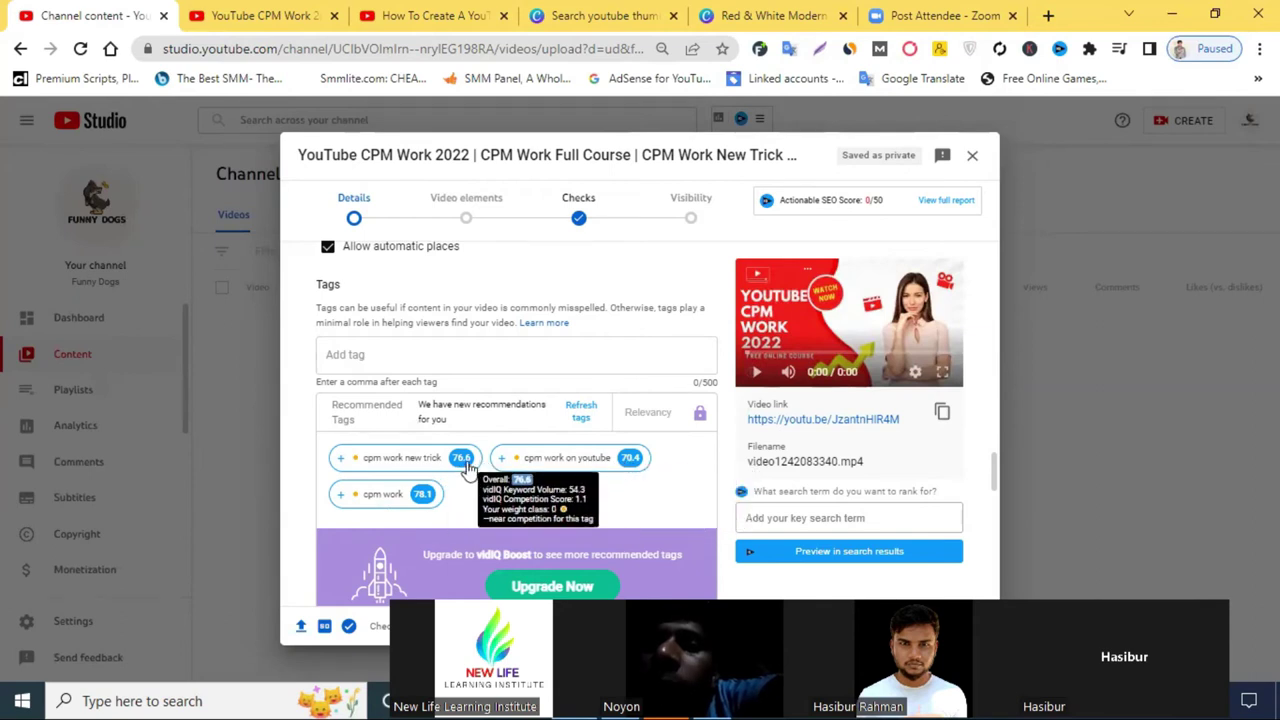
pyautogui.click(336, 460)
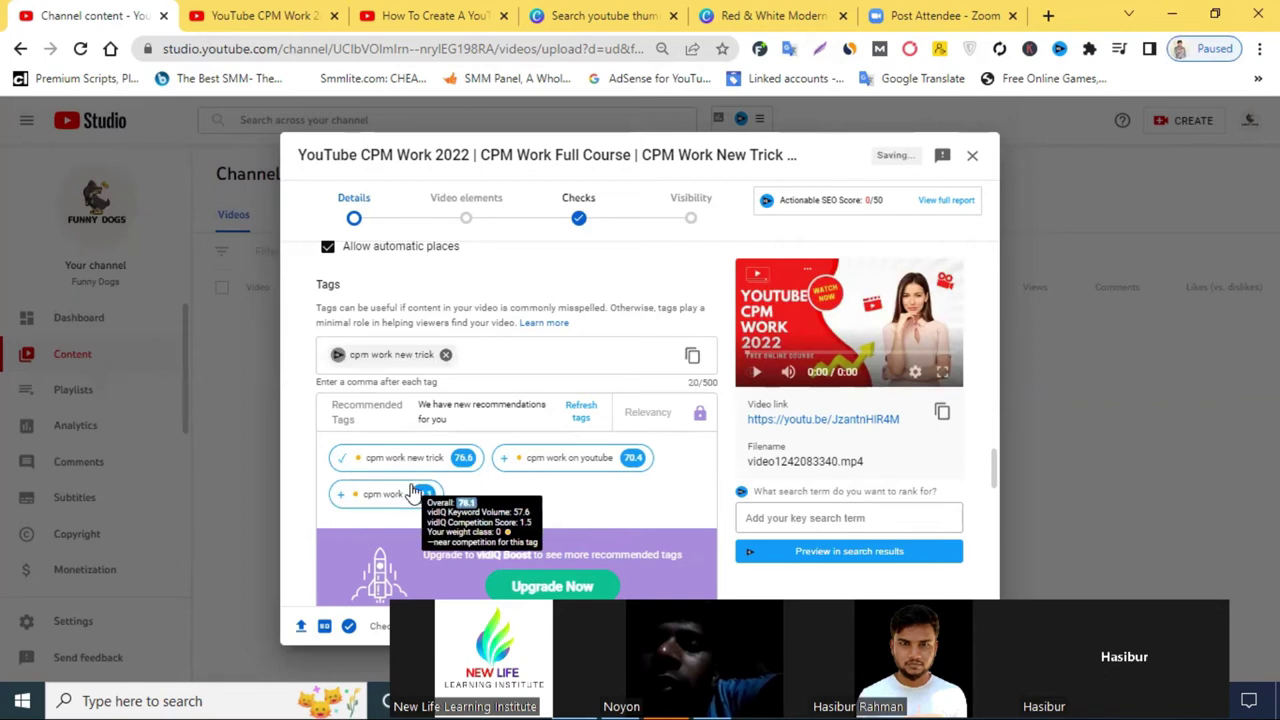
pyautogui.click(340, 497)
pyautogui.click(503, 458)
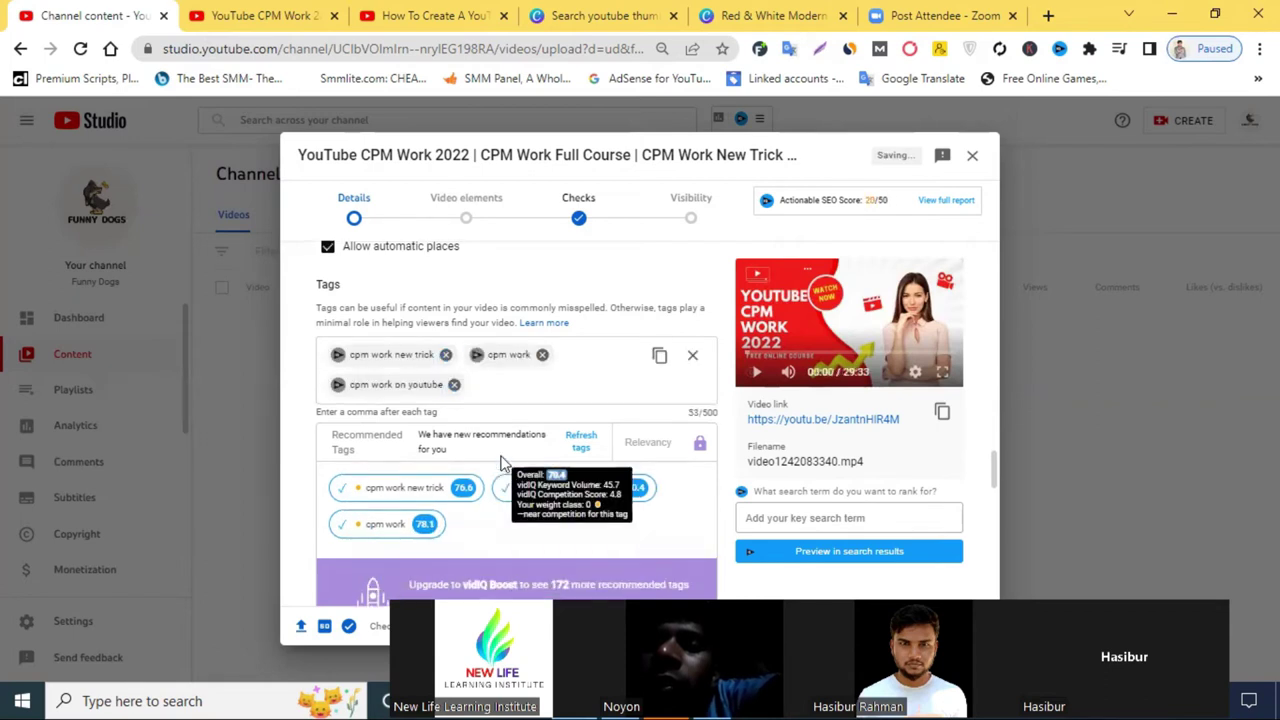
# Step: Switch to the YouTube CPM Work 2022 video and find its ranked vidIQ video tags
pyautogui.click(297, 12)
pyautogui.scroll(-1, 712, 191)
pyautogui.scroll(-1, 712, 191)
pyautogui.scroll(2, 484, 337)
pyautogui.scroll(-5, 883, 334)
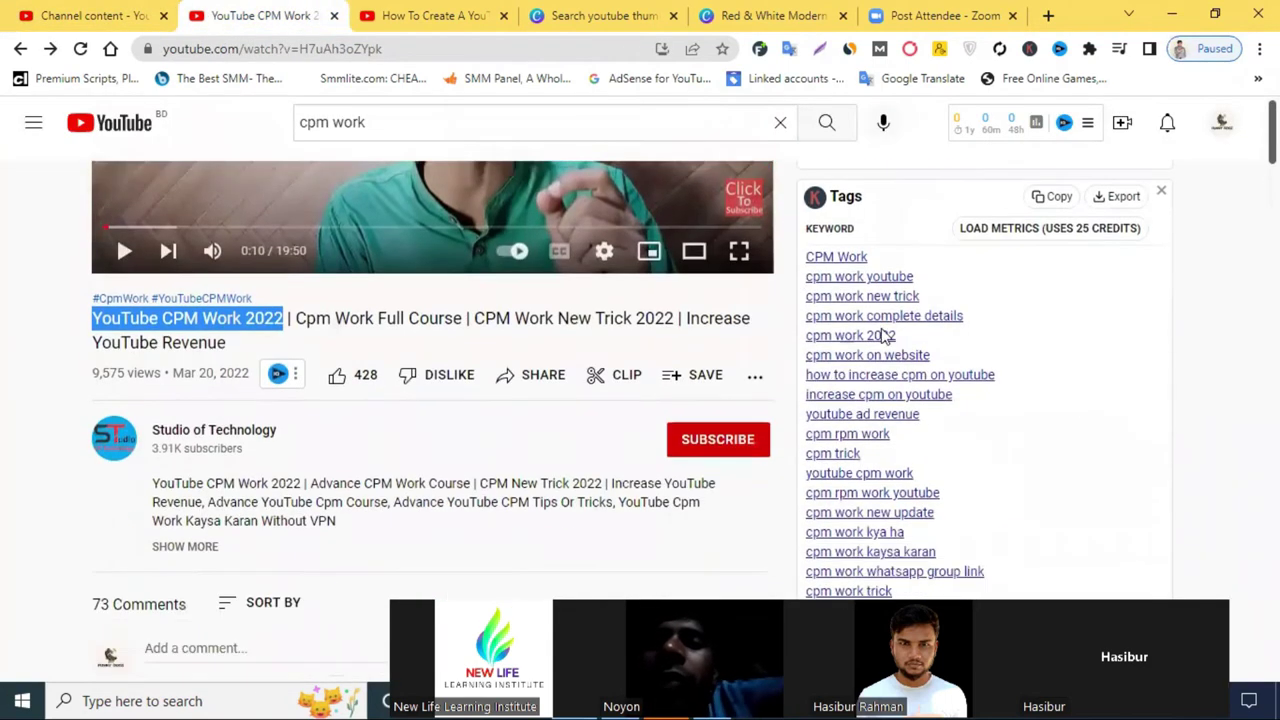
pyautogui.scroll(-5, 1050, 475)
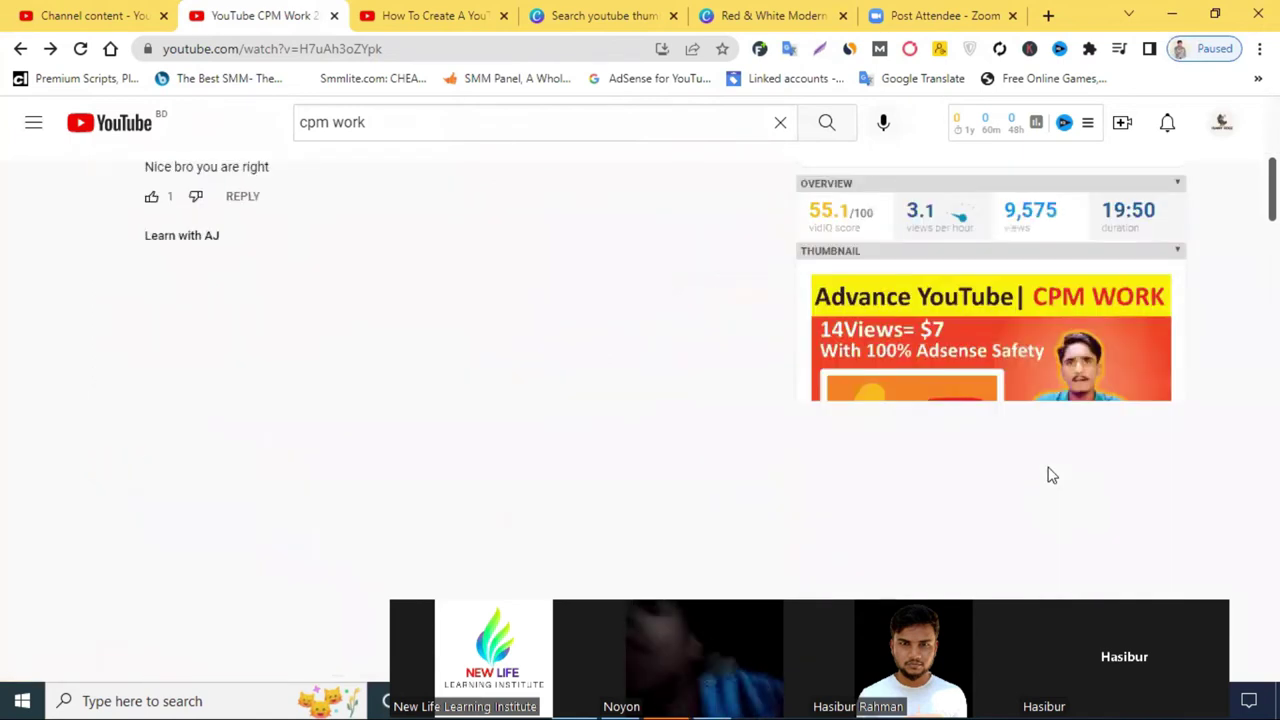
pyautogui.scroll(8, 543, 391)
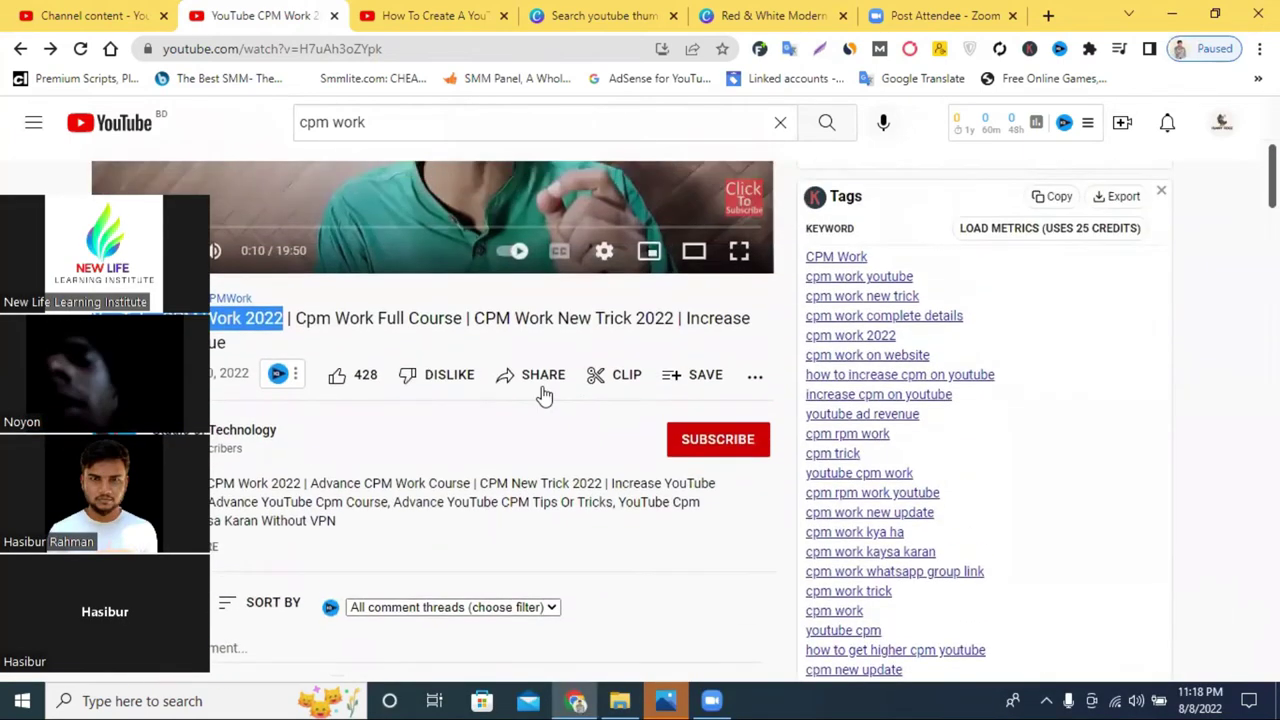
pyautogui.scroll(-6, 891, 380)
pyautogui.scroll(-8, 890, 376)
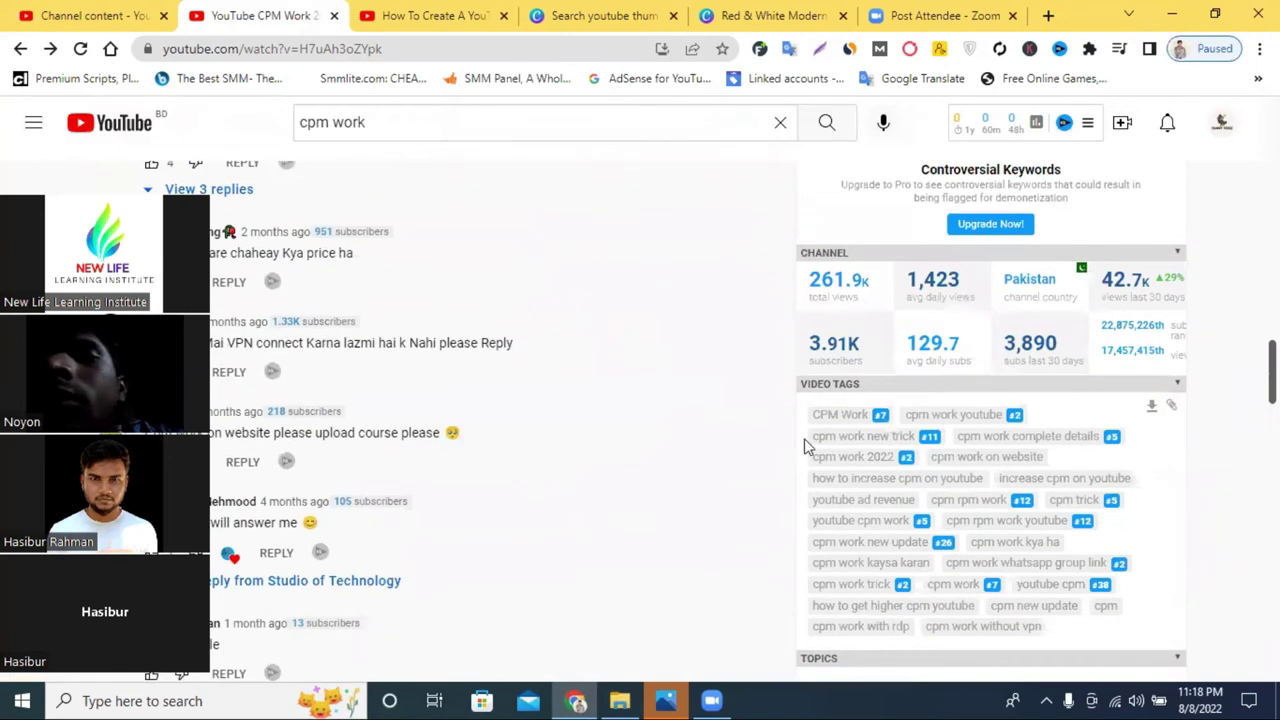
# Step: Copy the "CPM Work" tag from the YouTube CPM Work 2022 video and add it to the upload's tags
pyautogui.moveTo(813, 415); pyautogui.dragTo(866, 425)
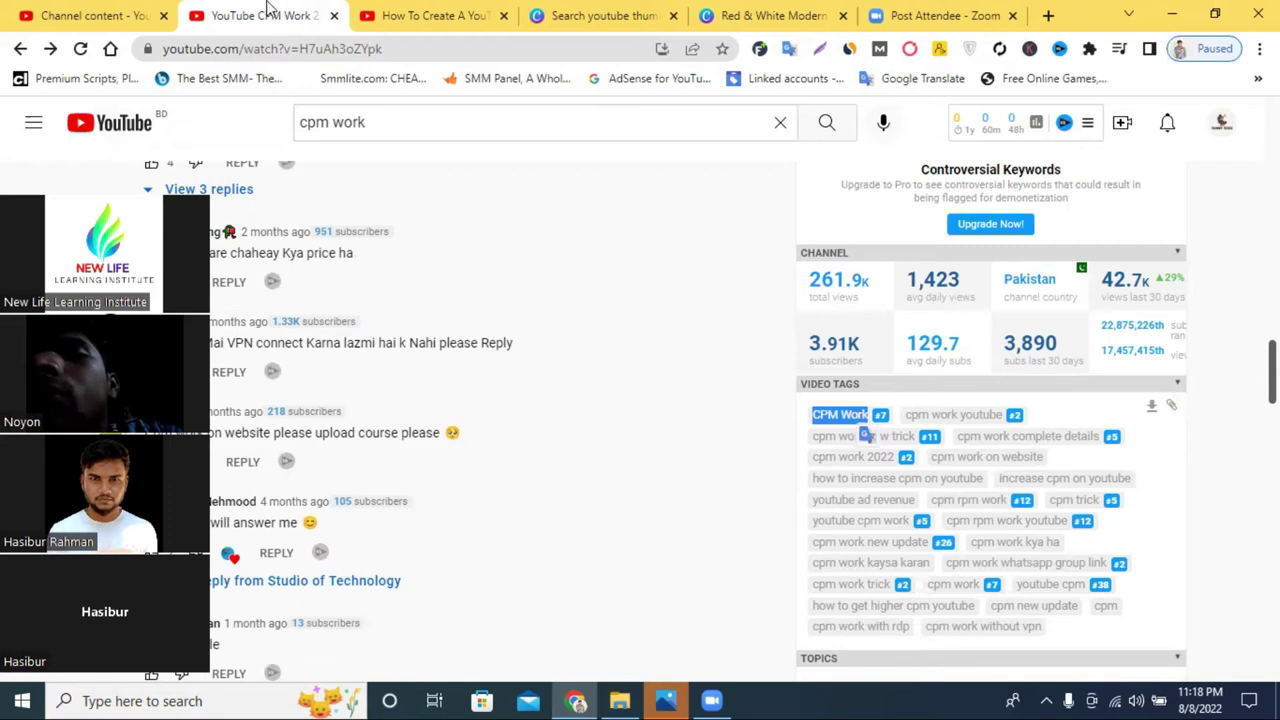
pyautogui.click(120, 14)
pyautogui.click(545, 378)
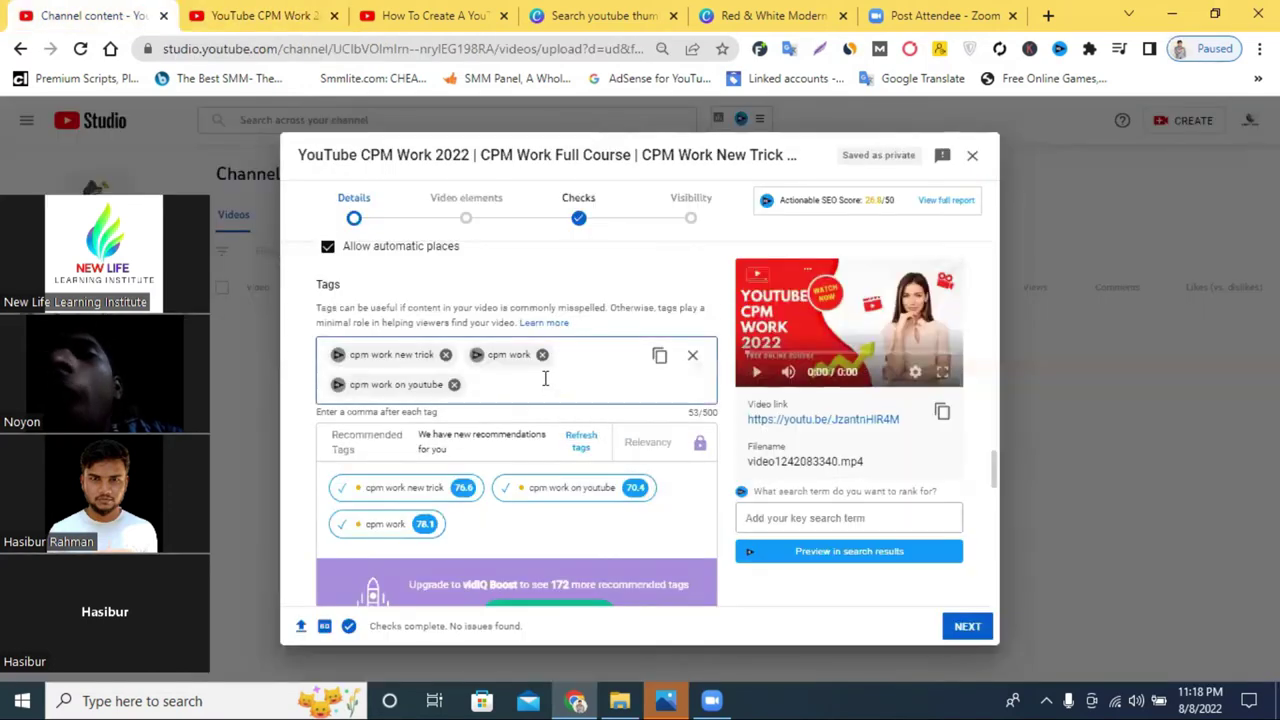
pyautogui.write('CPM Work')
# Step: Copy the "cpm work youtube" tag from the YouTube CPM Work 2022 video into the upload's tags
pyautogui.click(245, 14)
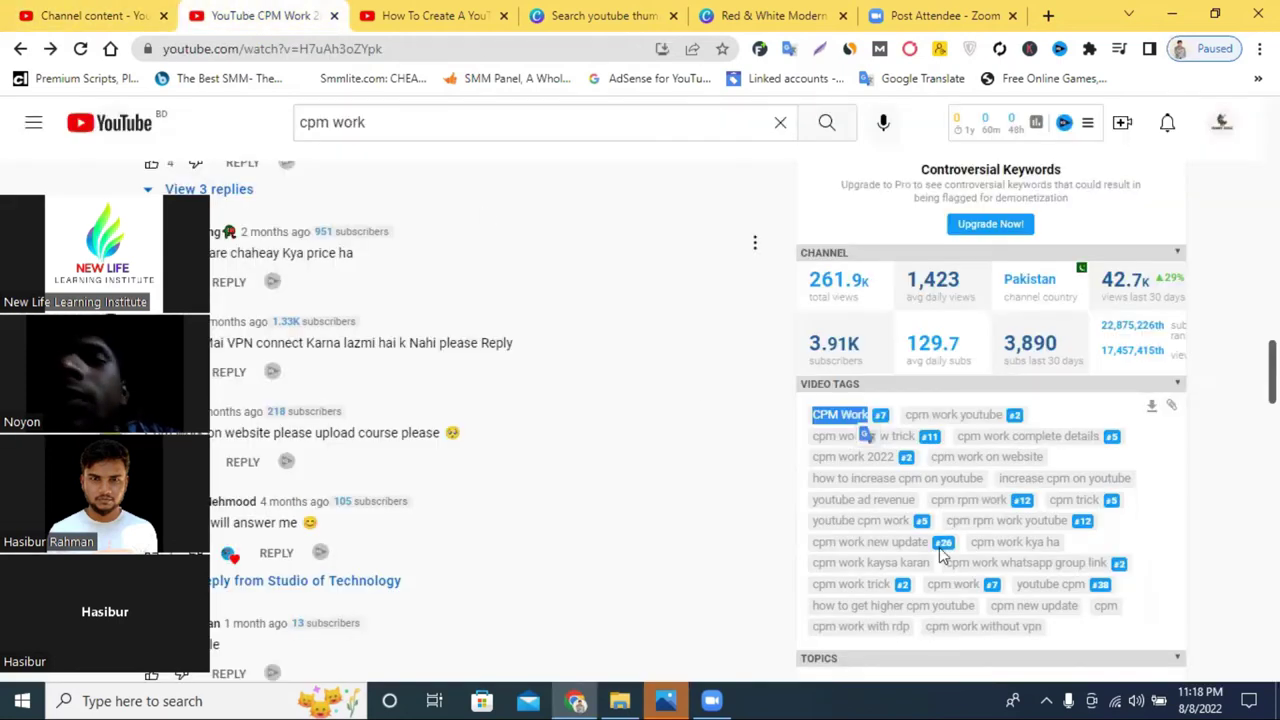
pyautogui.moveTo(903, 414); pyautogui.dragTo(1001, 423)
pyautogui.hotkey('ctrl', 'c')
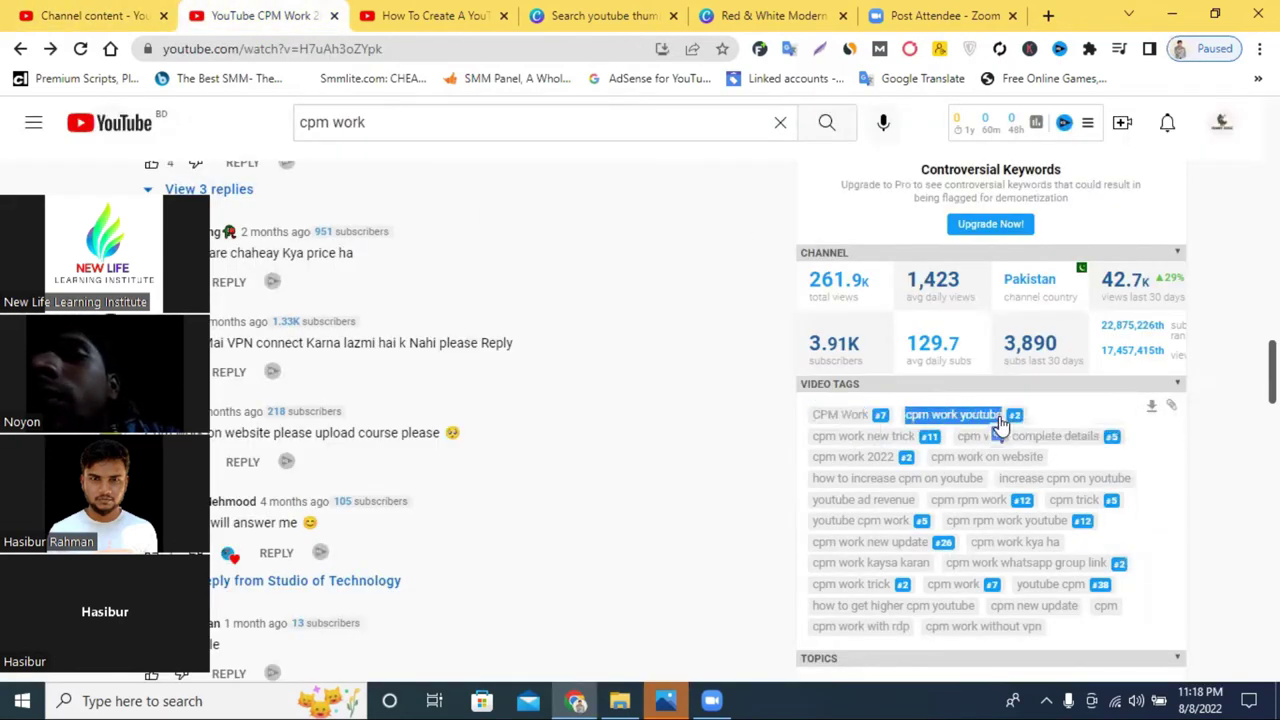
pyautogui.click(430, 15)
pyautogui.click(90, 15)
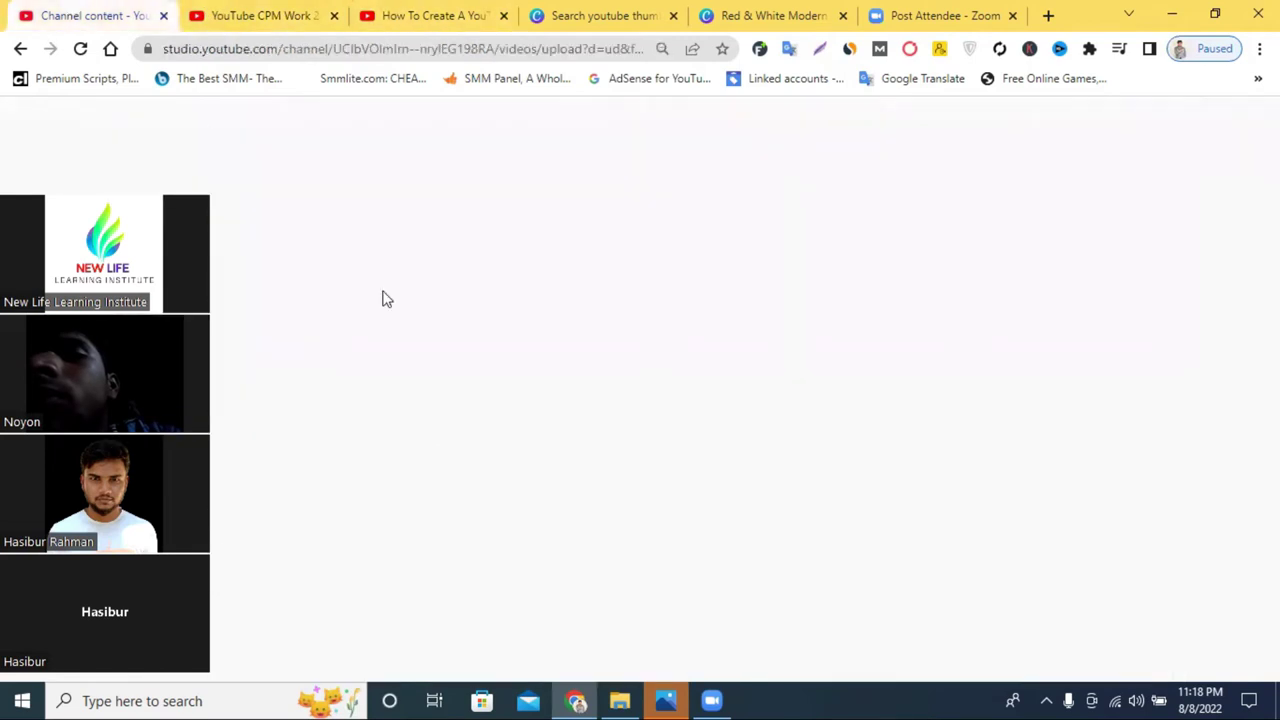
pyautogui.hotkey('ctrl', 'v')
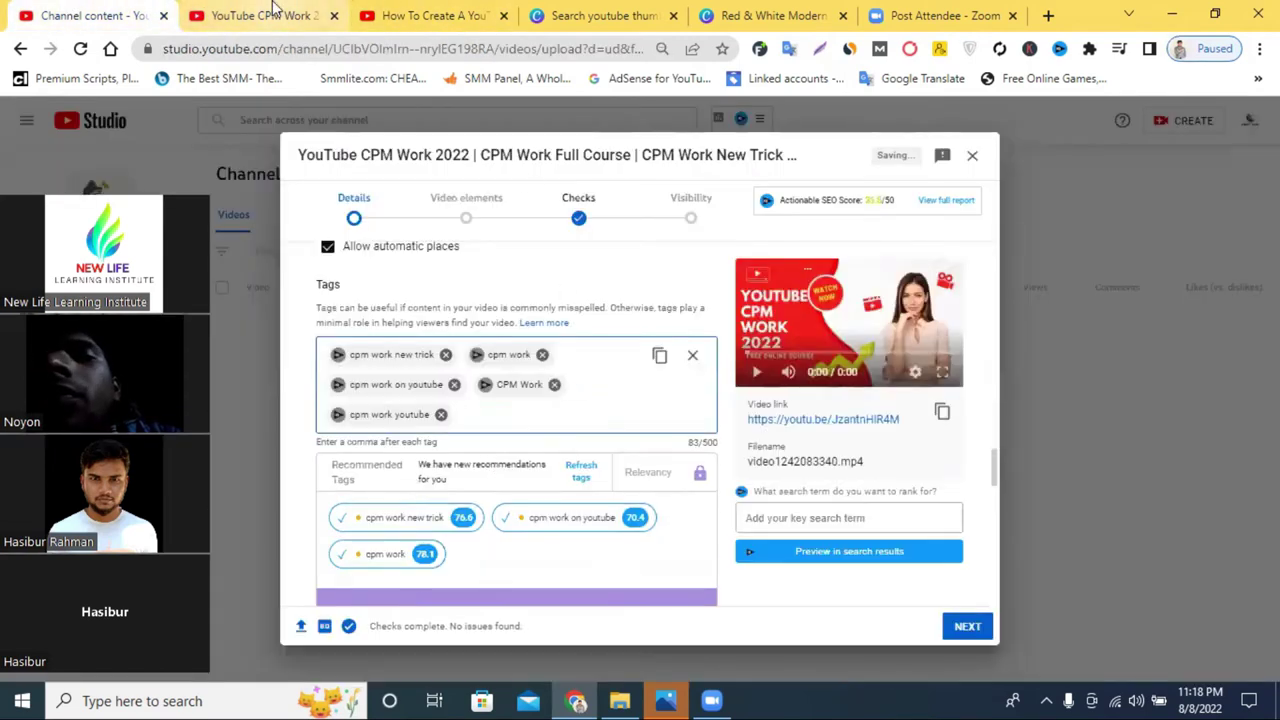
# Step: Try to copy the "cpm work new trick" tag from the YouTube CPM Work 2022 video into the upload's tags
pyautogui.click(260, 15)
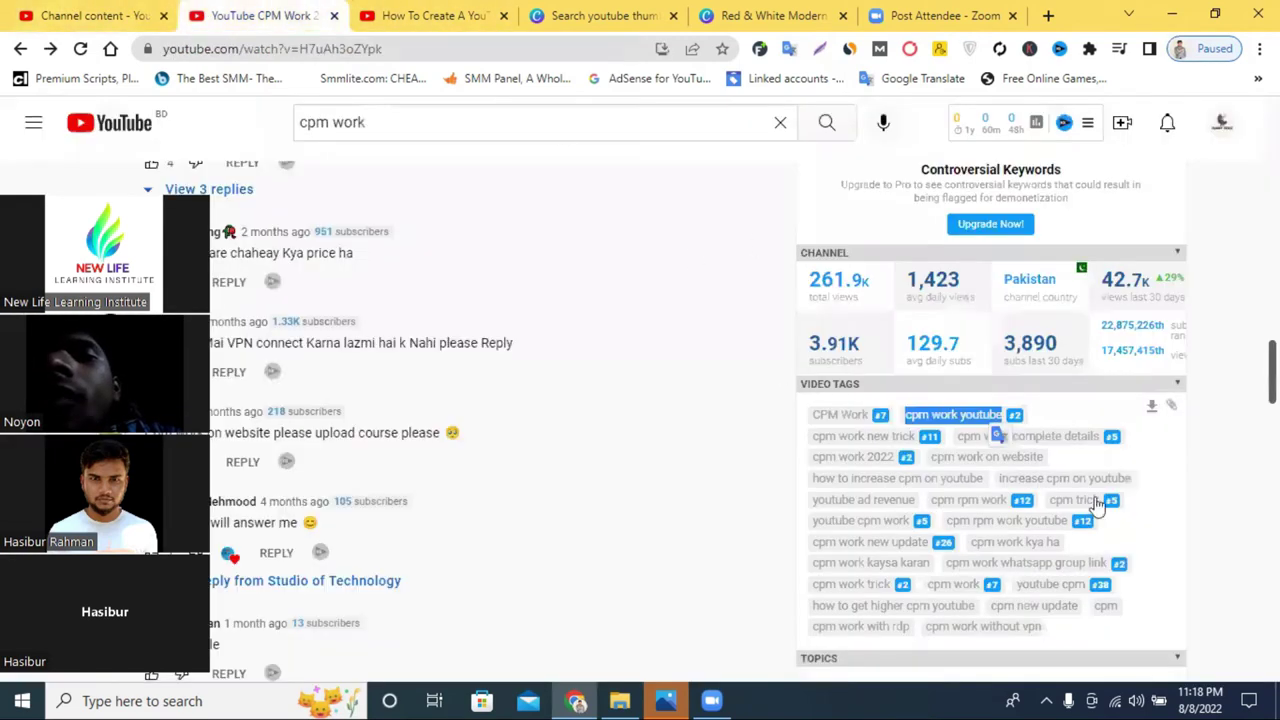
pyautogui.click(783, 445)
pyautogui.moveTo(810, 445); pyautogui.dragTo(915, 445)
pyautogui.hotkey('ctrl', 'c')
pyautogui.hotkey('ctrl', 'shift', 'Tab')
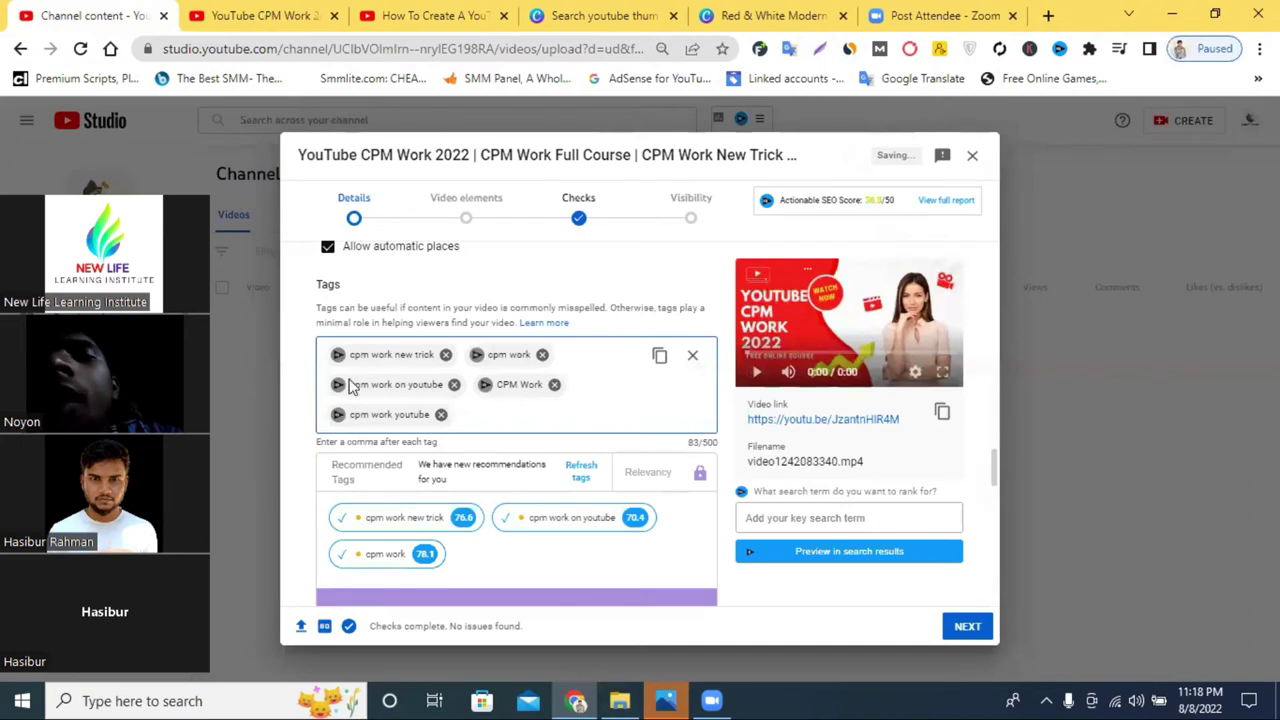
pyautogui.hotkey('ctrl', 'Tab')
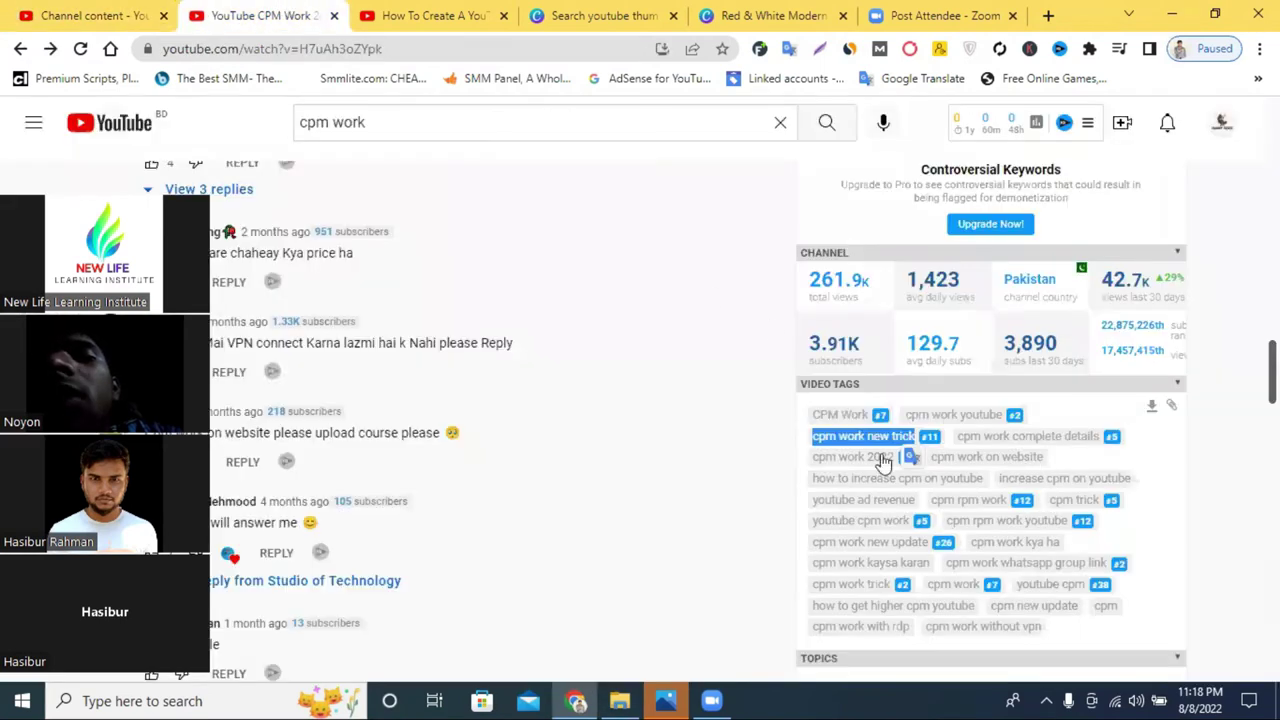
pyautogui.rightClick(870, 440)
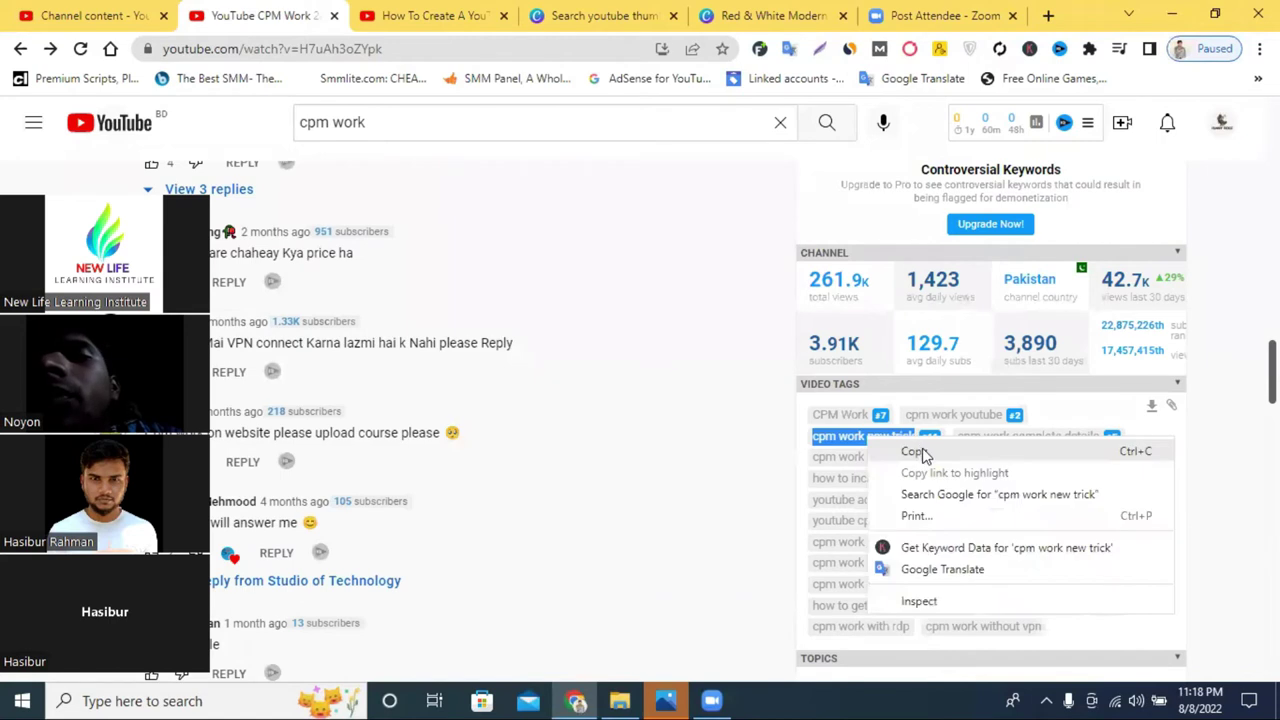
pyautogui.click(122, 8)
pyautogui.rightClick(480, 409)
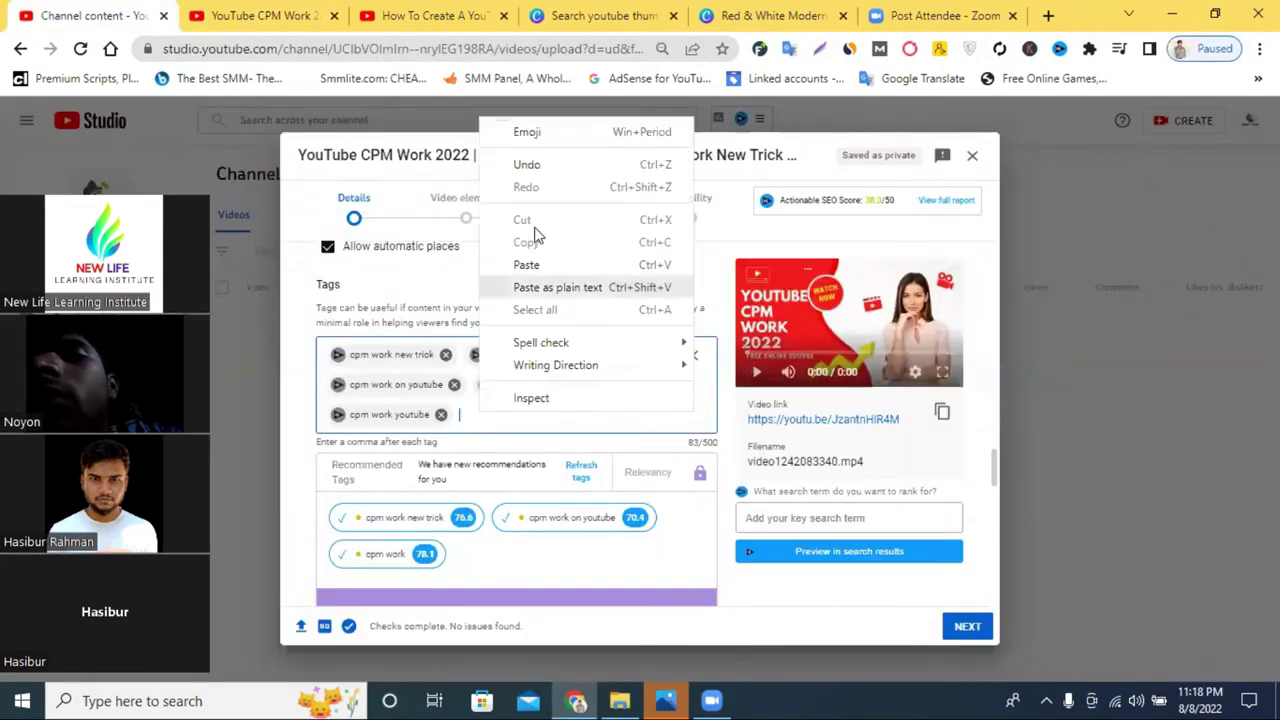
pyautogui.click(556, 266)
# Step: Copy the "cpm work complete details" tag from the YouTube CPM Work 2022 video into the upload's tags
pyautogui.hotkey('ctrl', 'Tab')
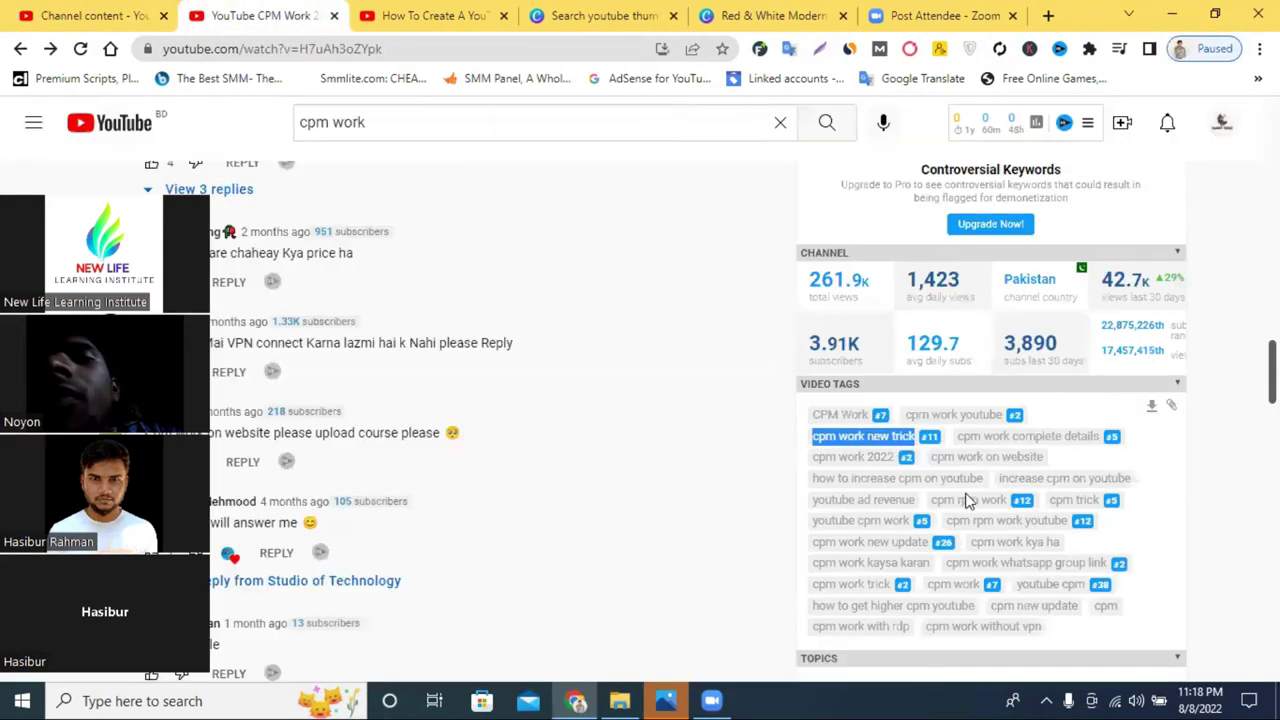
pyautogui.moveTo(956, 440); pyautogui.dragTo(1092, 453)
pyautogui.hotkey('ctrl', 'c')
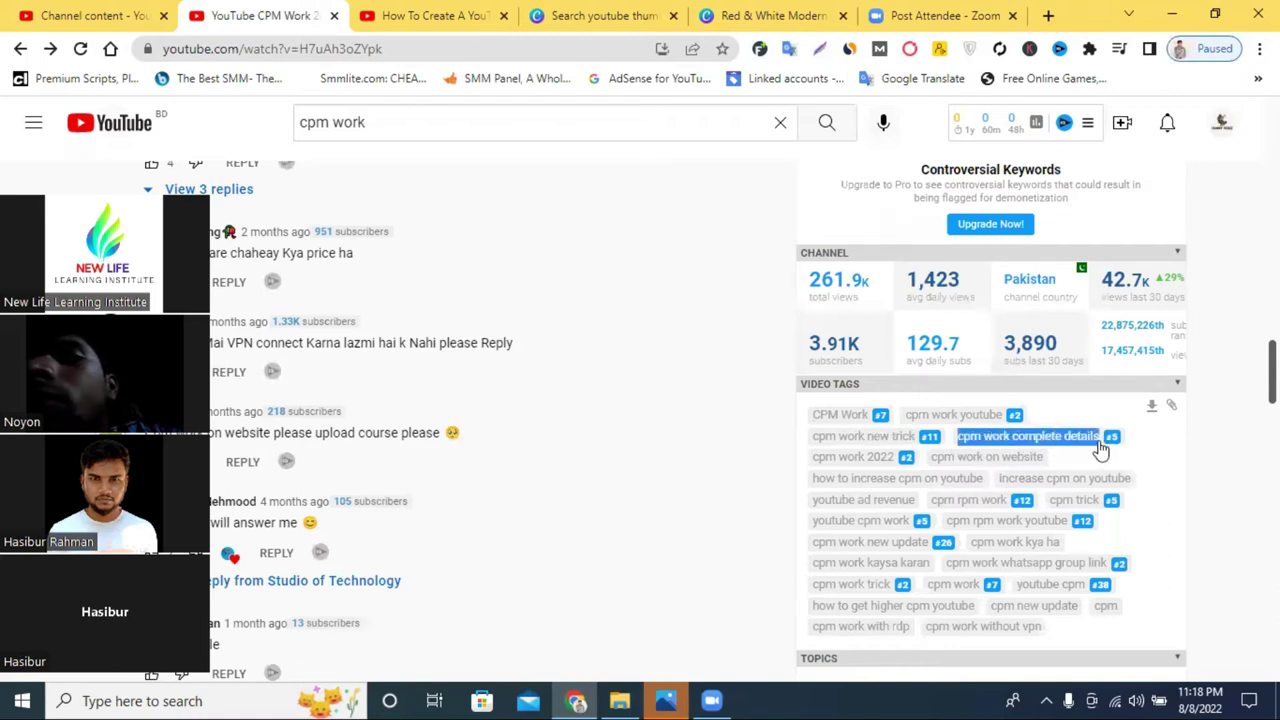
pyautogui.click(86, 13)
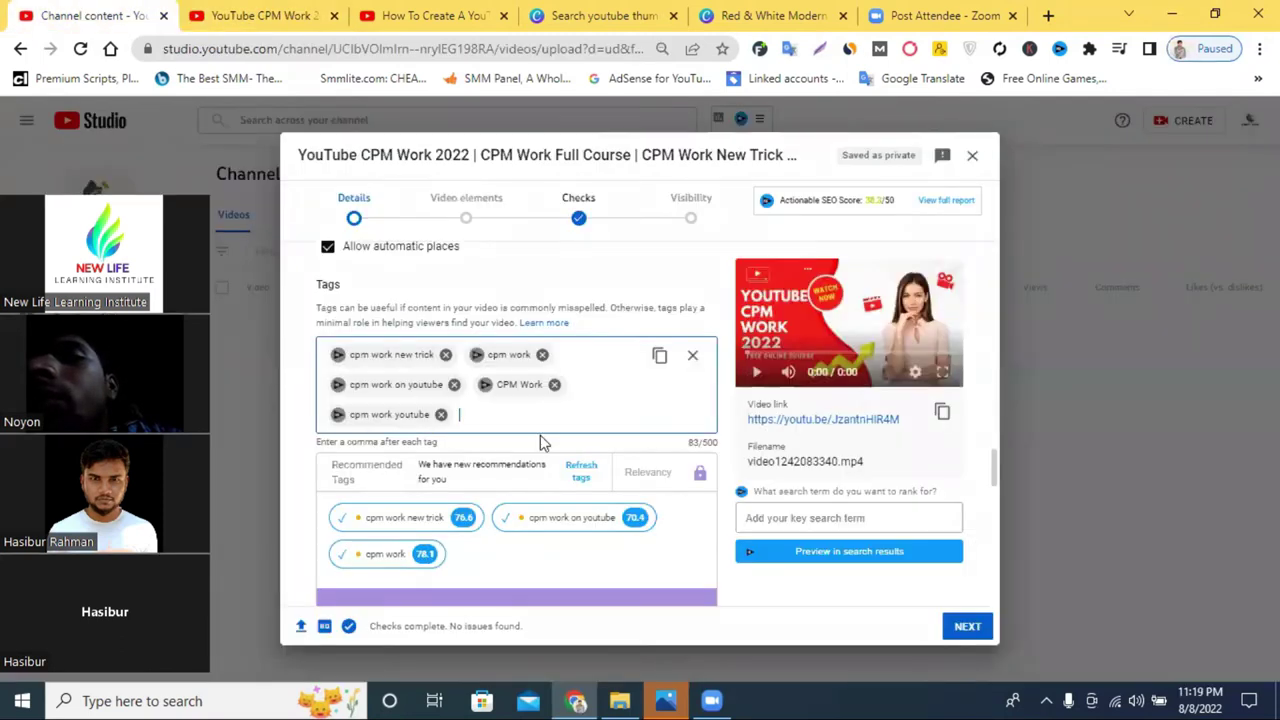
pyautogui.hotkey('ctrl', 'v')
# Step: Take the "cpm work 2022" tag from the YouTube CPM Work 2022 video and add it to the upload's tags
pyautogui.click(243, 13)
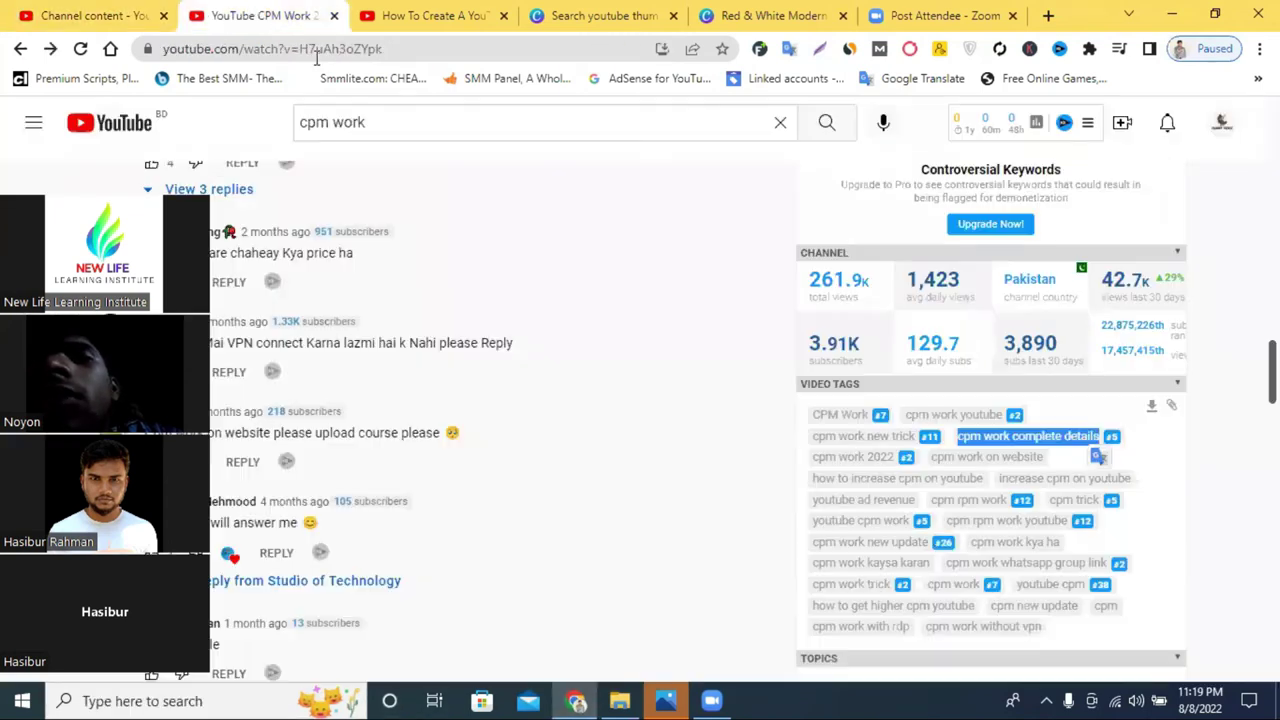
pyautogui.moveTo(812, 462); pyautogui.dragTo(891, 463)
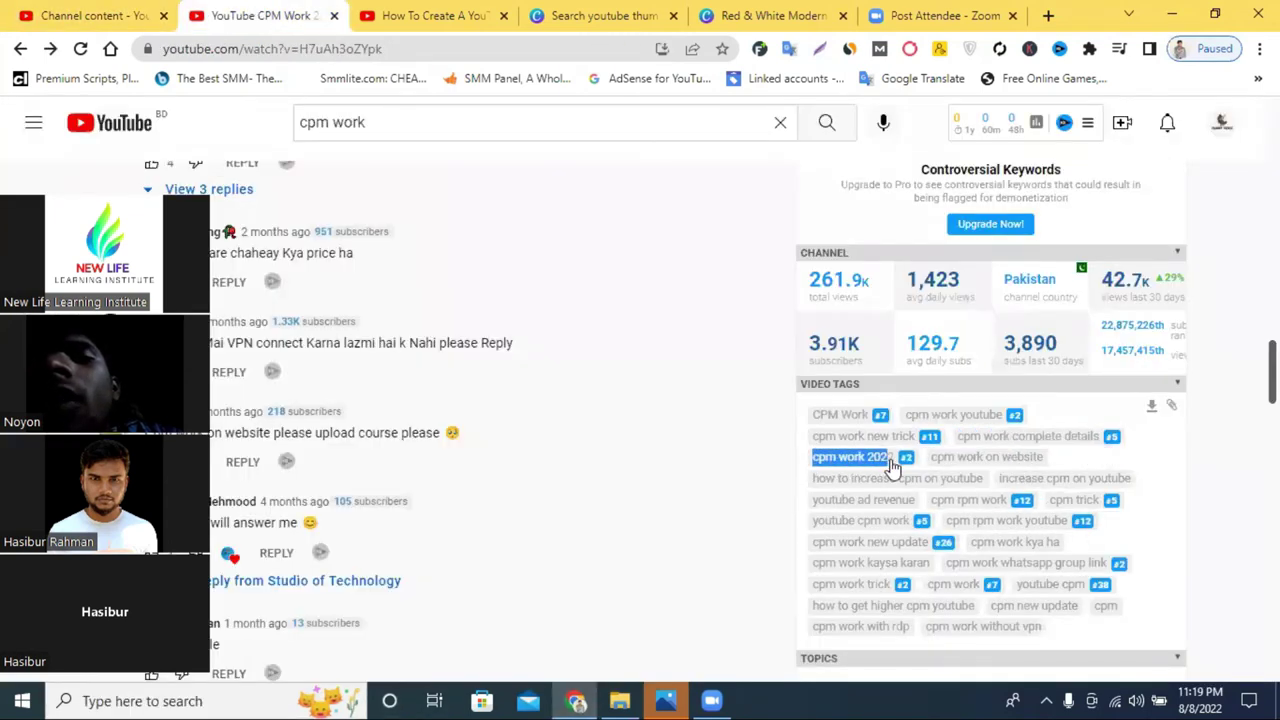
pyautogui.click(125, 12)
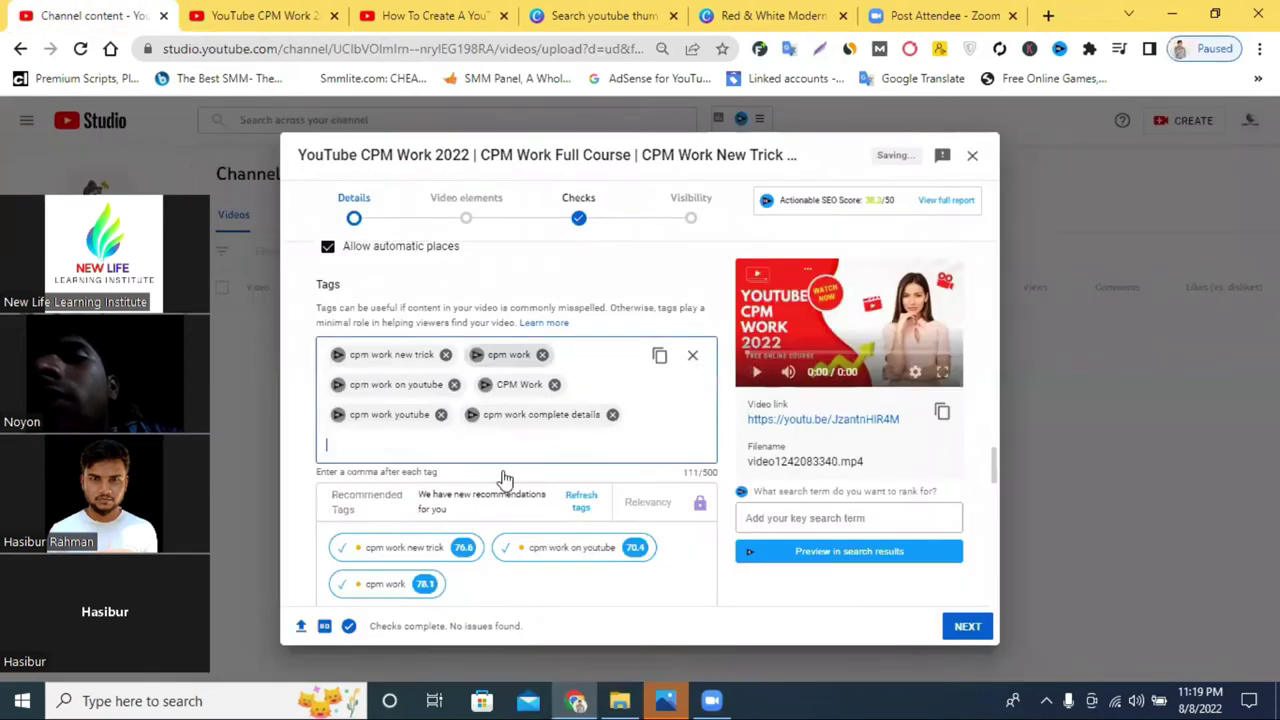
pyautogui.write('cpm work 2022')
pyautogui.press('Return')
# Step: Copy the "cpm rpm work" tag from the YouTube CPM Work 2022 video into the upload's tags
pyautogui.click(243, 13)
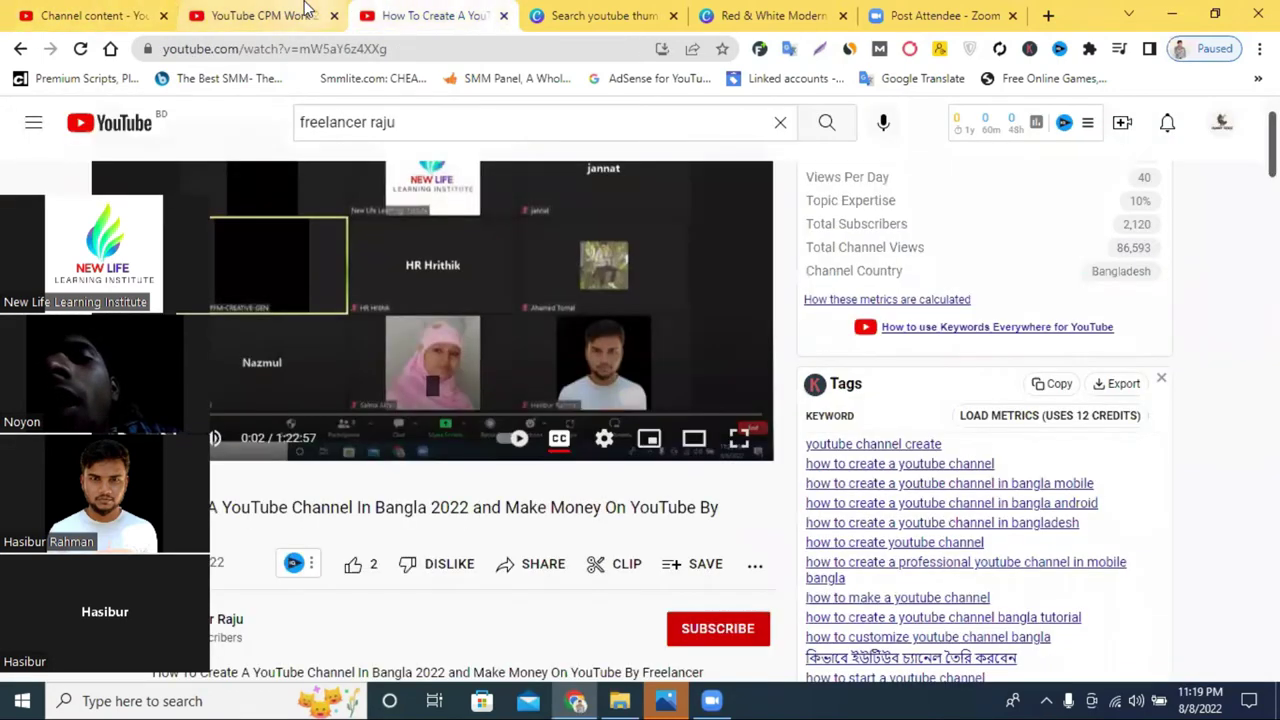
pyautogui.moveTo(931, 504); pyautogui.dragTo(1010, 510)
pyautogui.hotkey('ctrl', 'c')
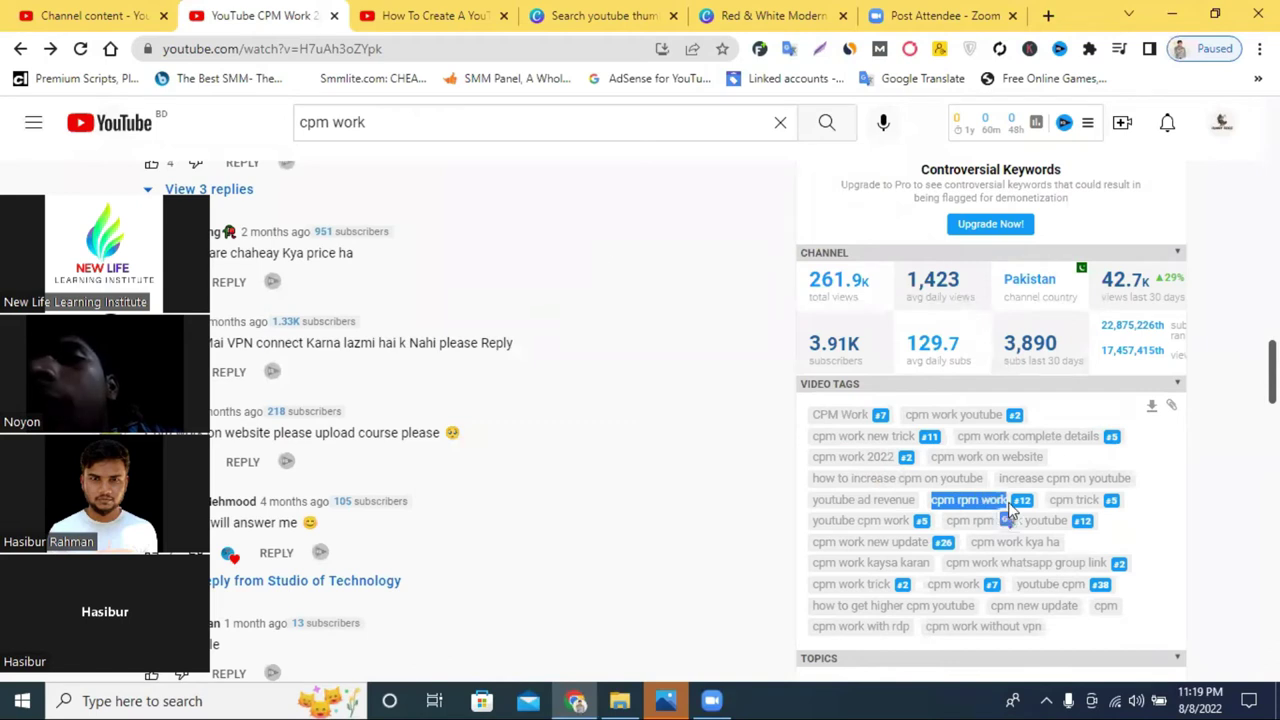
pyautogui.click(163, 10)
pyautogui.hotkey('ctrl', 'v')
pyautogui.press('Return')
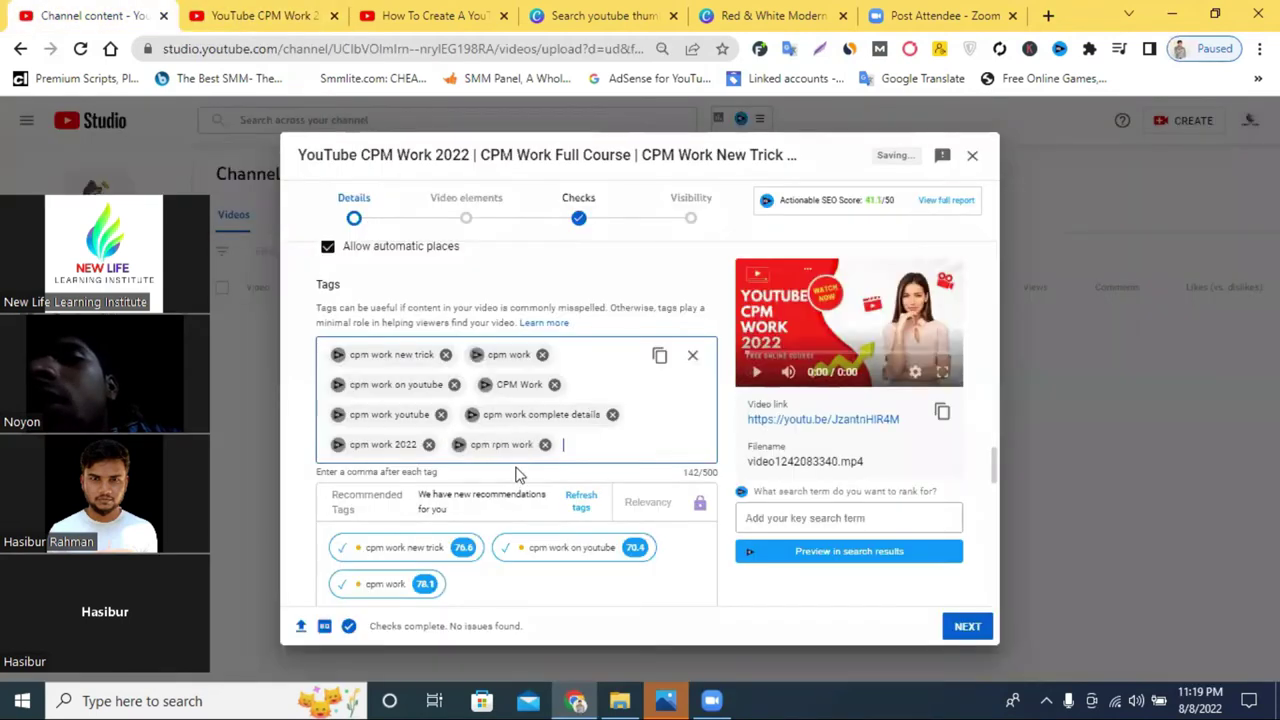
# Step: Copy all video tags of the YouTube CPM Work 2022 video and paste them into the upload's tags
pyautogui.click(268, 8)
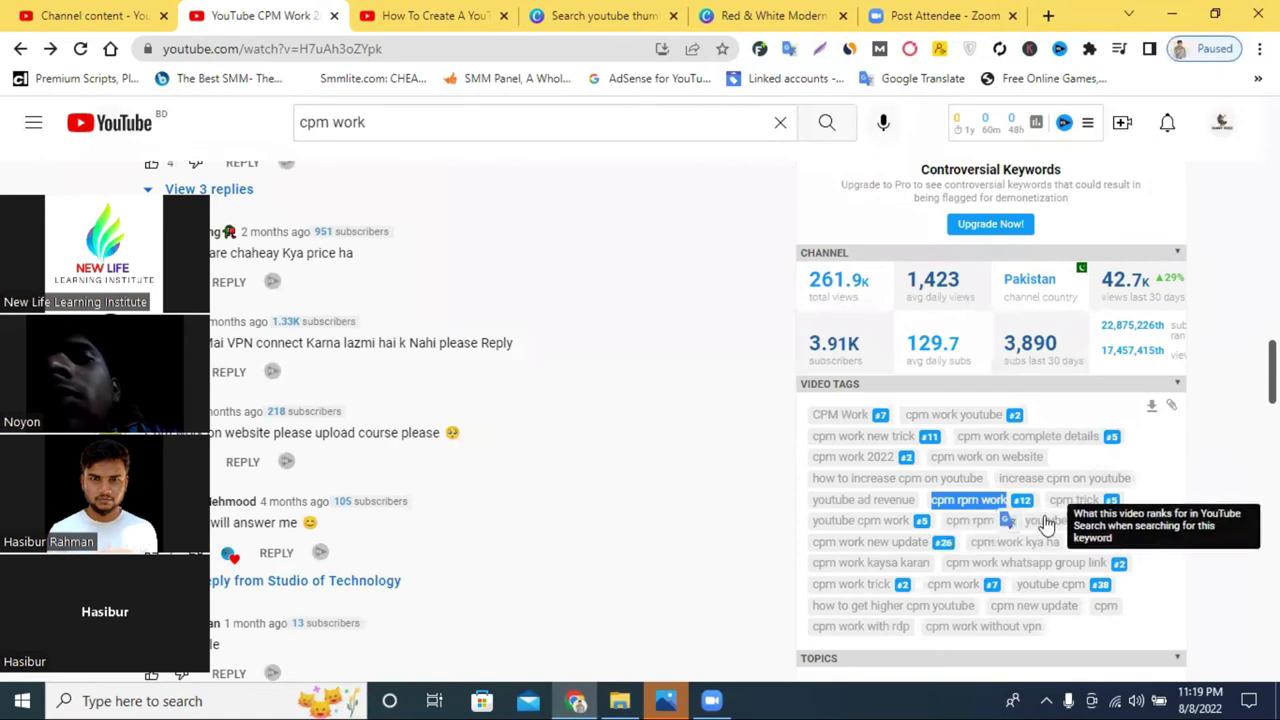
pyautogui.scroll(-1, 1062, 510)
pyautogui.scroll(-1, 1075, 480)
pyautogui.scroll(1, 1110, 430)
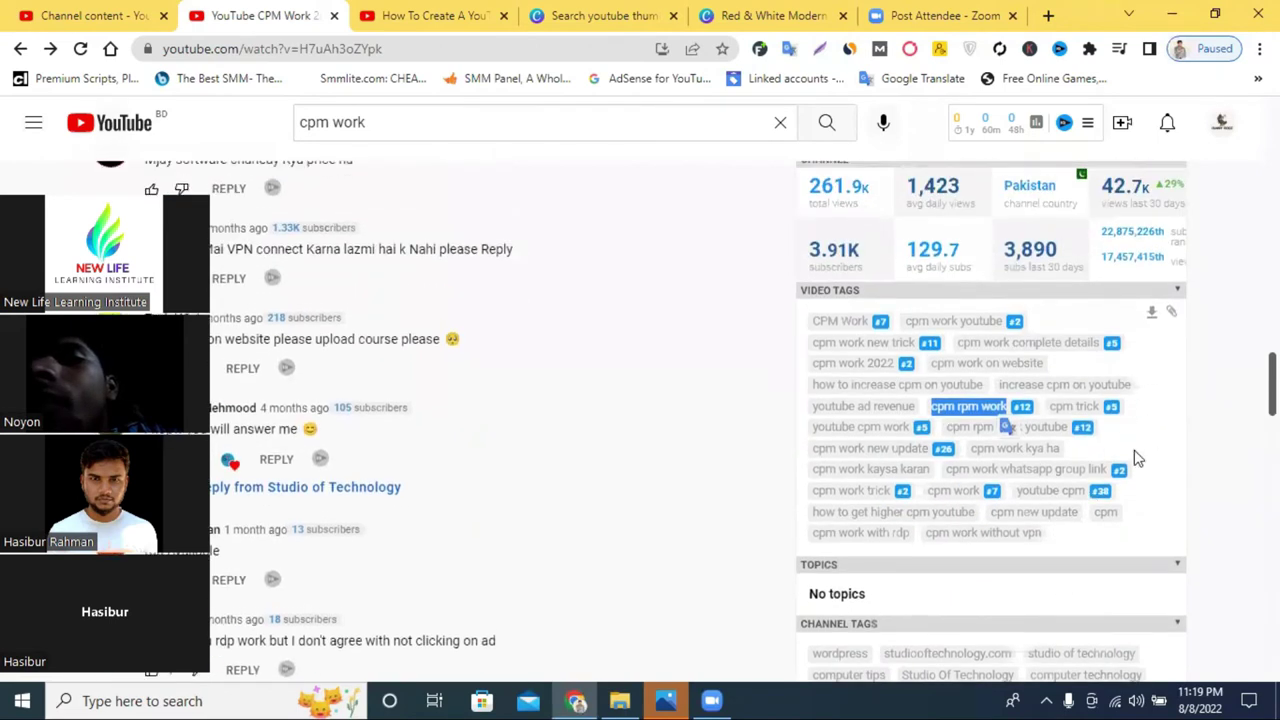
pyautogui.click(1172, 315)
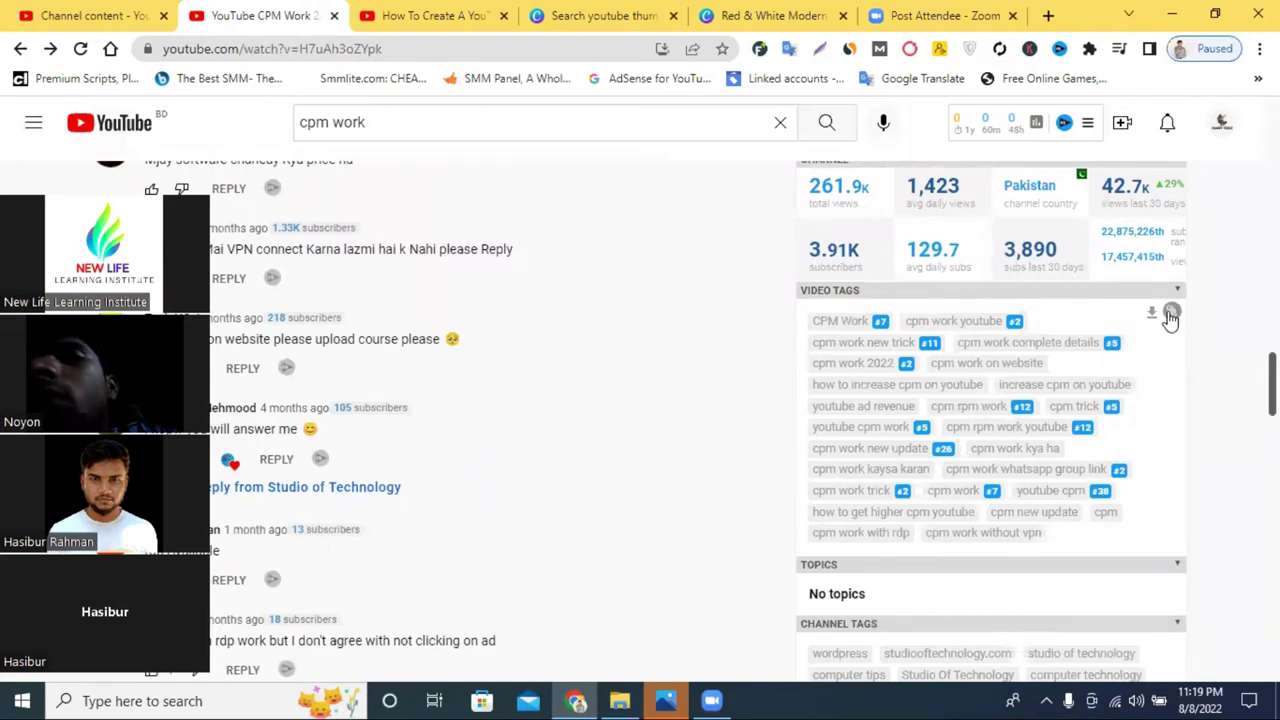
pyautogui.click(80, 15)
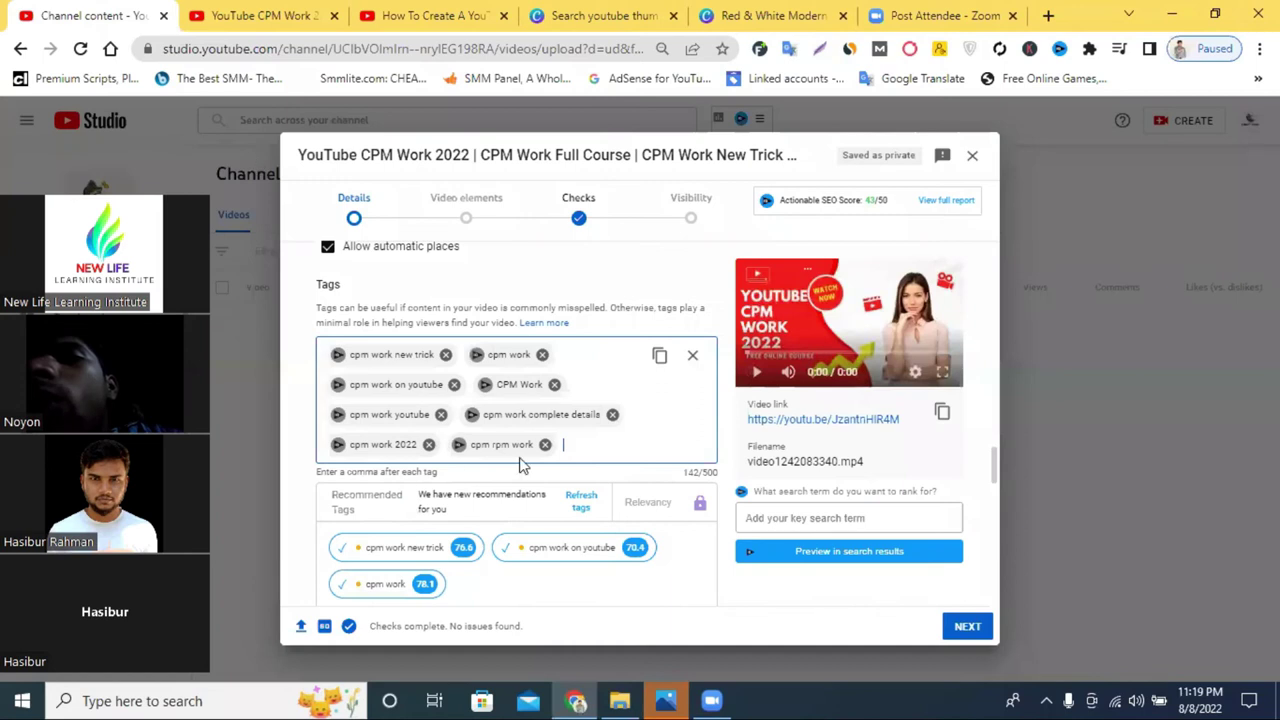
pyautogui.rightClick(590, 440)
pyautogui.click(634, 289)
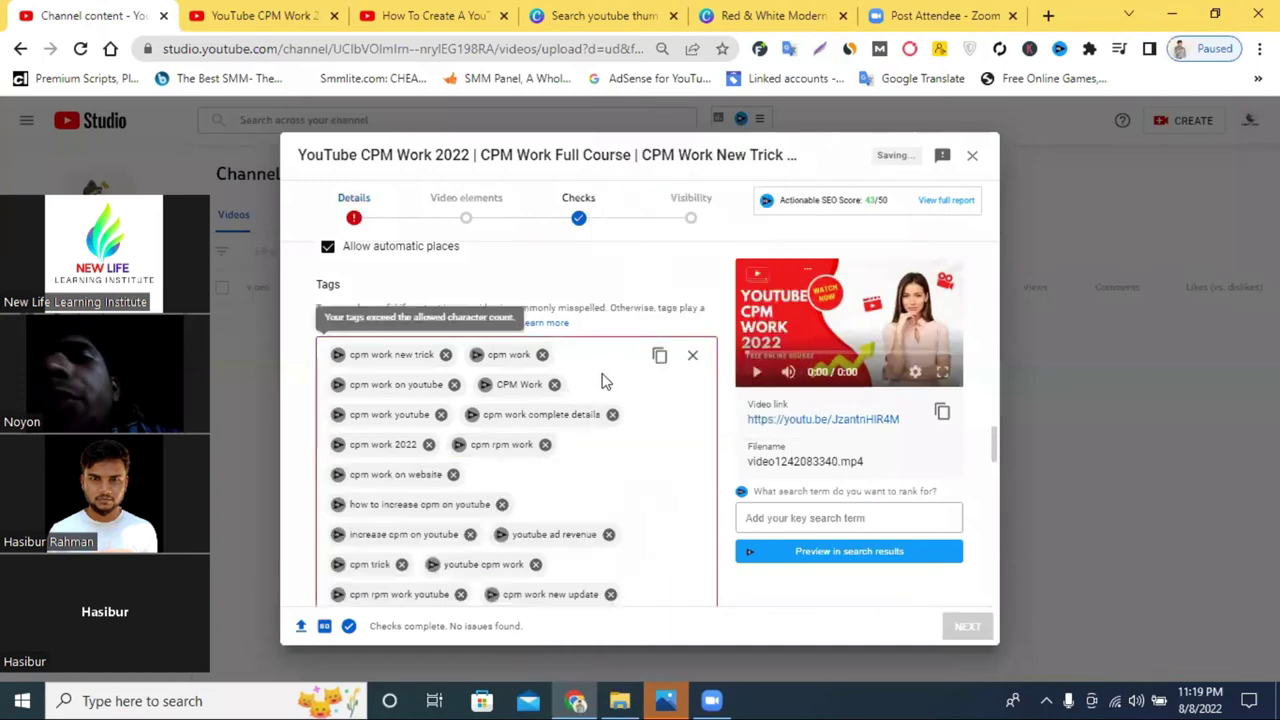
# Step: Remove the tags "youtube ad revenue", "cpm work kya ha", "cpm work whatsapp group link" and "cpm work with rdp" from the upload
pyautogui.click(608, 442)
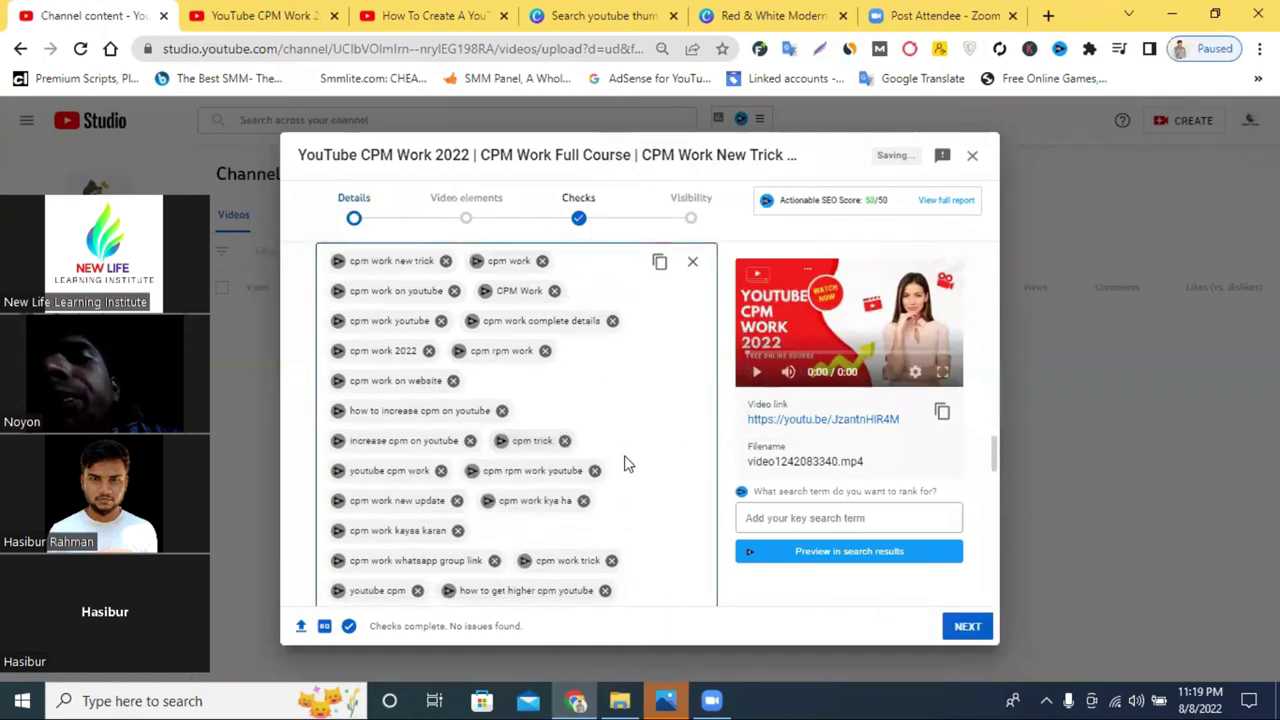
pyautogui.scroll(-1, 585, 445)
pyautogui.click(583, 407)
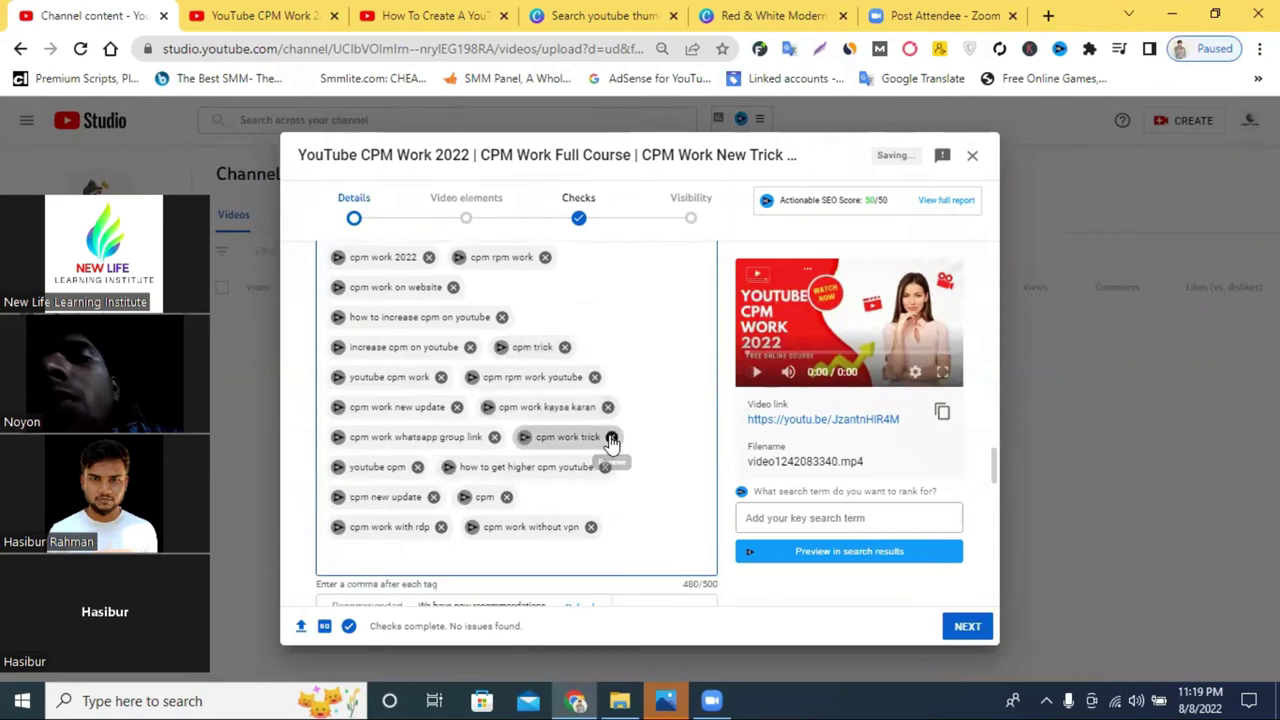
pyautogui.scroll(-1, 600, 455)
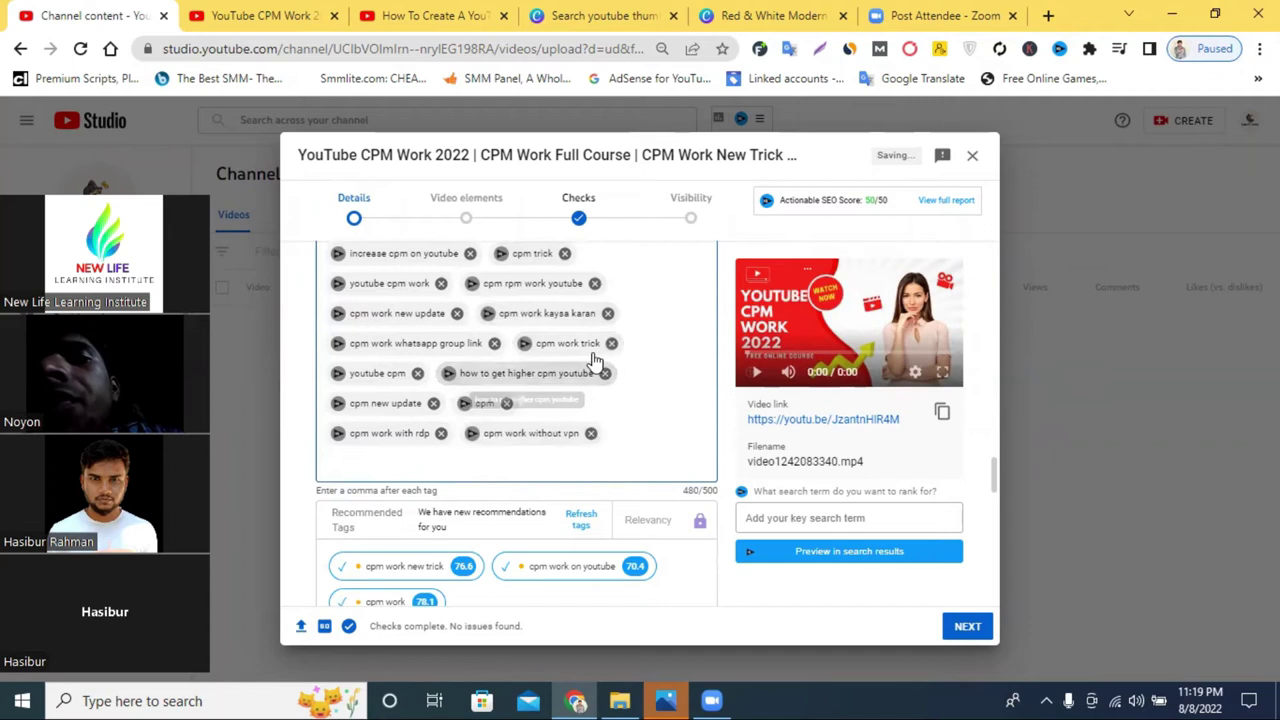
pyautogui.click(494, 343)
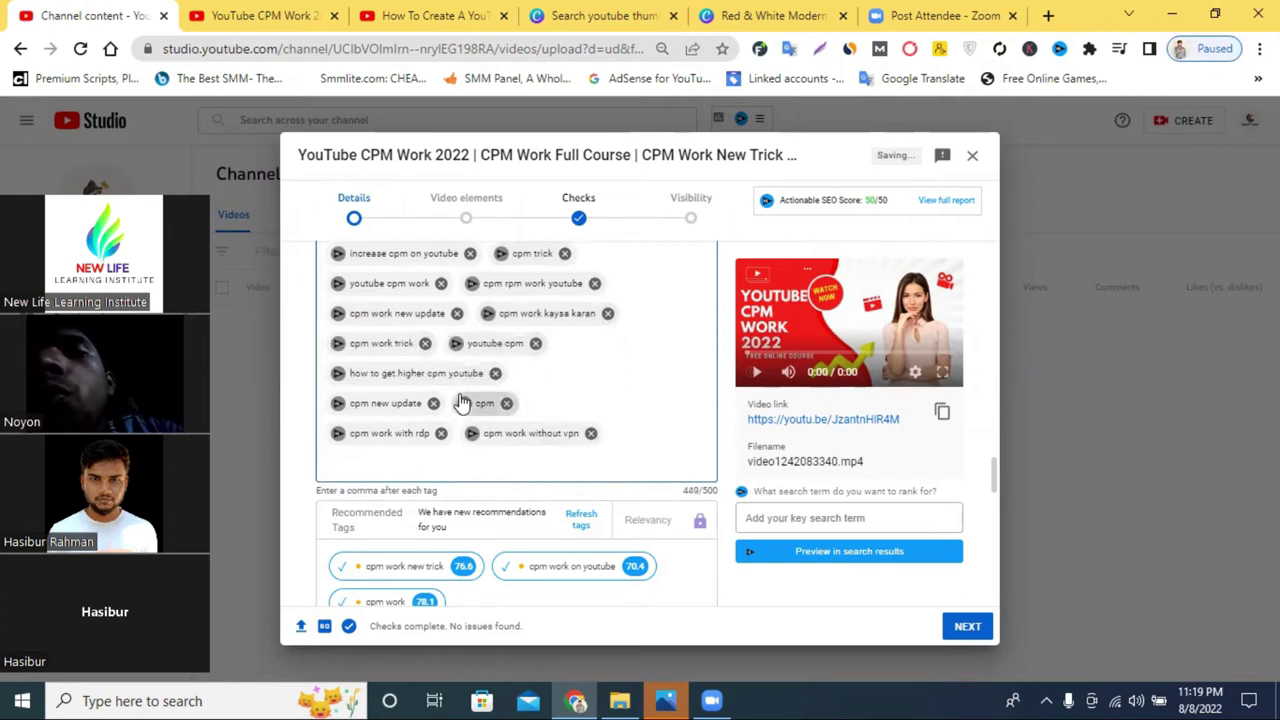
pyautogui.click(440, 434)
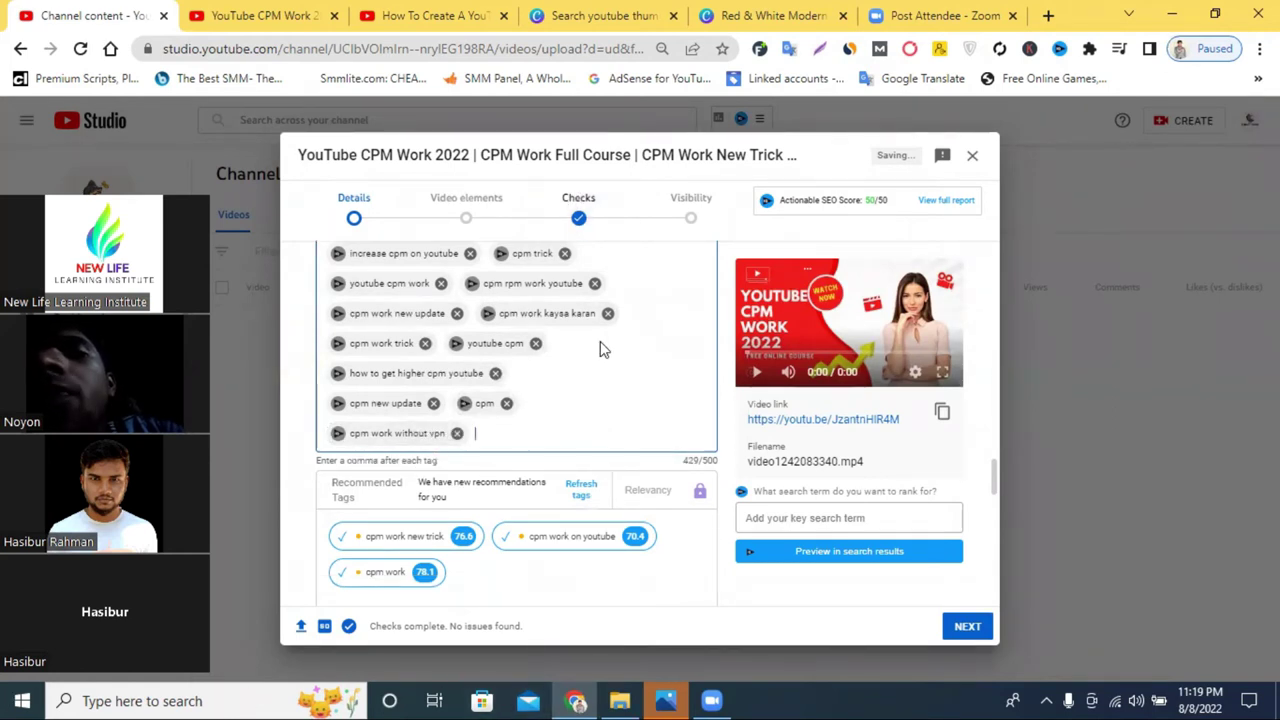
# Step: Change the single bar separators between the phrases of the video title to double bars "||"
pyautogui.scroll(5, 610, 335)
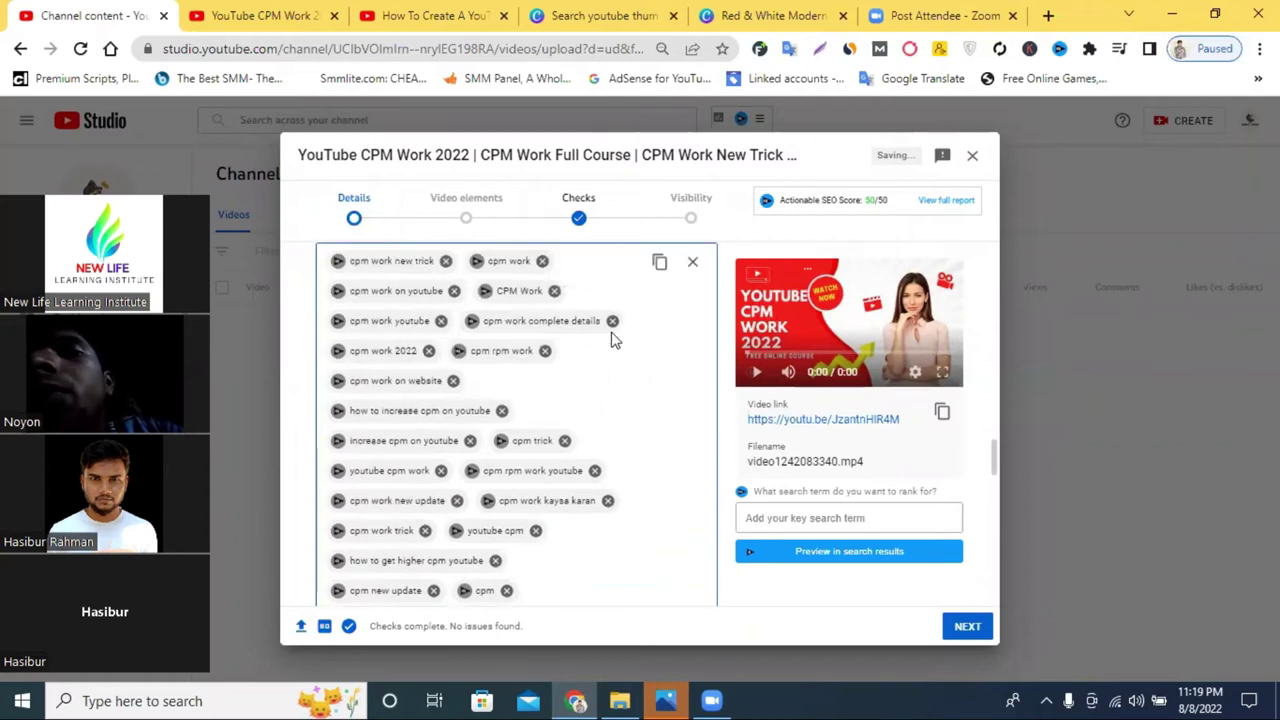
pyautogui.scroll(2, 613, 340)
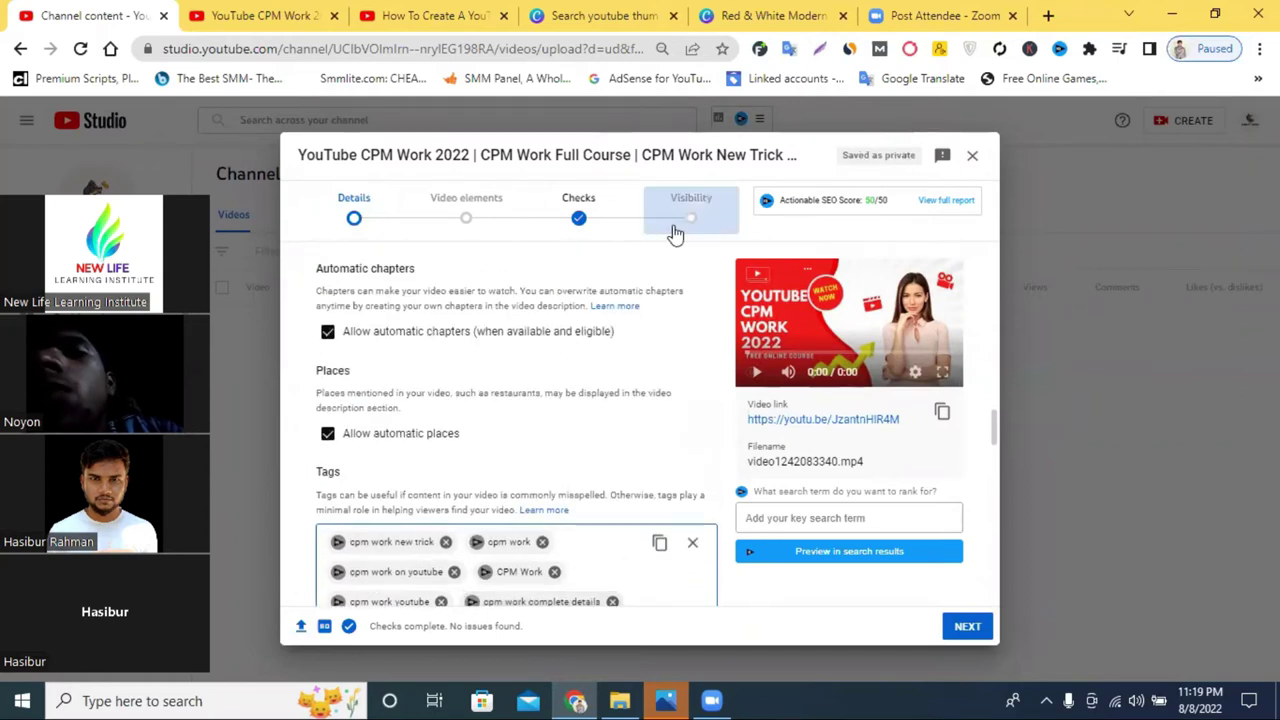
pyautogui.scroll(1, 640, 320)
pyautogui.scroll(10, 640, 320)
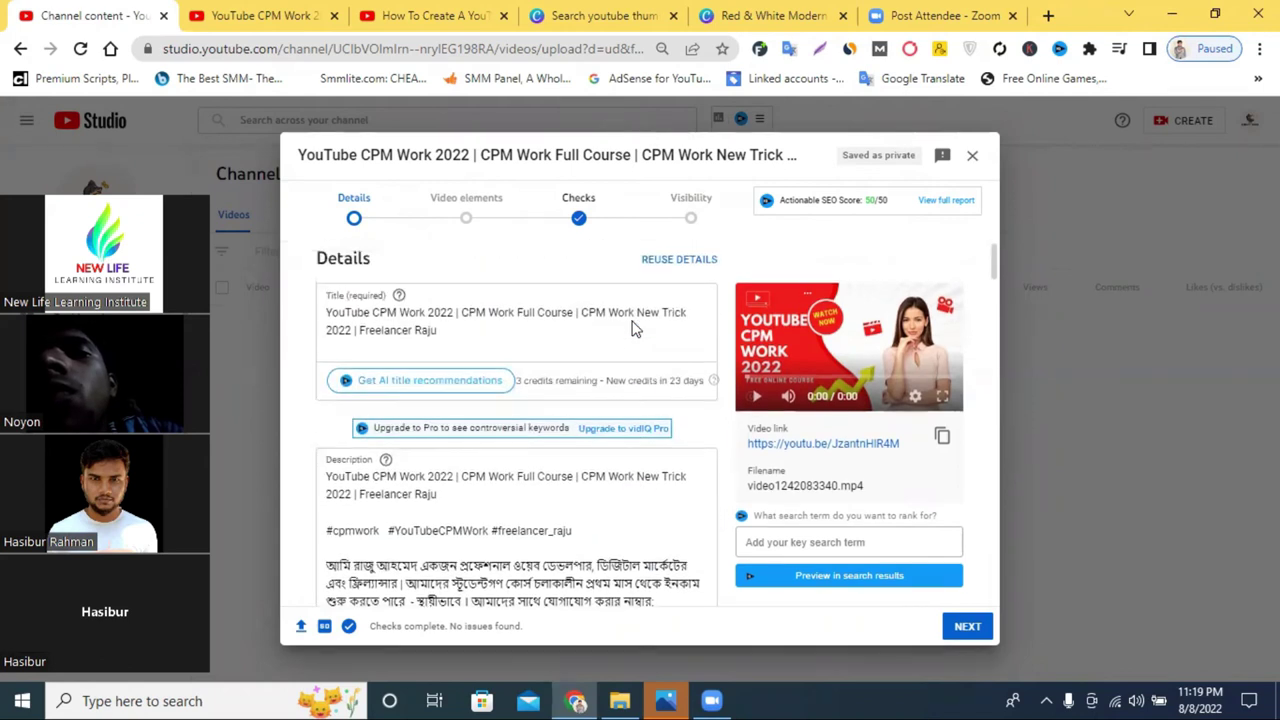
pyautogui.moveTo(326, 313); pyautogui.dragTo(427, 313)
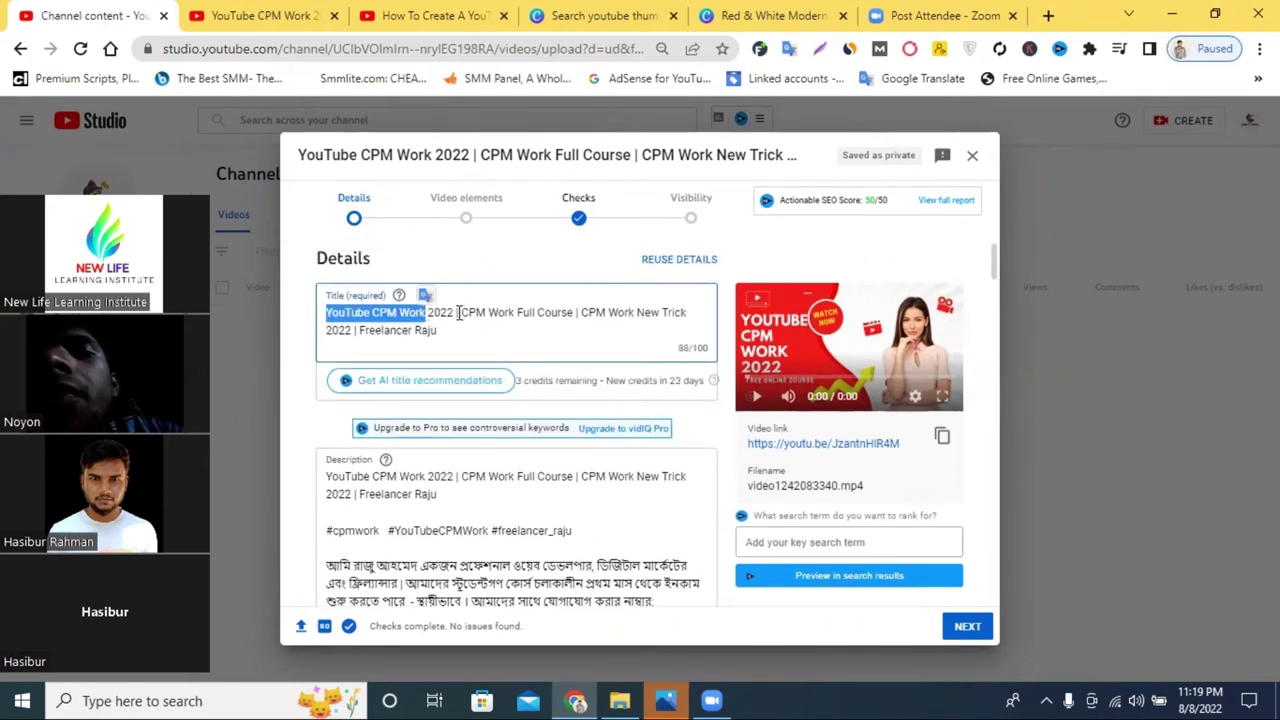
pyautogui.click(458, 313)
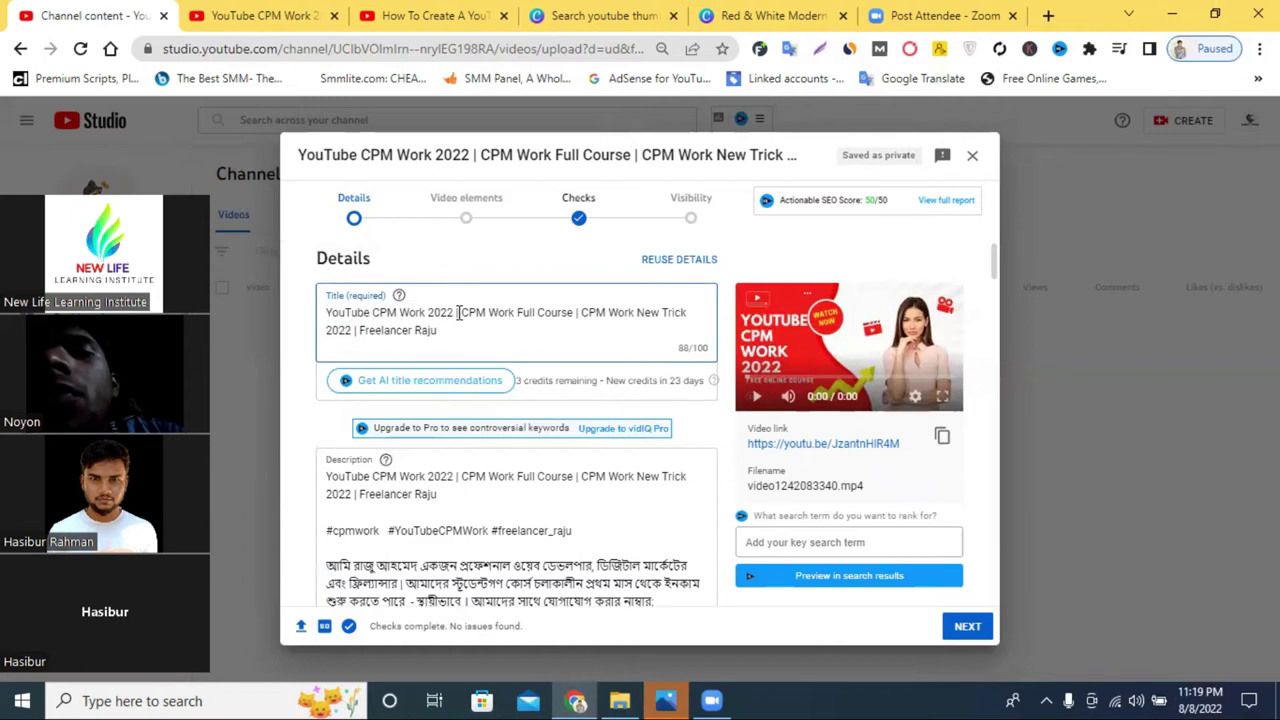
pyautogui.write('|')
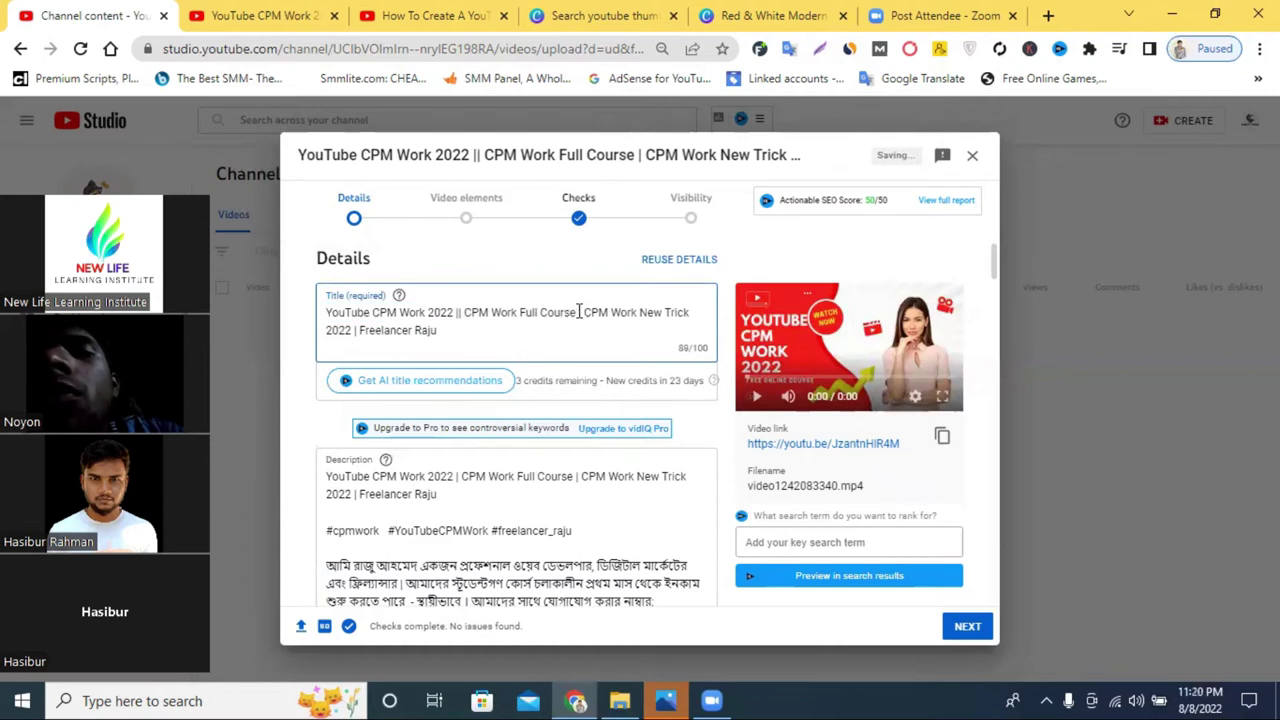
pyautogui.write('|')
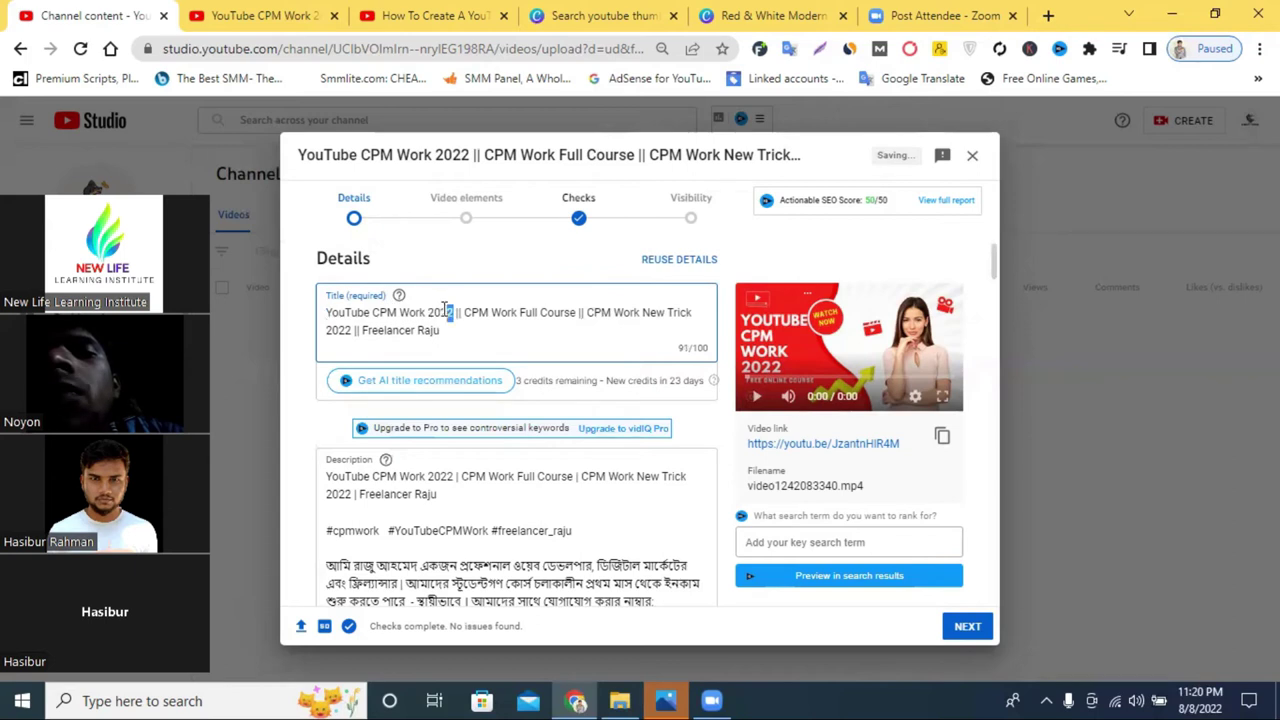
# Step: Copy the phrase "YouTube CPM Work 2022" from the video title and highlight the title's individual keyword phrases
pyautogui.moveTo(444, 310); pyautogui.dragTo(338, 316)
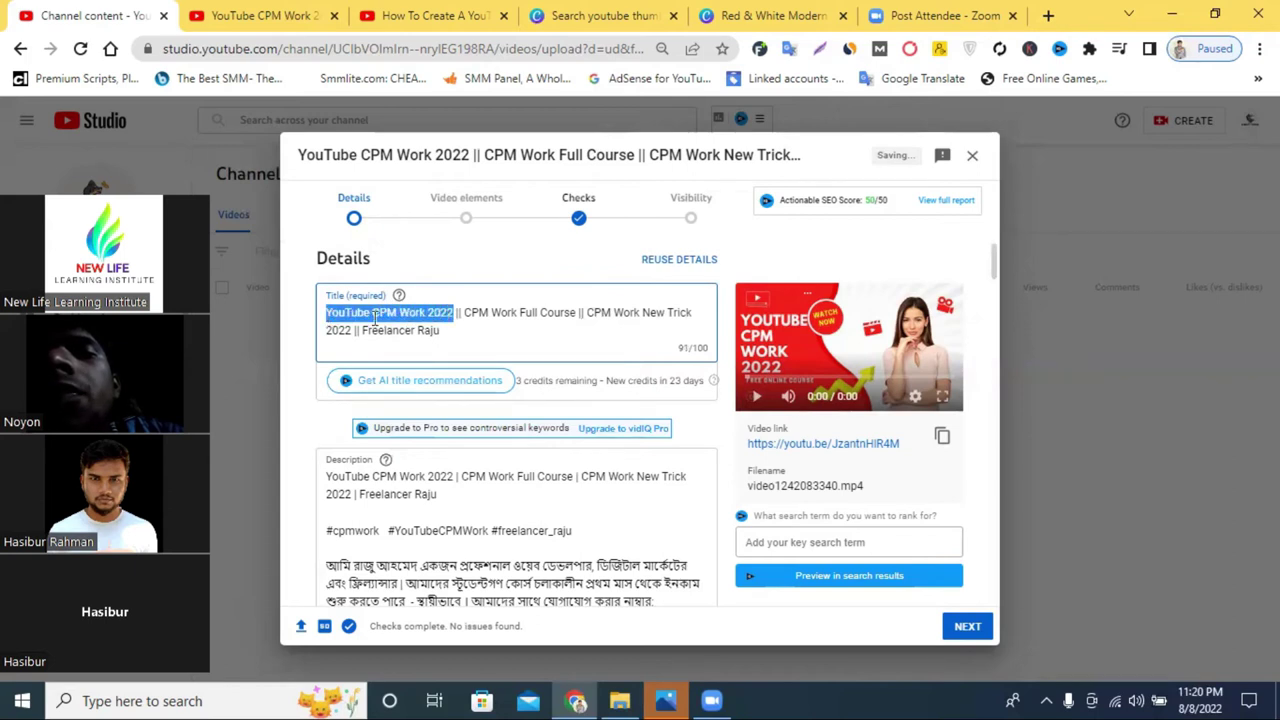
pyautogui.rightClick(457, 318)
pyautogui.click(466, 389)
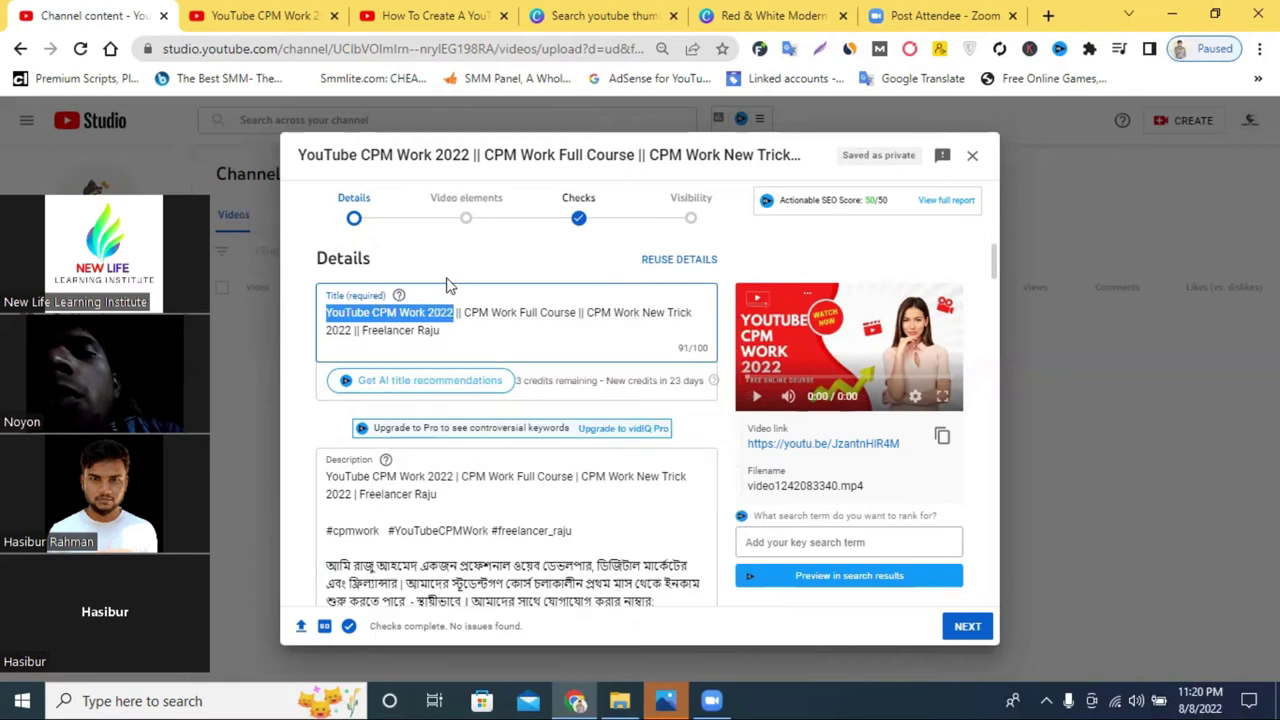
pyautogui.click(462, 312)
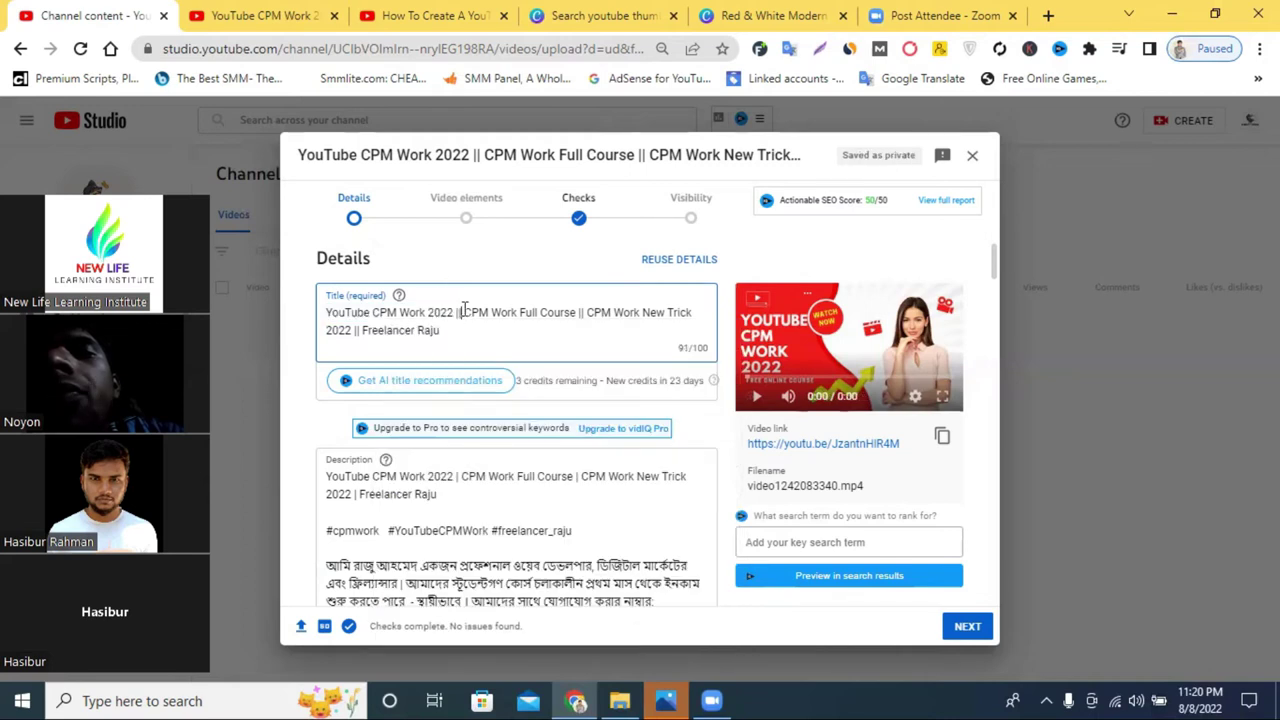
pyautogui.moveTo(463, 312); pyautogui.dragTo(562, 314)
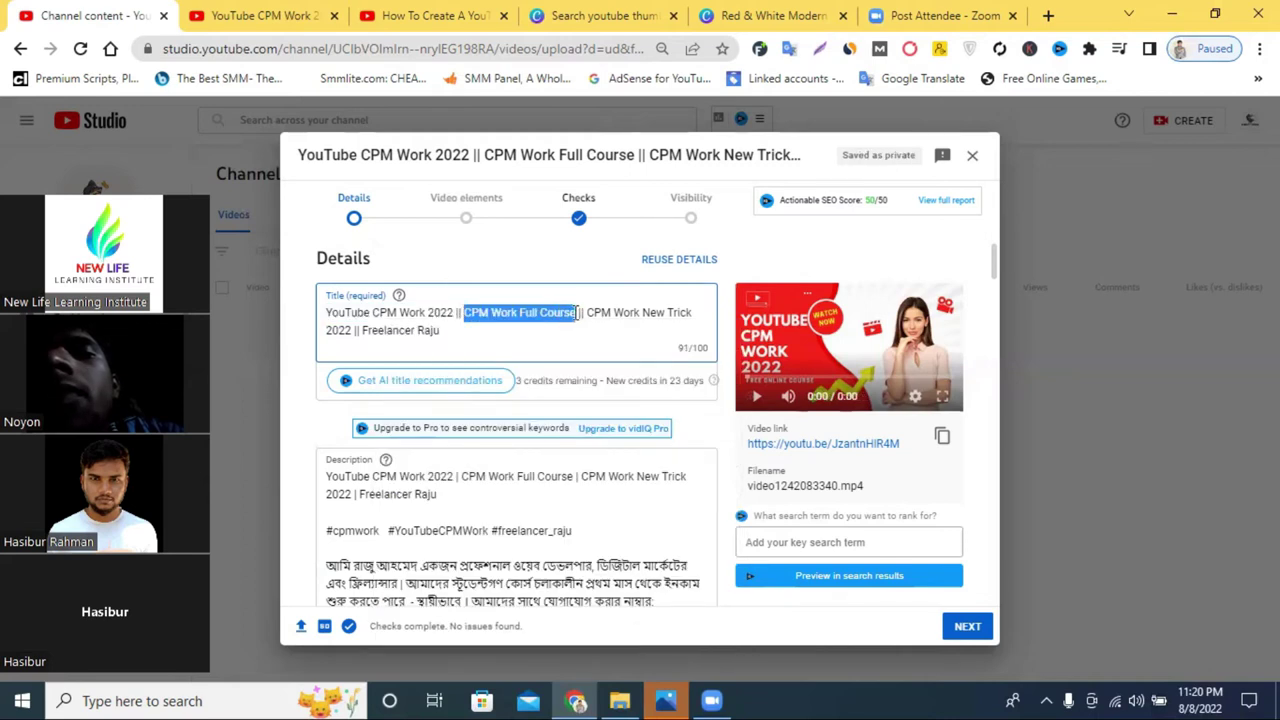
pyautogui.moveTo(588, 314); pyautogui.dragTo(641, 336)
pyautogui.click(535, 332)
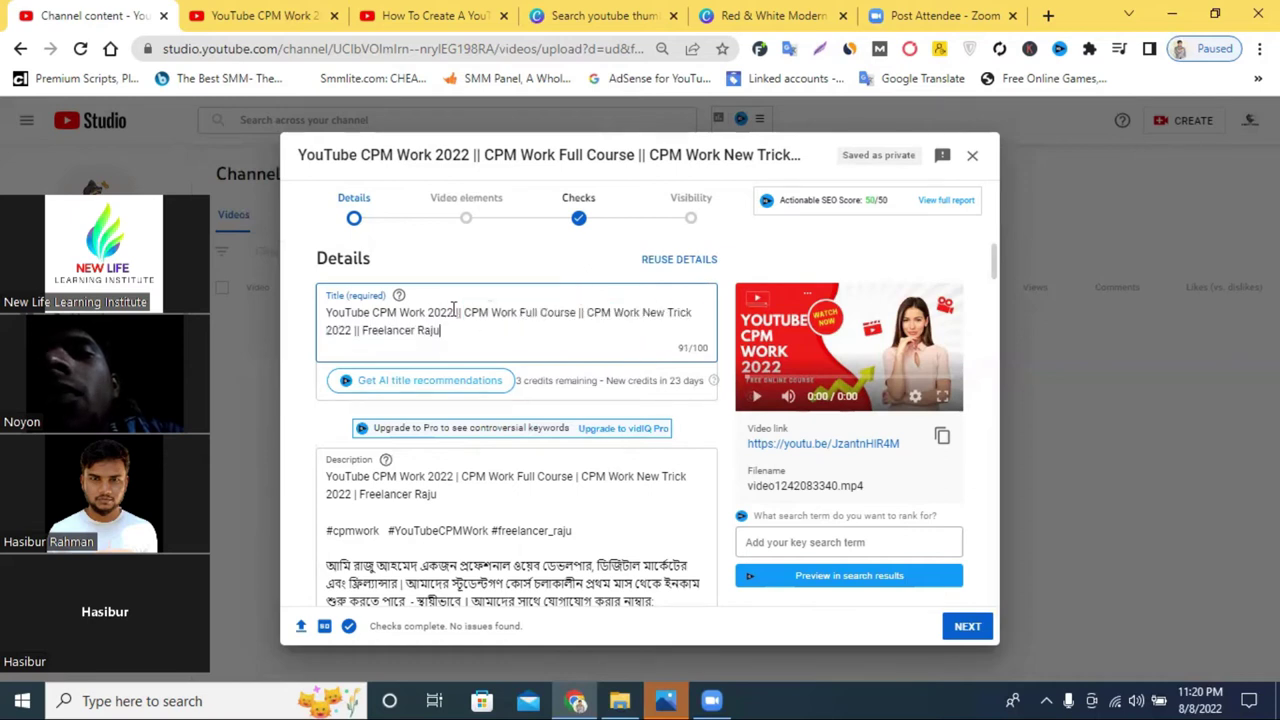
pyautogui.moveTo(453, 312); pyautogui.dragTo(324, 314)
# Step: Open the Keyword Inspector from the recommended tag "cpm work new trick" and search for "YouTube CPM Work 2022" instead
pyautogui.scroll(-2, 716, 354)
pyautogui.scroll(-15, 716, 354)
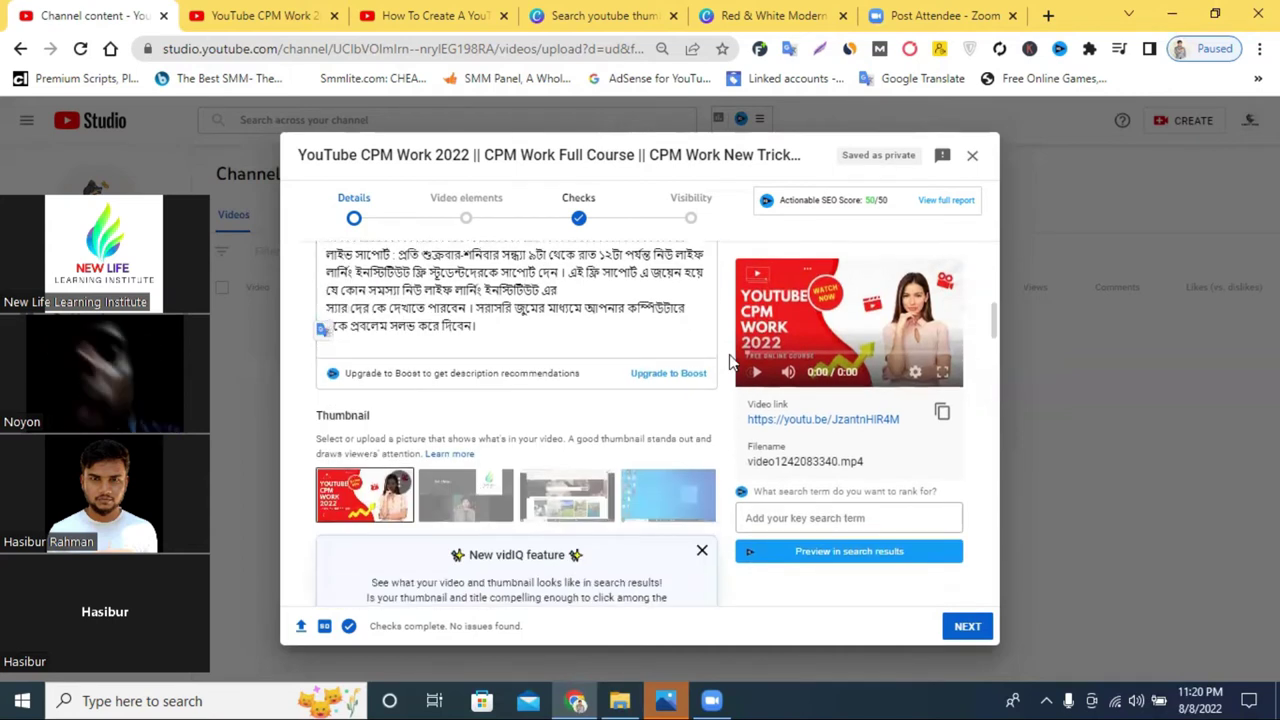
pyautogui.scroll(-5, 731, 360)
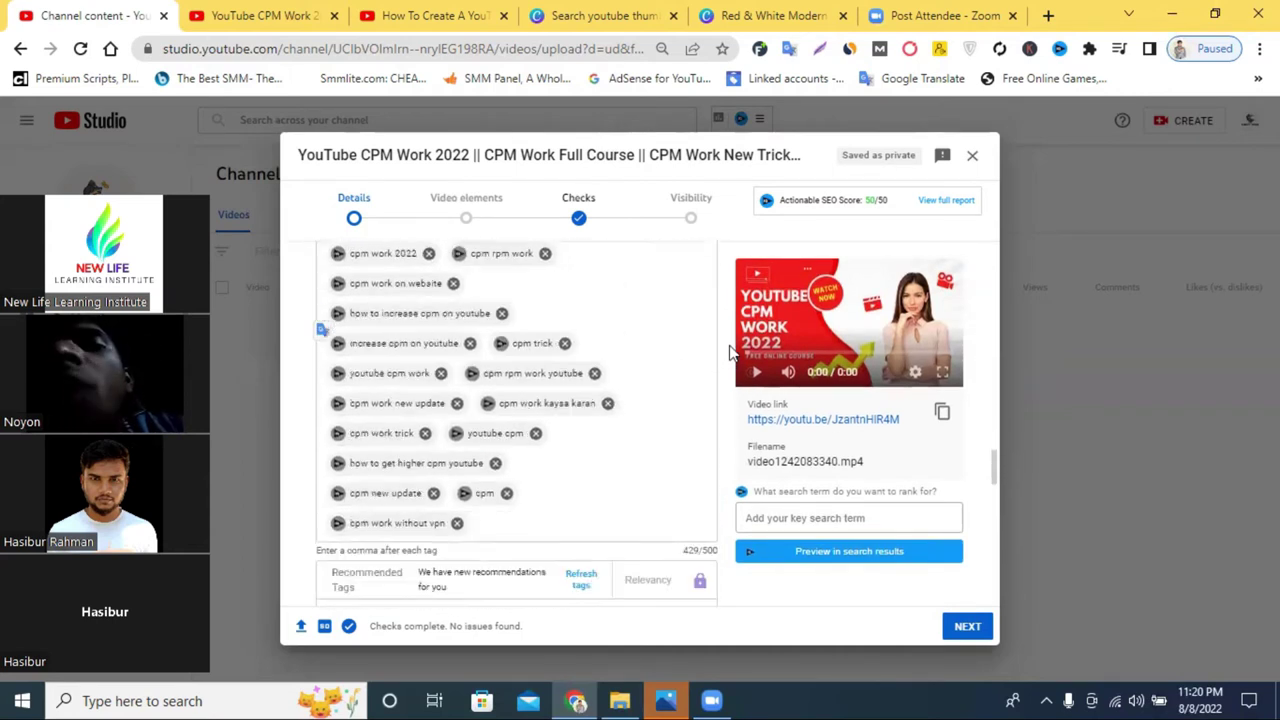
pyautogui.moveTo(412, 517)
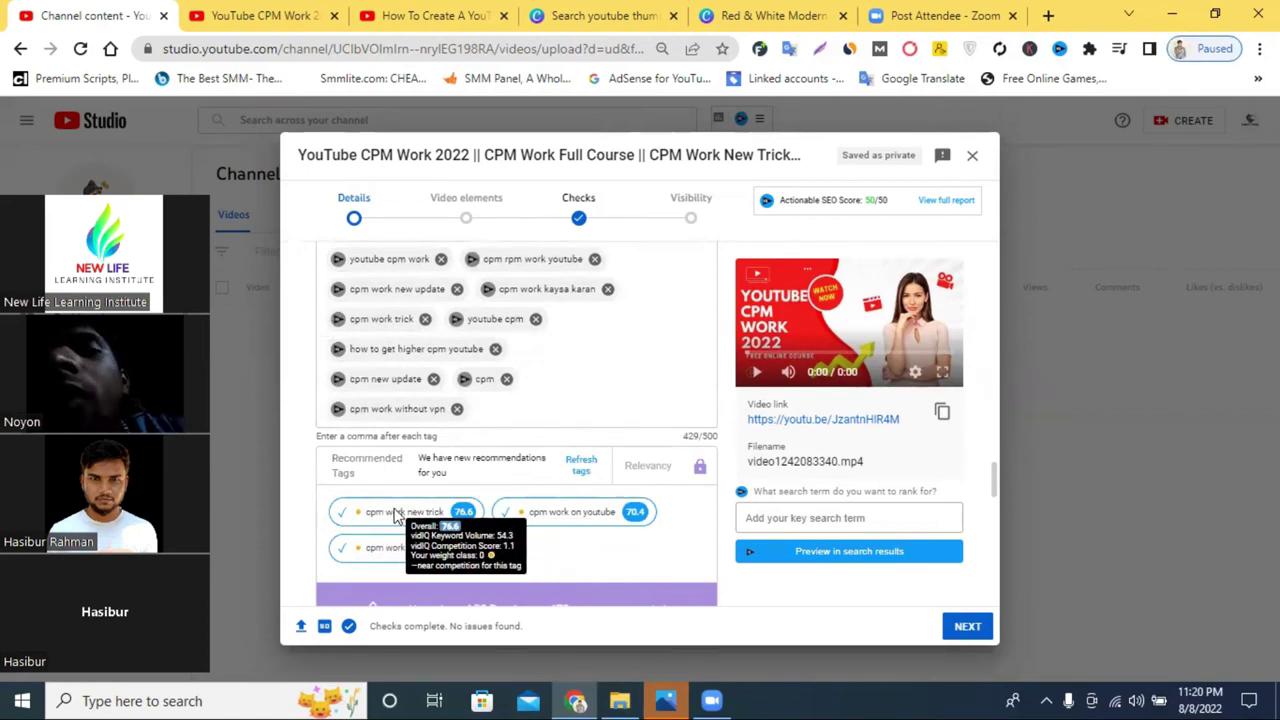
pyautogui.click(397, 515)
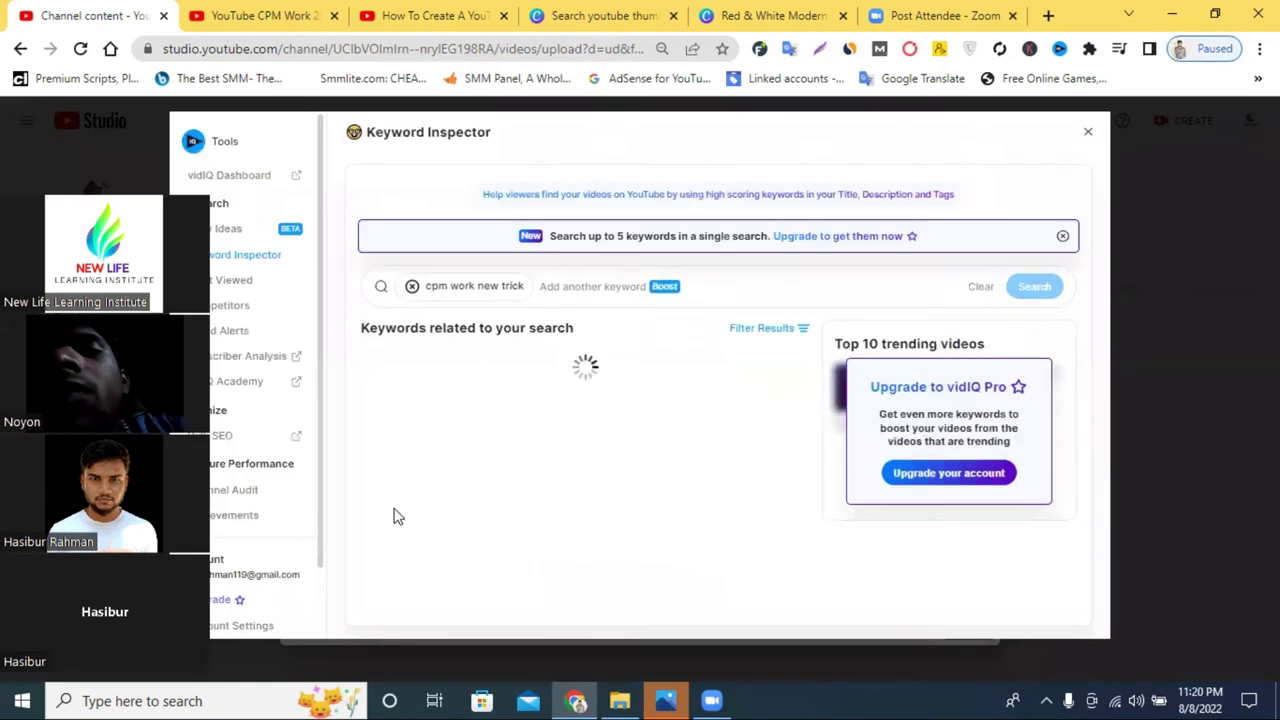
pyautogui.click(412, 286)
pyautogui.rightClick(444, 288)
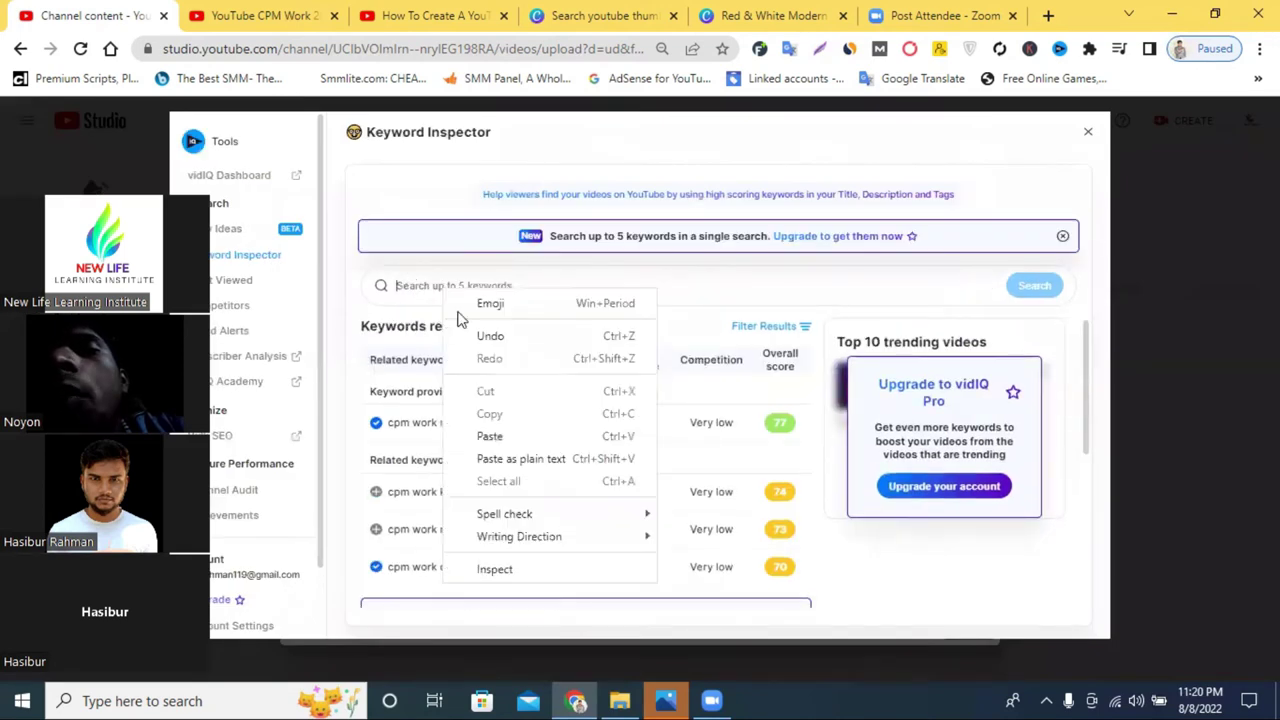
pyautogui.click(503, 436)
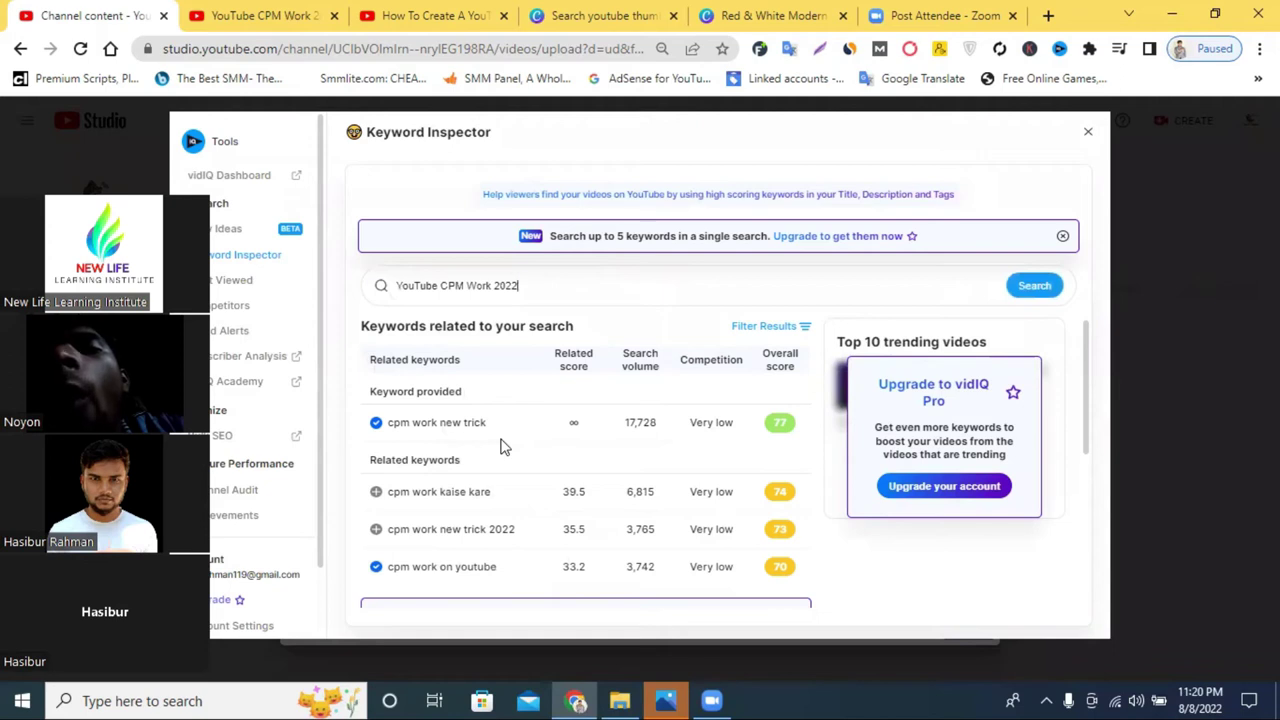
pyautogui.click(1018, 287)
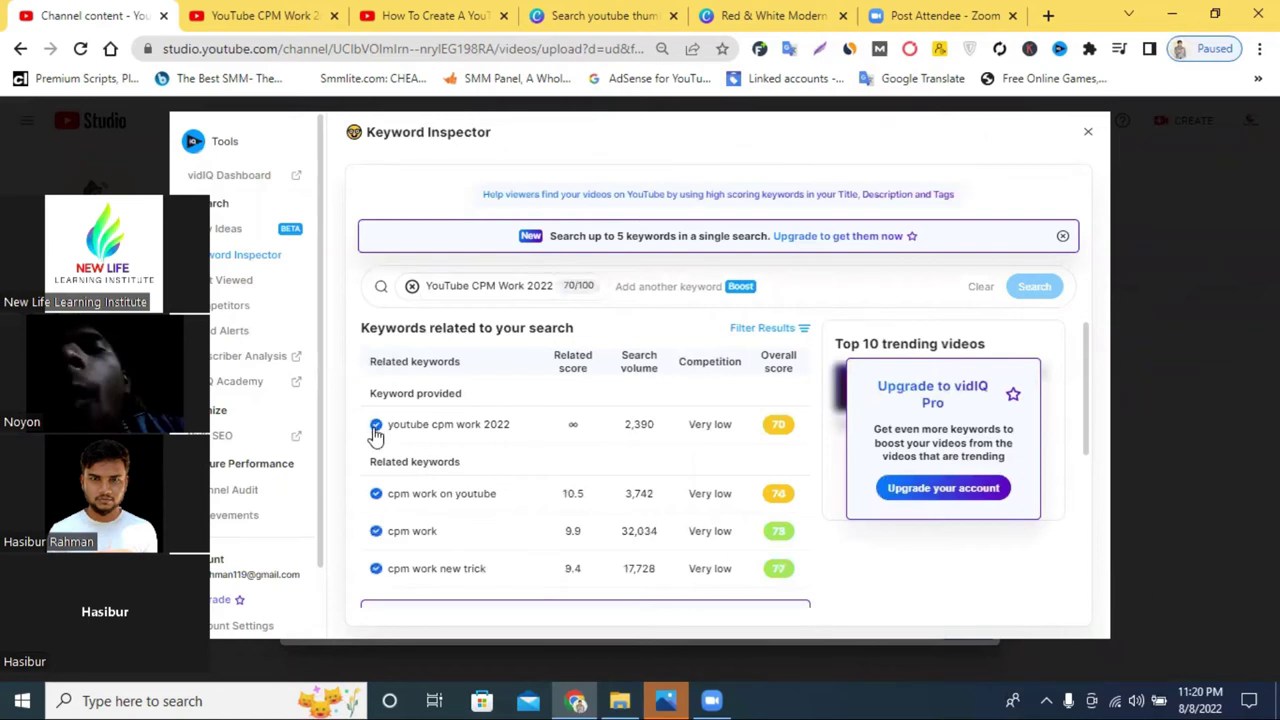
# Step: Add the keyword "youtube cpm work 2022" to the upload's tags, inspect it and close the Keyword Inspector
pyautogui.scroll(-2, 517, 400)
pyautogui.scroll(2, 600, 420)
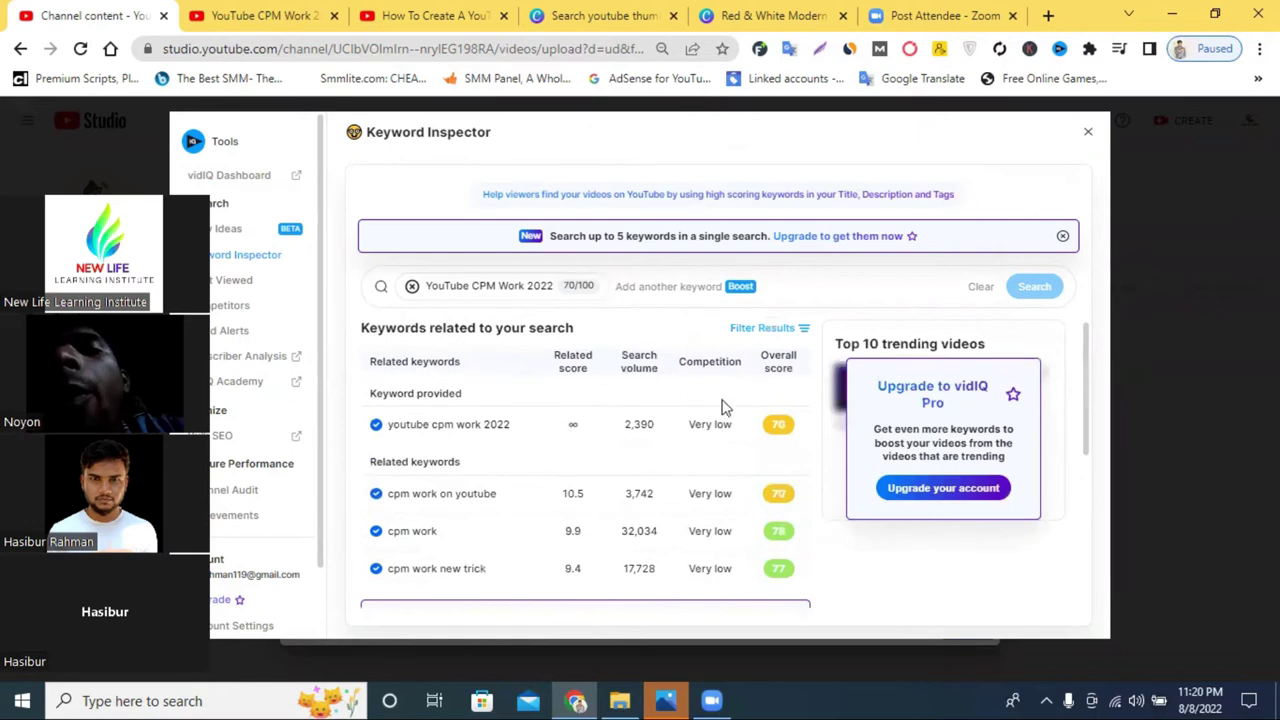
pyautogui.click(437, 428)
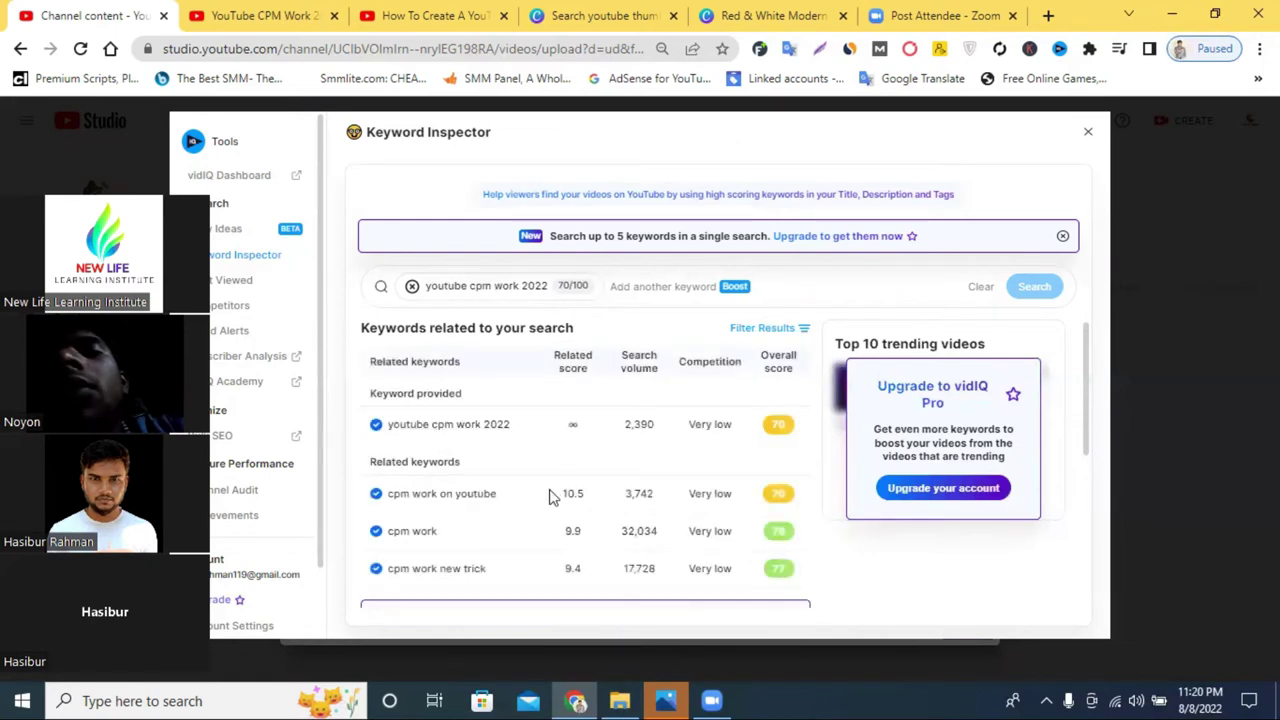
pyautogui.click(1090, 135)
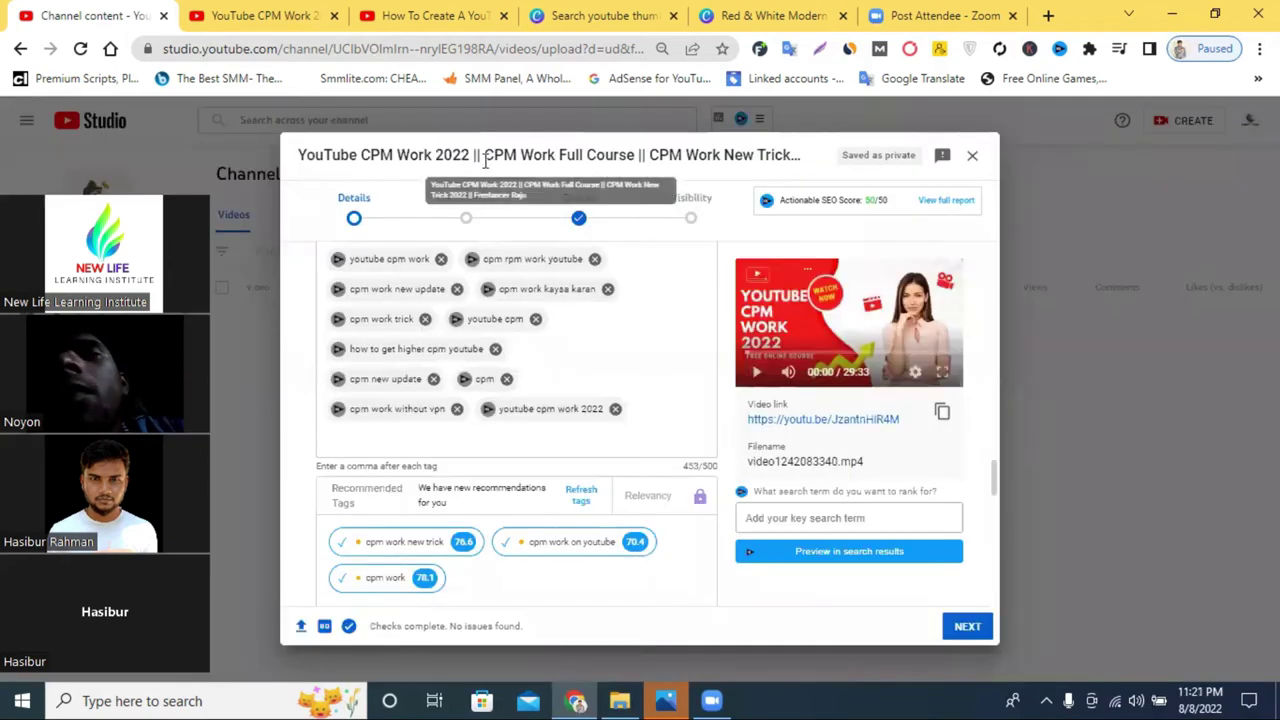
# Step: Look up the title phrase "CPM Work Full Course" in the Keyword Inspector and add that keyword to the upload's tags
pyautogui.moveTo(485, 160); pyautogui.dragTo(636, 158)
pyautogui.rightClick(640, 160)
pyautogui.click(686, 170)
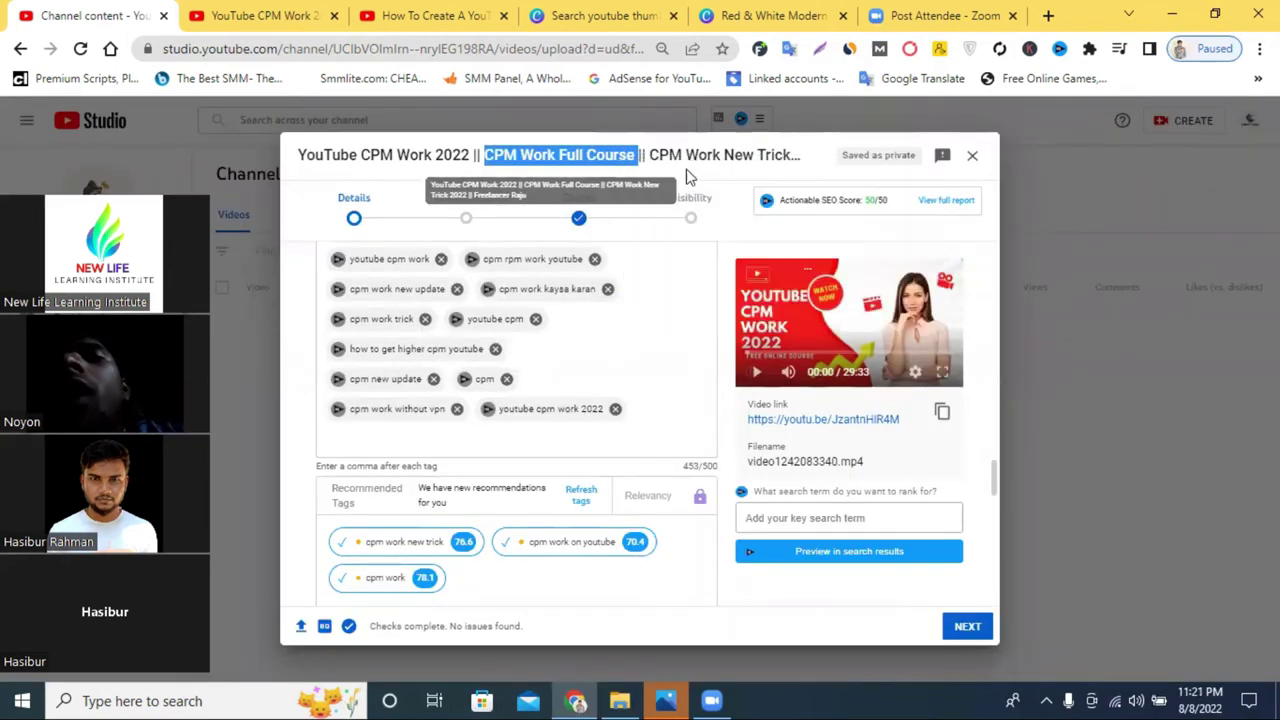
pyautogui.click(422, 544)
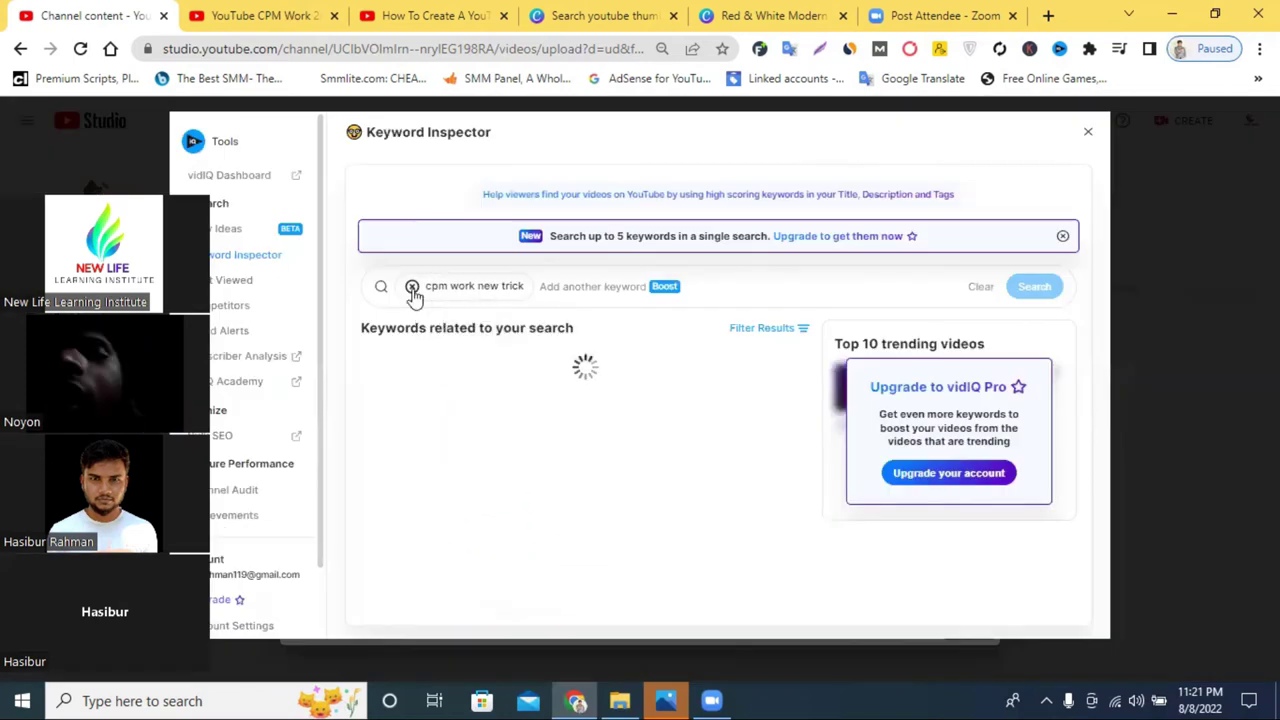
pyautogui.click(413, 288)
pyautogui.rightClick(458, 287)
pyautogui.click(531, 440)
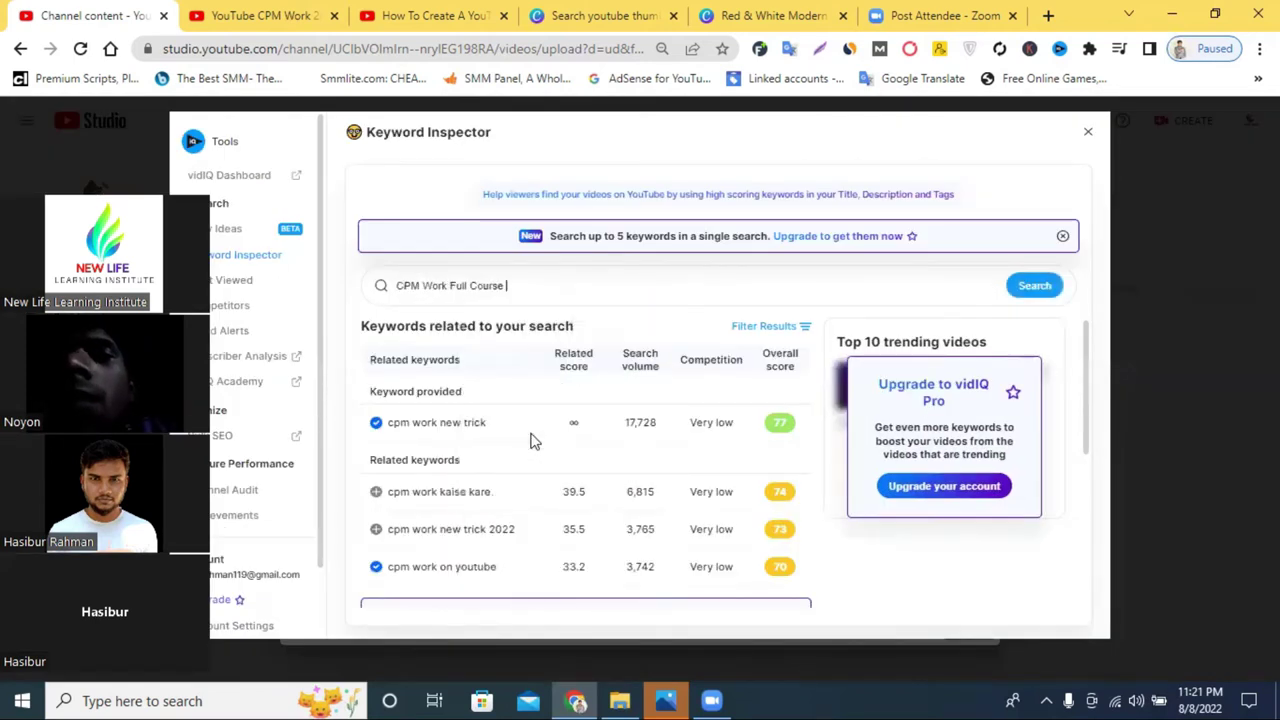
pyautogui.press('Return')
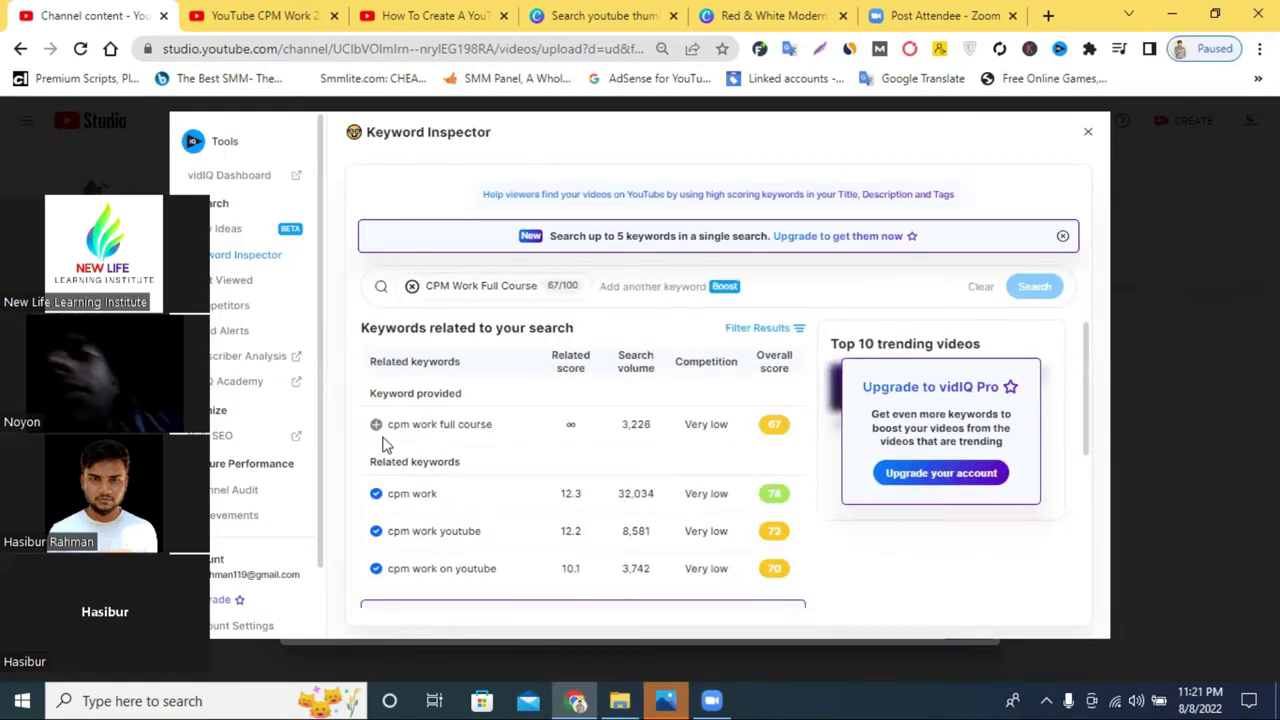
pyautogui.click(1087, 132)
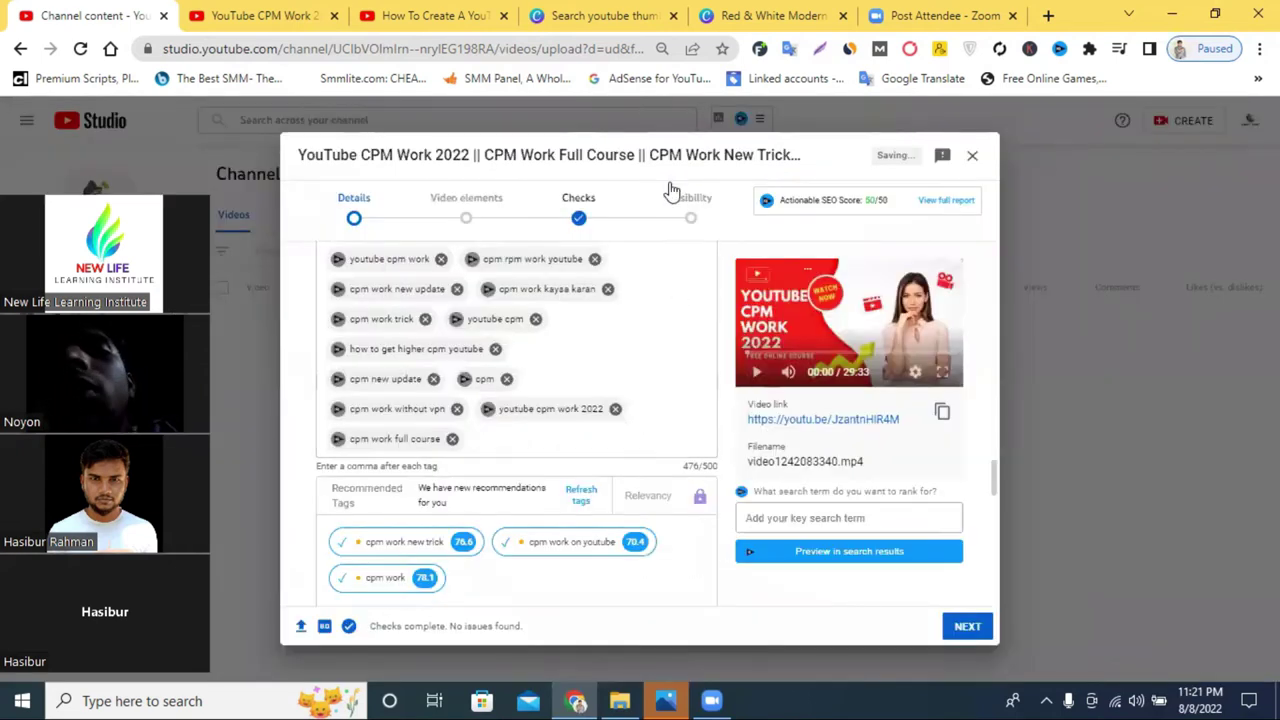
# Step: Copy the creator's channel name from the end of the video title and paste it as another tag
pyautogui.scroll(-5, 669, 340)
pyautogui.scroll(10, 669, 340)
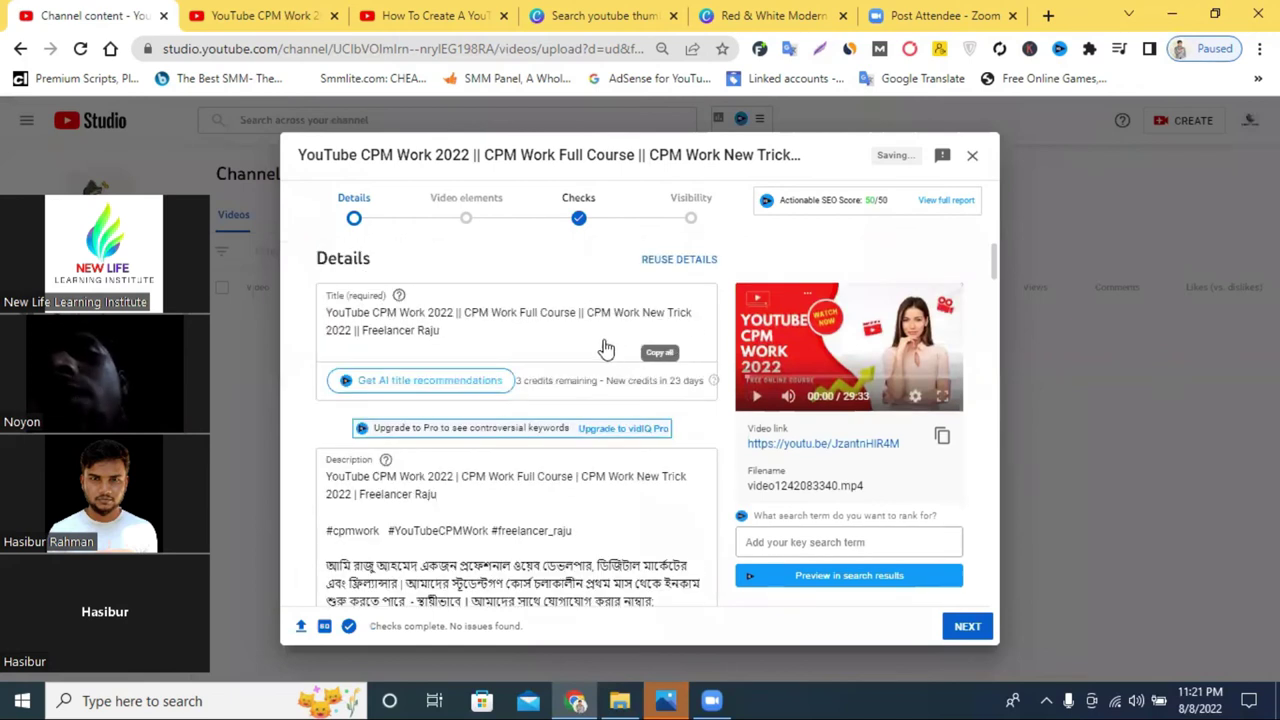
pyautogui.moveTo(462, 341); pyautogui.dragTo(361, 333)
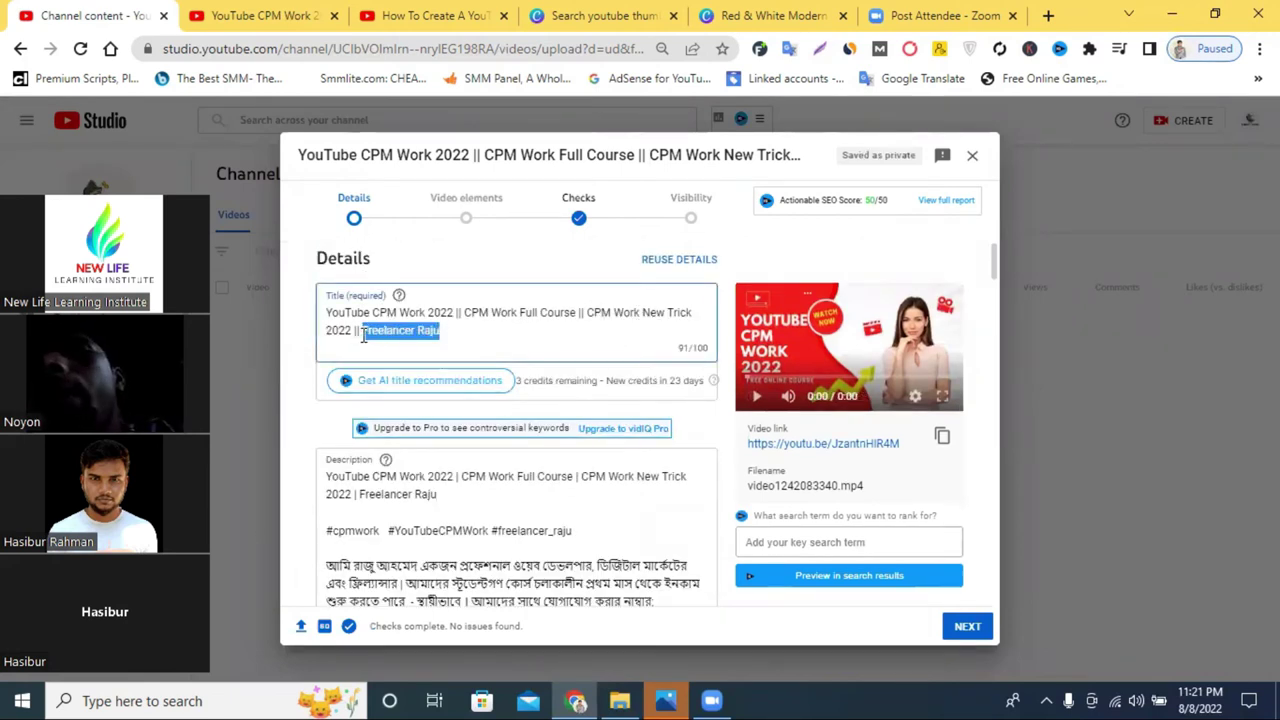
pyautogui.rightClick(426, 334)
pyautogui.click(500, 403)
pyautogui.scroll(-8, 688, 410)
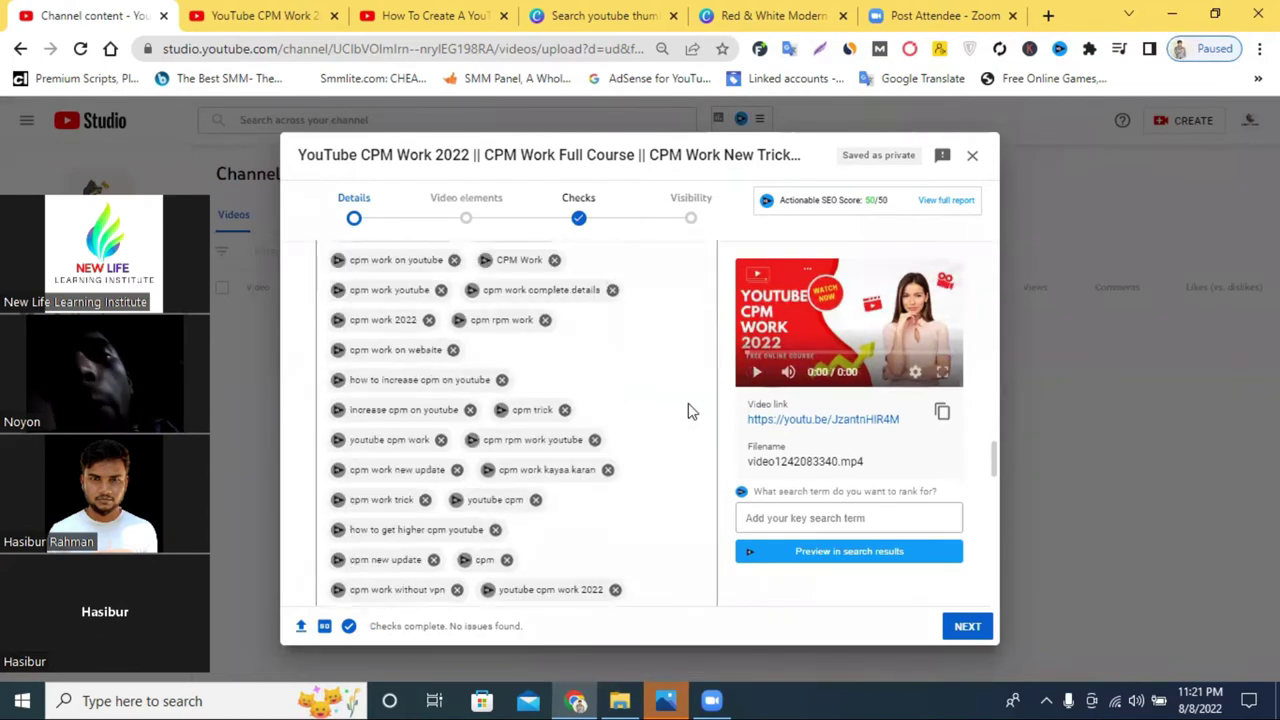
pyautogui.scroll(-3, 640, 400)
pyautogui.click(588, 356)
pyautogui.scroll(2, 557, 392)
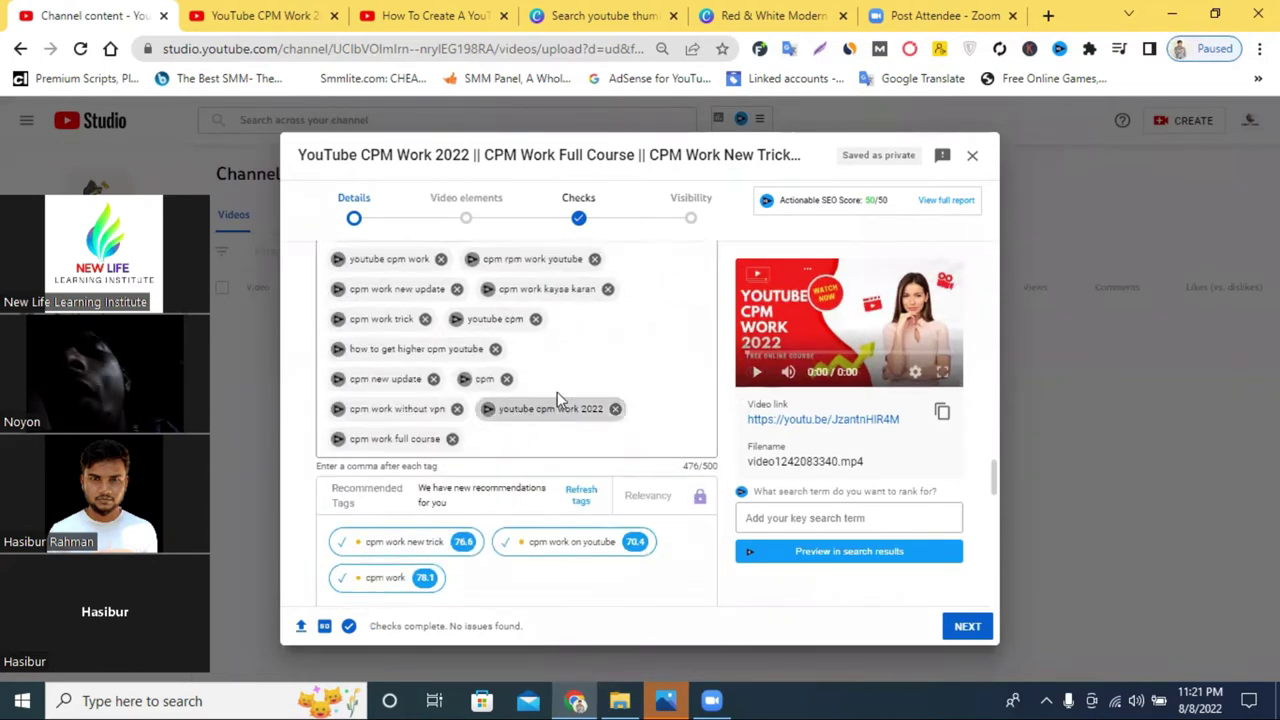
pyautogui.rightClick(522, 443)
pyautogui.click(600, 296)
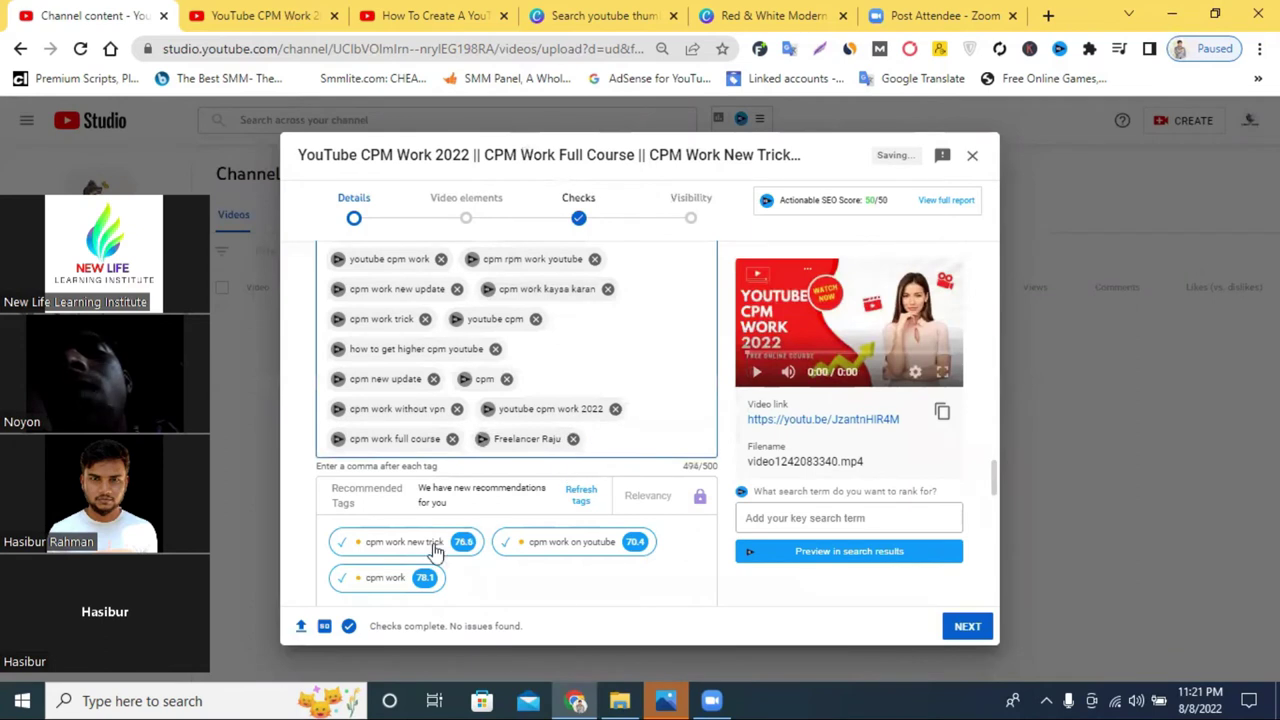
# Step: Try adding the related keyword "cpm work kaise kare" from the Keyword Inspector for "cpm work", and remove that tag again
pyautogui.scroll(-2, 435, 552)
pyautogui.click(420, 391)
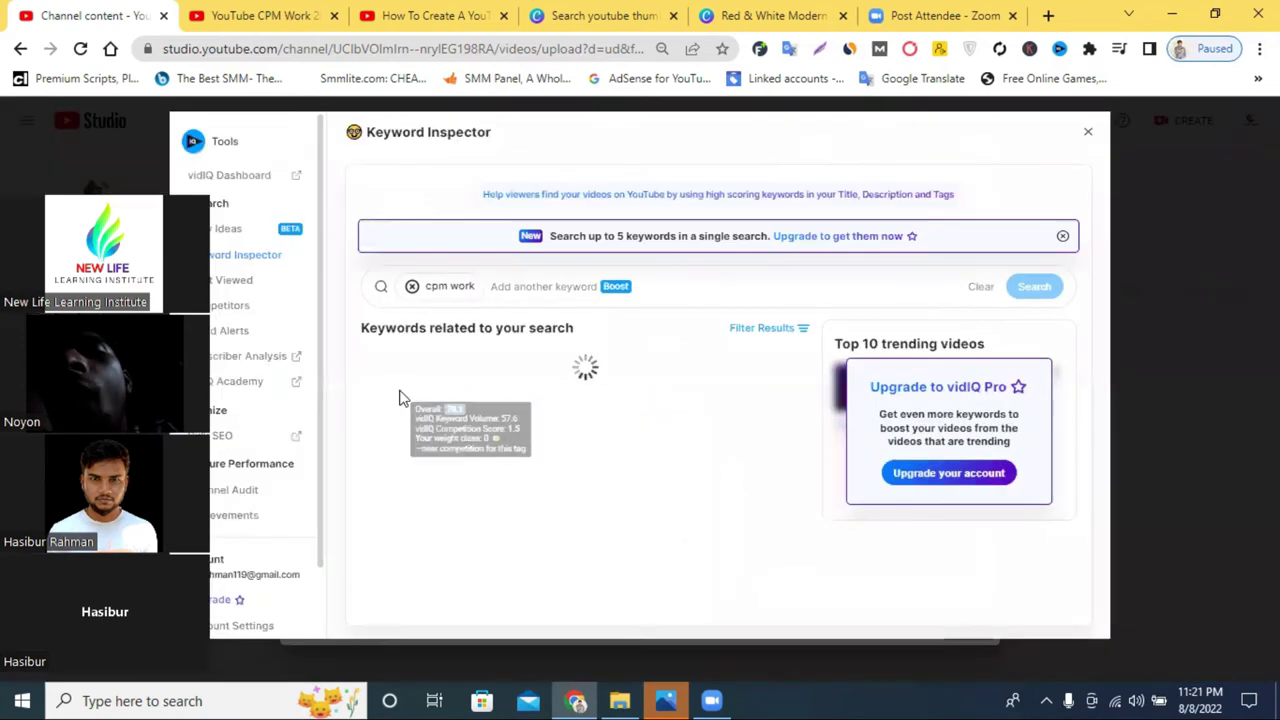
pyautogui.click(412, 287)
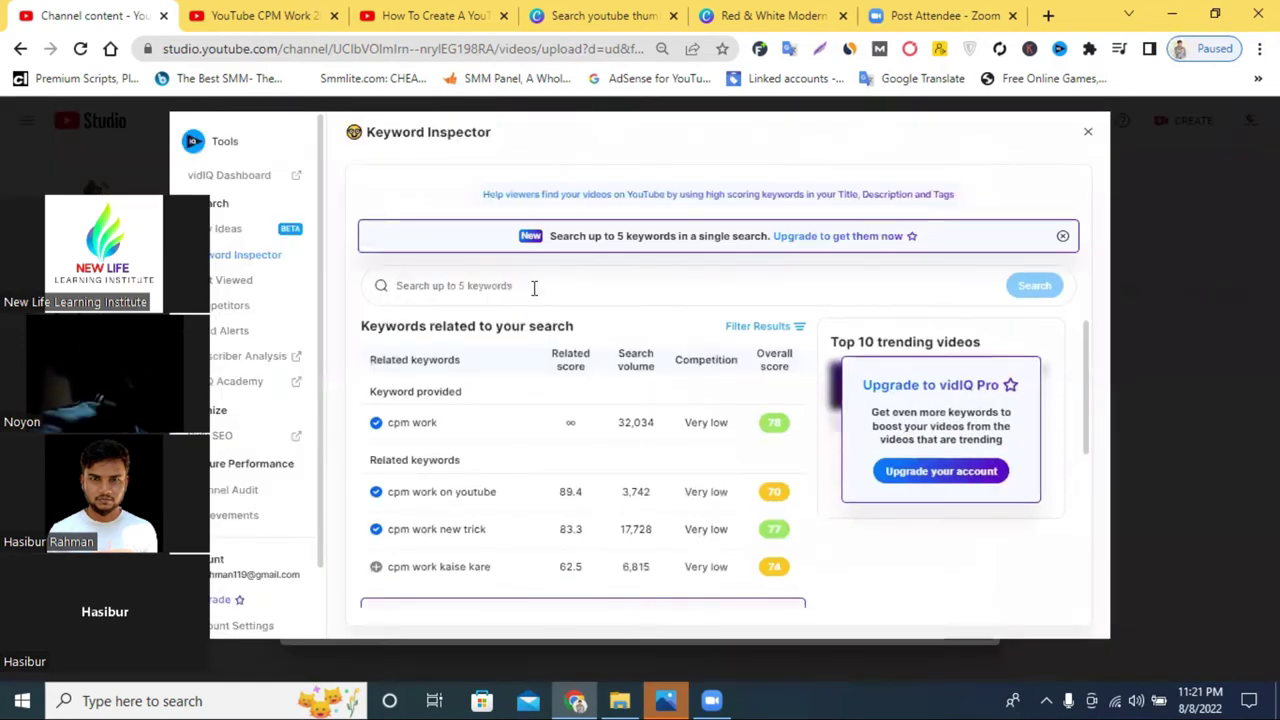
pyautogui.click(377, 567)
pyautogui.click(1088, 131)
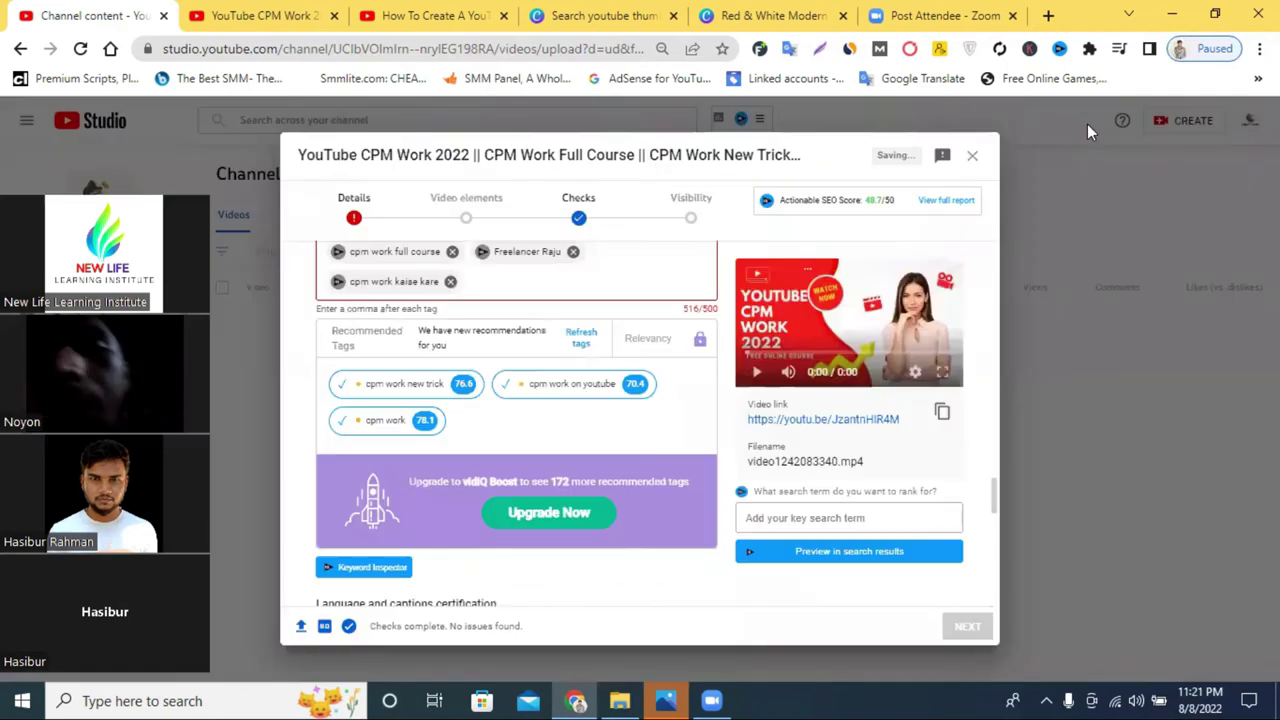
pyautogui.click(450, 282)
pyautogui.scroll(3, 480, 360)
# Step: Examine the tags, video insights and SEO figures of the competitor's "YouTube CPM Work 2022" video
pyautogui.click(486, 12)
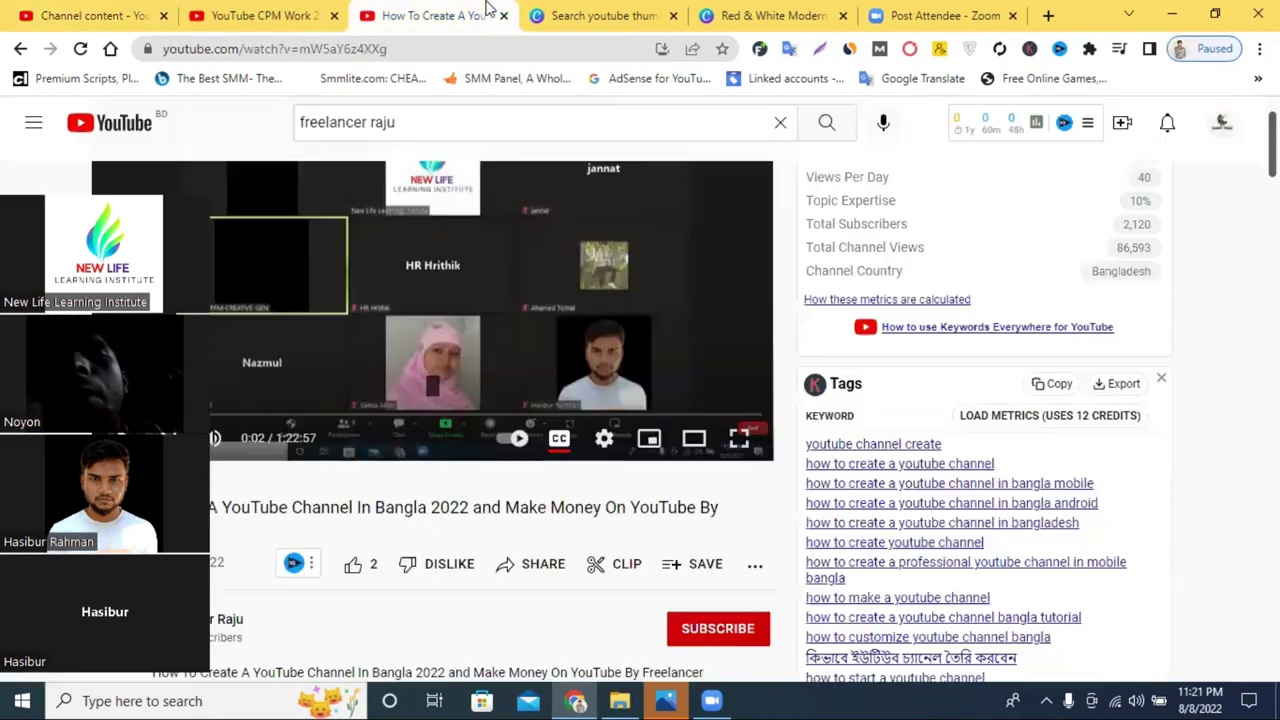
pyautogui.click(298, 12)
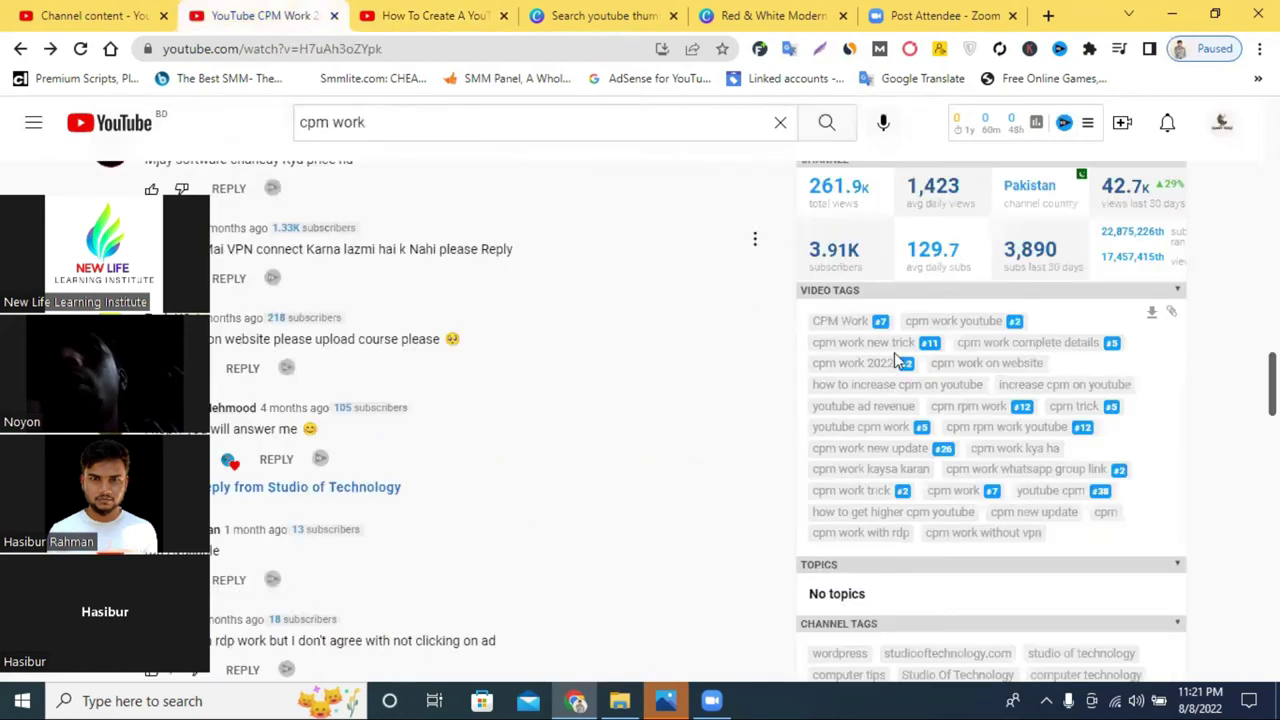
pyautogui.scroll(15, 1005, 462)
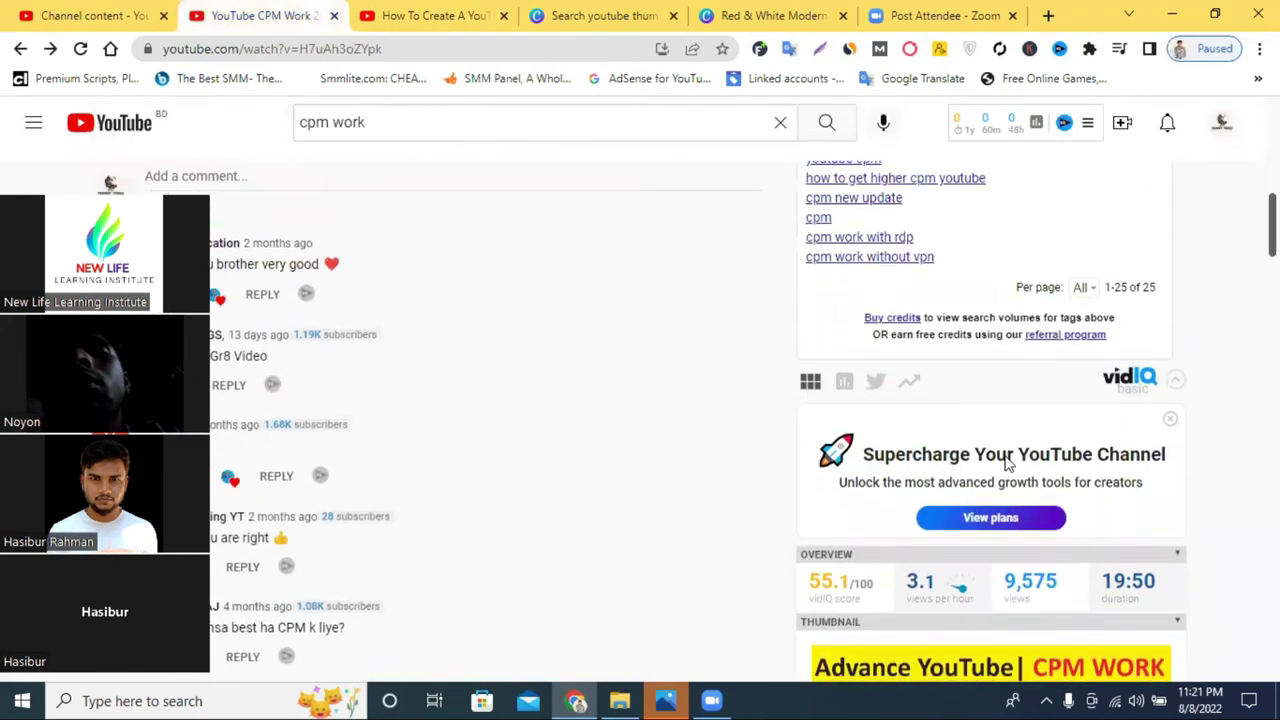
pyautogui.moveTo(225, 397); pyautogui.dragTo(705, 645)
pyautogui.scroll(5, 980, 294)
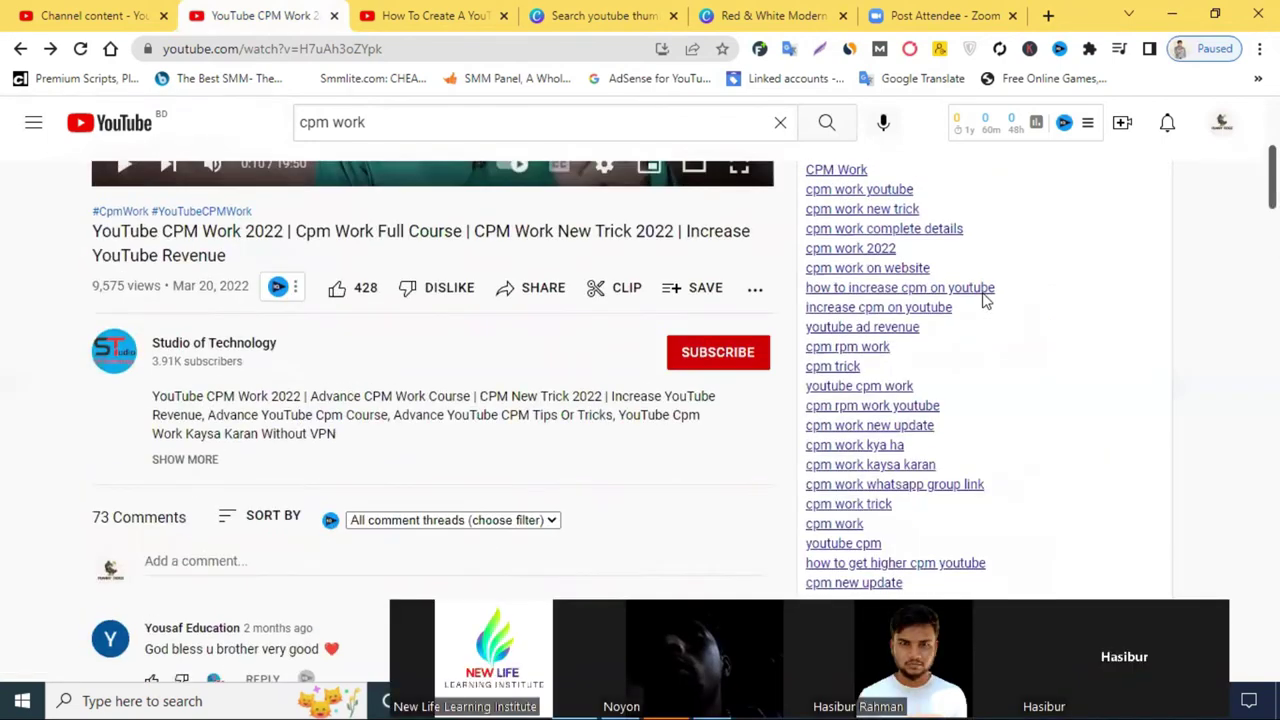
pyautogui.scroll(-3, 975, 303)
pyautogui.scroll(5, 971, 306)
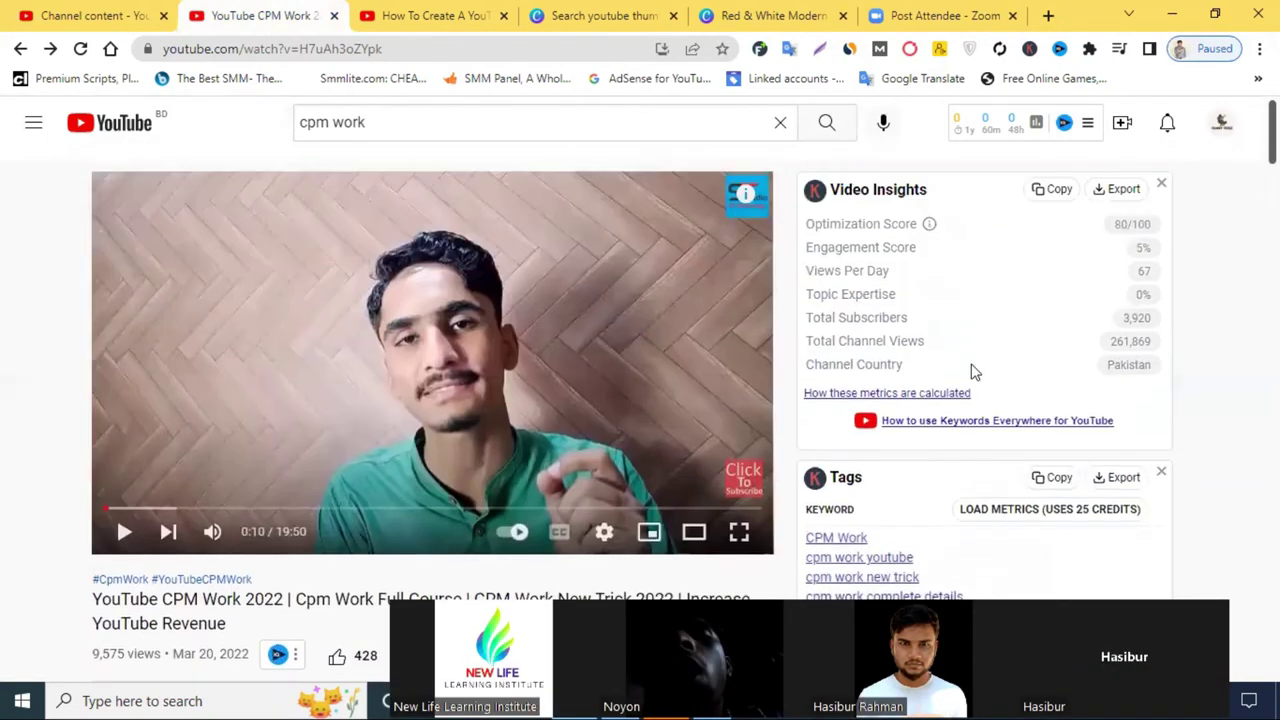
pyautogui.scroll(-4, 970, 370)
pyautogui.scroll(-2, 950, 235)
pyautogui.scroll(2, 884, 260)
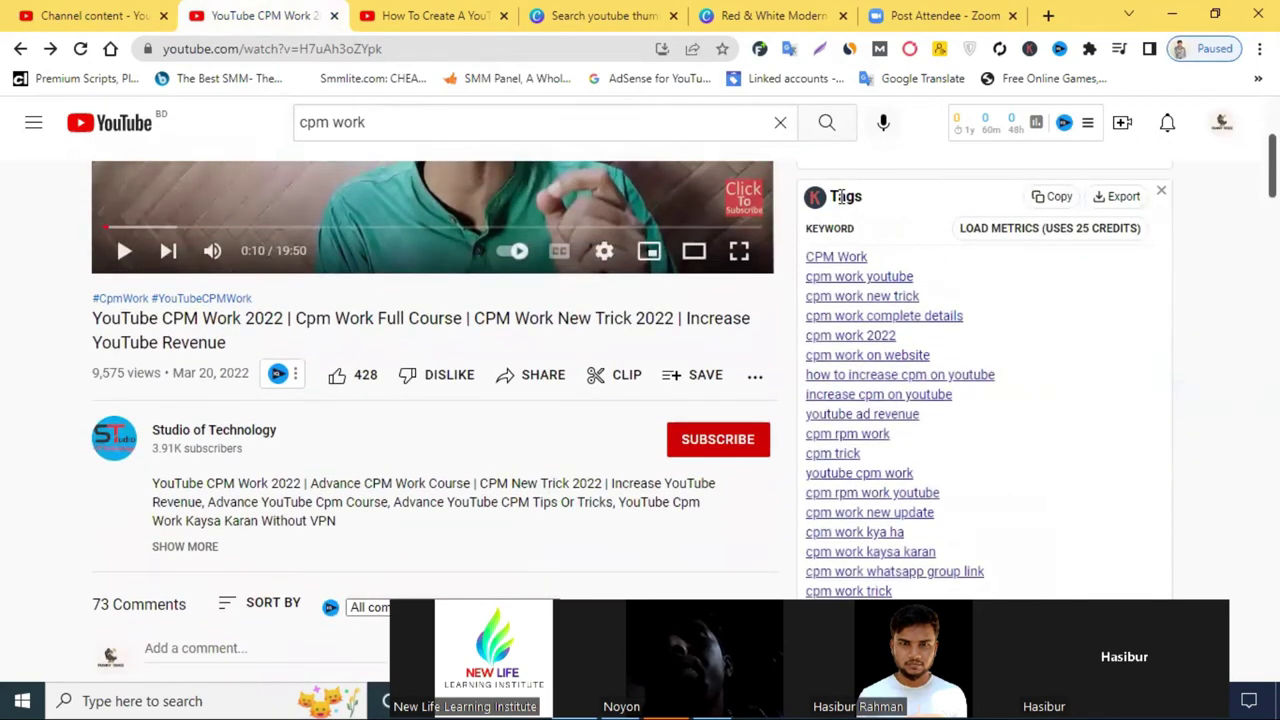
pyautogui.scroll(1, 841, 196)
pyautogui.scroll(-10, 855, 320)
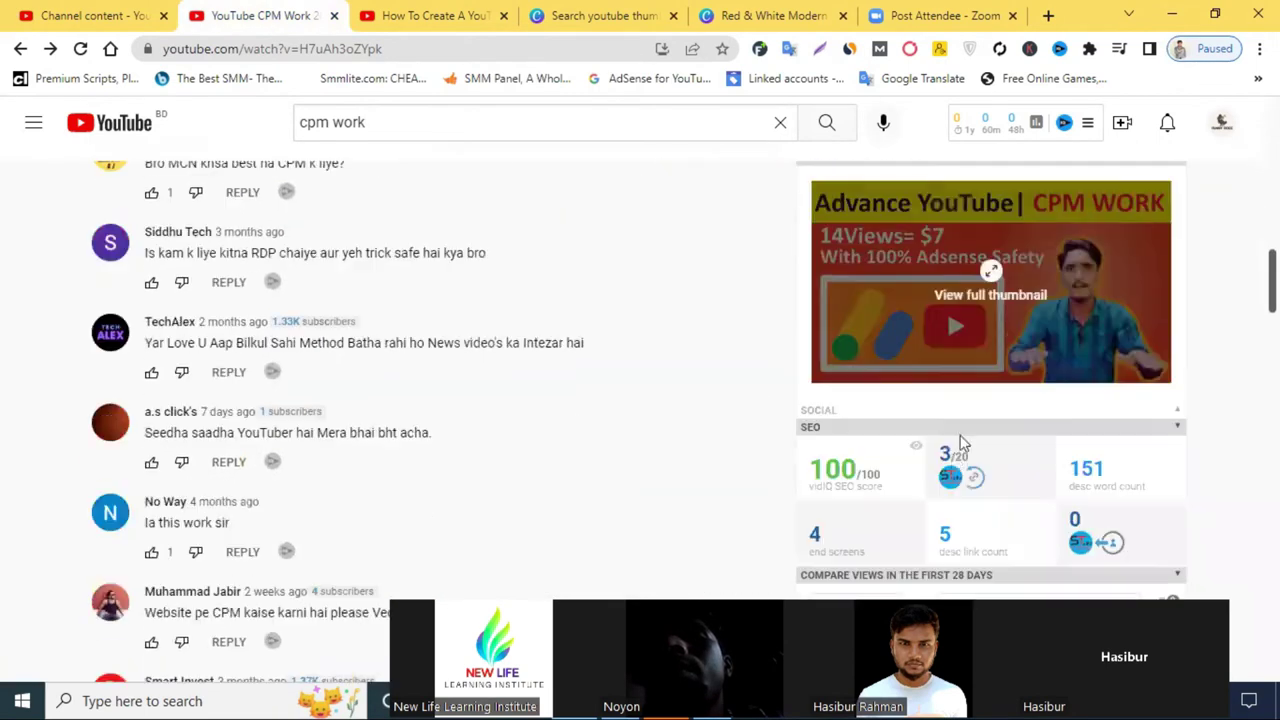
# Step: Return to the upload and review its Actionable SEO Score and complete tag list
pyautogui.click(45, 15)
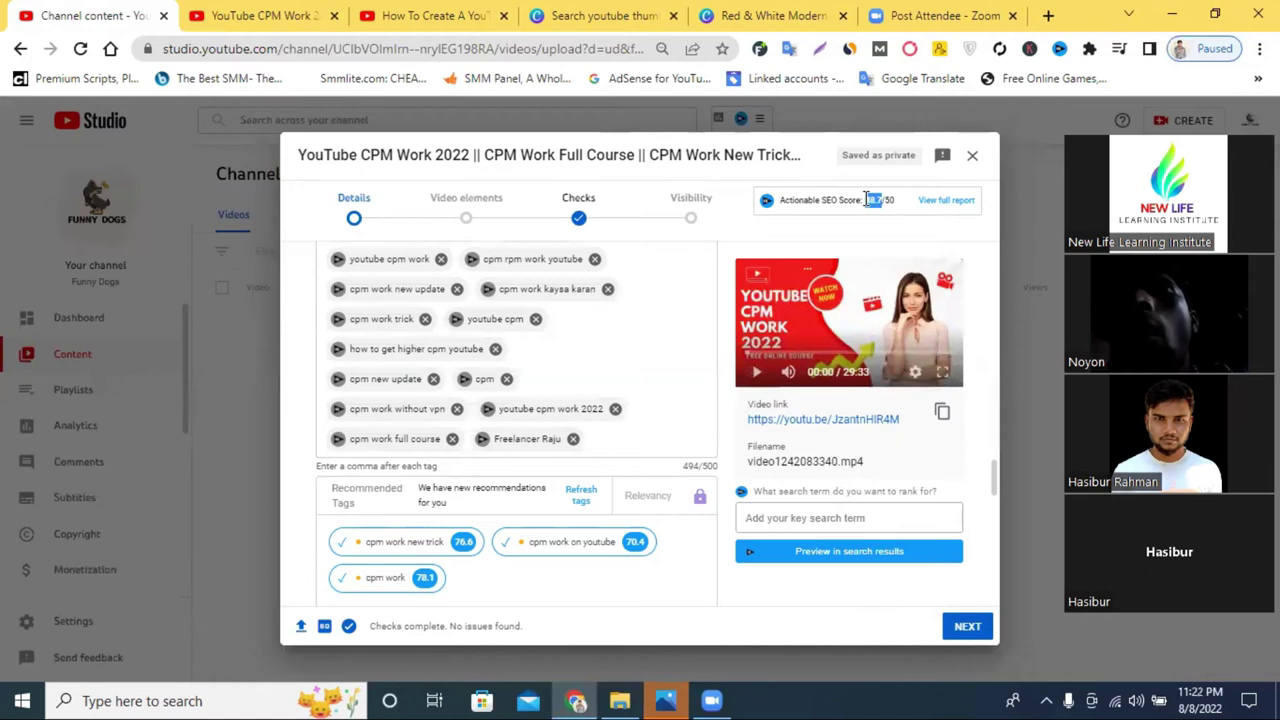
pyautogui.scroll(-1, 660, 385)
pyautogui.scroll(-4, 656, 388)
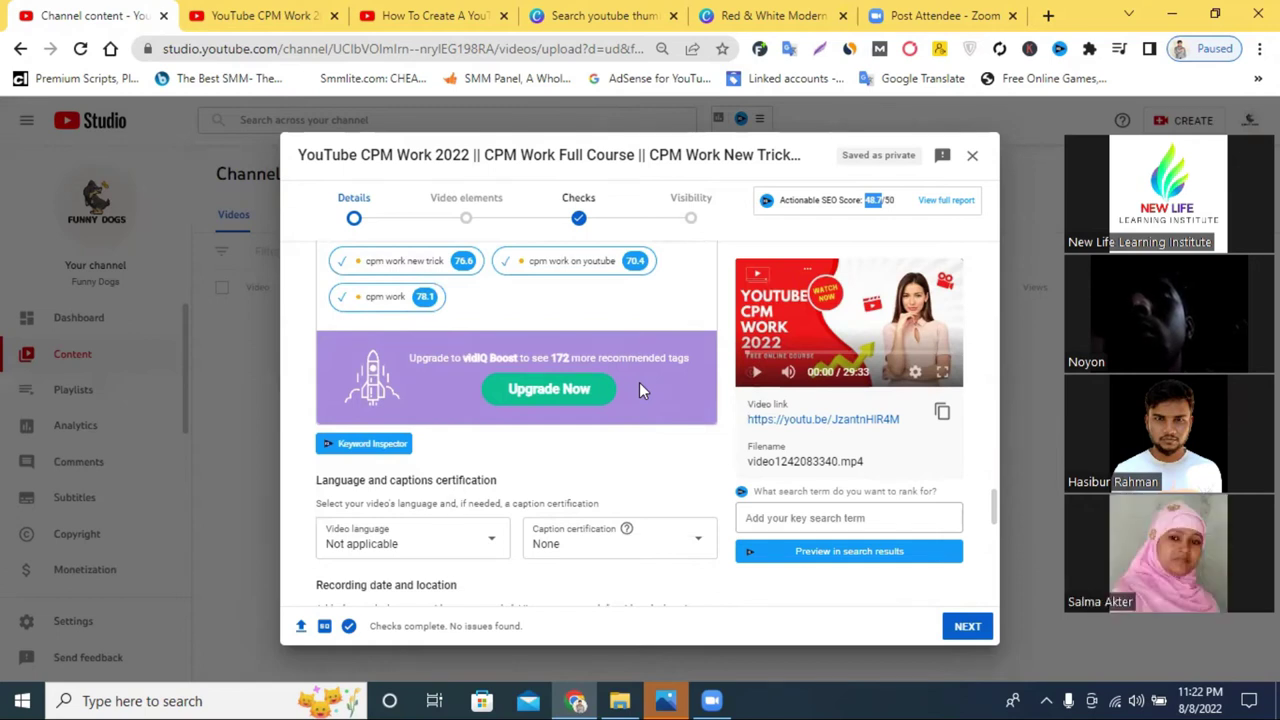
pyautogui.scroll(7, 643, 384)
pyautogui.scroll(-3, 658, 368)
pyautogui.scroll(2, 658, 368)
pyautogui.scroll(-1, 656, 370)
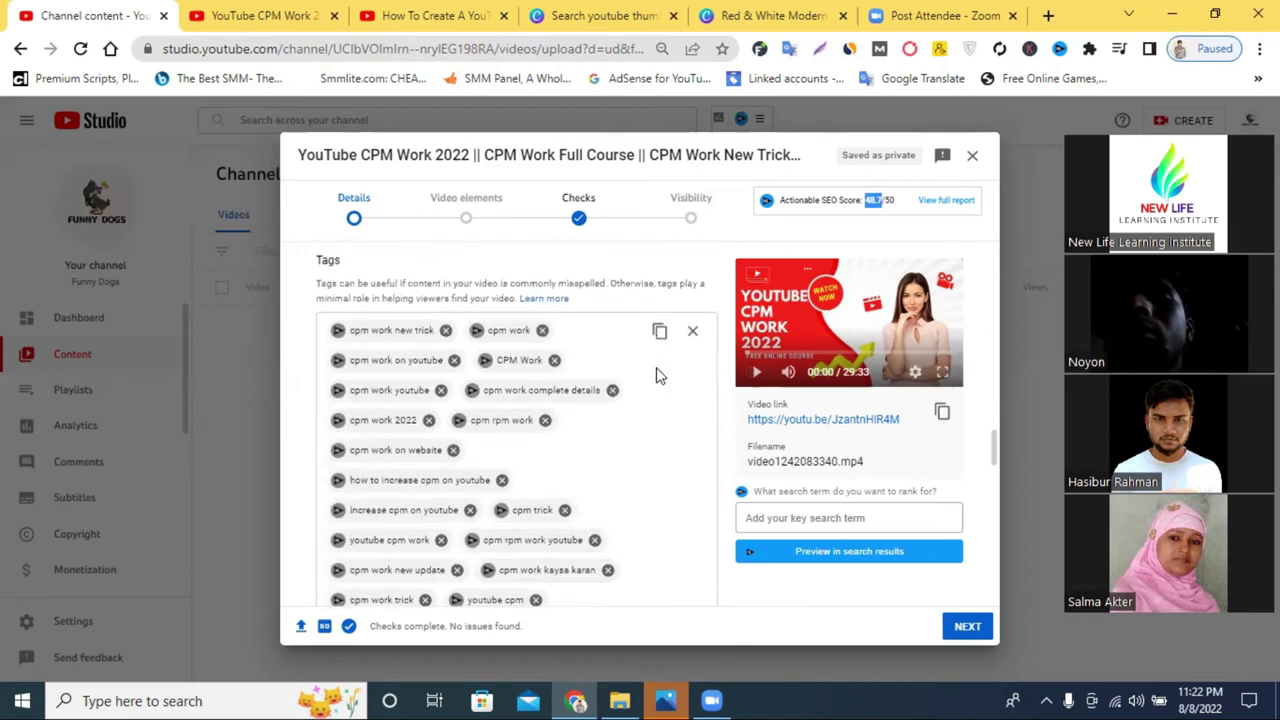
pyautogui.scroll(-3, 656, 375)
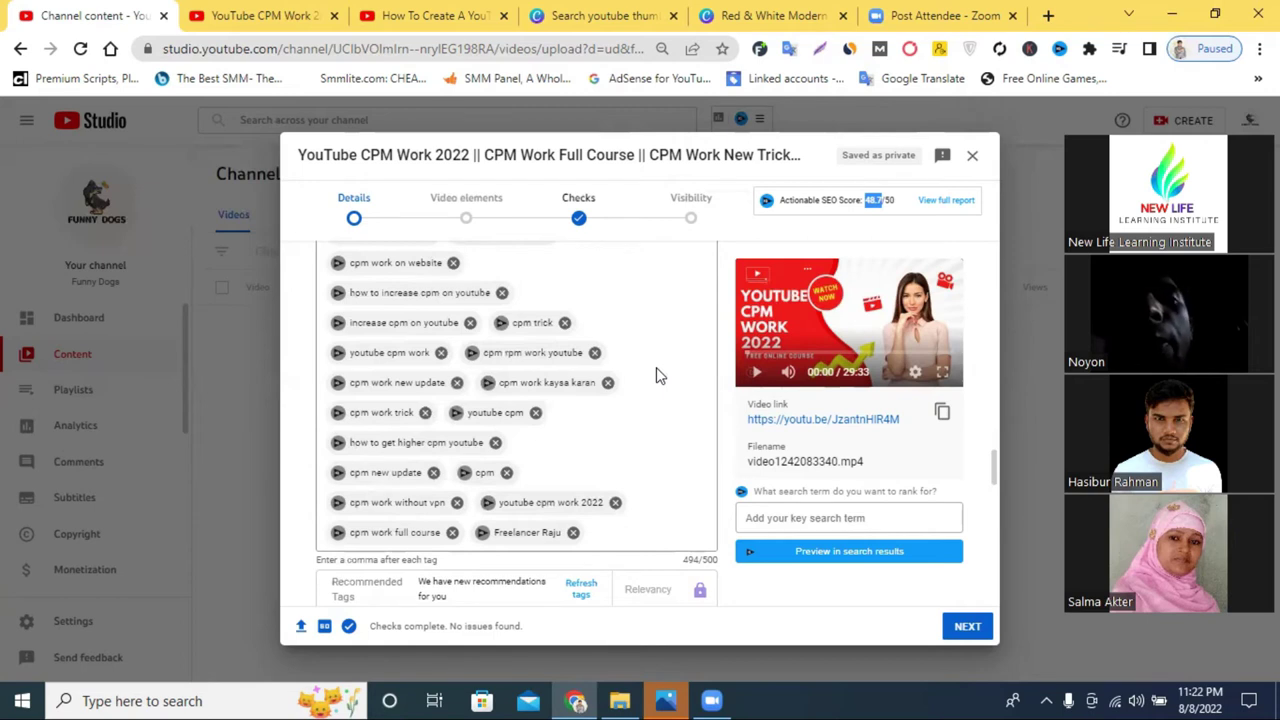
# Step: Check the ranked video tags of the competitor's CPM video, highlighting "cpm work new trick" and "CPM Work"
pyautogui.click(258, 15)
pyautogui.scroll(-10, 880, 386)
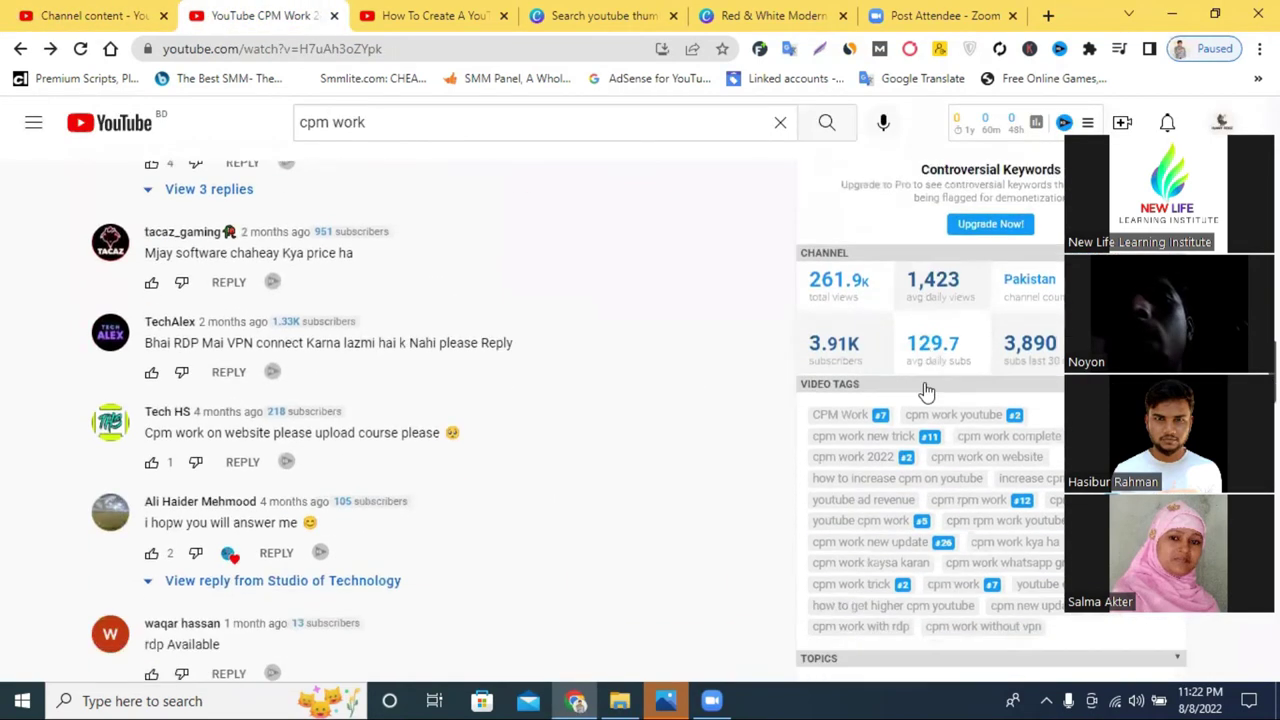
pyautogui.moveTo(808, 345); pyautogui.dragTo(895, 352)
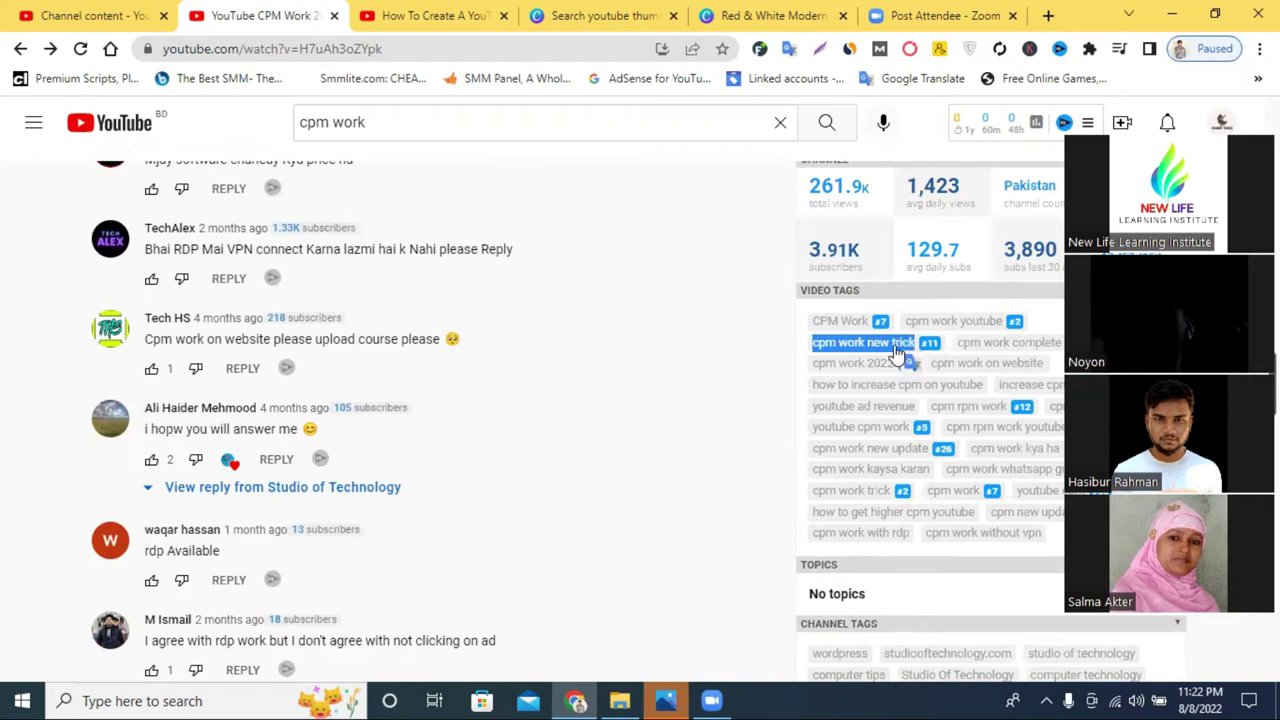
pyautogui.moveTo(477, 206); pyautogui.dragTo(646, 456)
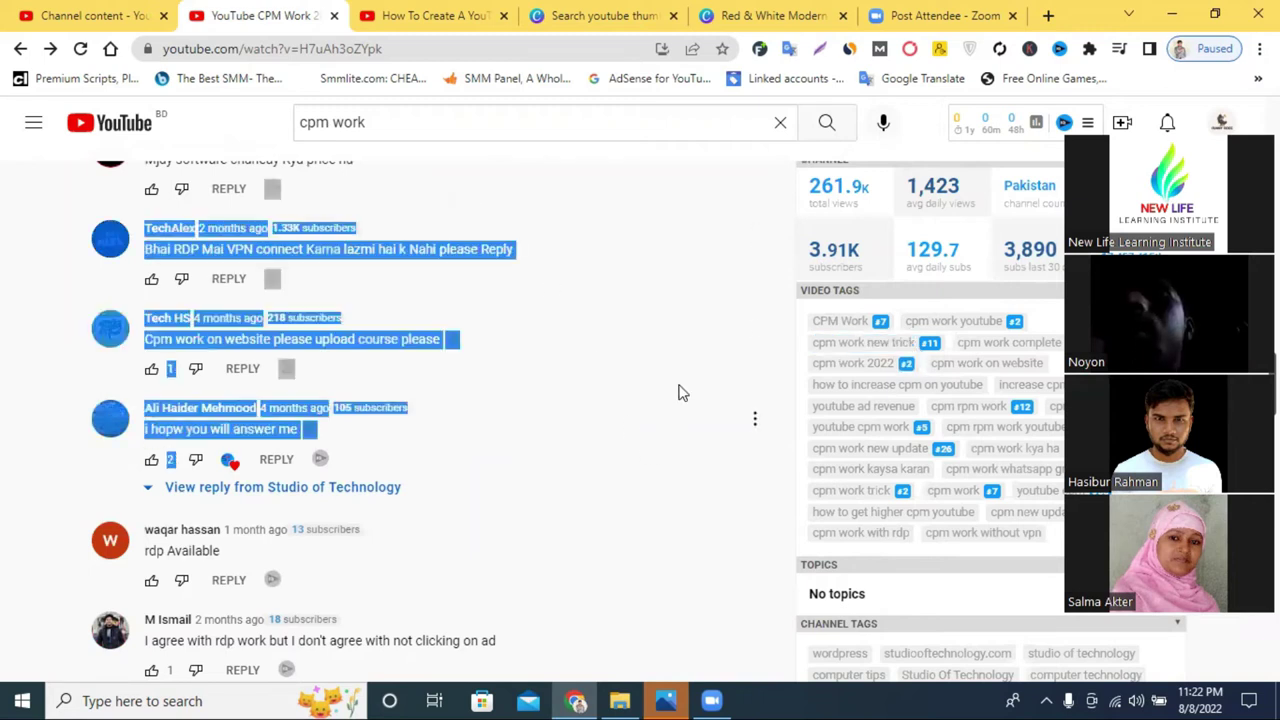
pyautogui.click(779, 367)
pyautogui.moveTo(852, 332); pyautogui.dragTo(868, 330)
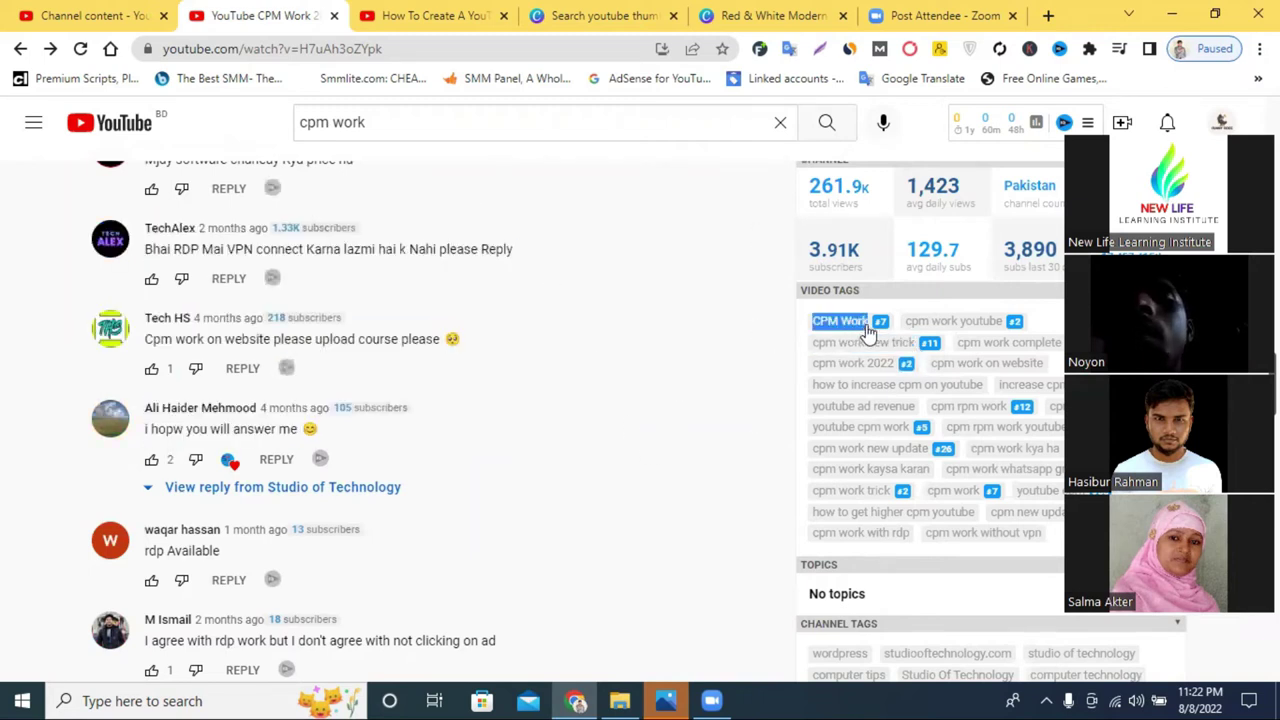
# Step: Review the competitor video's keyword tag list beside the player and highlight its first tag, "CPM Work"
pyautogui.scroll(5, 956, 294)
pyautogui.scroll(6, 956, 294)
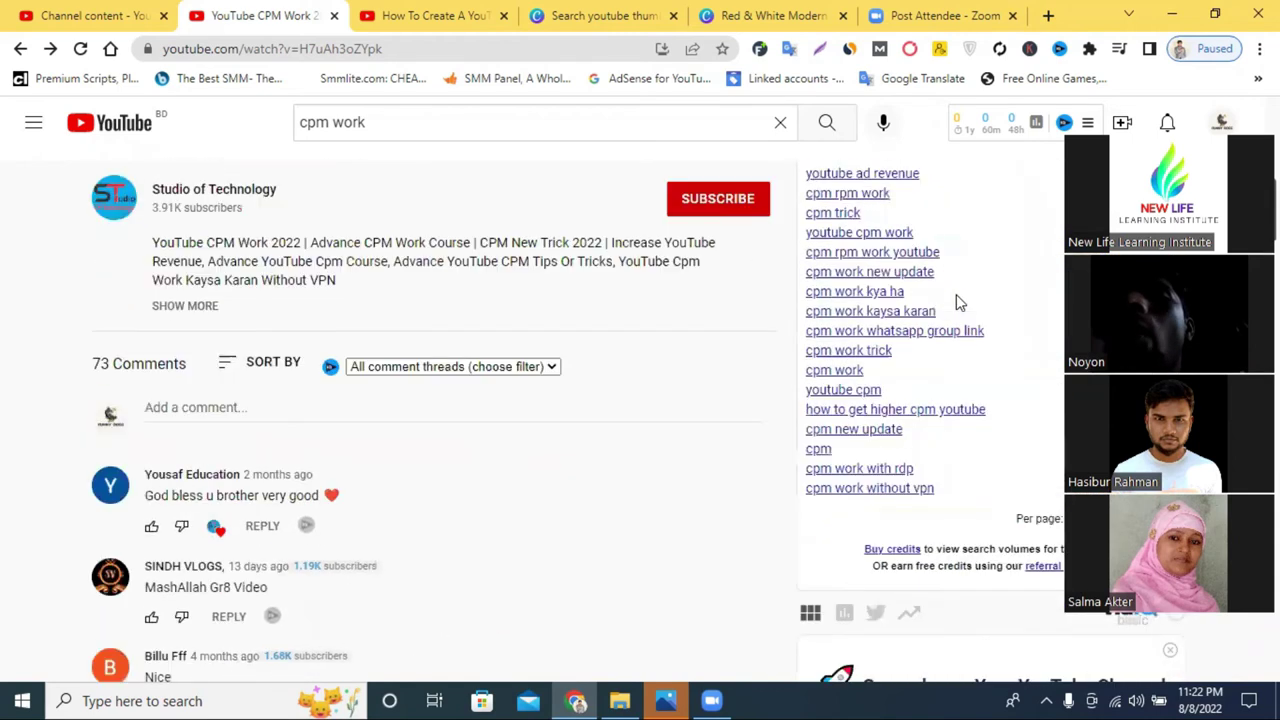
pyautogui.scroll(-3, 956, 294)
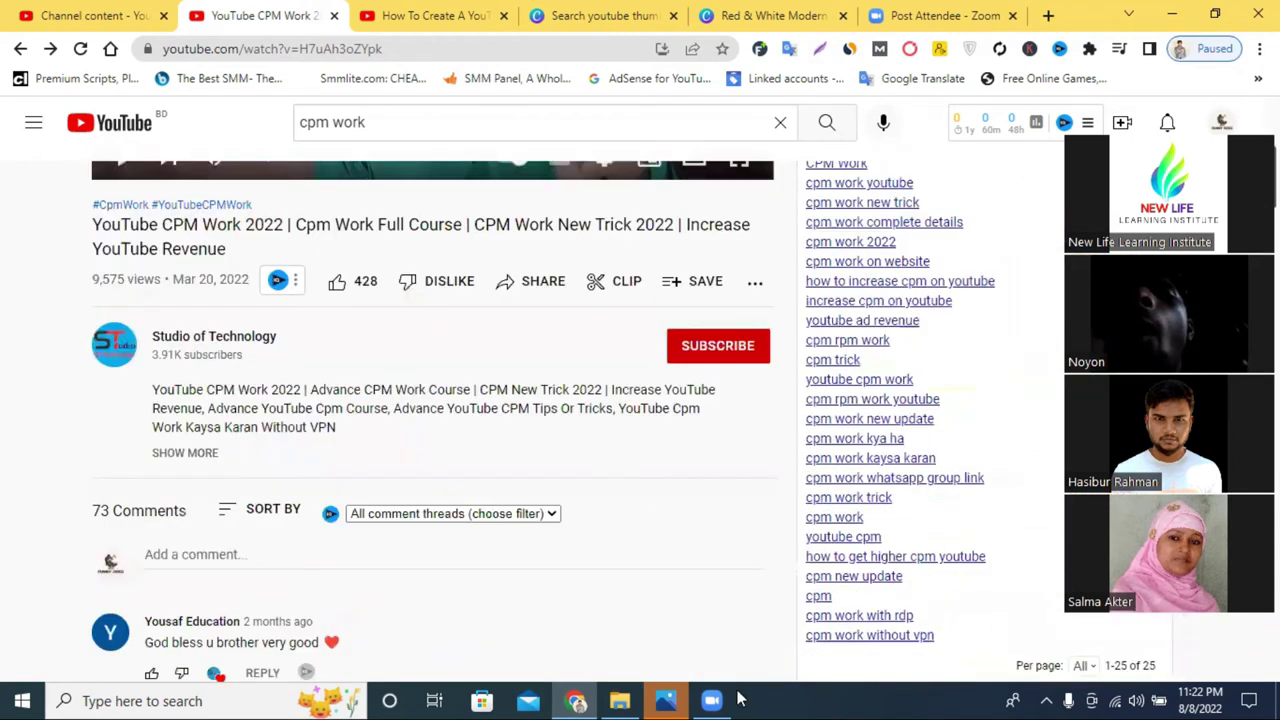
pyautogui.scroll(3, 935, 440)
pyautogui.moveTo(870, 446); pyautogui.dragTo(810, 450)
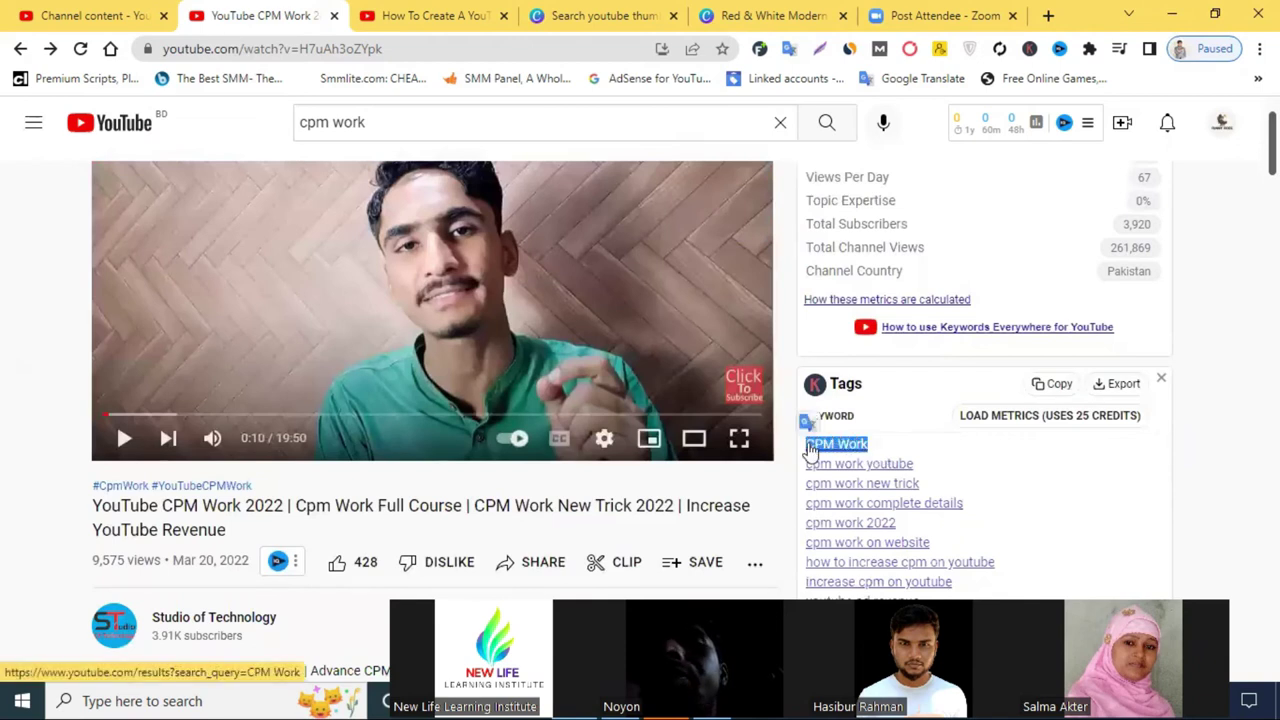
# Step: Return to the upload and try to paste the clipboard text as another tag after the last one
pyautogui.click(100, 15)
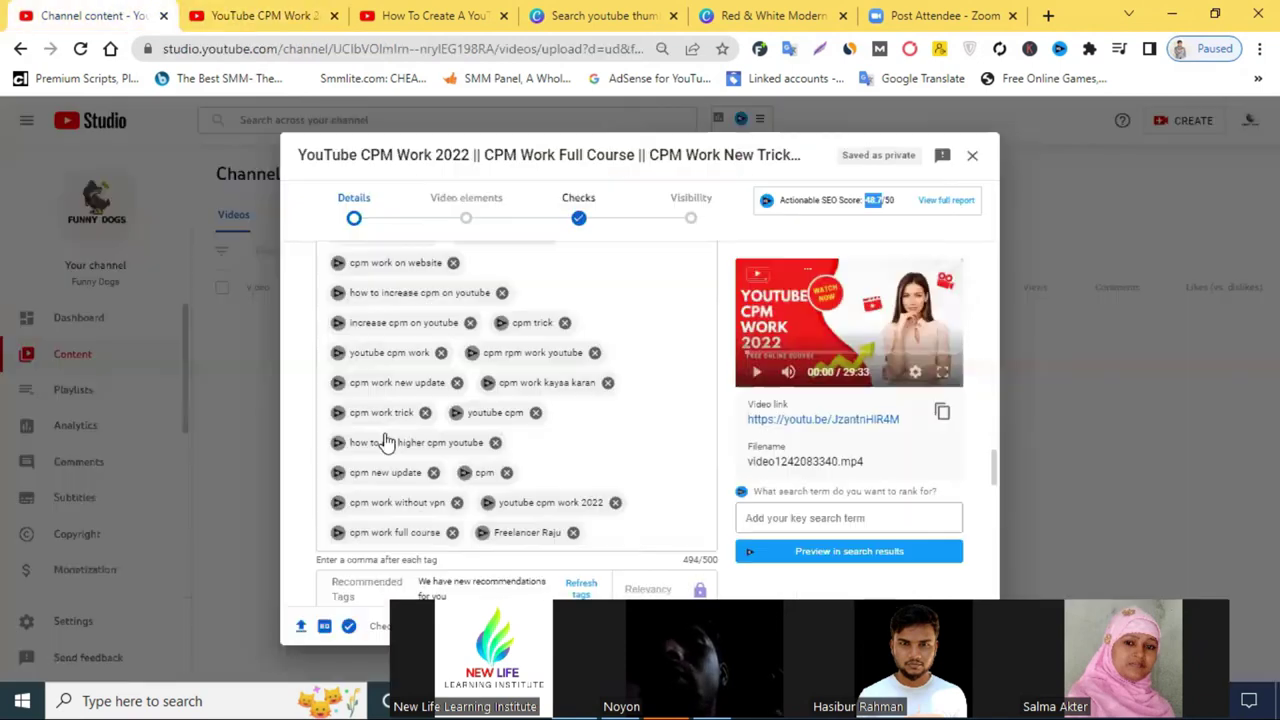
pyautogui.rightClick(608, 535)
pyautogui.click(650, 385)
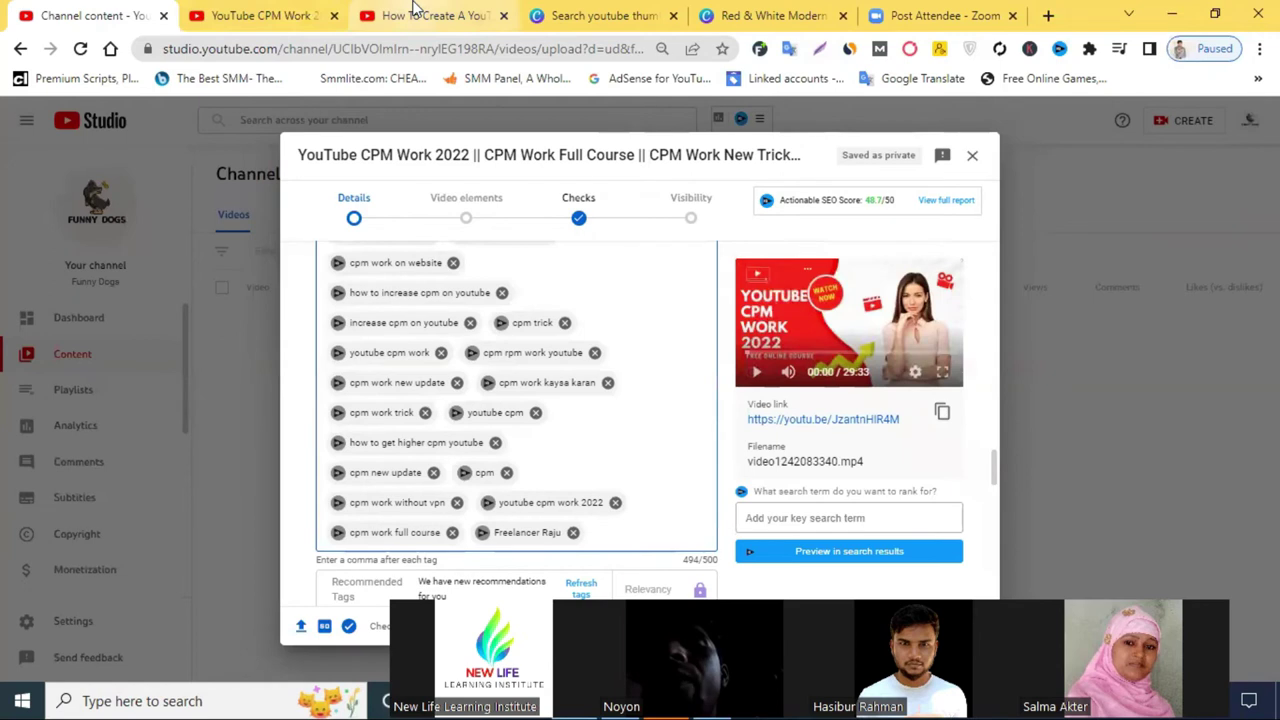
# Step: Switch between the competitor's CPM video and the "How To Create A YouTube Channel In Bangla 2022" video to compare them
pyautogui.scroll(-2, 643, 396)
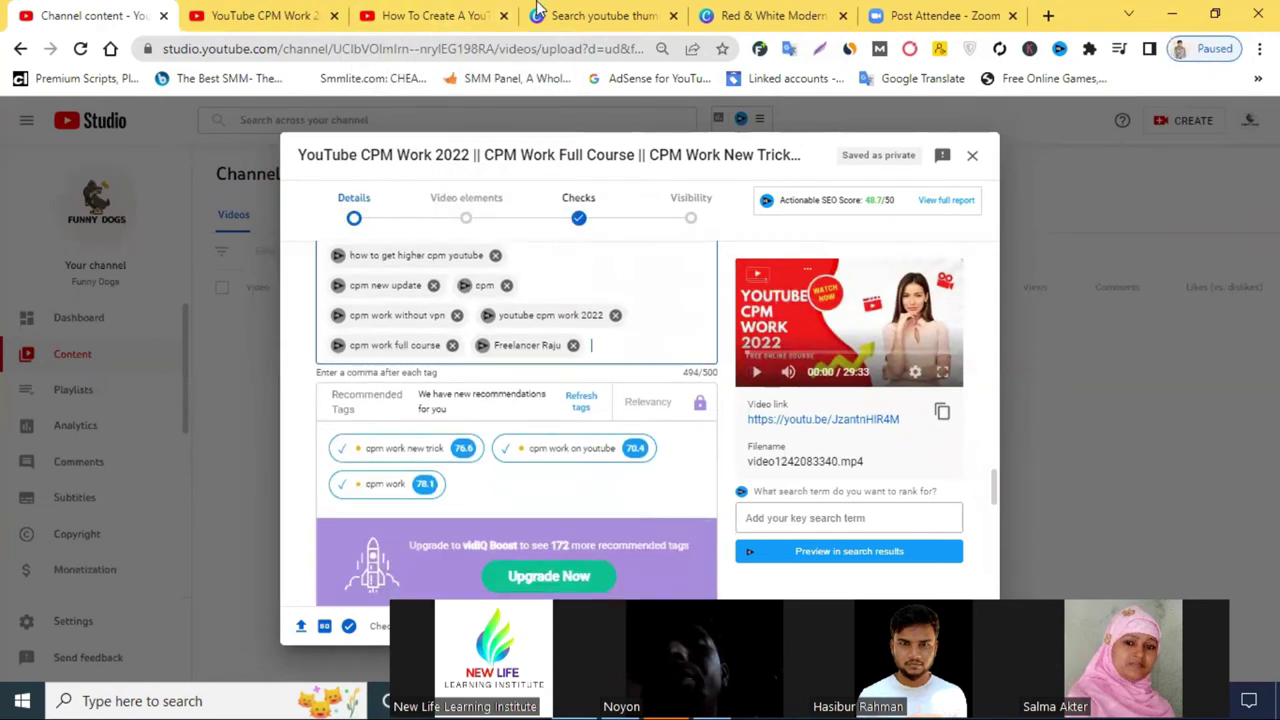
pyautogui.click(447, 8)
pyautogui.click(262, 15)
pyautogui.click(434, 14)
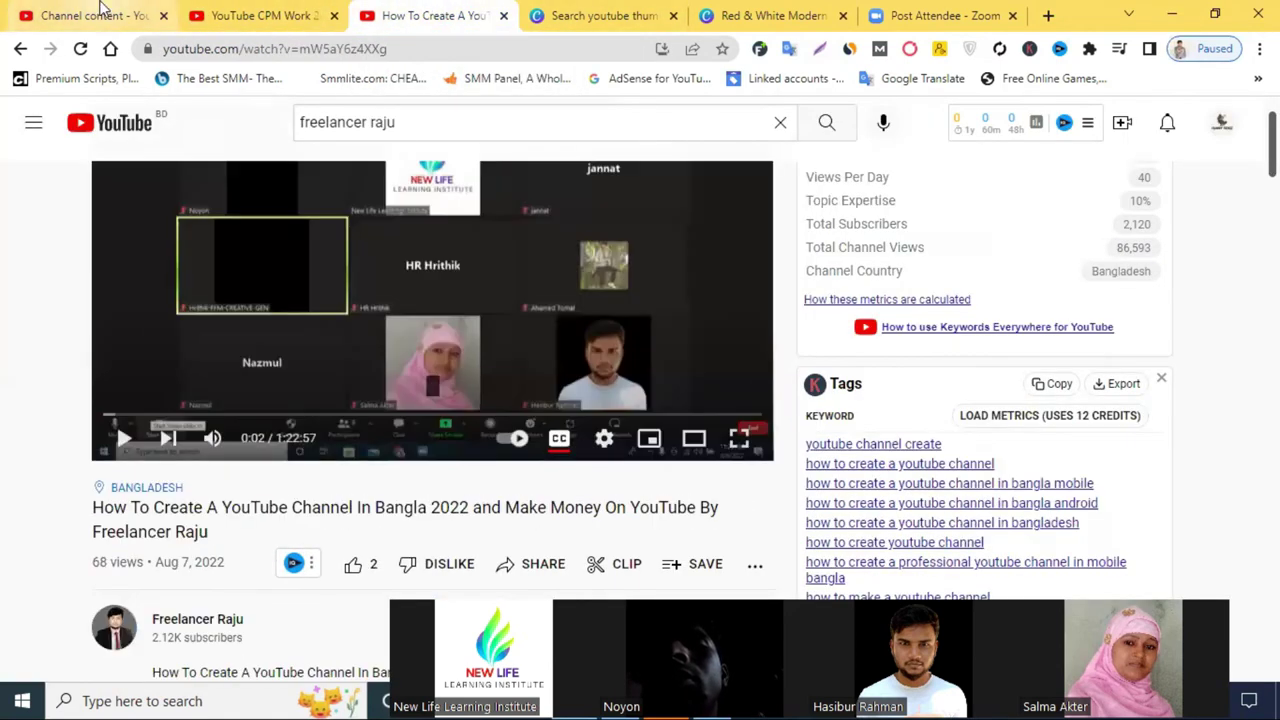
# Step: Return to the video upload and check the recommended tag "cpm work new trick" in the Keyword Inspector
pyautogui.click(100, 8)
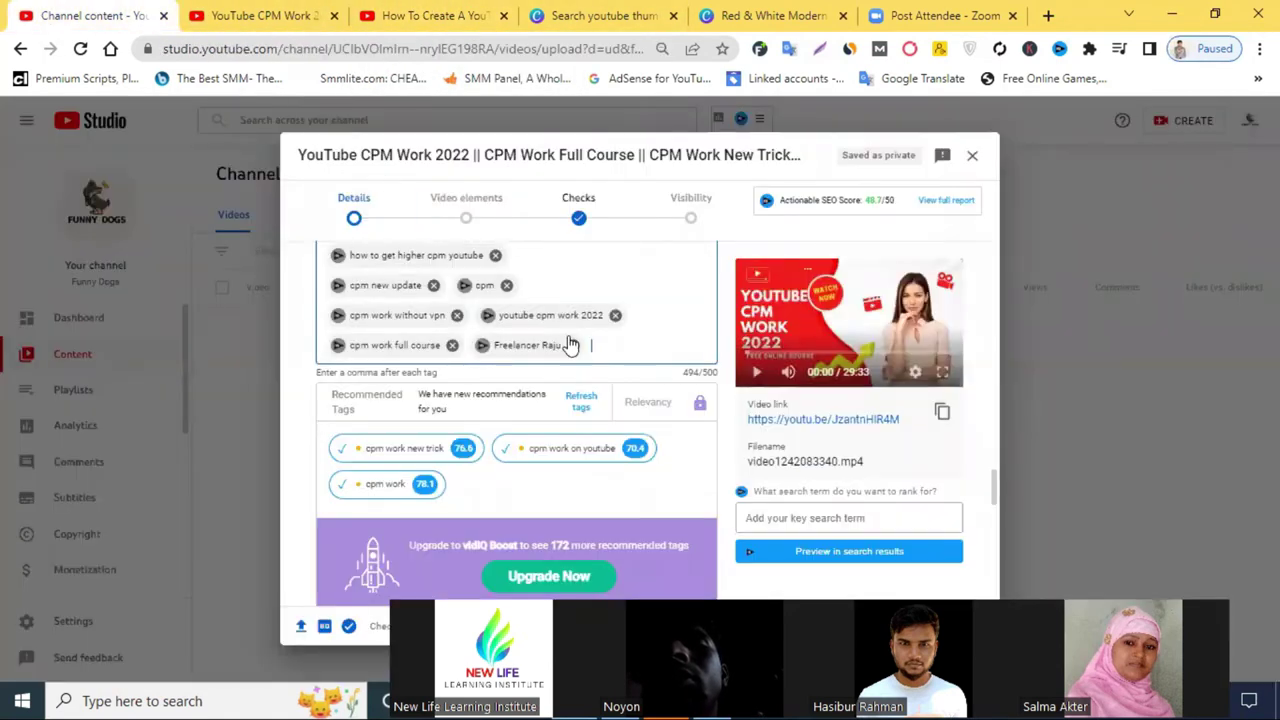
pyautogui.click(388, 452)
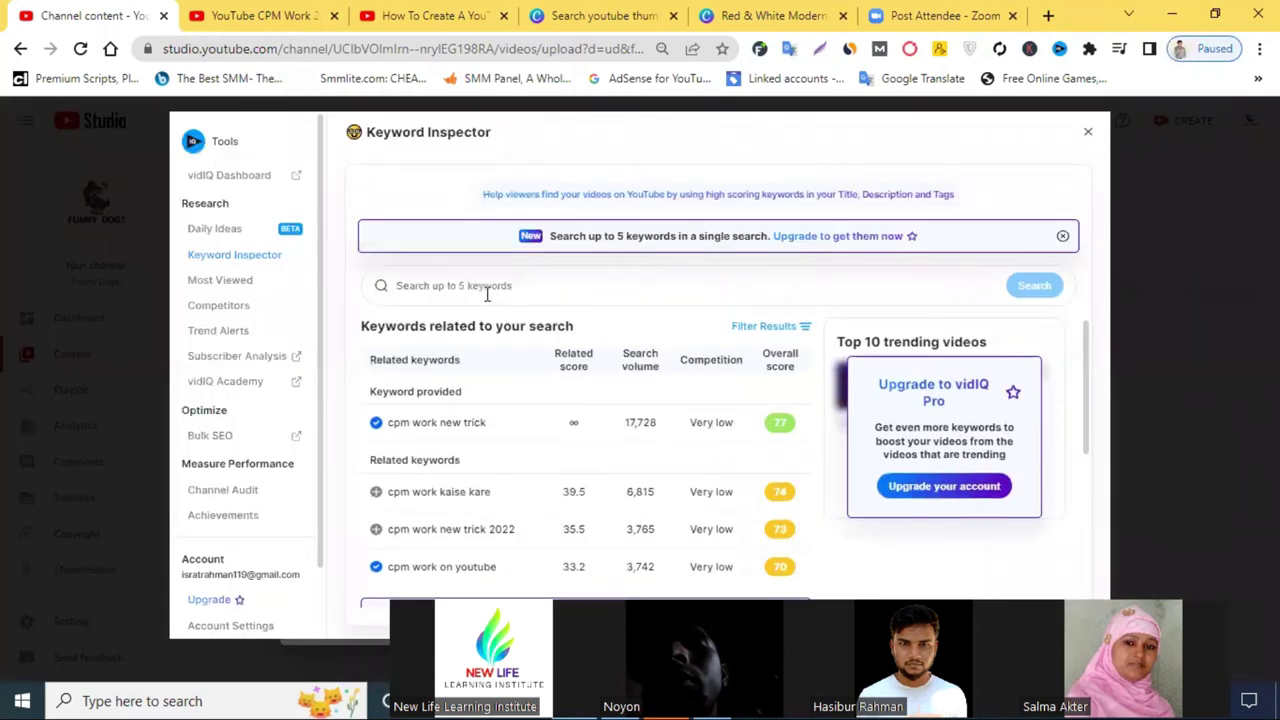
pyautogui.click(1088, 131)
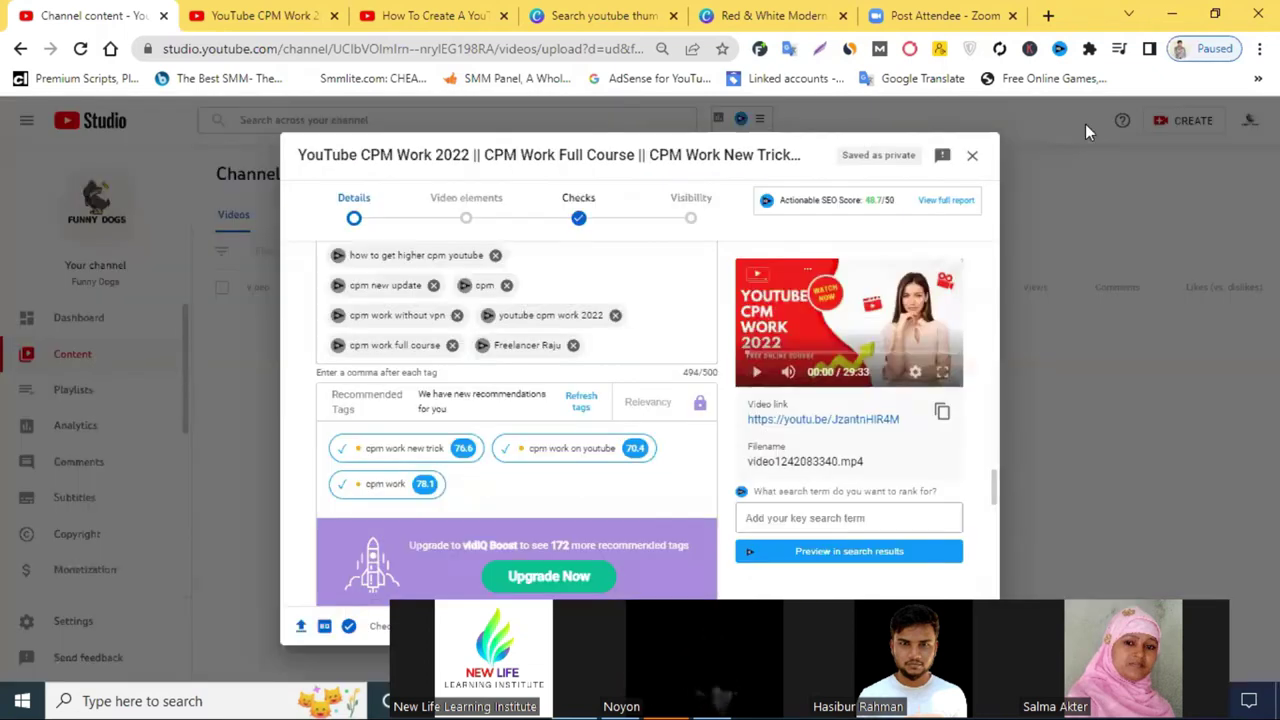
# Step: Search Google for "youtube video" in a new tab and look through the results and long-tail keywords
pyautogui.click(1048, 15)
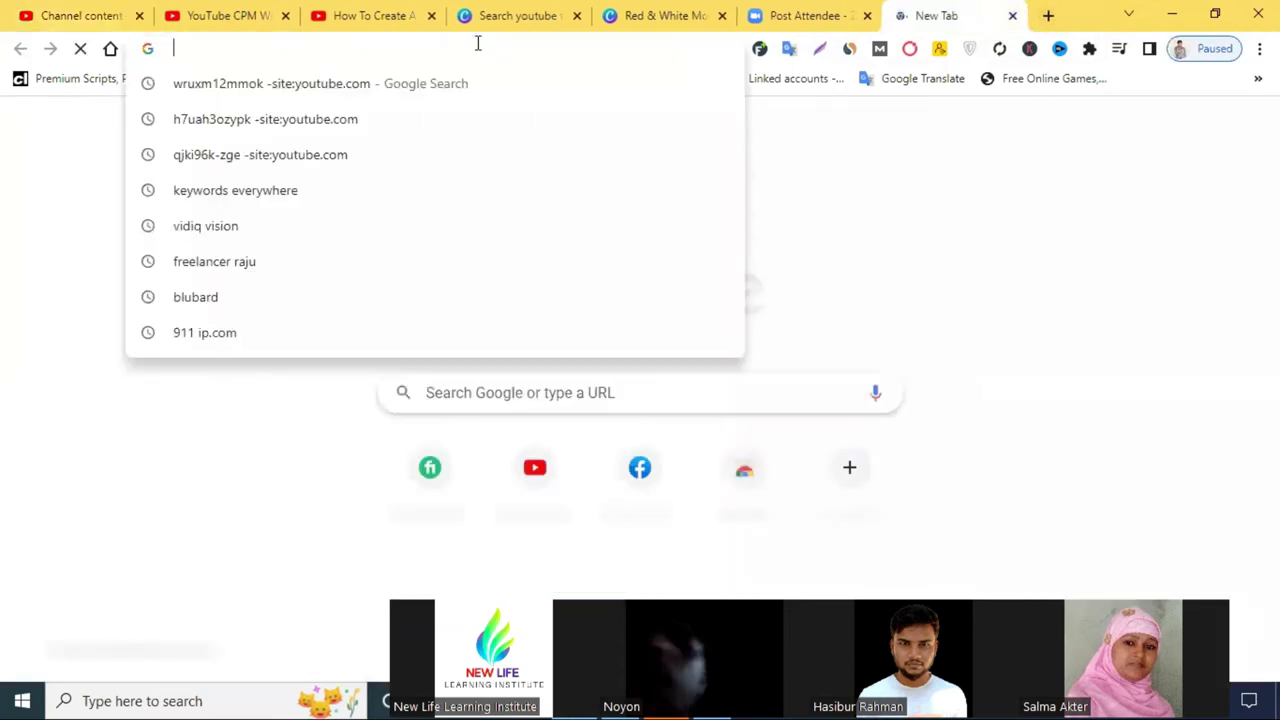
pyautogui.write('youtube')
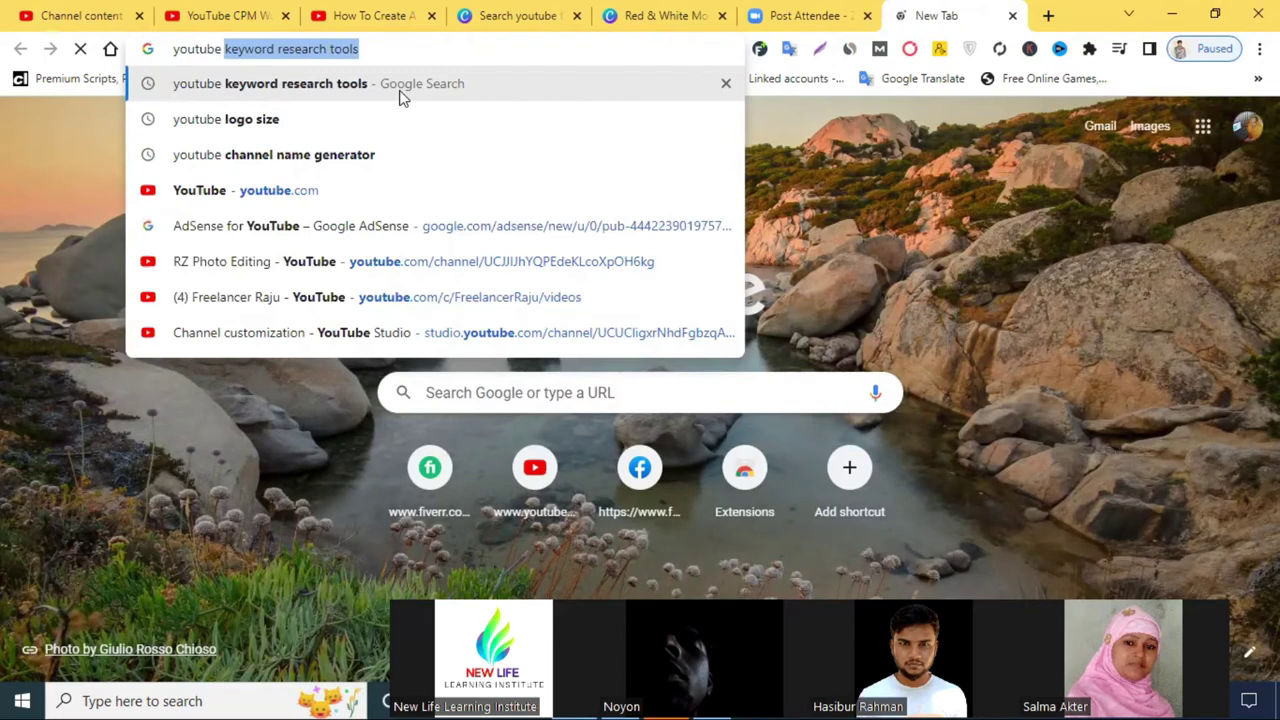
pyautogui.write('video')
pyautogui.press('Return')
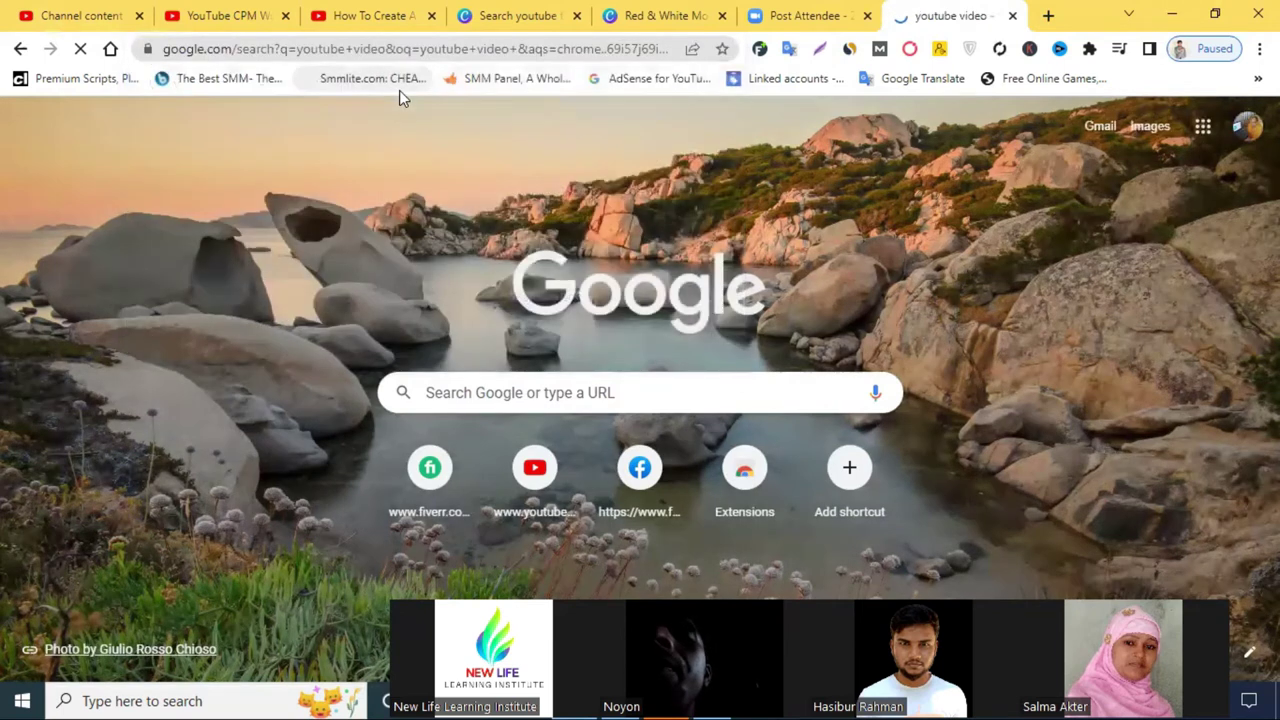
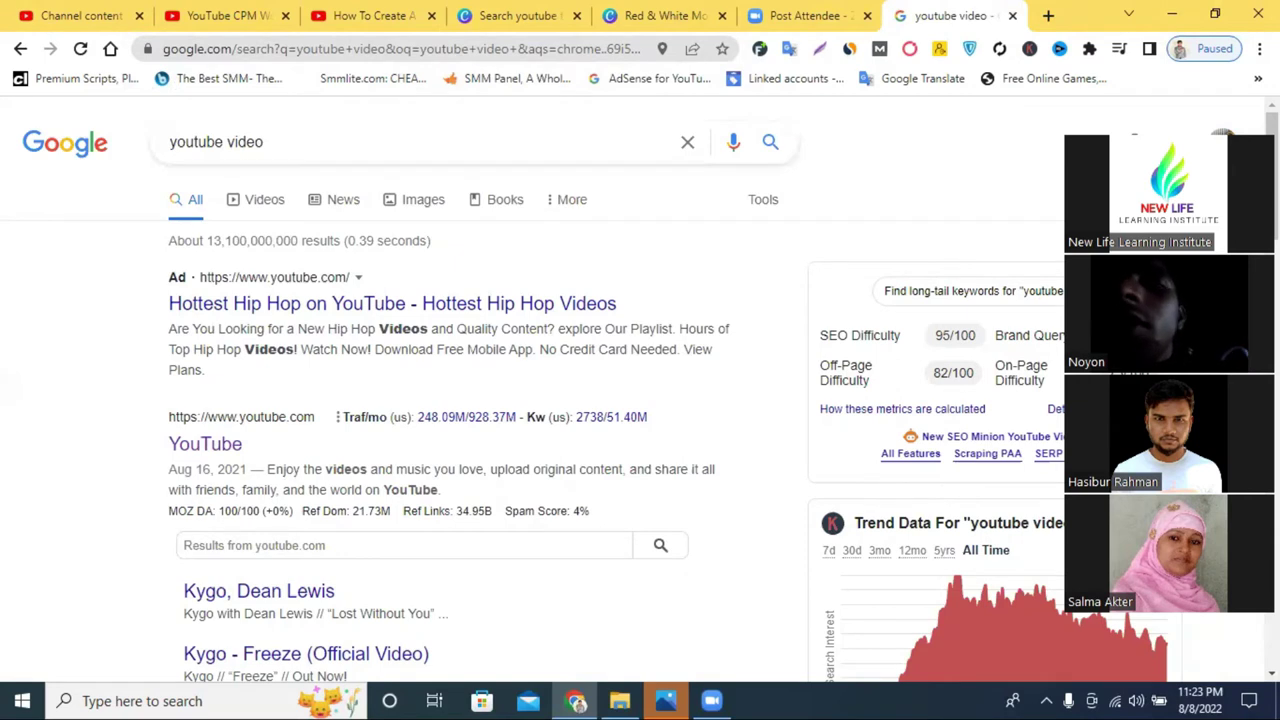
pyautogui.scroll(-6, 560, 415)
pyautogui.scroll(-3, 538, 410)
pyautogui.scroll(-3, 538, 410)
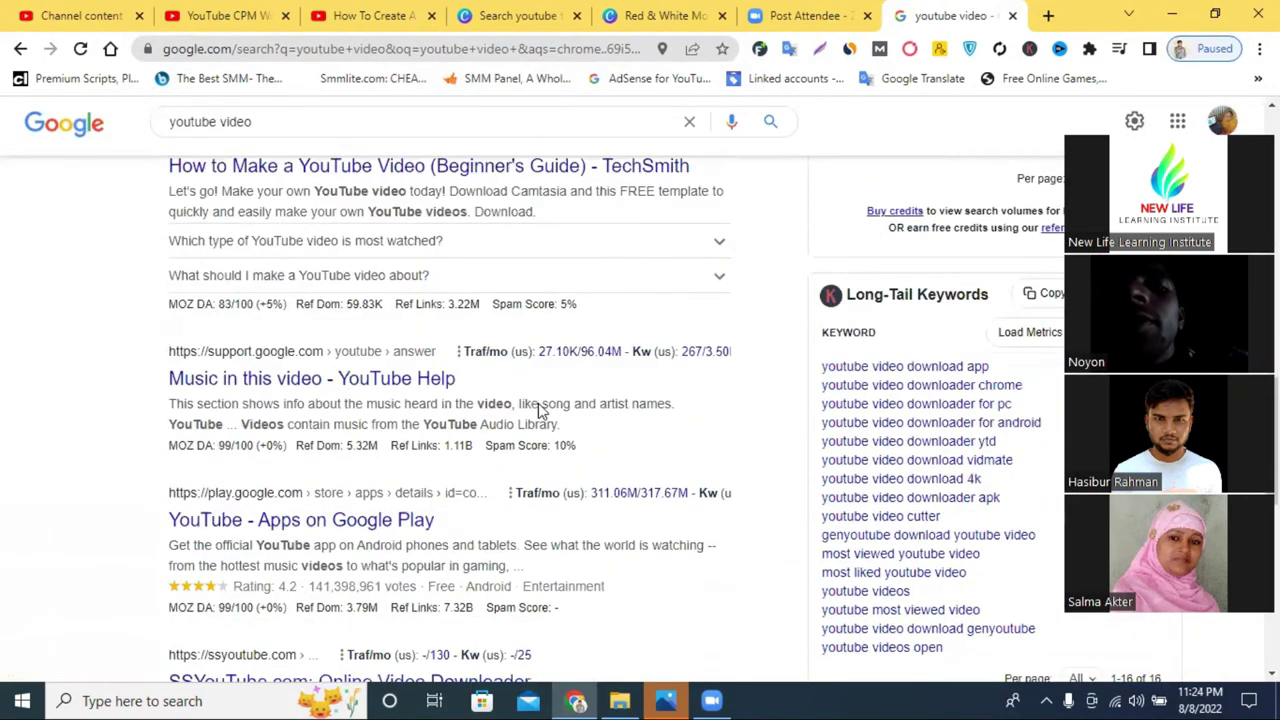
pyautogui.scroll(-3, 538, 403)
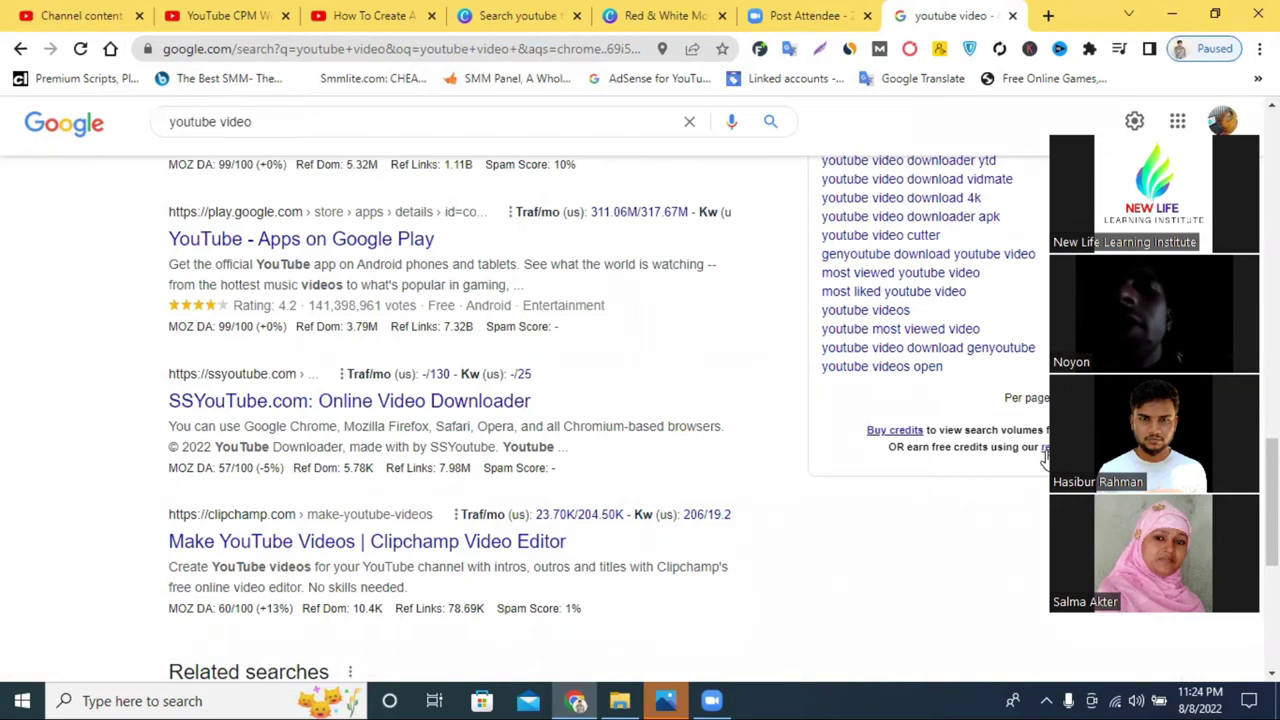
# Step: Close the Red & White Modern Tutorial thumbnail image in the photo viewer and go back to the search results
pyautogui.click(665, 700)
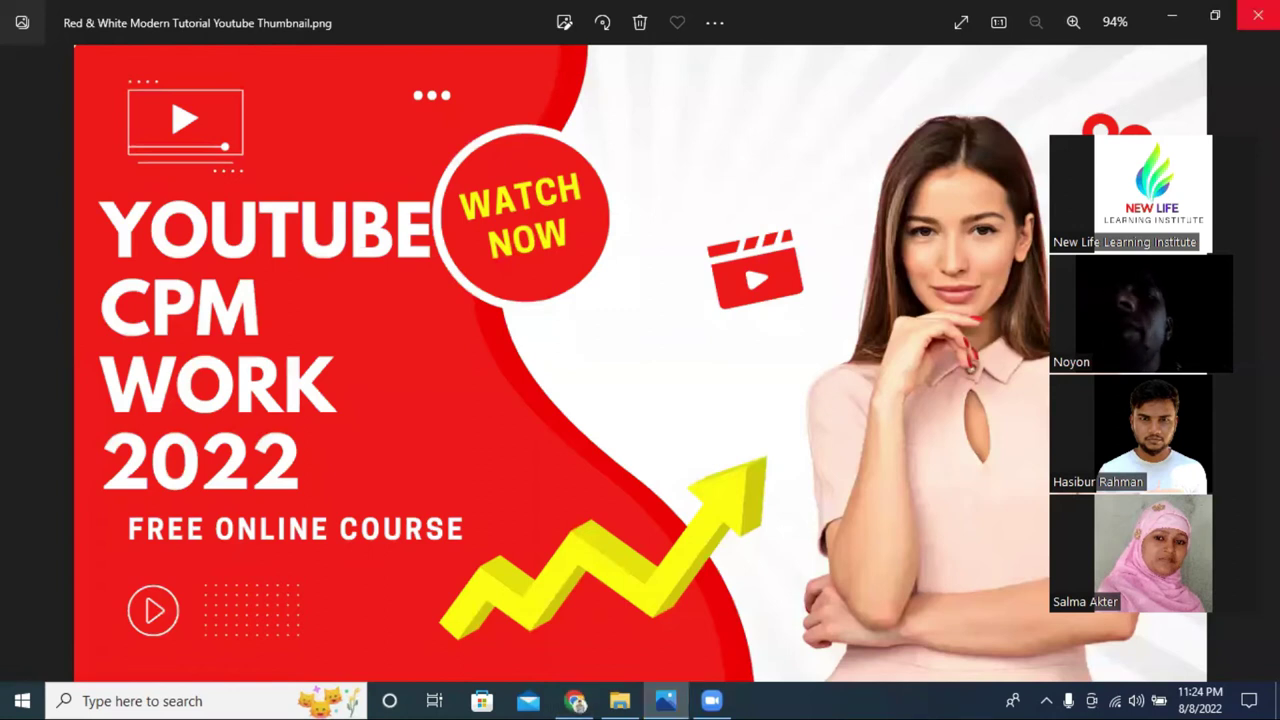
pyautogui.click(1258, 15)
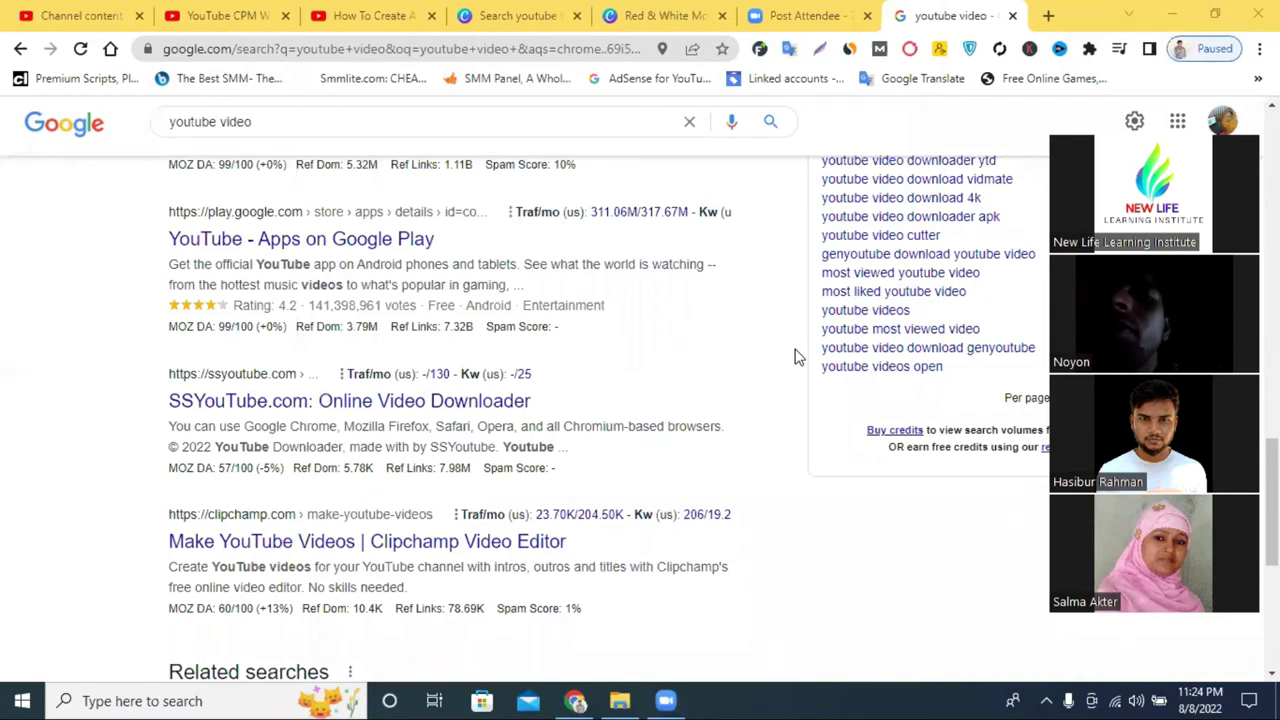
pyautogui.scroll(1, 787, 360)
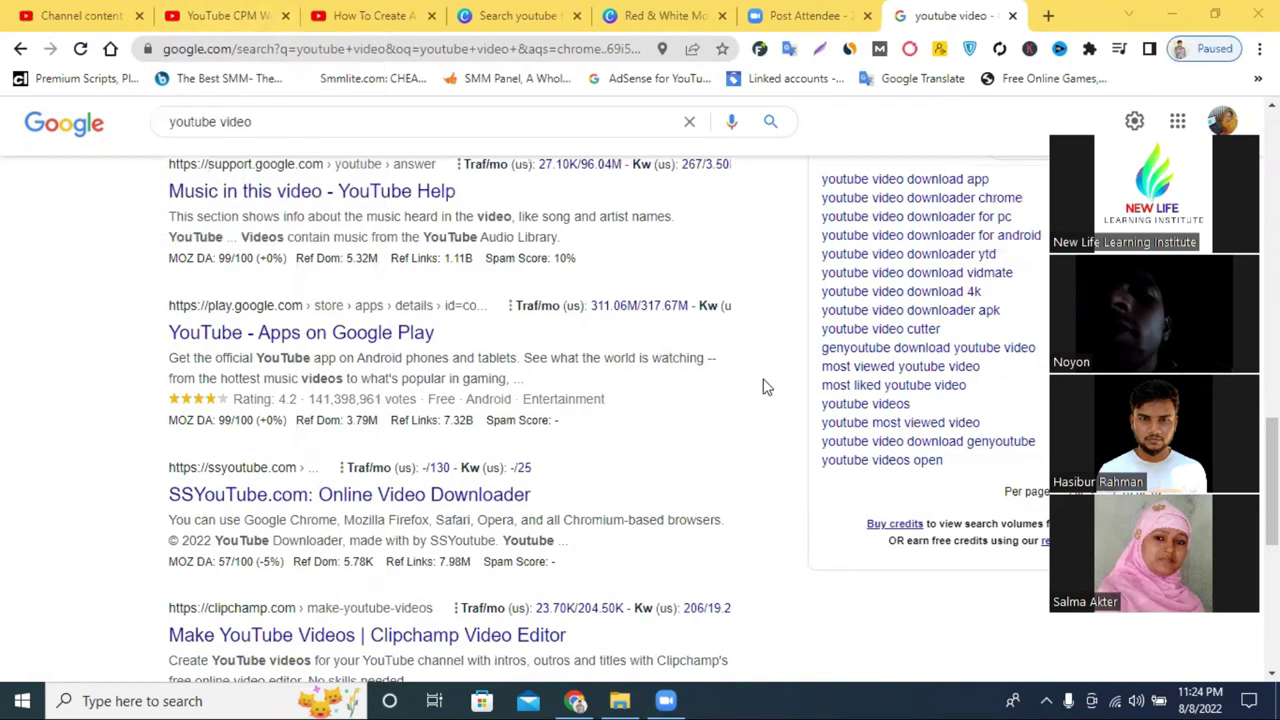
pyautogui.scroll(10, 766, 387)
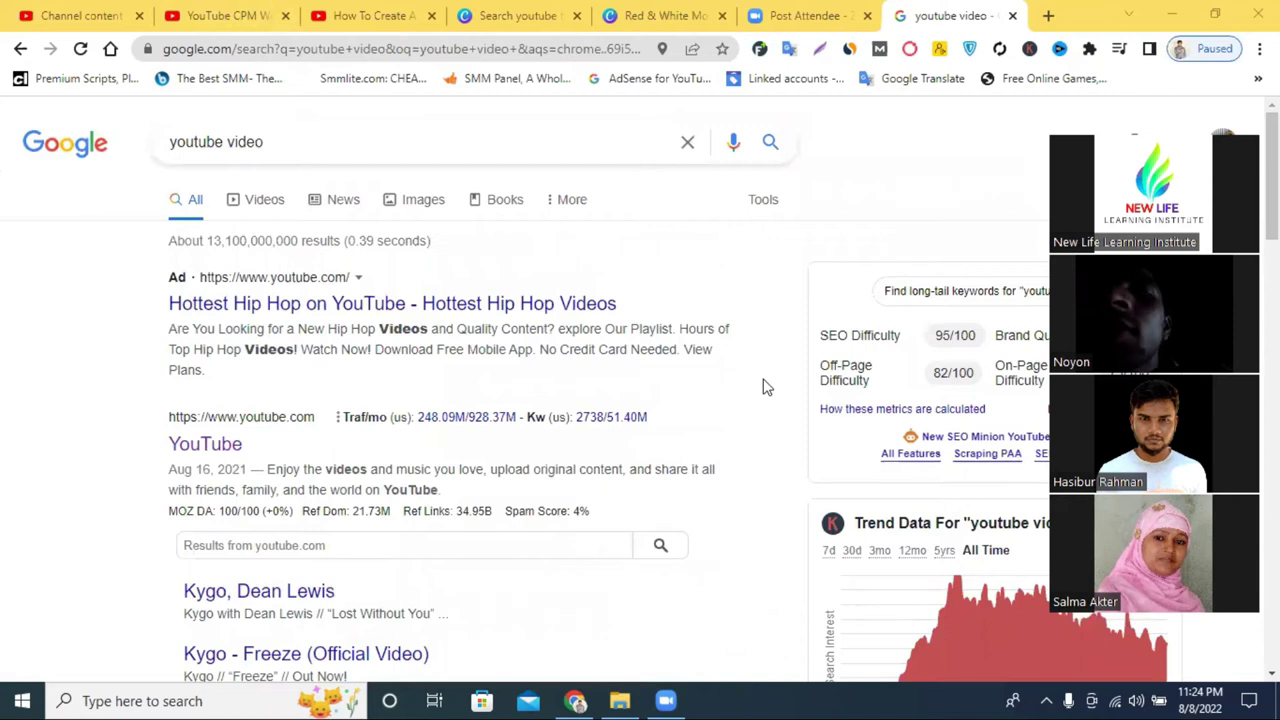
# Step: Search Google for "keyword tool" instead and open keywordtool.io with its YouTube keyword search
pyautogui.click(327, 145)
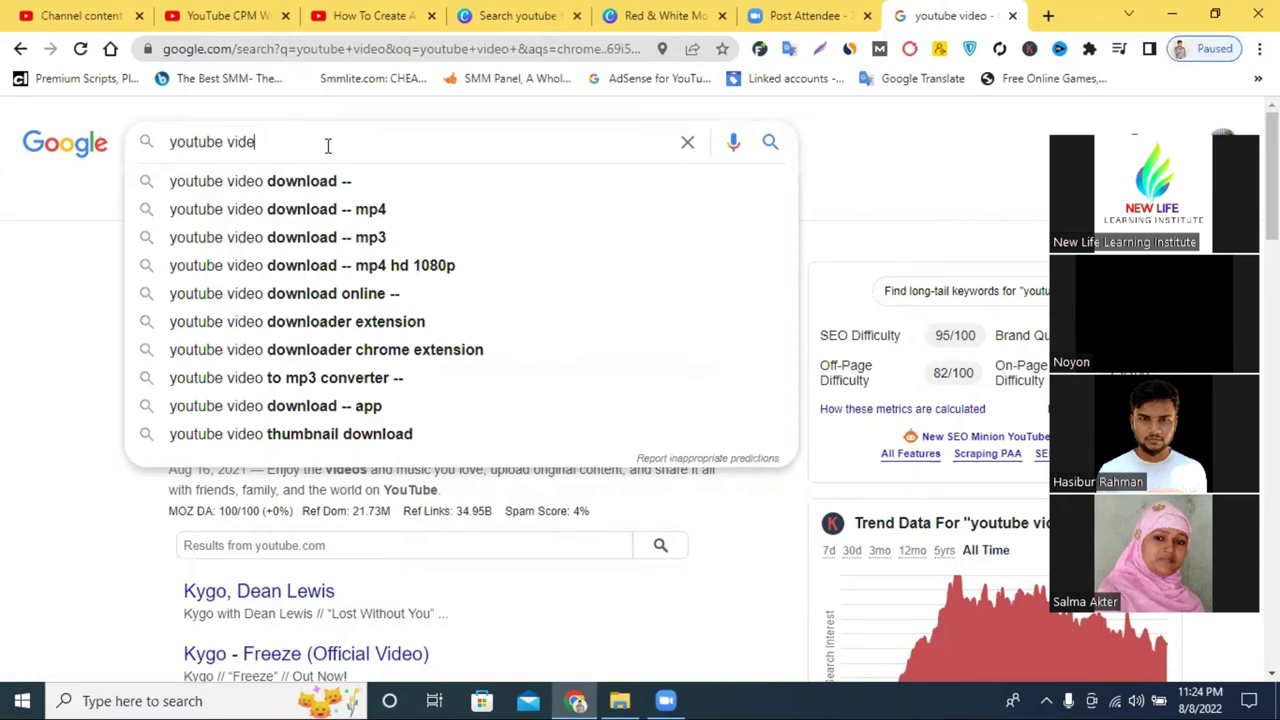
pyautogui.press('BackSpace')
pyautogui.press('BackSpace')
pyautogui.press('BackSpace')
pyautogui.press('BackSpace')
pyautogui.press('BackSpace')
pyautogui.press('BackSpace')
pyautogui.press('BackSpace')
pyautogui.press('BackSpace')
pyautogui.press('BackSpace')
pyautogui.press('BackSpace')
pyautogui.press('BackSpace')
pyautogui.press('BackSpace')
pyautogui.write('key')
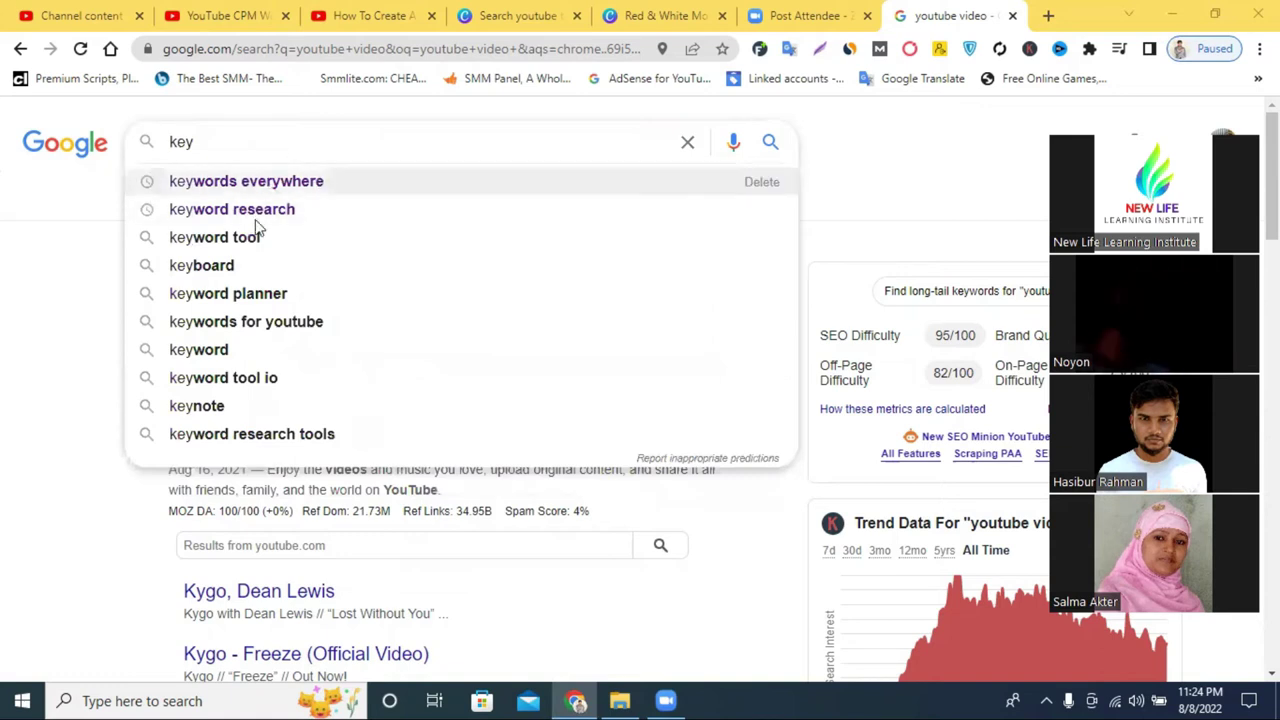
pyautogui.click(333, 246)
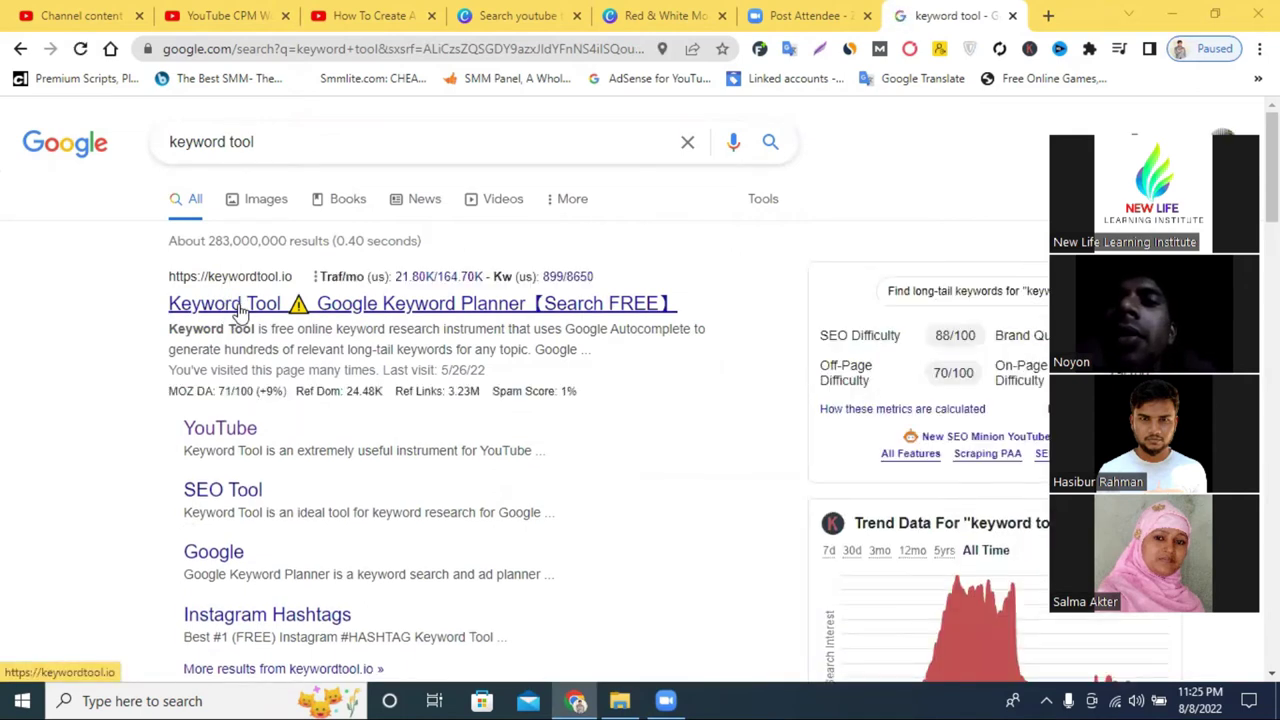
pyautogui.click(241, 312)
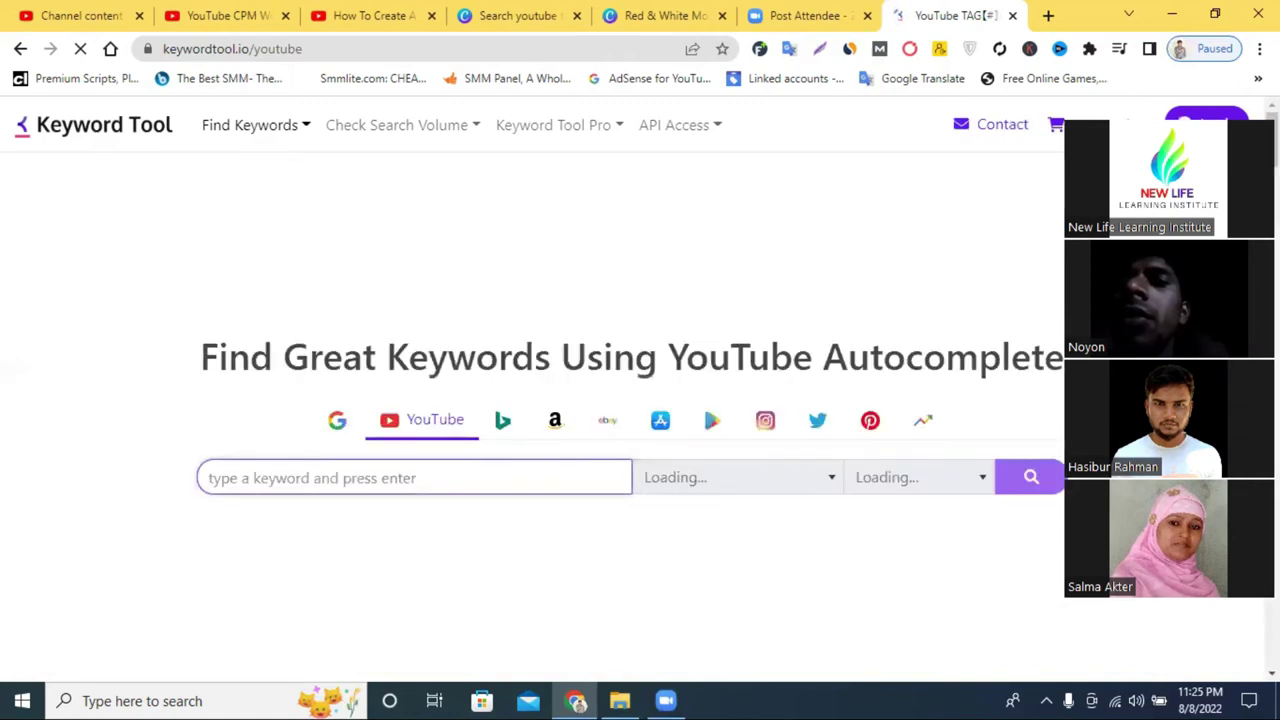
pyautogui.scroll(-1, 840, 372)
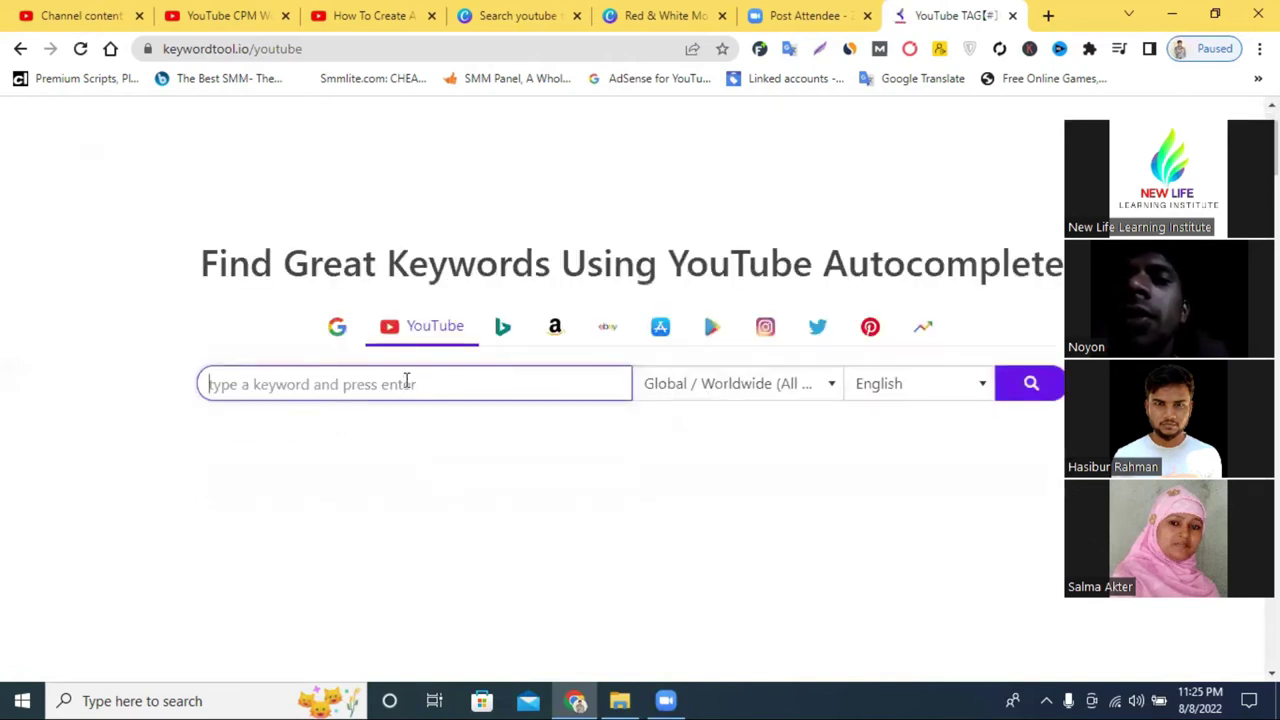
# Step: Copy the phrase "YouTube CPM Work" from the title of the competitor's CPM video
pyautogui.click(250, 12)
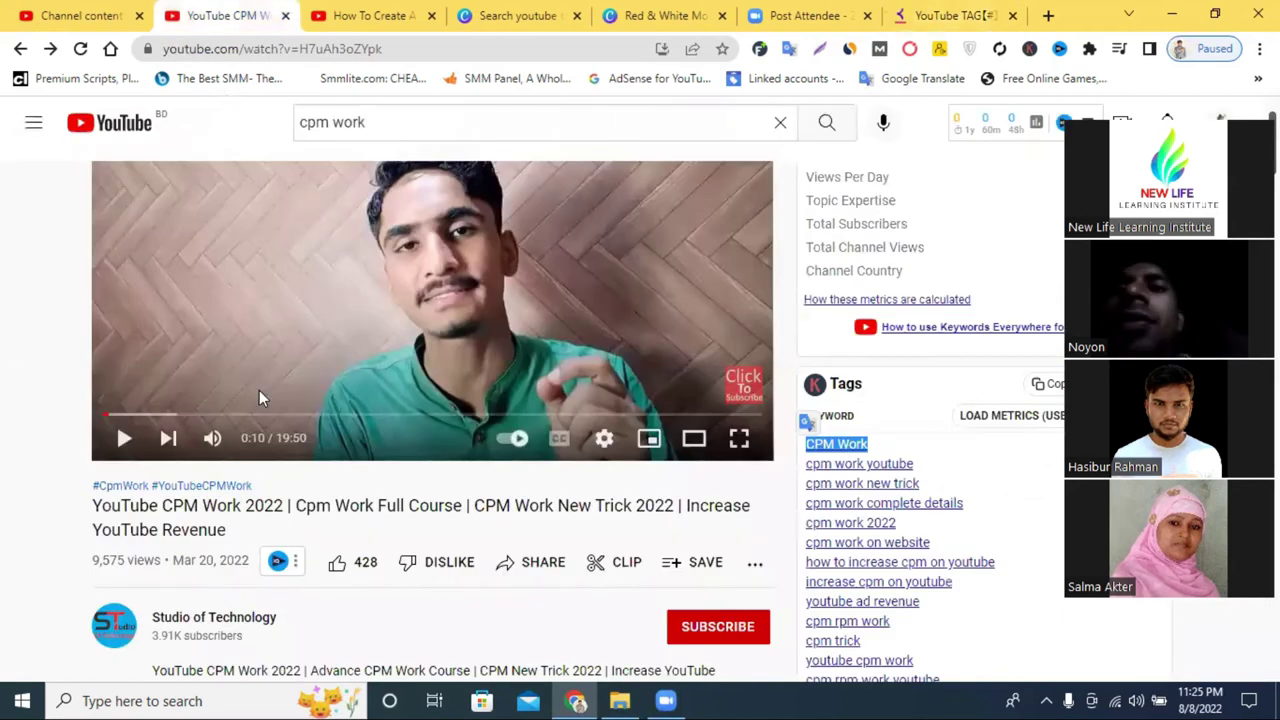
pyautogui.moveTo(93, 506); pyautogui.dragTo(238, 505)
pyautogui.rightClick(246, 506)
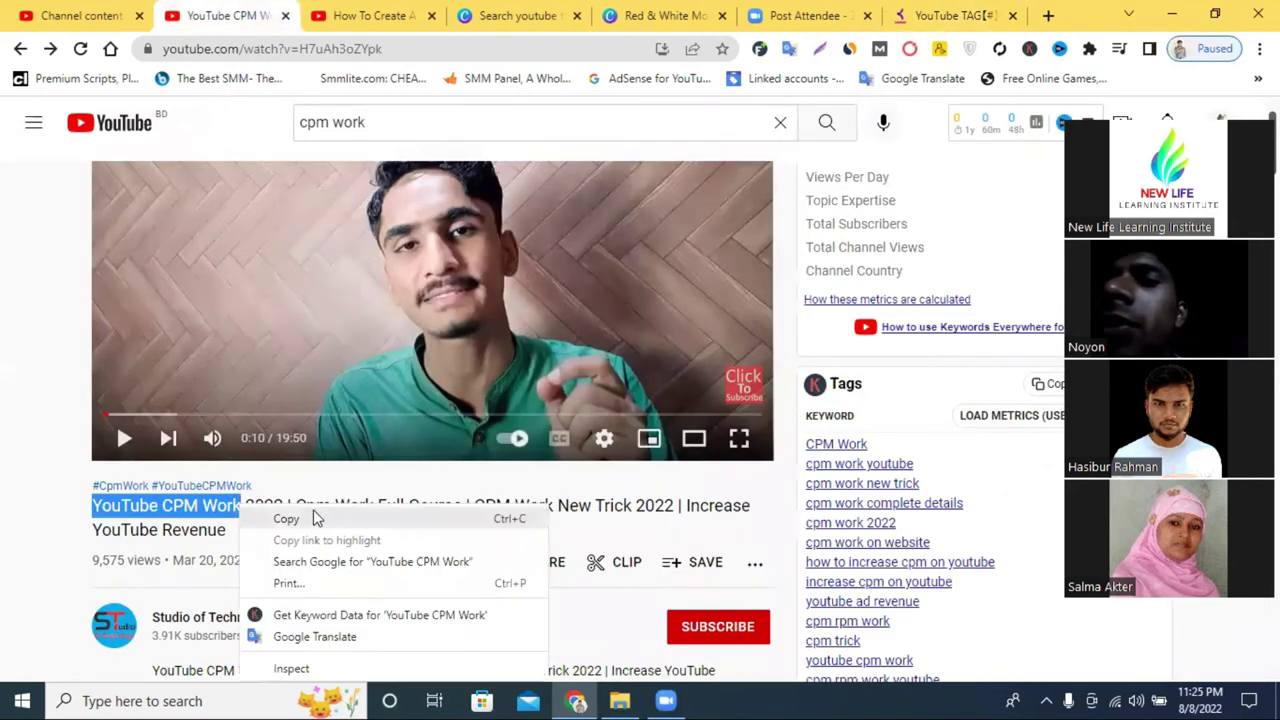
pyautogui.click(286, 517)
# Step: Search the YouTube keywords on keywordtool.io for the copied phrase "YouTube CPM Work", with Global / Worldwide and English
pyautogui.click(950, 15)
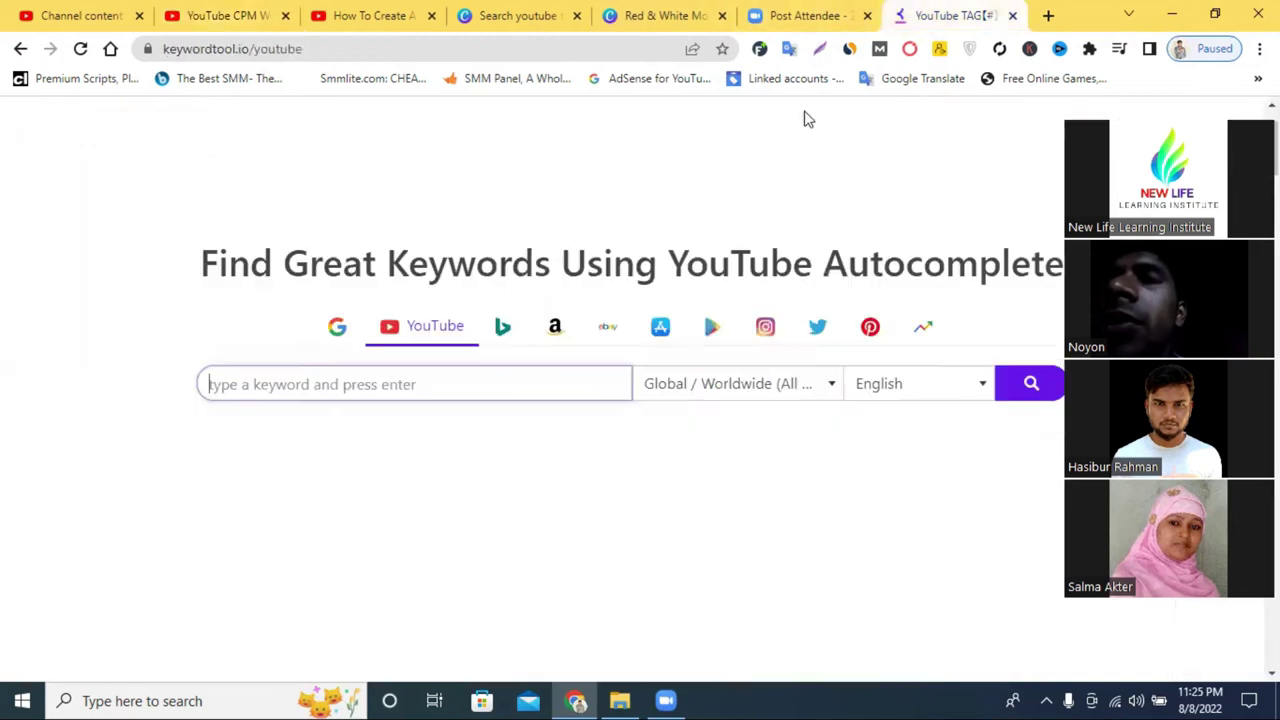
pyautogui.rightClick(290, 385)
pyautogui.click(364, 538)
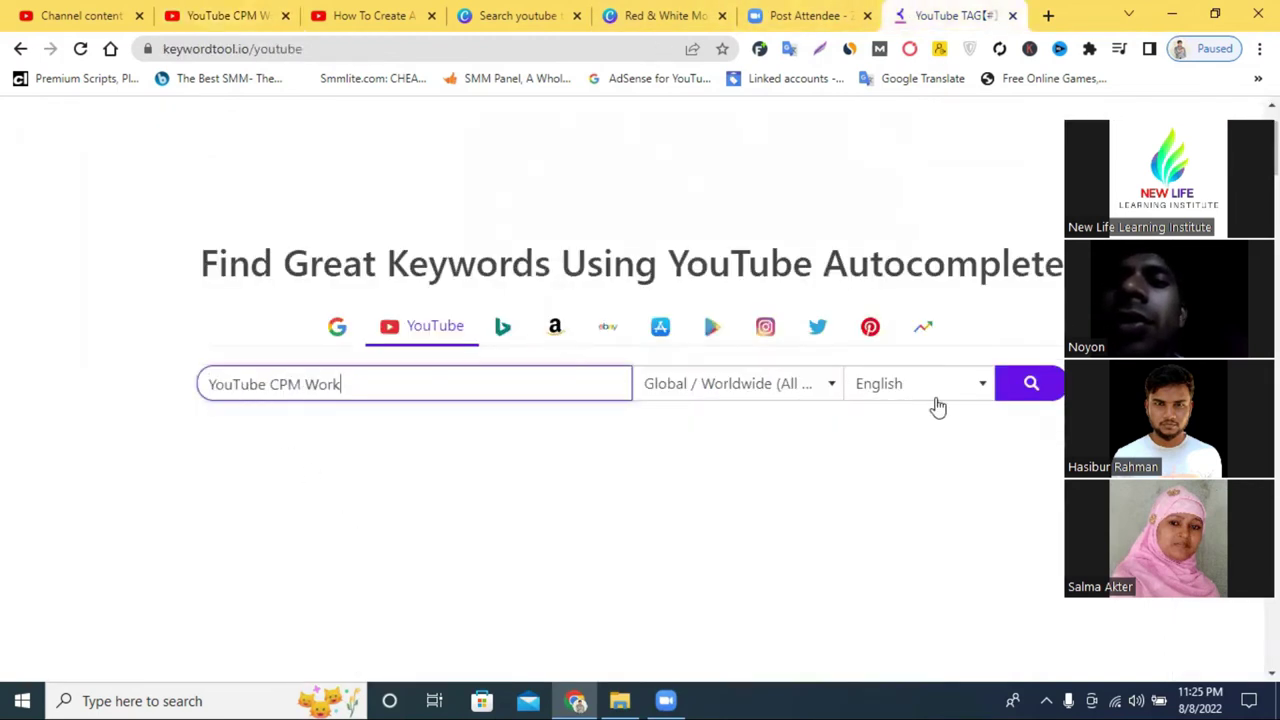
pyautogui.click(1030, 384)
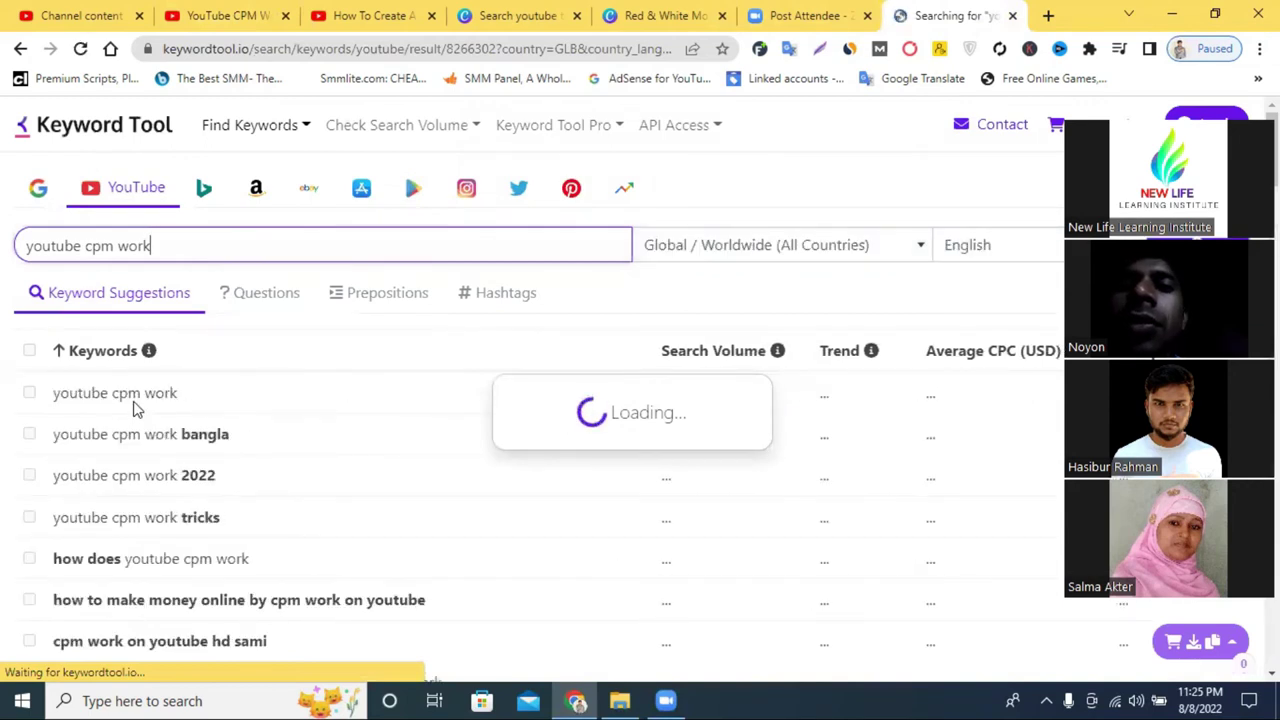
# Step: Review the keyword suggestions for "youtube cpm work" and highlight the total number of keywords
pyautogui.scroll(-1, 134, 406)
pyautogui.scroll(-3, 370, 340)
pyautogui.scroll(3, 367, 351)
pyautogui.moveTo(70, 310); pyautogui.dragTo(34, 307)
pyautogui.scroll(-6, 323, 377)
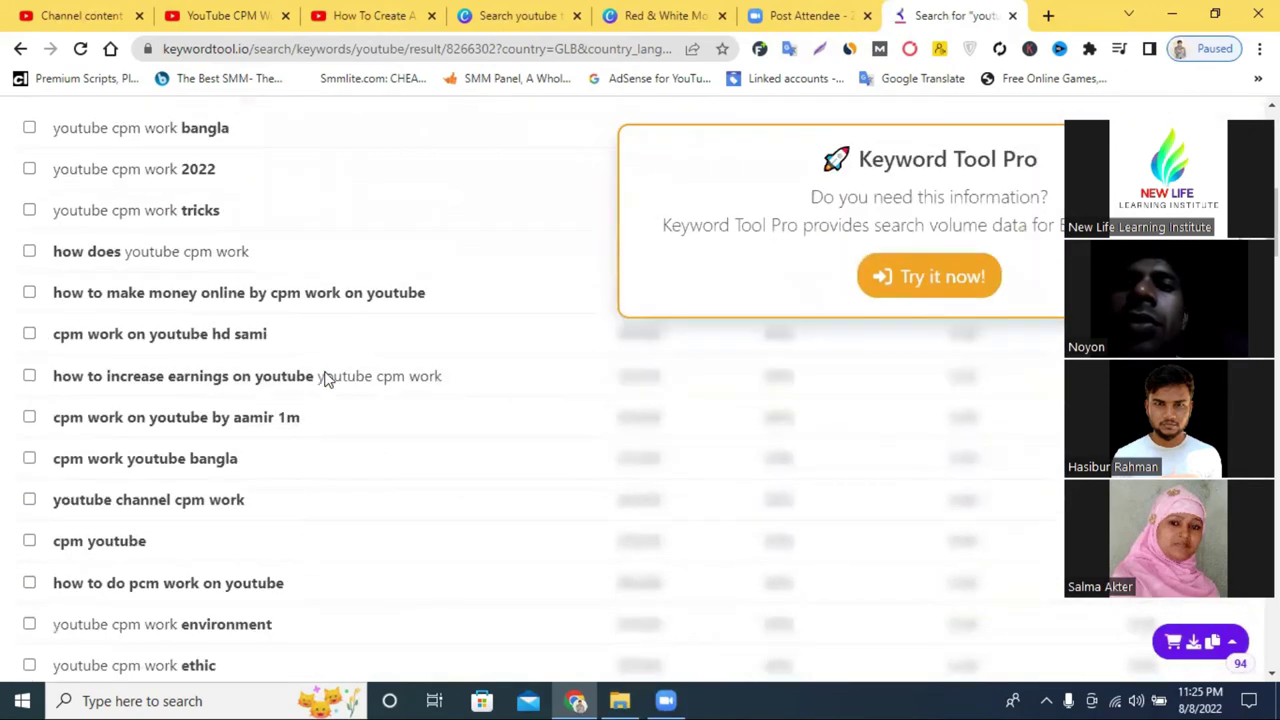
pyautogui.scroll(-5, 200, 434)
pyautogui.scroll(-2, 200, 434)
pyautogui.scroll(13, 200, 434)
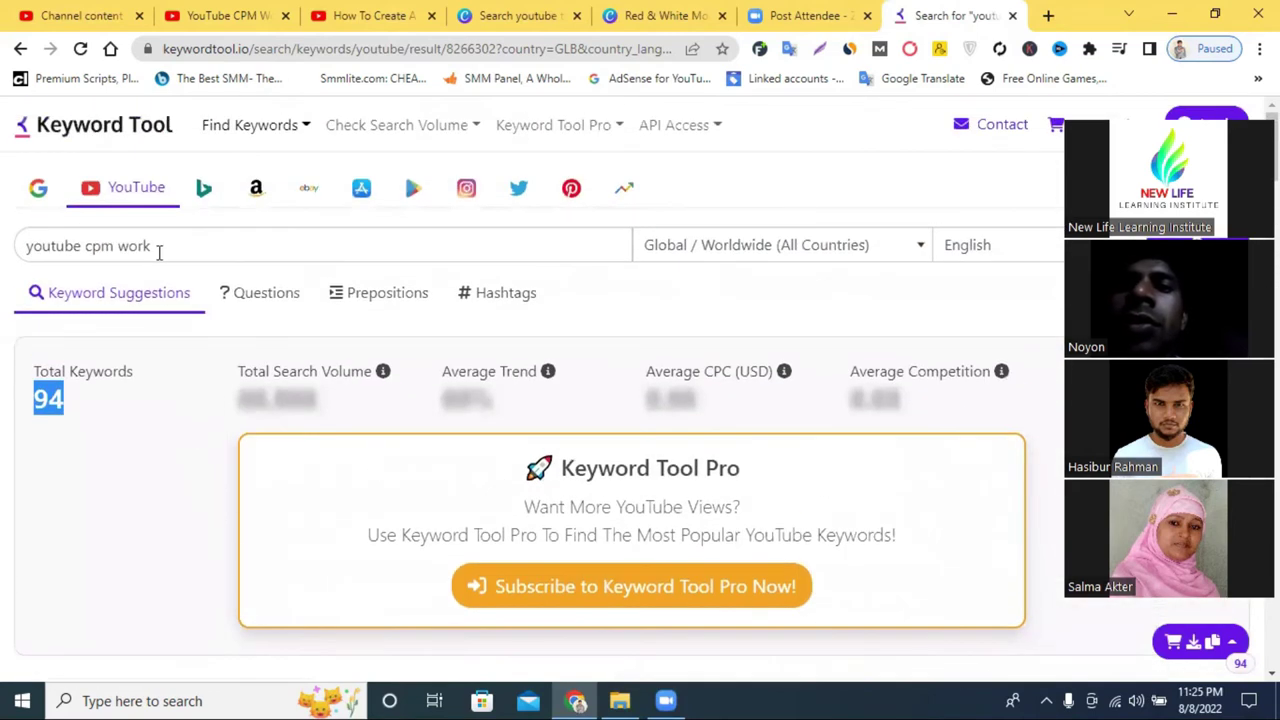
# Step: Replace the search phrase with "digital marketing" and run the YouTube keyword search
pyautogui.tripleClick(159, 249)
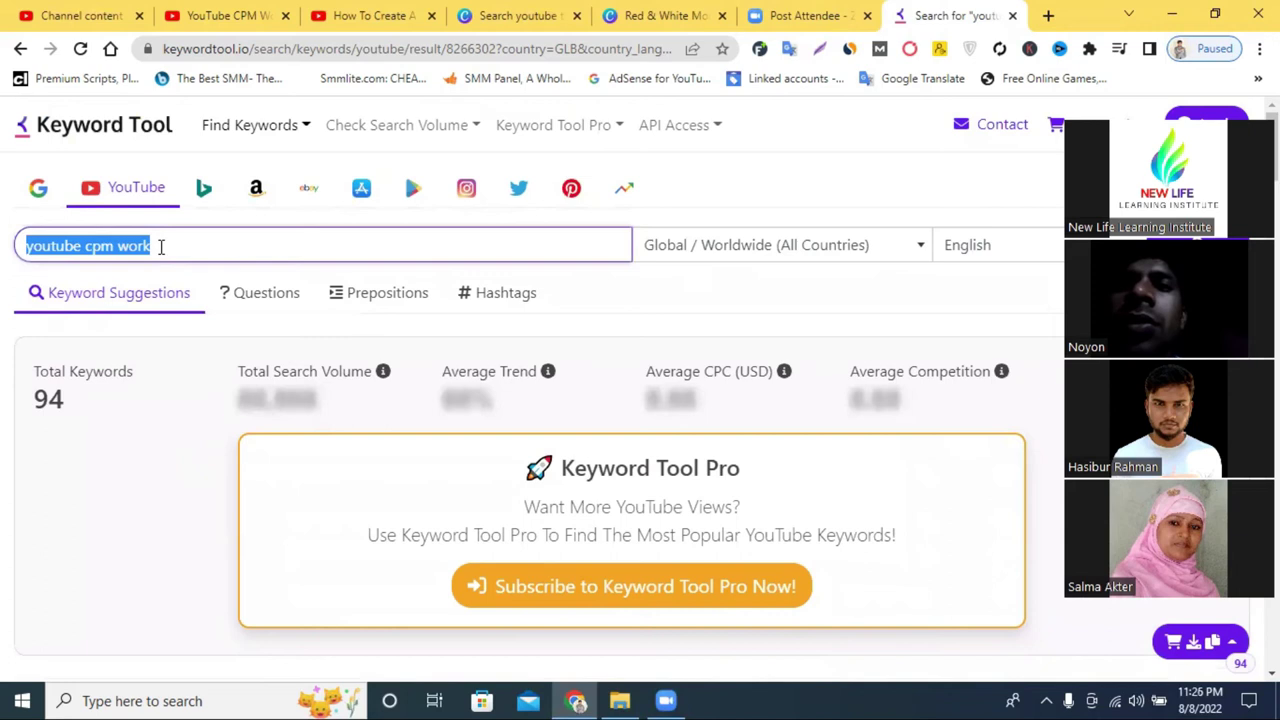
pyautogui.write('digital')
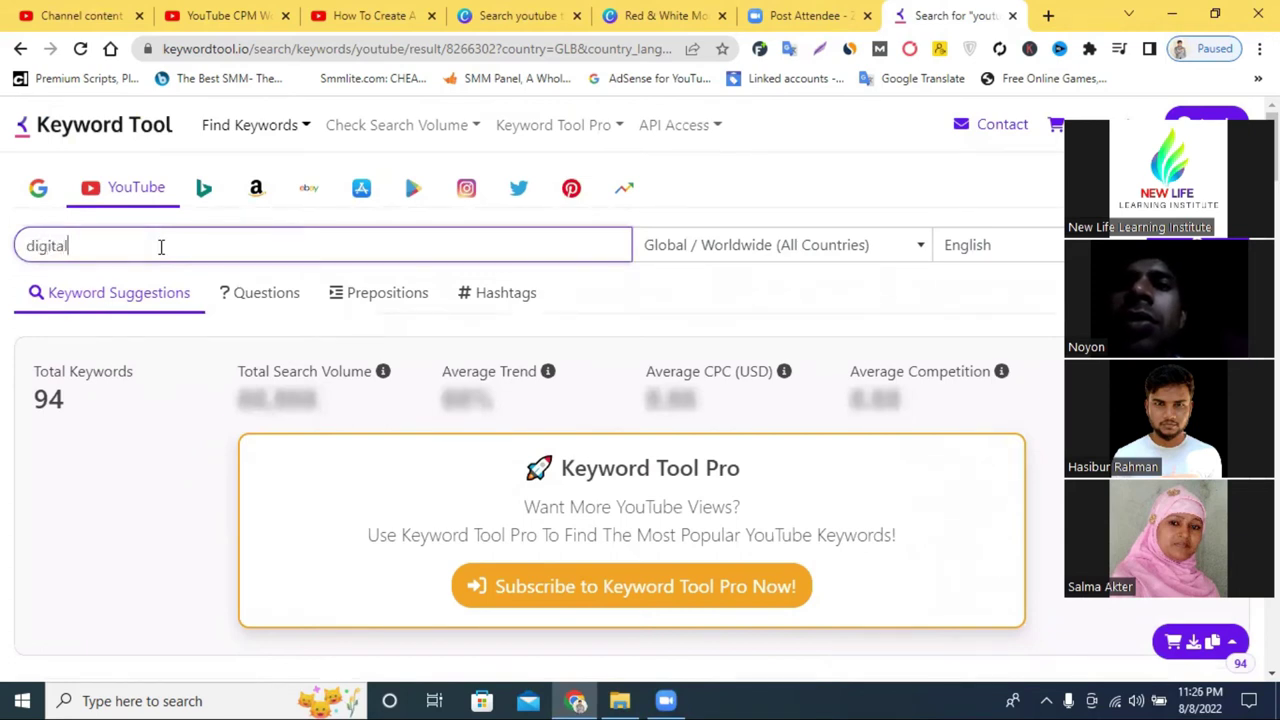
pyautogui.write(' marketing')
pyautogui.press('Return')
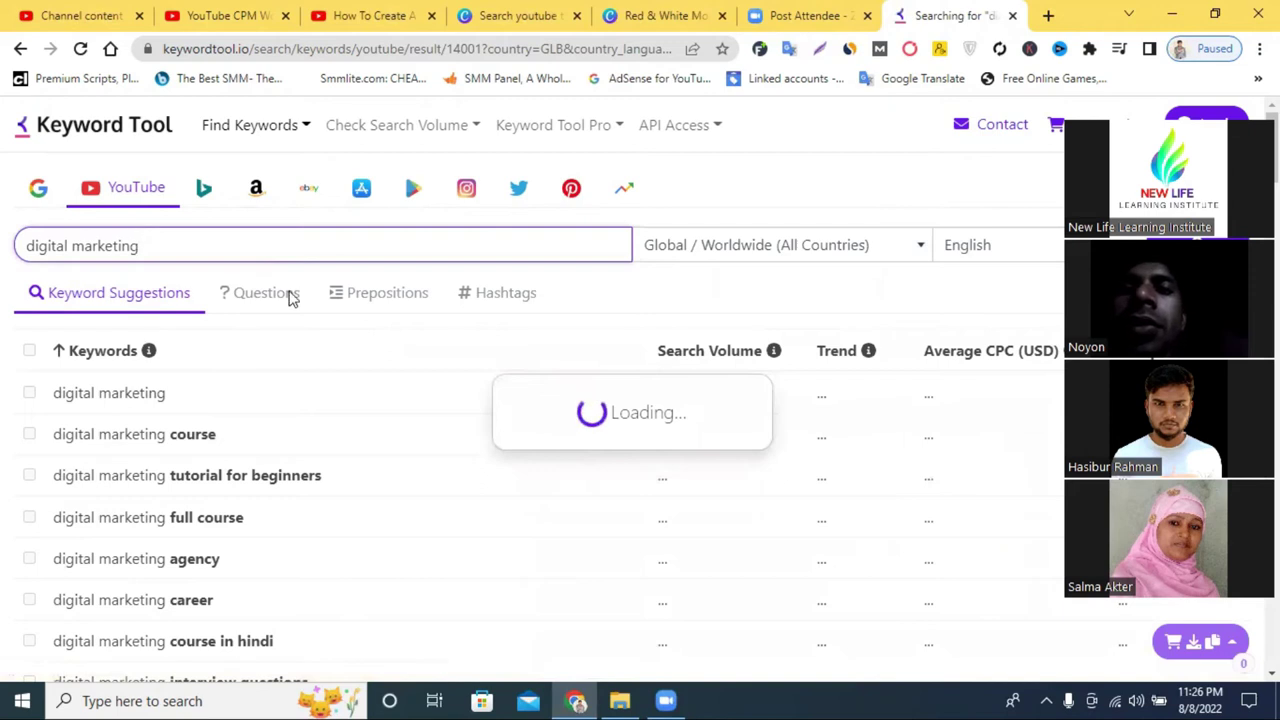
# Step: Examine the "digital marketing" results, highlighting the keyword total and the search volumes of "digital marketing" and "digital marketing course"
pyautogui.moveTo(84, 408); pyautogui.dragTo(32, 405)
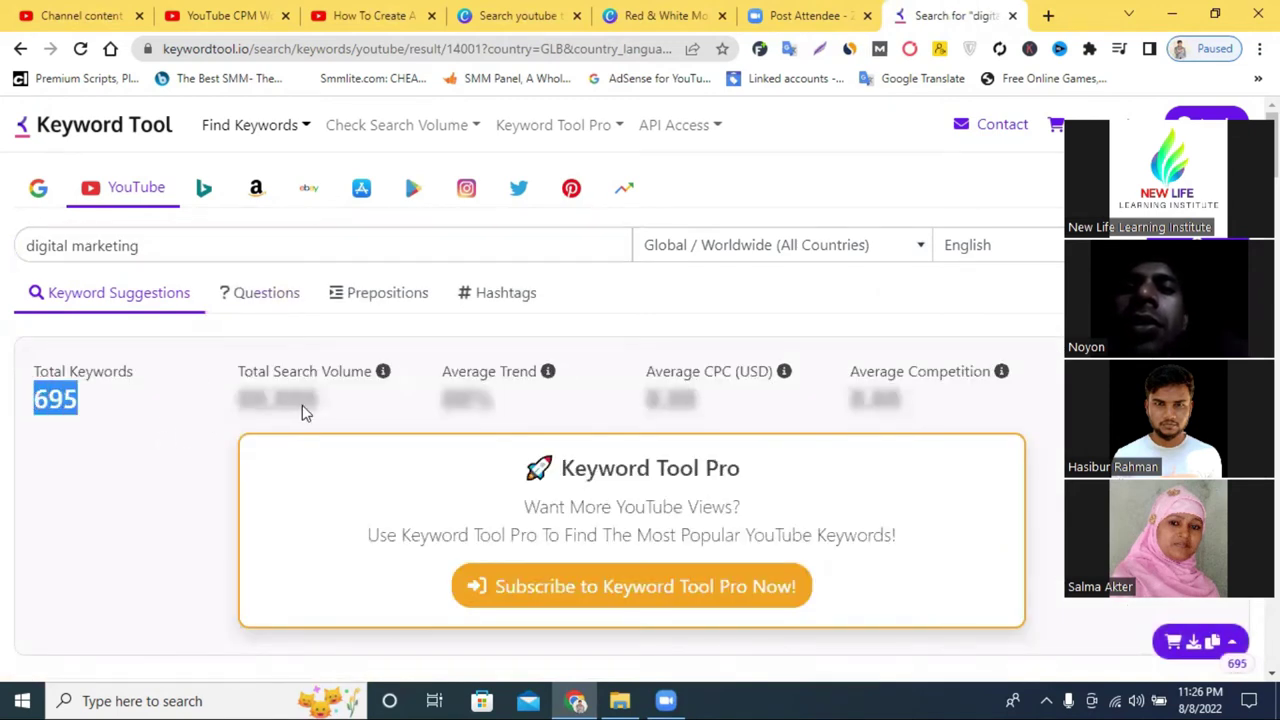
pyautogui.scroll(-3, 303, 406)
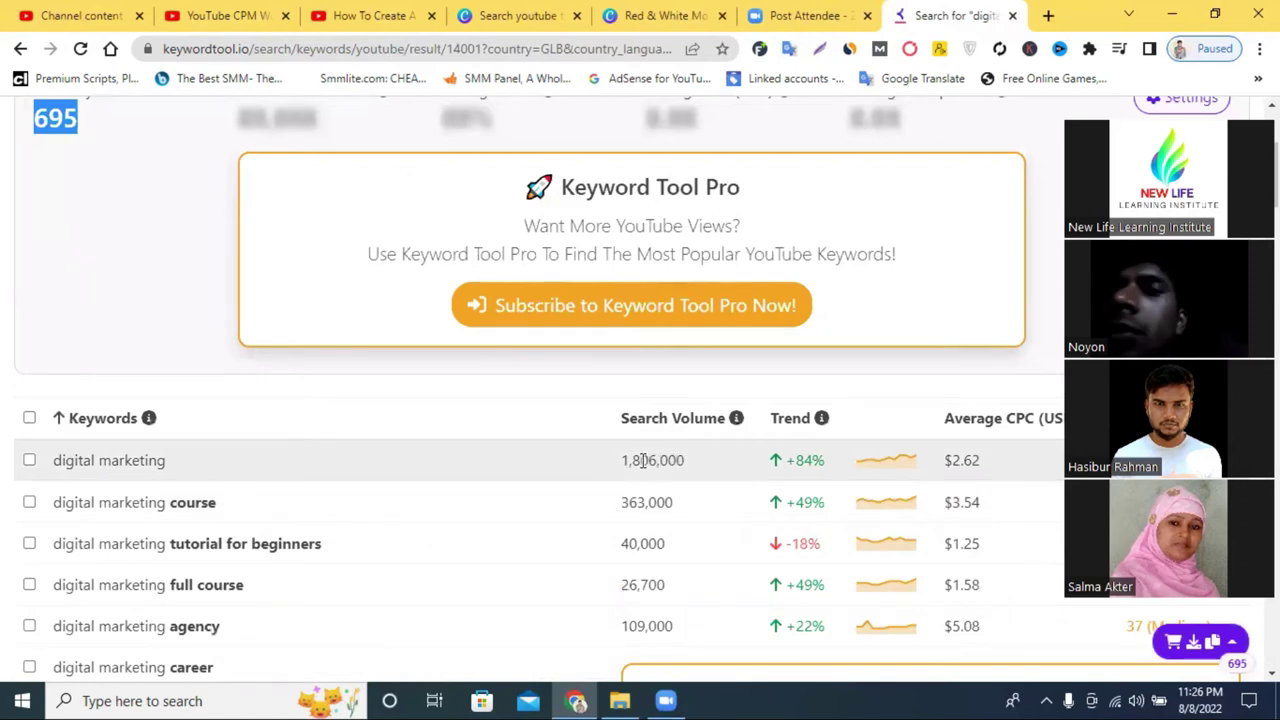
pyautogui.moveTo(633, 461); pyautogui.dragTo(623, 461)
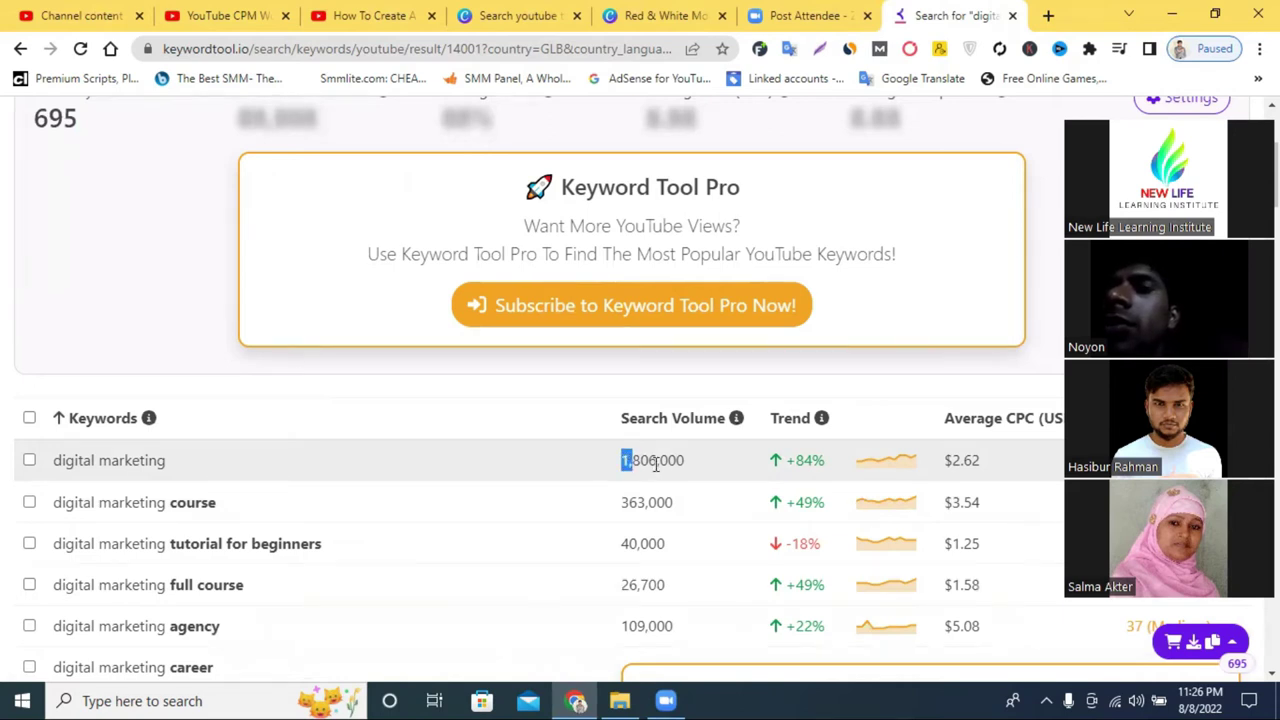
pyautogui.click(665, 468)
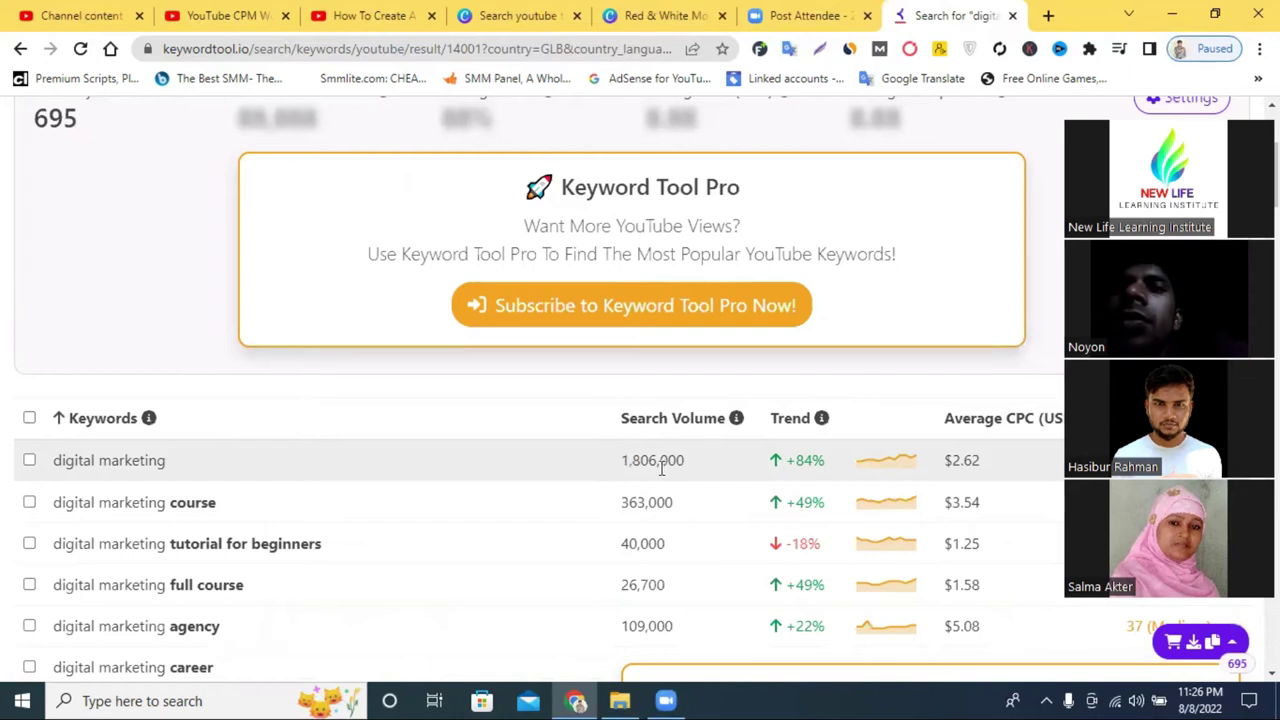
pyautogui.moveTo(686, 461); pyautogui.dragTo(612, 466)
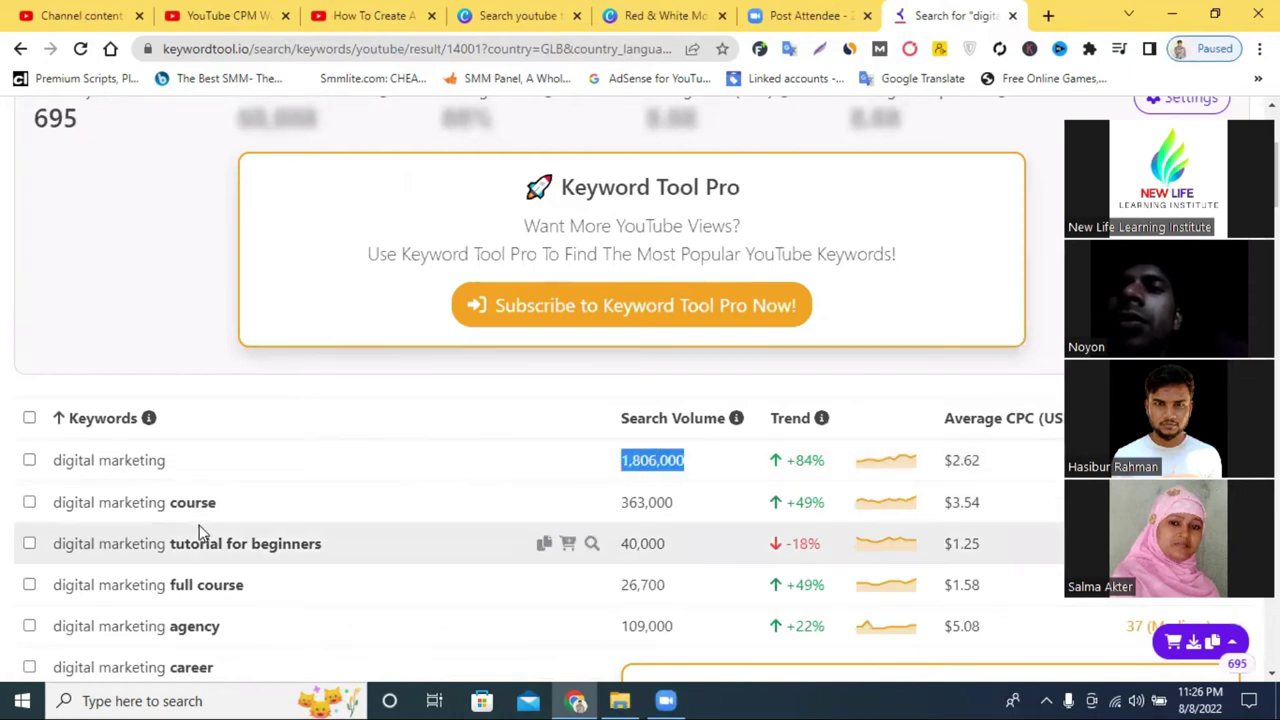
pyautogui.moveTo(633, 507); pyautogui.dragTo(672, 506)
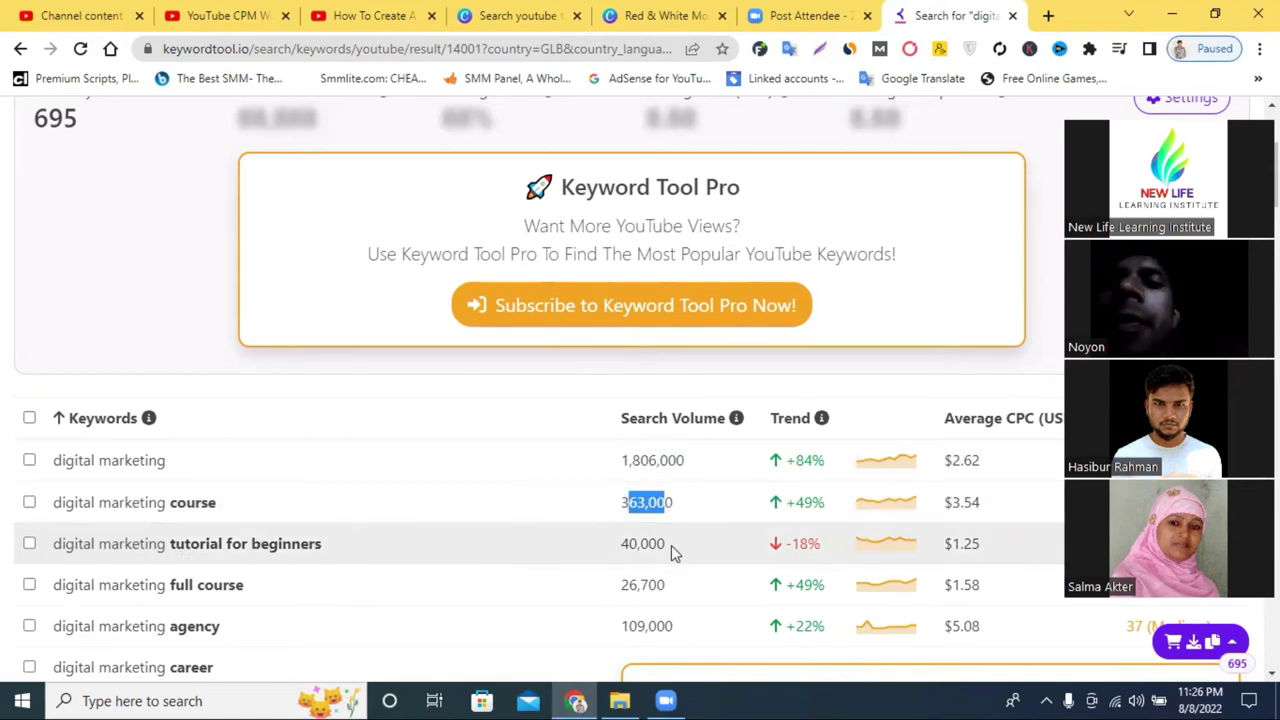
pyautogui.scroll(-2, 671, 545)
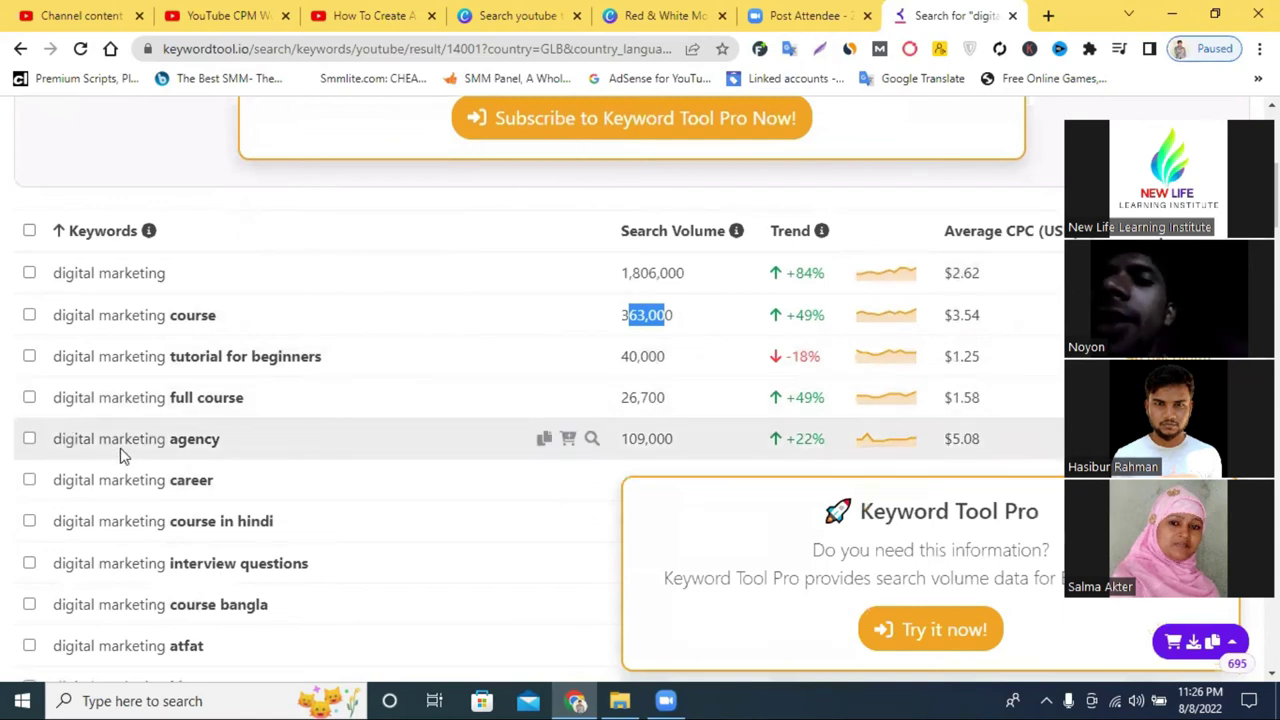
# Step: Examine the list of YouTube keyword suggestions for "digital marketing" down to its end
pyautogui.scroll(5, 163, 451)
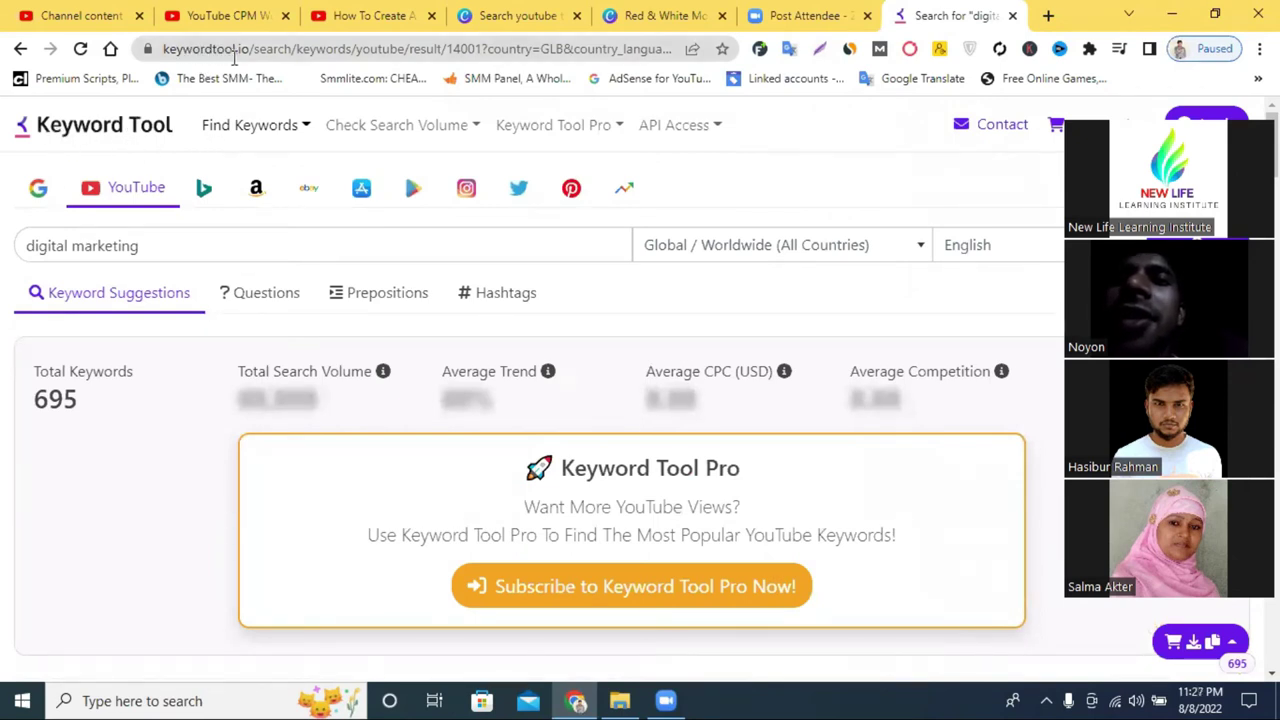
pyautogui.scroll(-20, 646, 350)
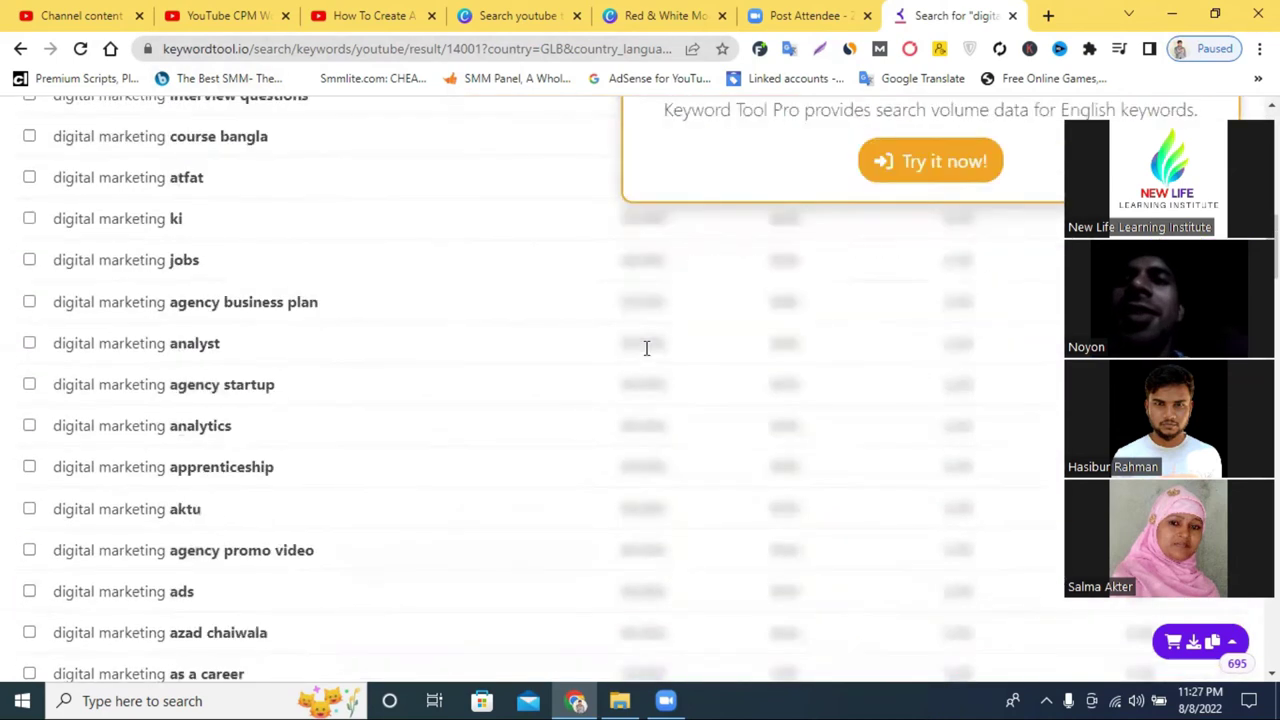
pyautogui.scroll(-4, 646, 350)
pyautogui.scroll(7, 642, 356)
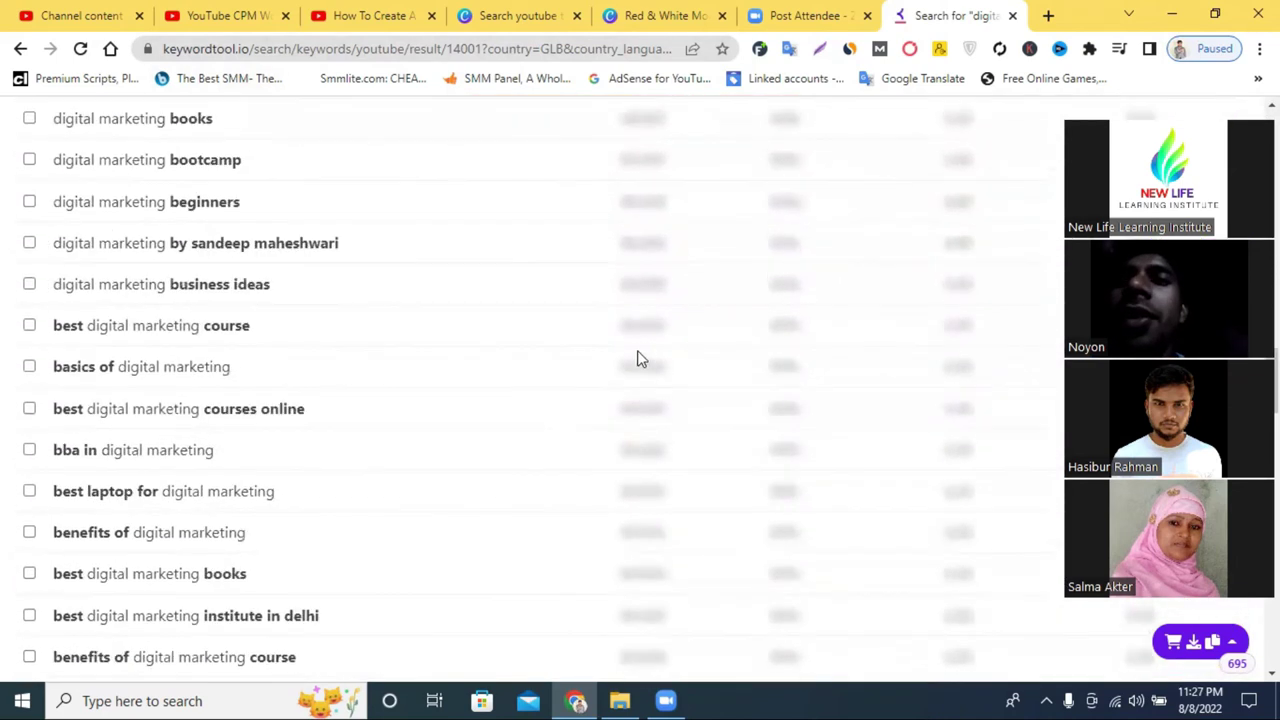
pyautogui.scroll(3, 313, 327)
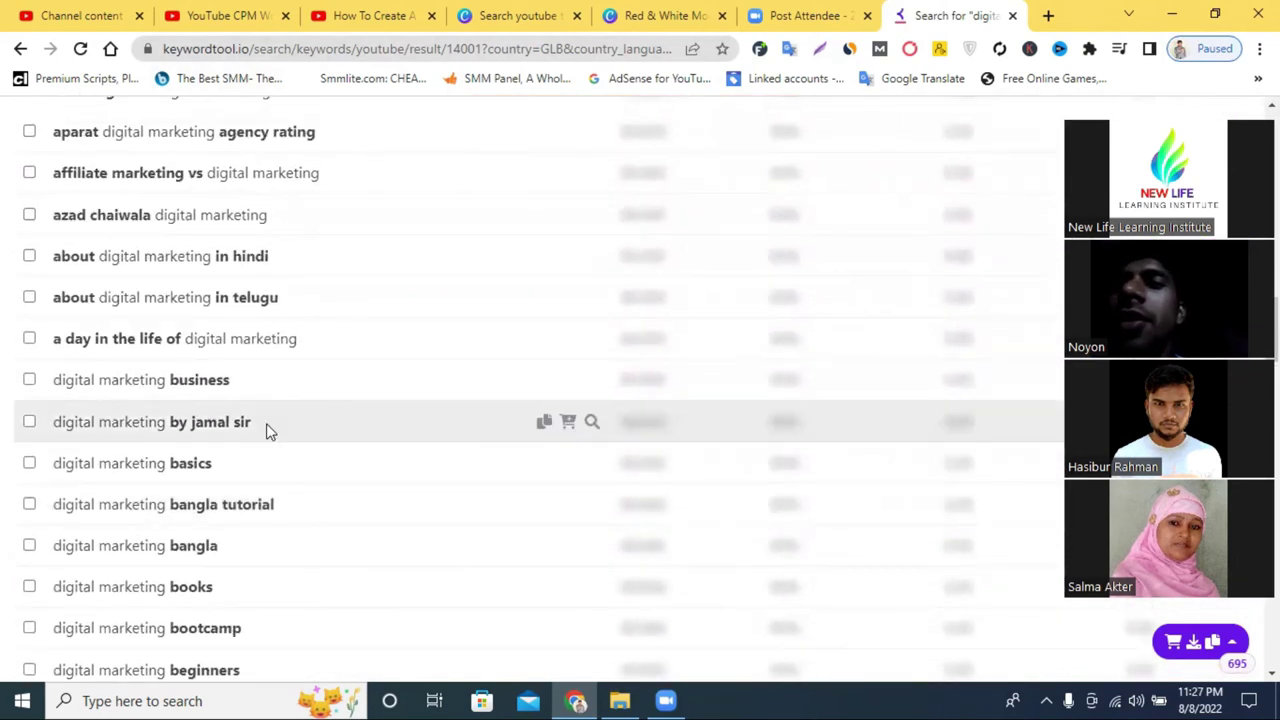
pyautogui.scroll(-15, 204, 428)
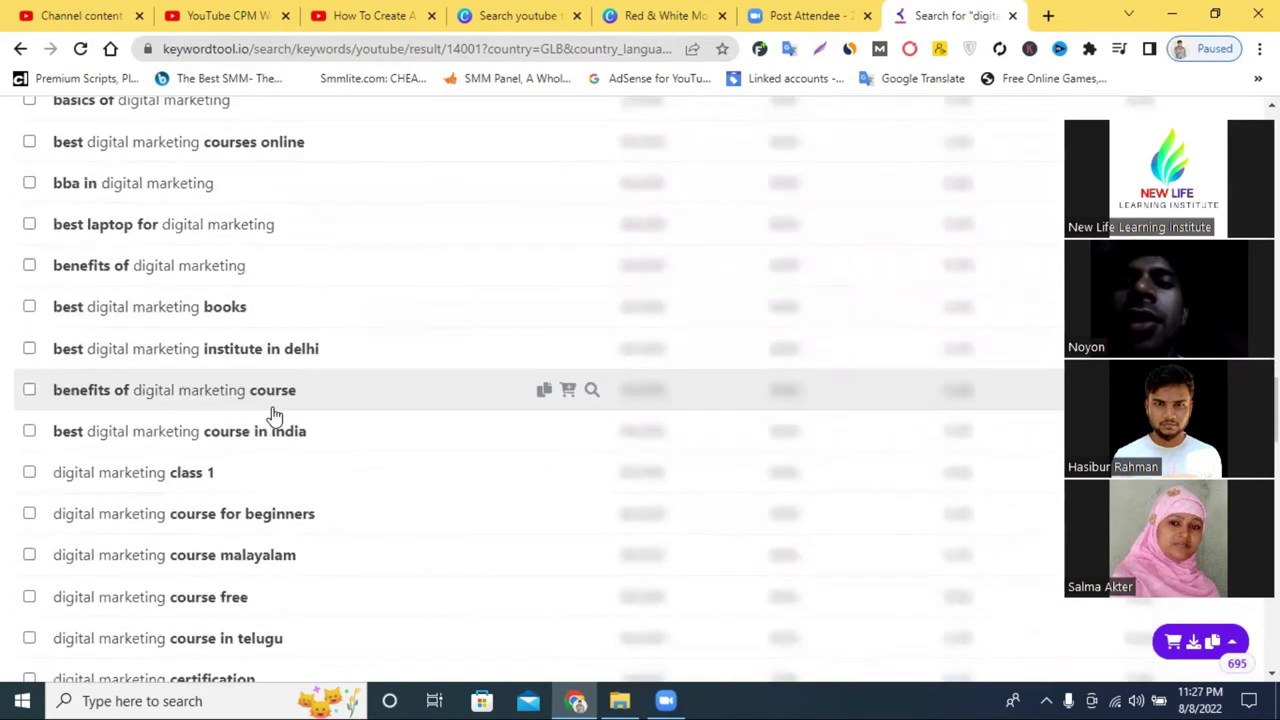
pyautogui.scroll(-10, 296, 413)
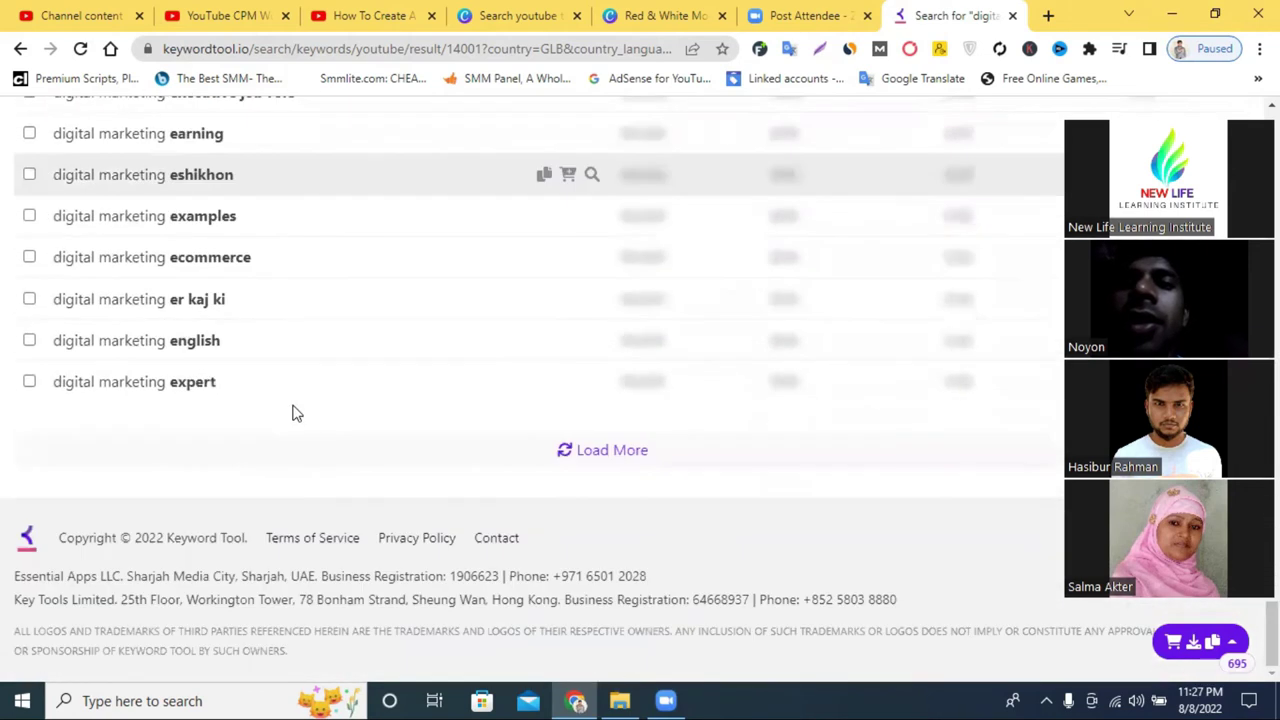
pyautogui.scroll(20, 630, 477)
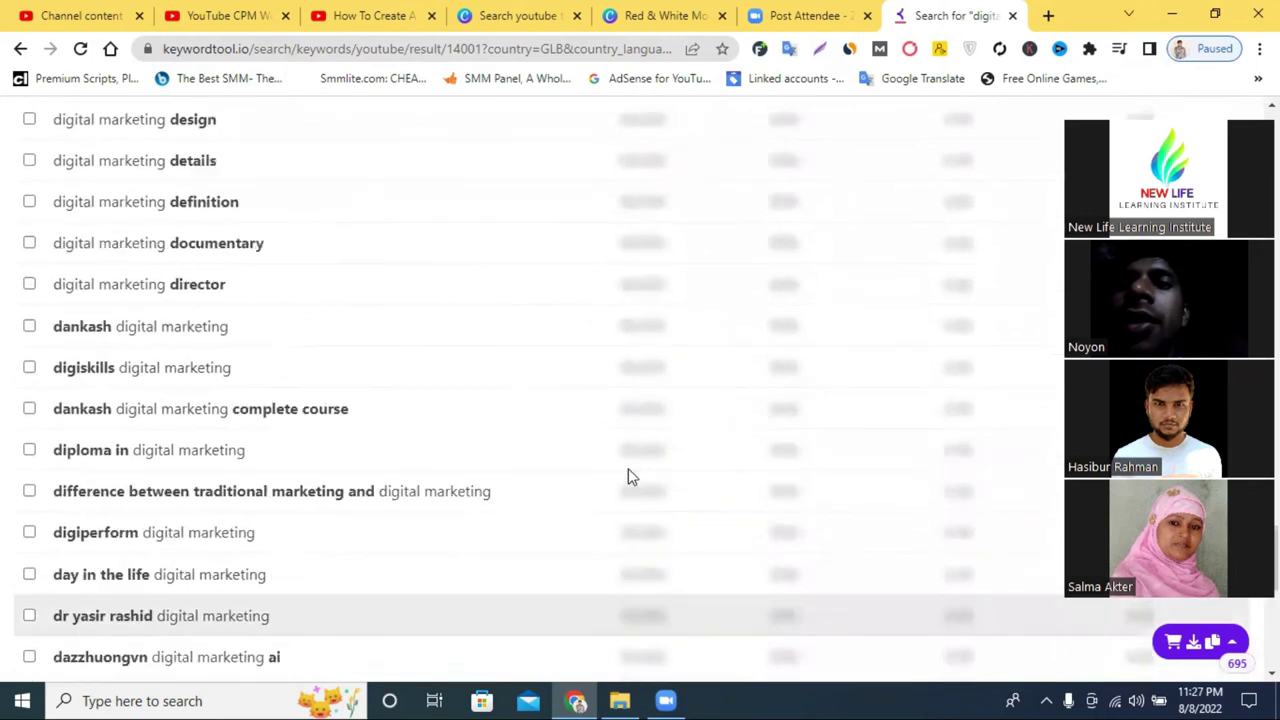
# Step: Return to the Google results for "keyword tool" and look through the keyword tools on the first page
pyautogui.click(19, 49)
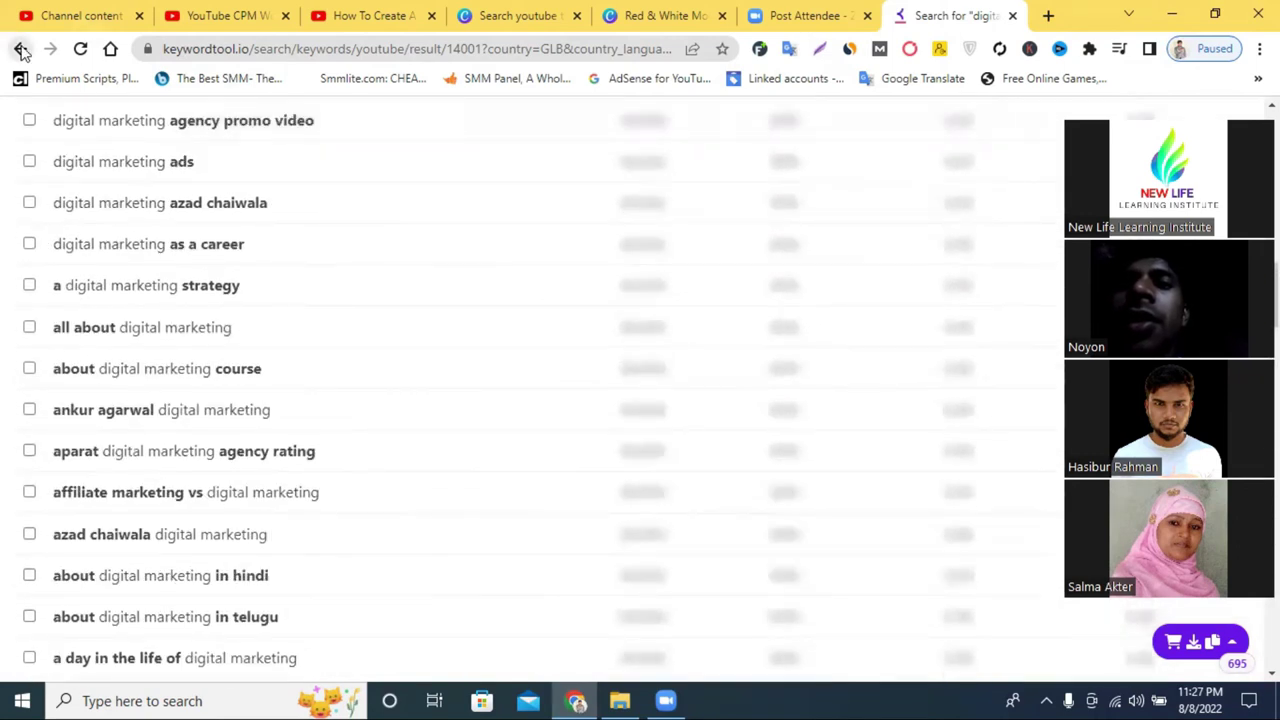
pyautogui.click(21, 50)
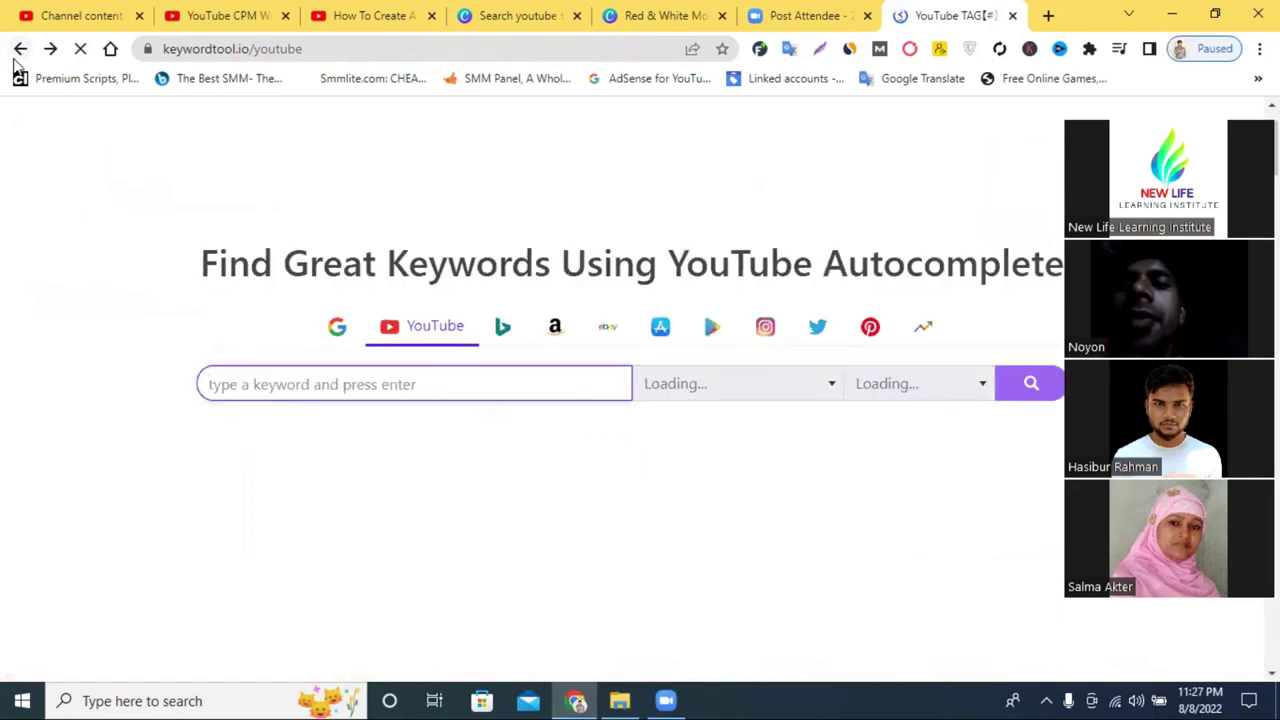
pyautogui.click(20, 49)
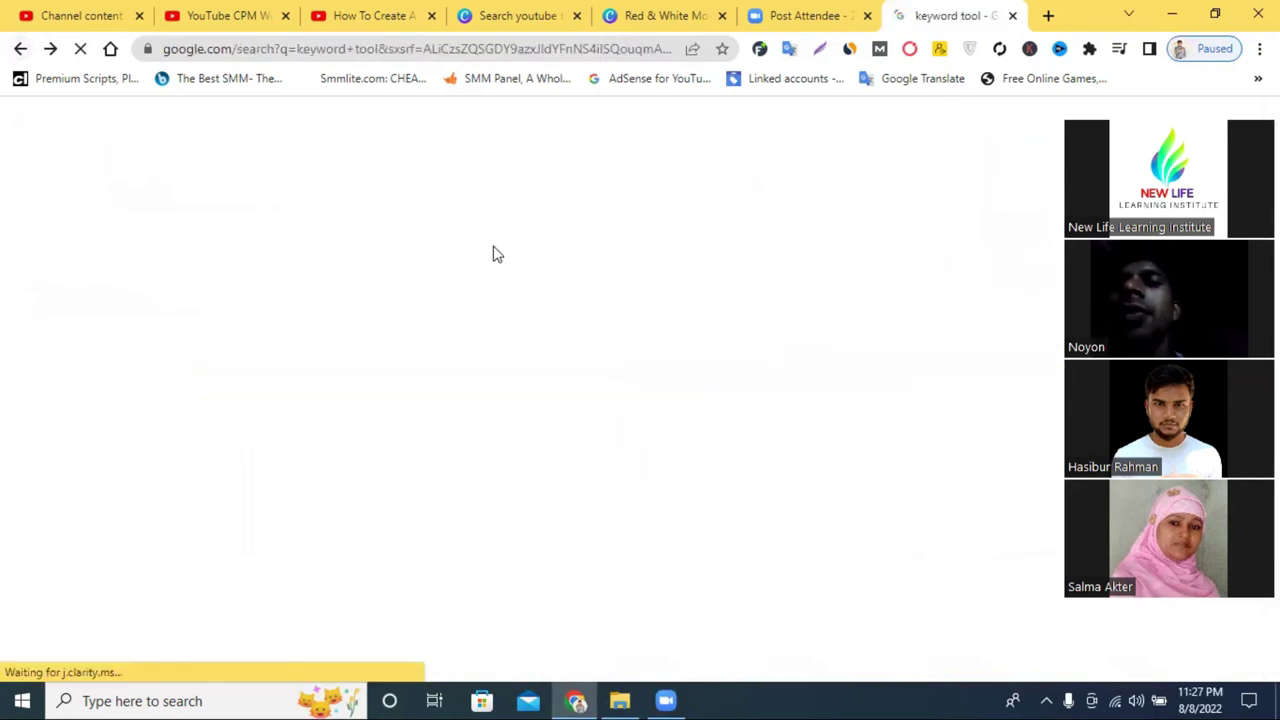
pyautogui.scroll(-3, 500, 256)
pyautogui.scroll(-6, 503, 268)
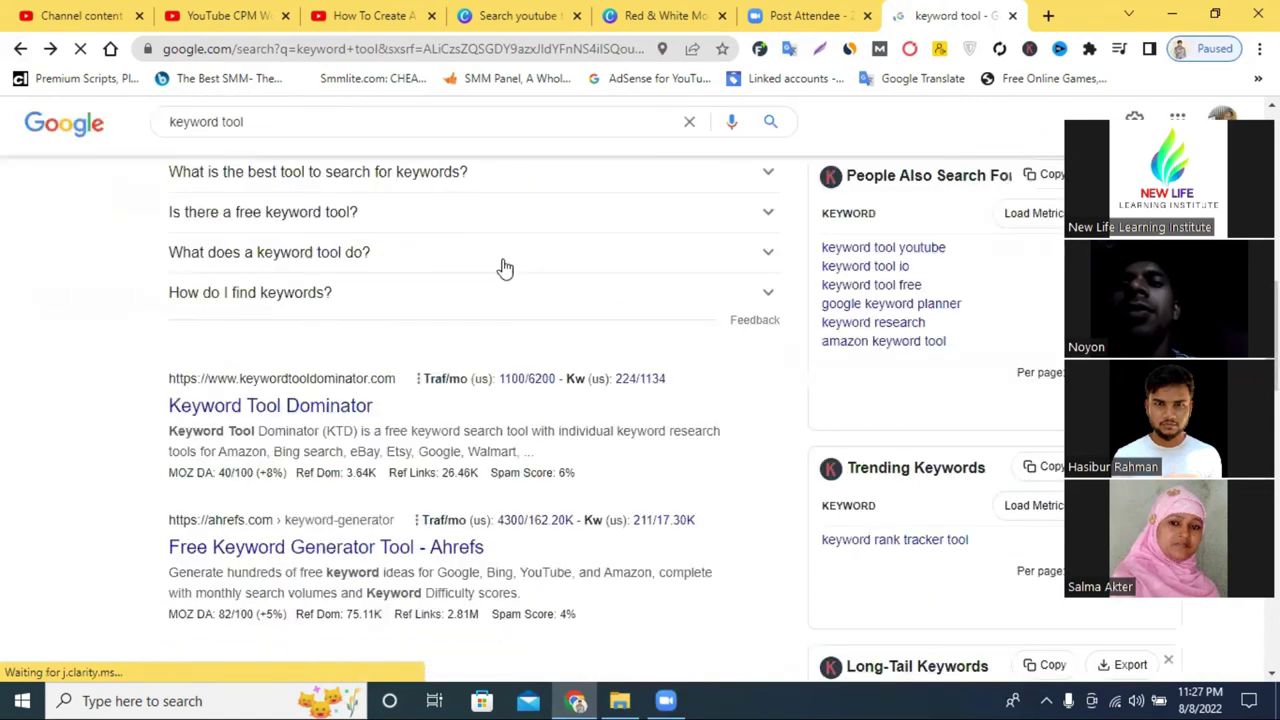
pyautogui.scroll(3, 525, 276)
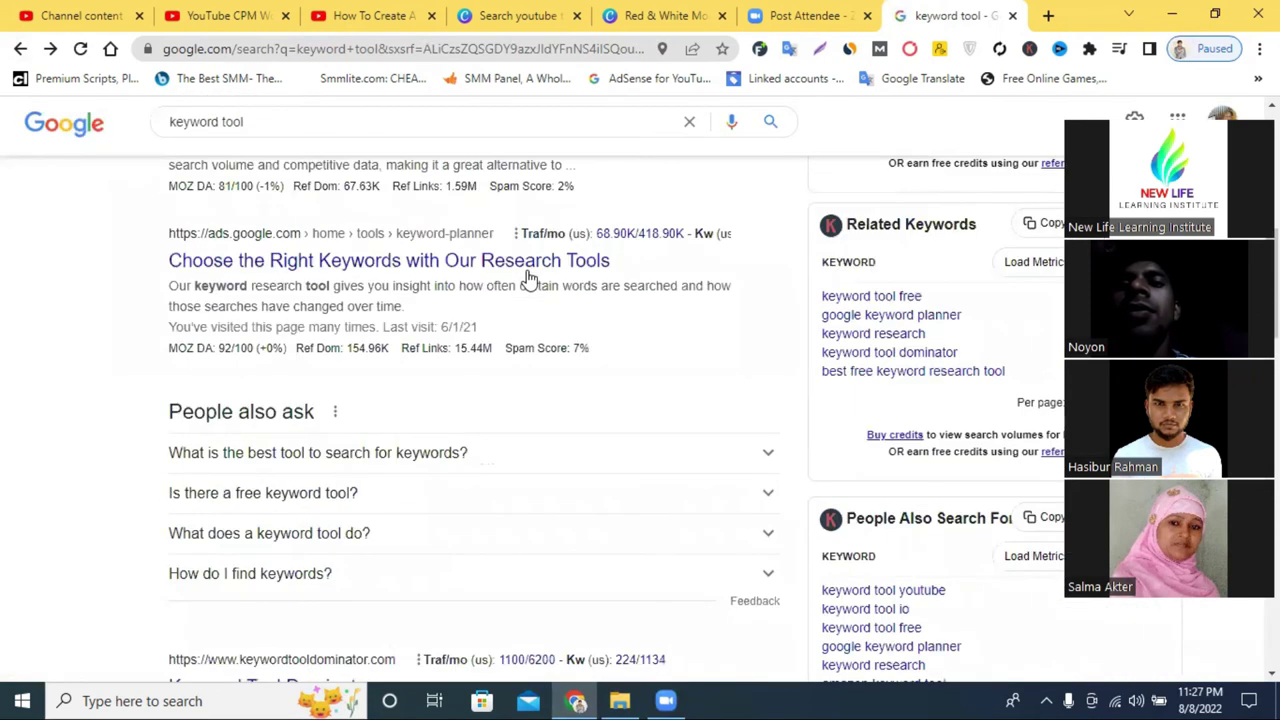
pyautogui.scroll(-3, 529, 279)
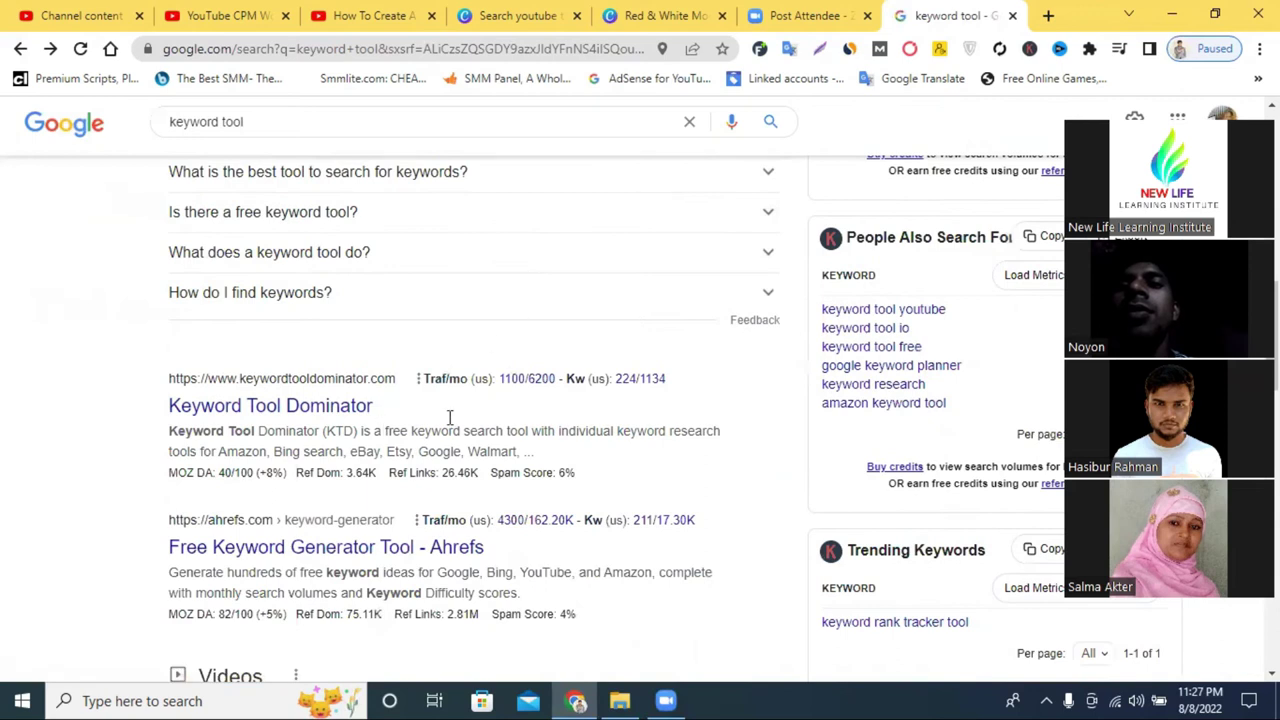
pyautogui.scroll(-8, 450, 417)
pyautogui.scroll(-6, 463, 410)
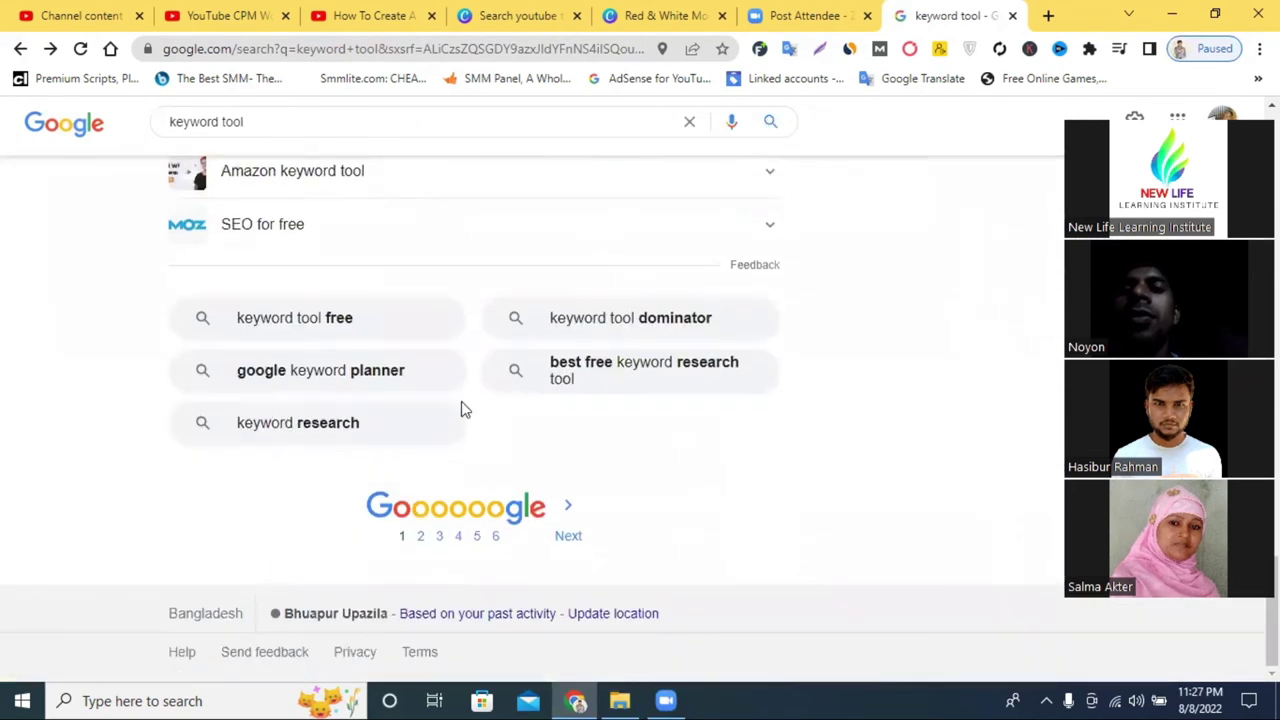
# Step: Open the Keyword Tool Dominator Amazon tool from the second page of results and look over its search form
pyautogui.click(421, 536)
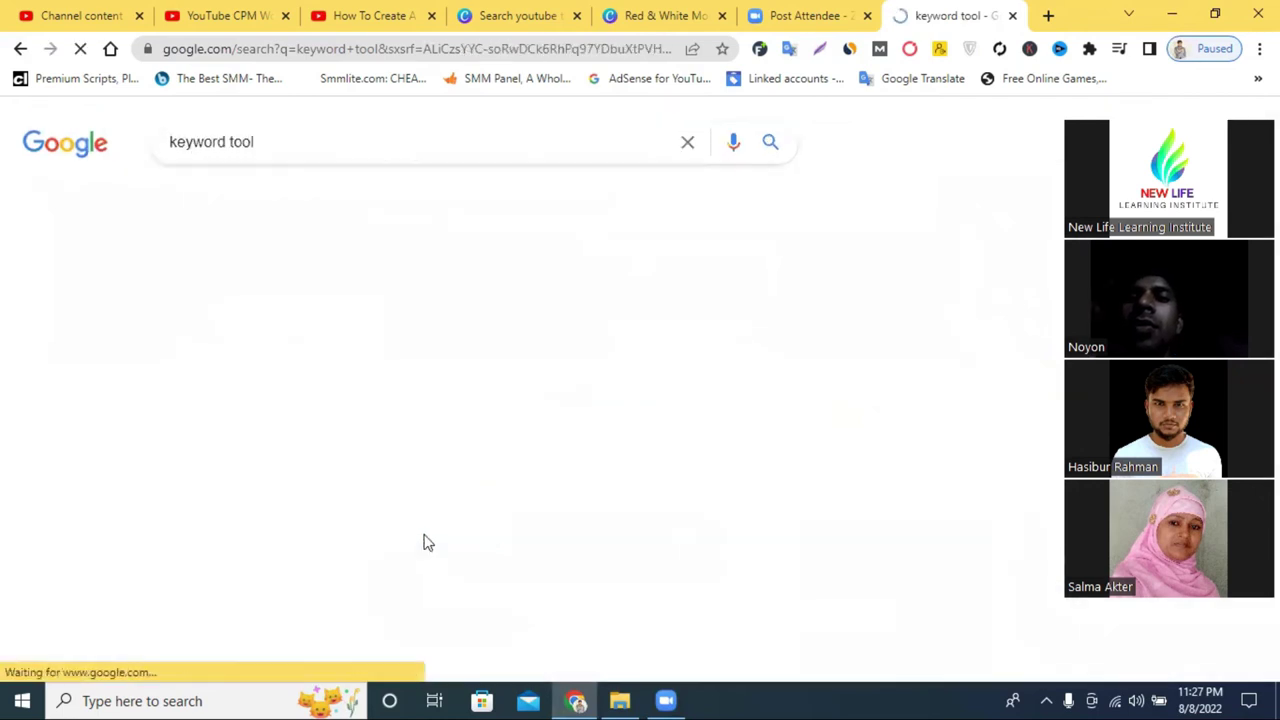
pyautogui.scroll(-1, 540, 446)
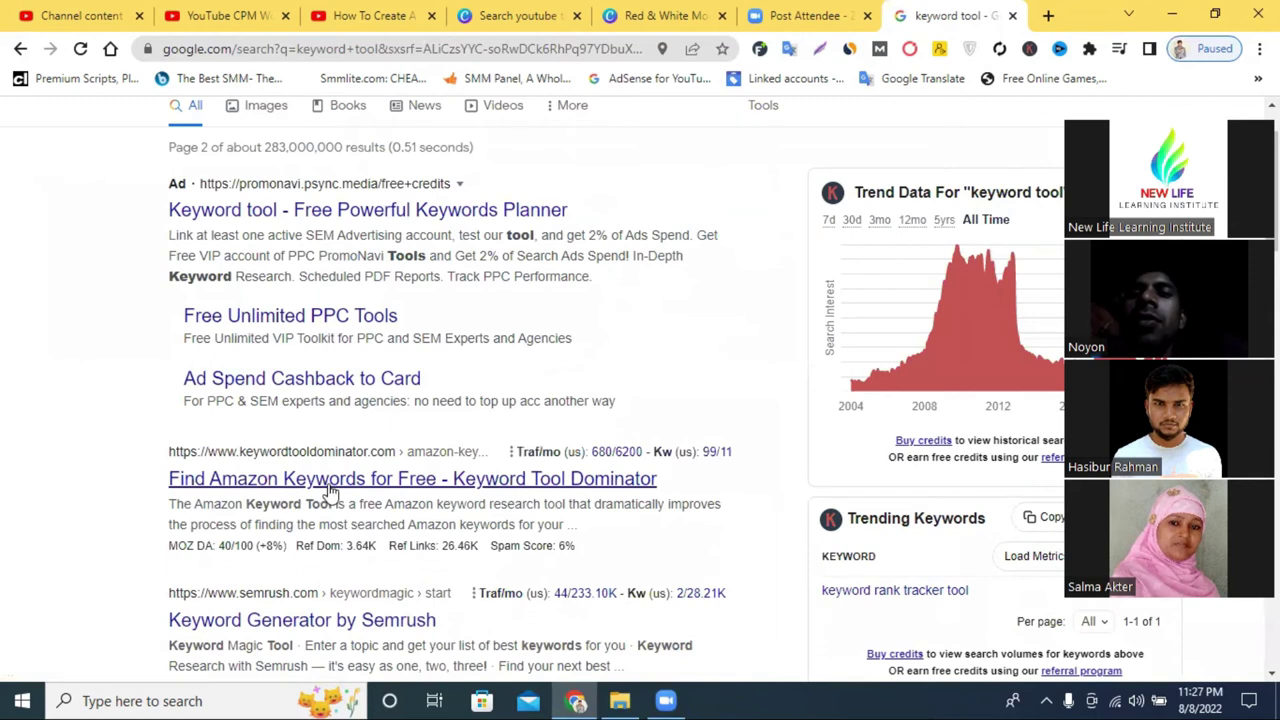
pyautogui.click(330, 488)
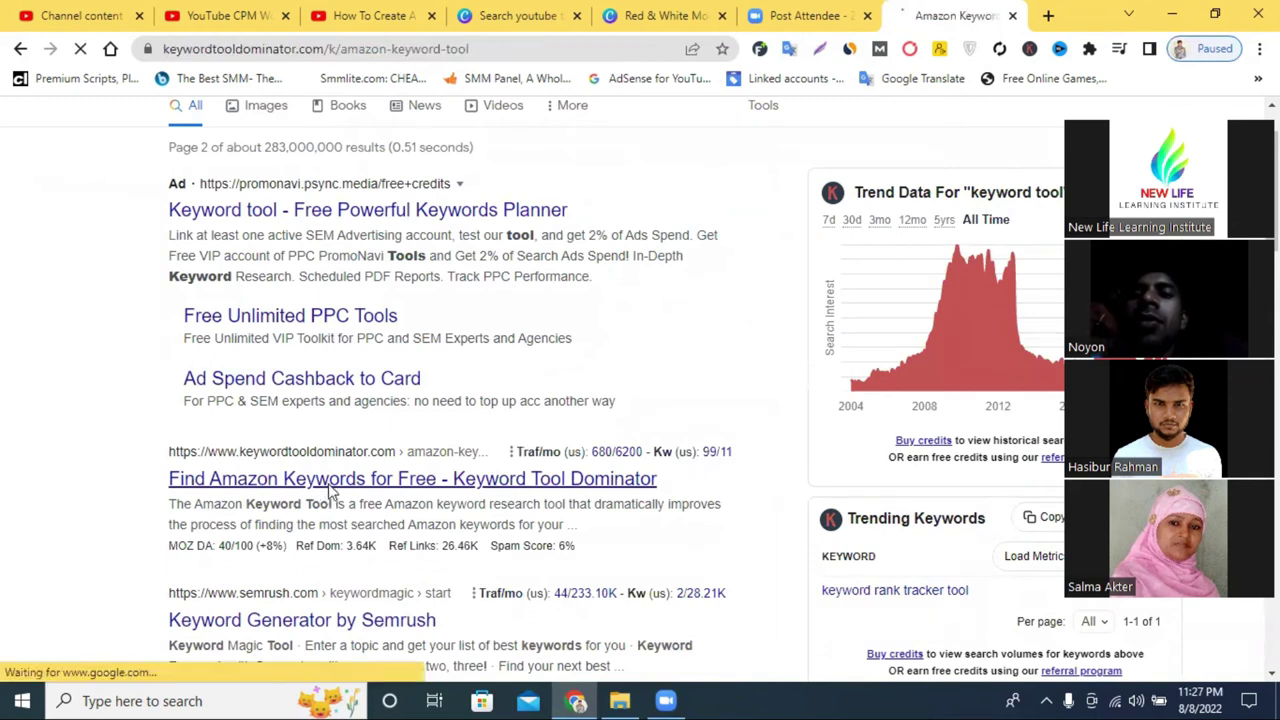
pyautogui.scroll(-3, 502, 517)
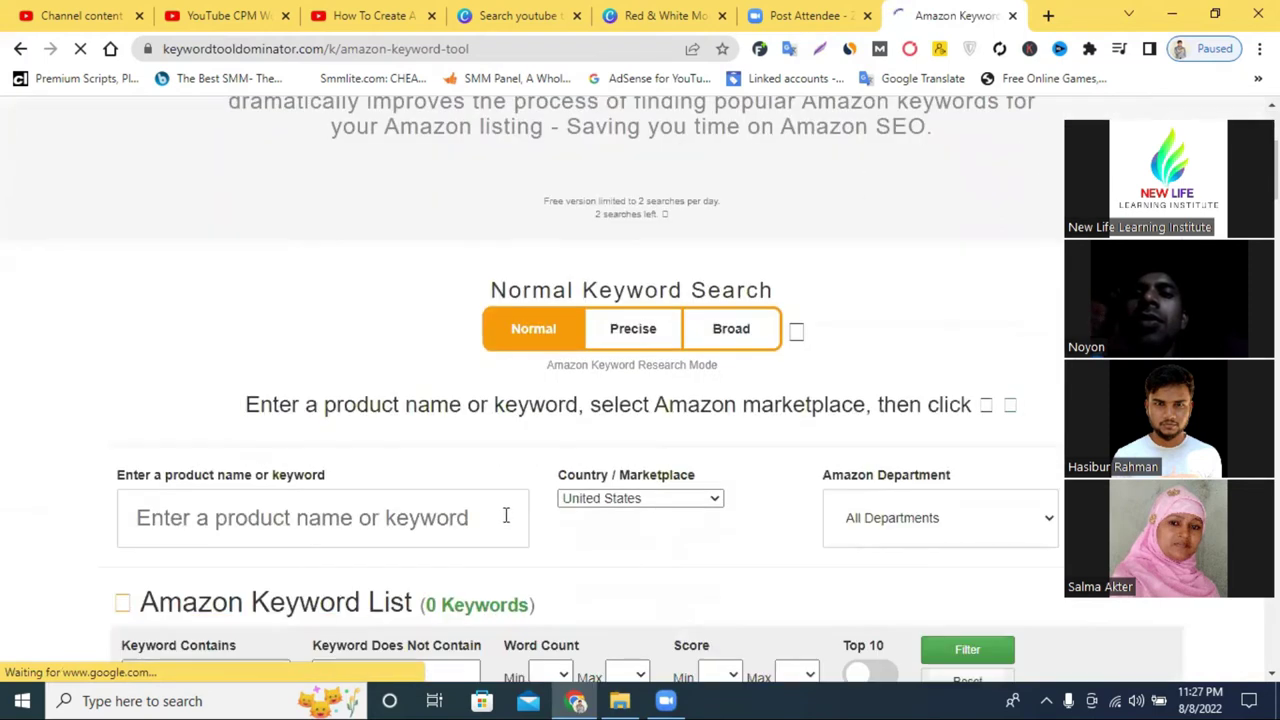
pyautogui.scroll(-2, 506, 515)
pyautogui.scroll(-3, 495, 510)
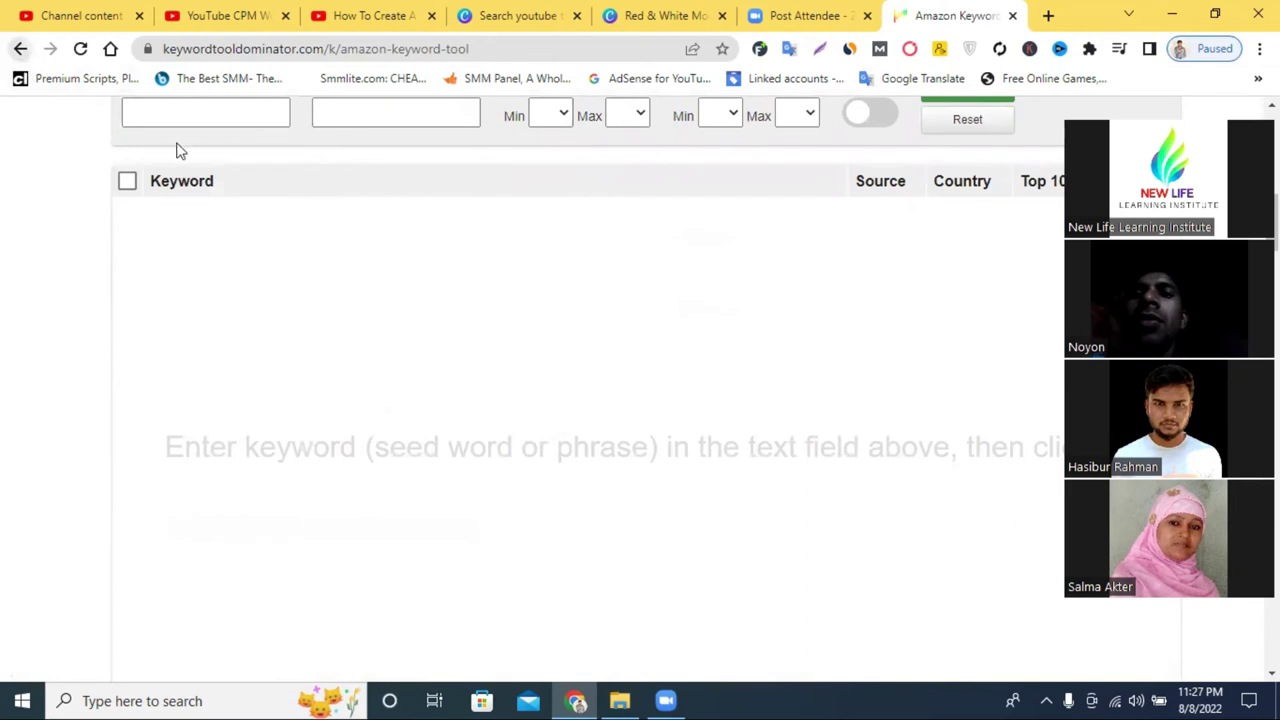
# Step: Go back to the second page of "keyword tool" results and open the Keywords Everywhere site
pyautogui.click(20, 48)
pyautogui.click(421, 530)
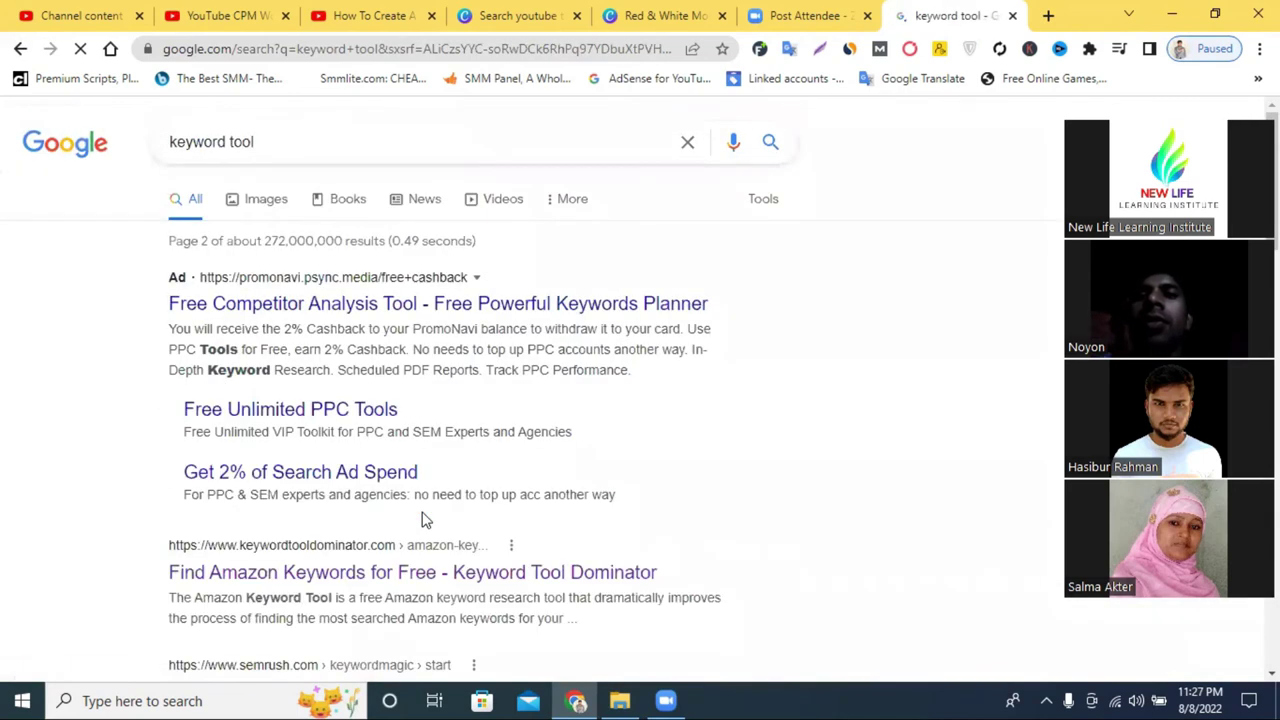
pyautogui.scroll(-2, 421, 520)
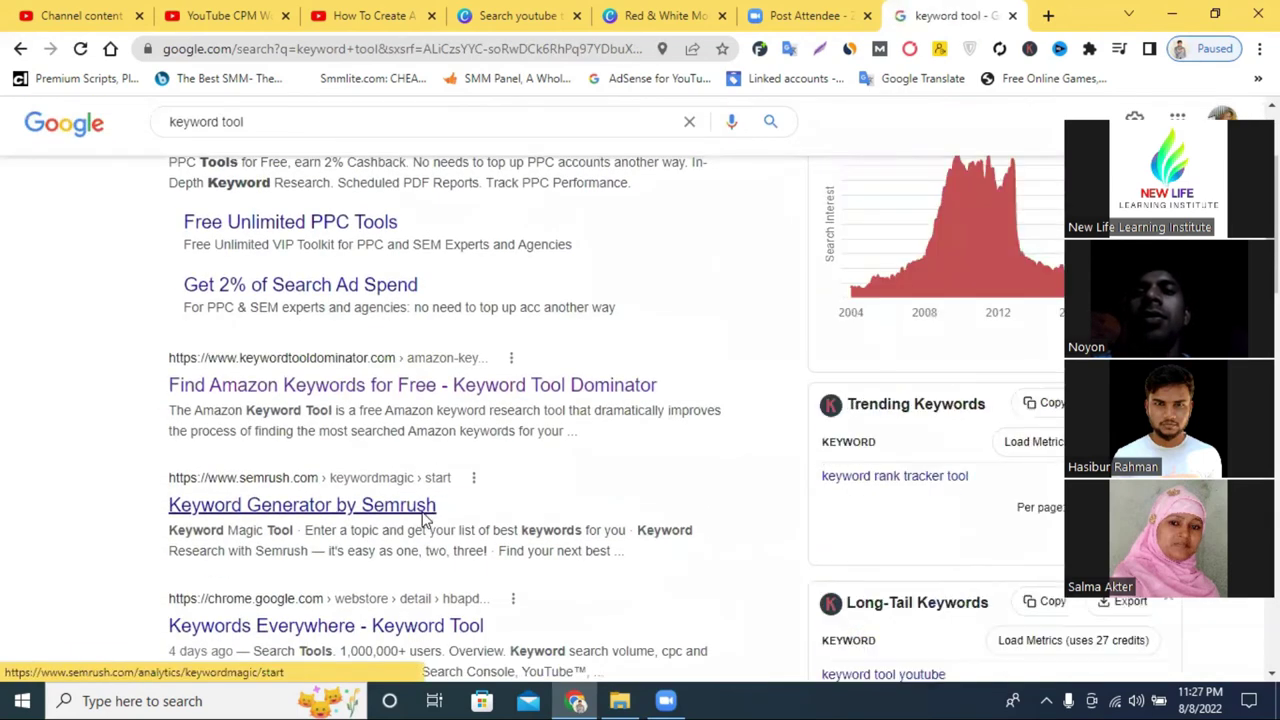
pyautogui.scroll(-3, 423, 517)
pyautogui.scroll(-3, 423, 517)
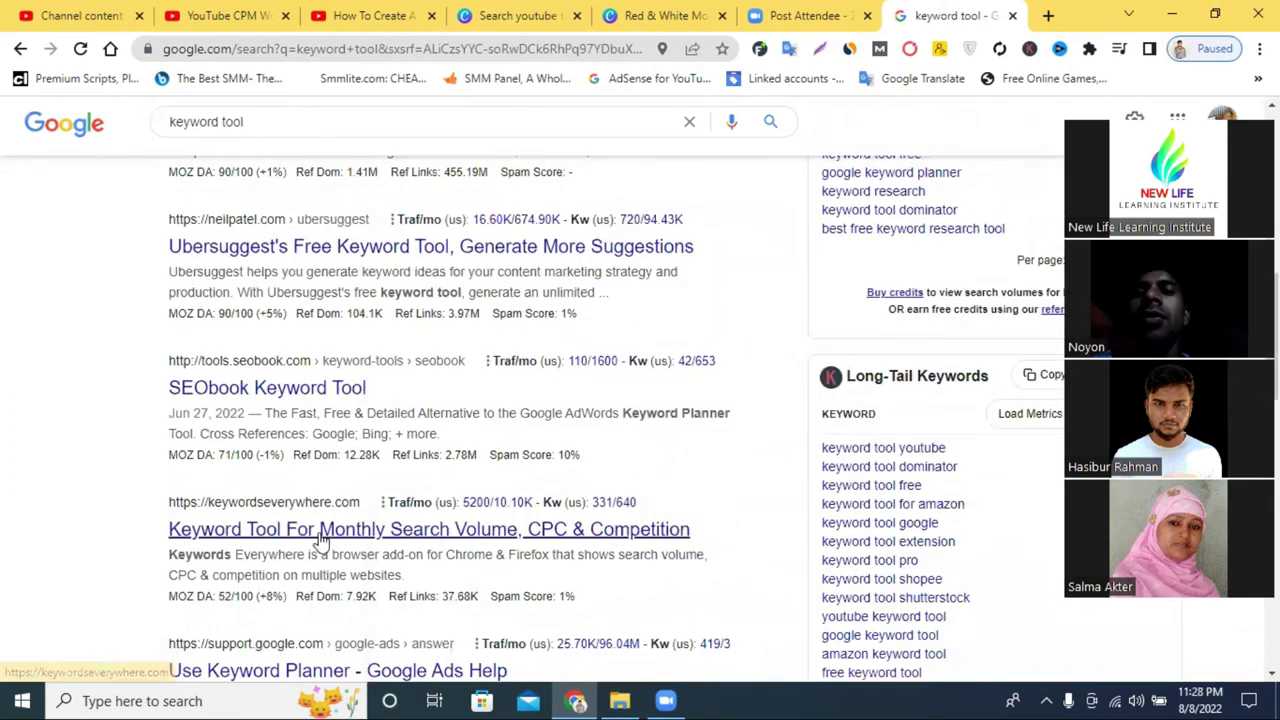
pyautogui.click(322, 533)
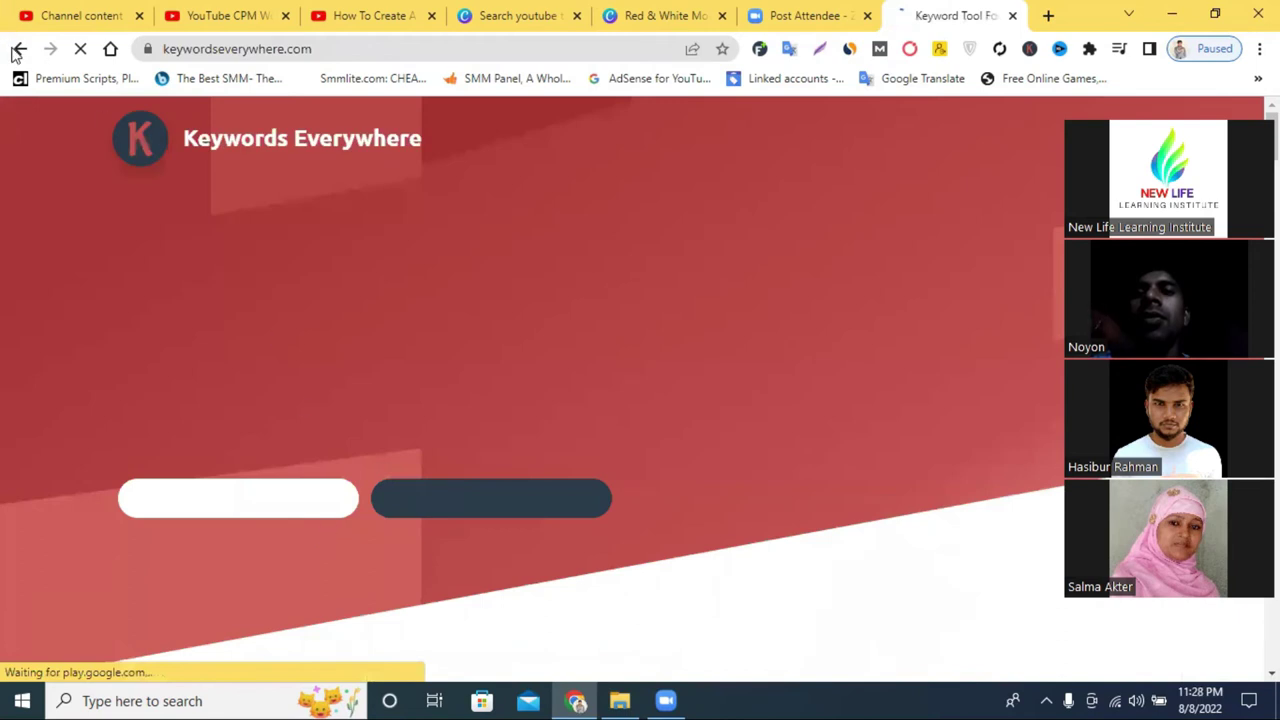
# Step: Return to the first page of "keyword tool" results and review the listed tools up to the keywordtool.io entry
pyautogui.click(19, 49)
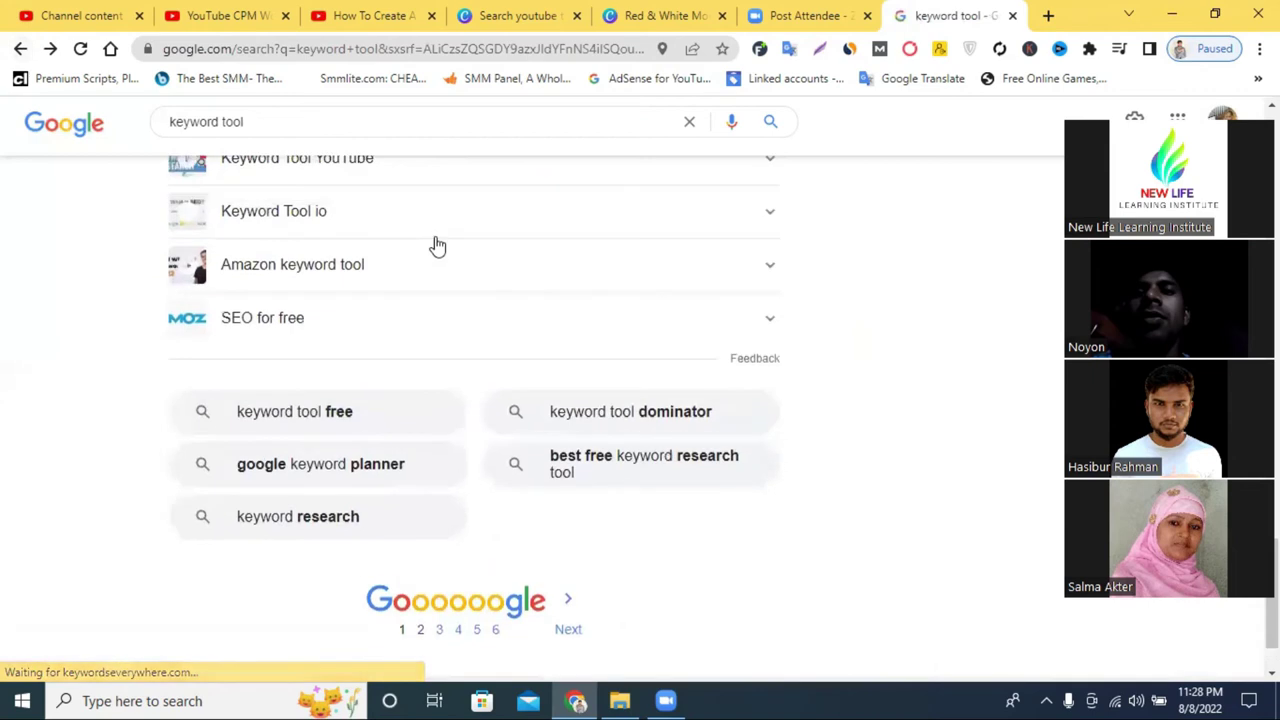
pyautogui.scroll(-1, 426, 329)
pyautogui.scroll(3, 432, 338)
pyautogui.scroll(2, 428, 337)
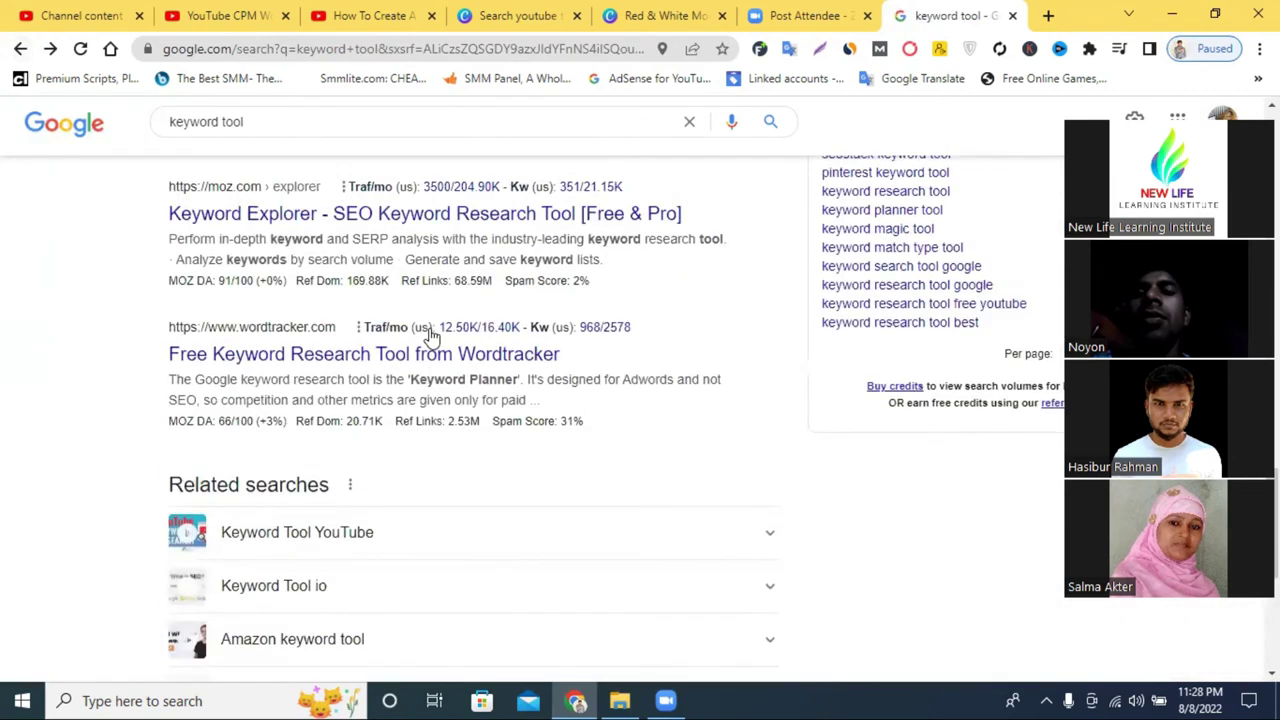
pyautogui.scroll(2, 417, 380)
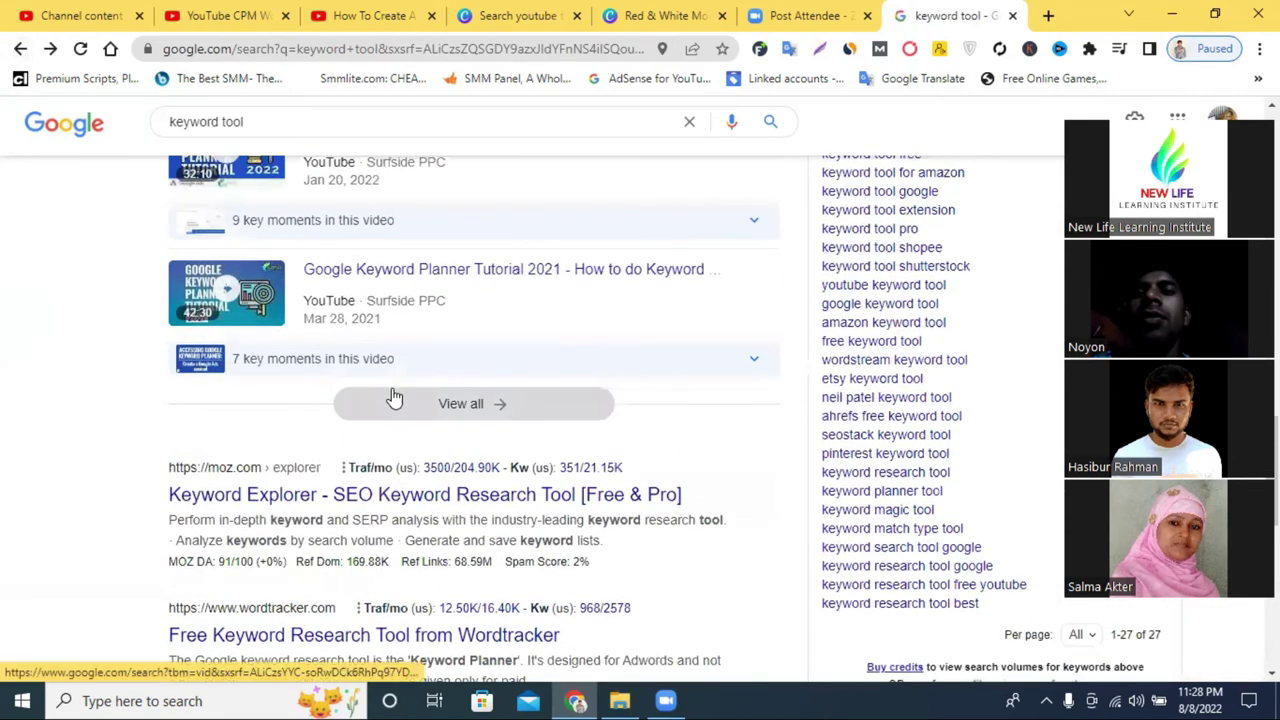
pyautogui.scroll(3, 393, 397)
pyautogui.scroll(4, 393, 397)
pyautogui.scroll(5, 393, 397)
pyautogui.scroll(1, 394, 390)
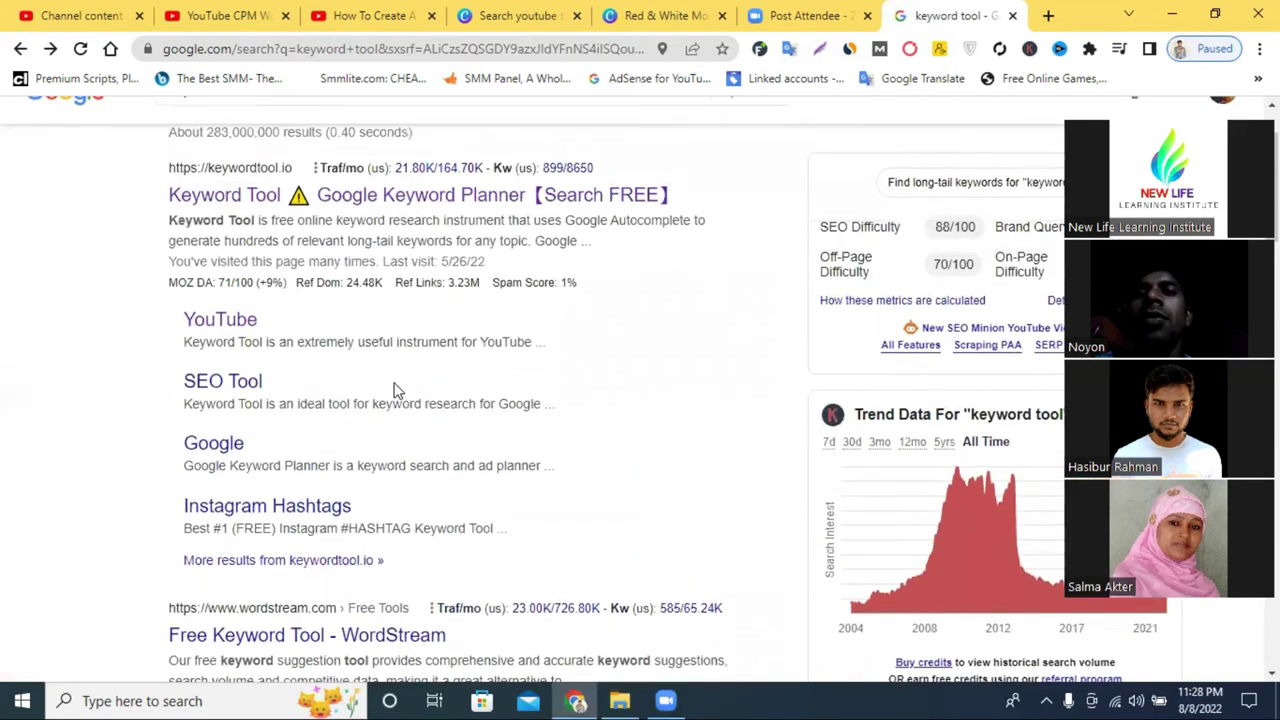
pyautogui.scroll(1, 396, 385)
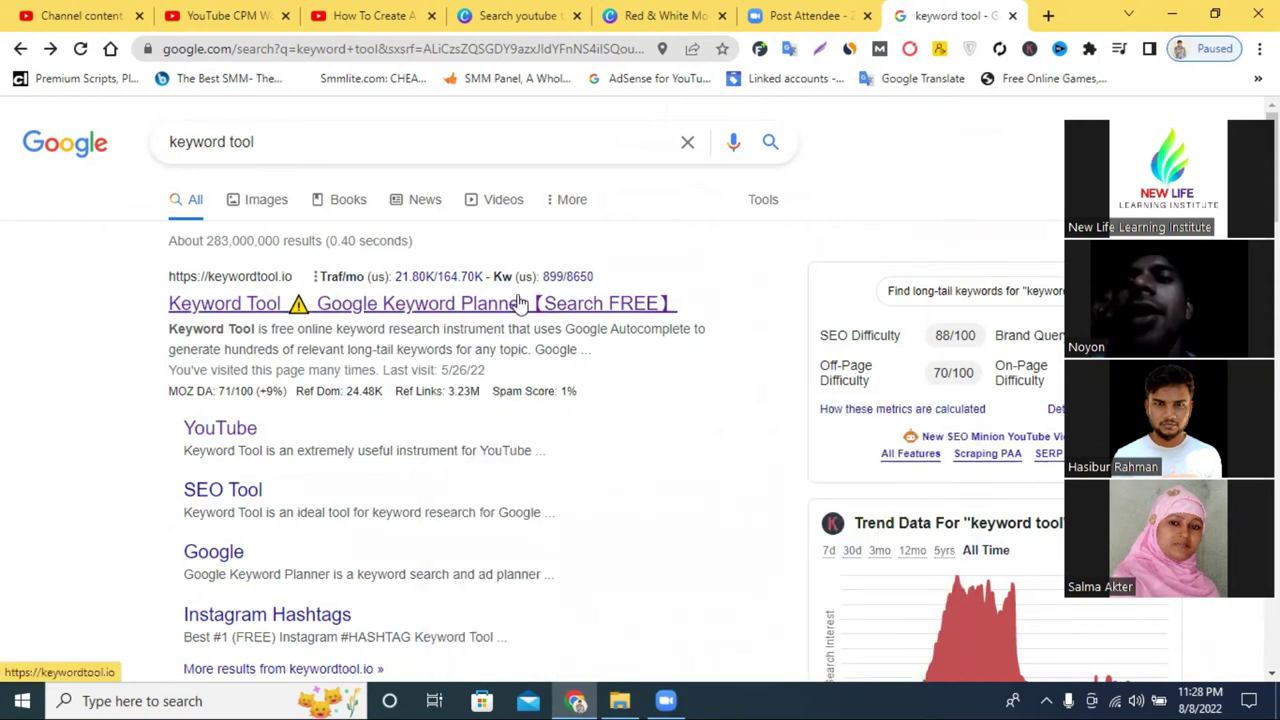
# Step: Replace the Google query with "hashtag generator" and run the search
pyautogui.tripleClick(274, 149)
pyautogui.write('ha')
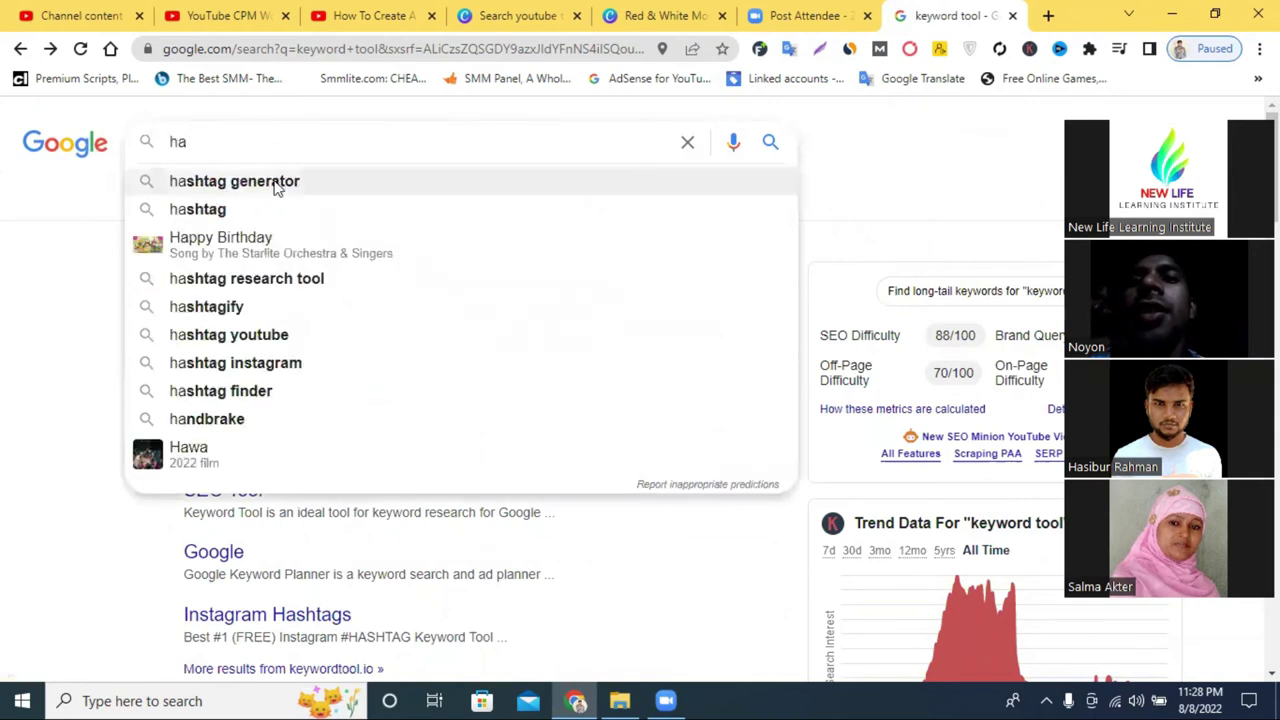
pyautogui.click(277, 180)
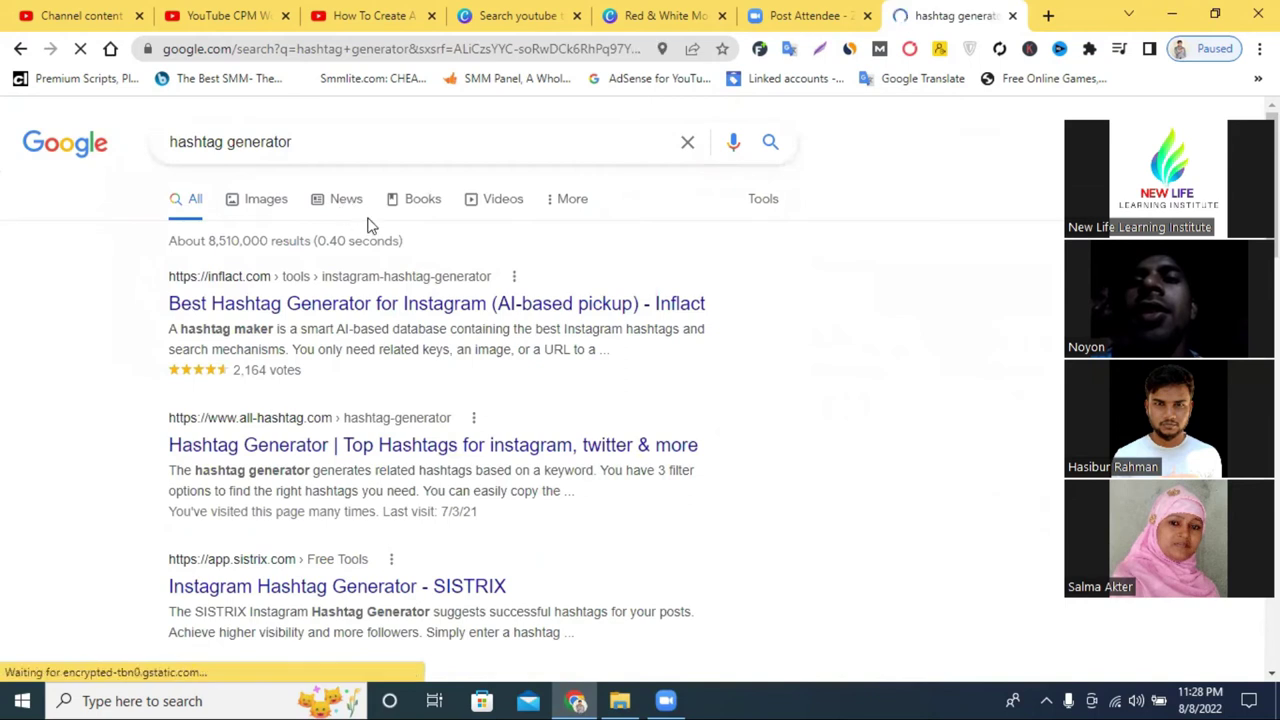
# Step: View the all-hashtag.com hashtag generator in a new tab, and close that tab
pyautogui.rightClick(358, 452)
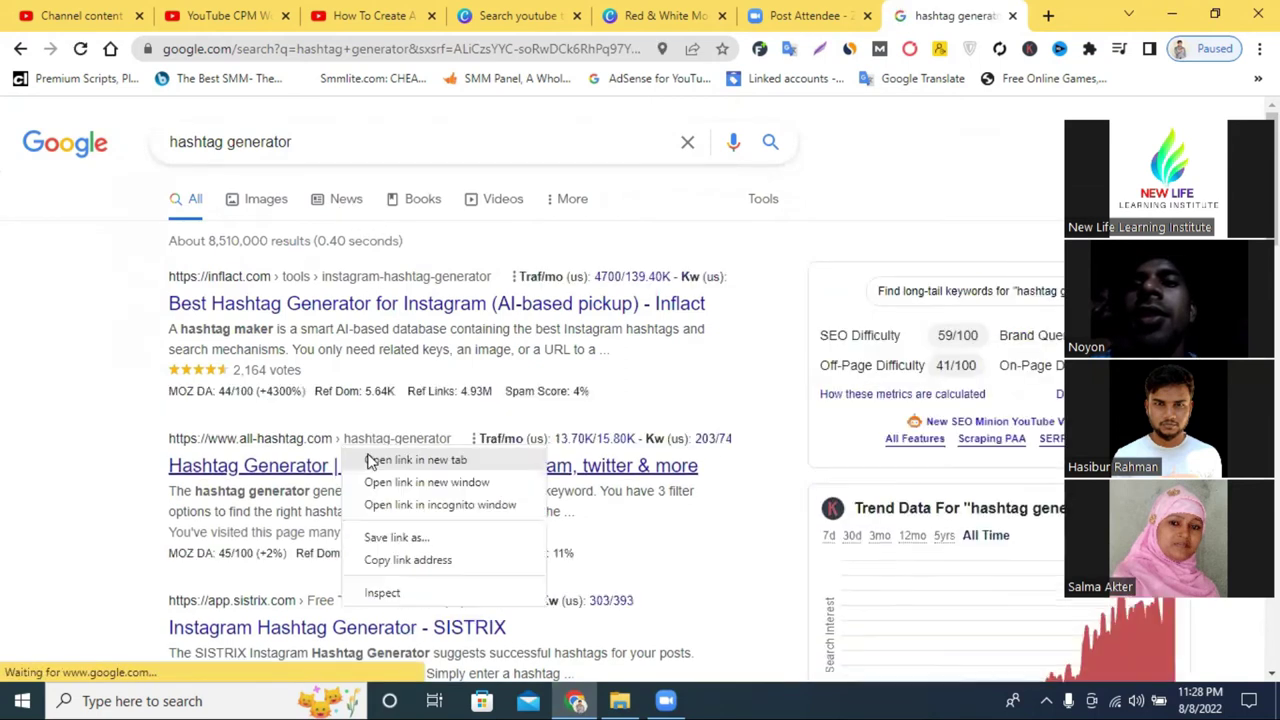
pyautogui.click(385, 458)
pyautogui.click(945, 10)
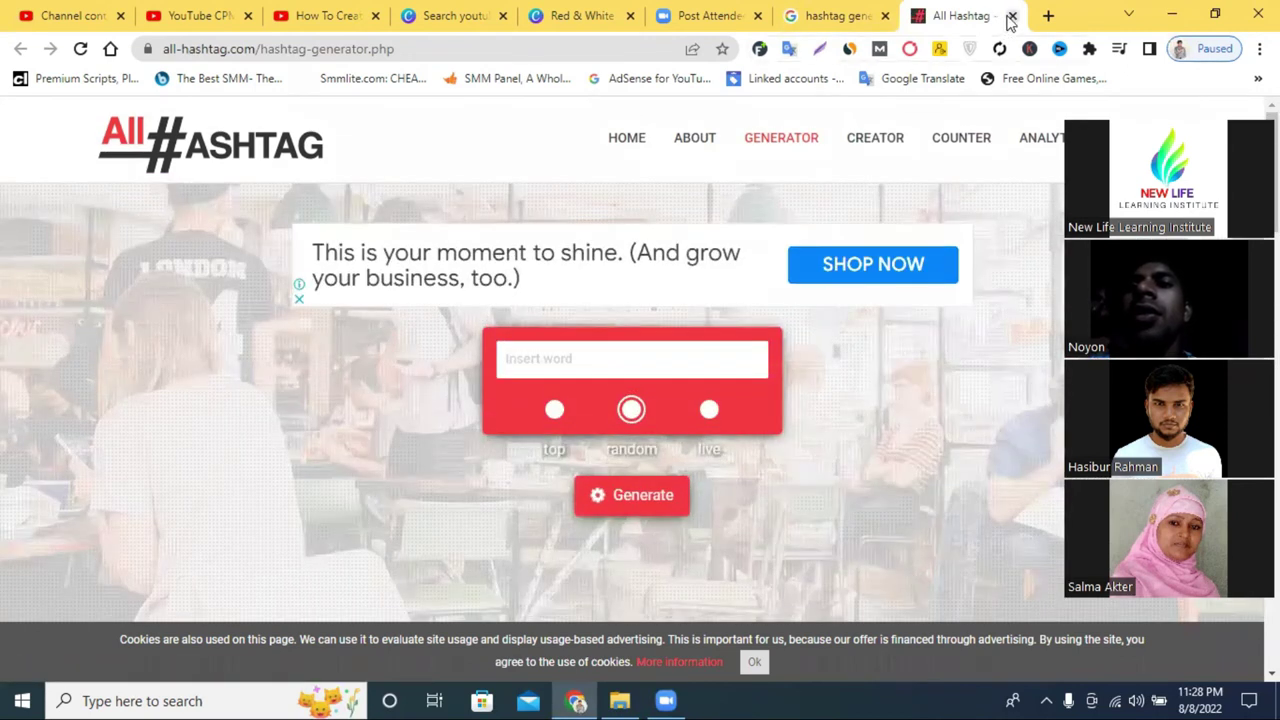
pyautogui.click(1012, 16)
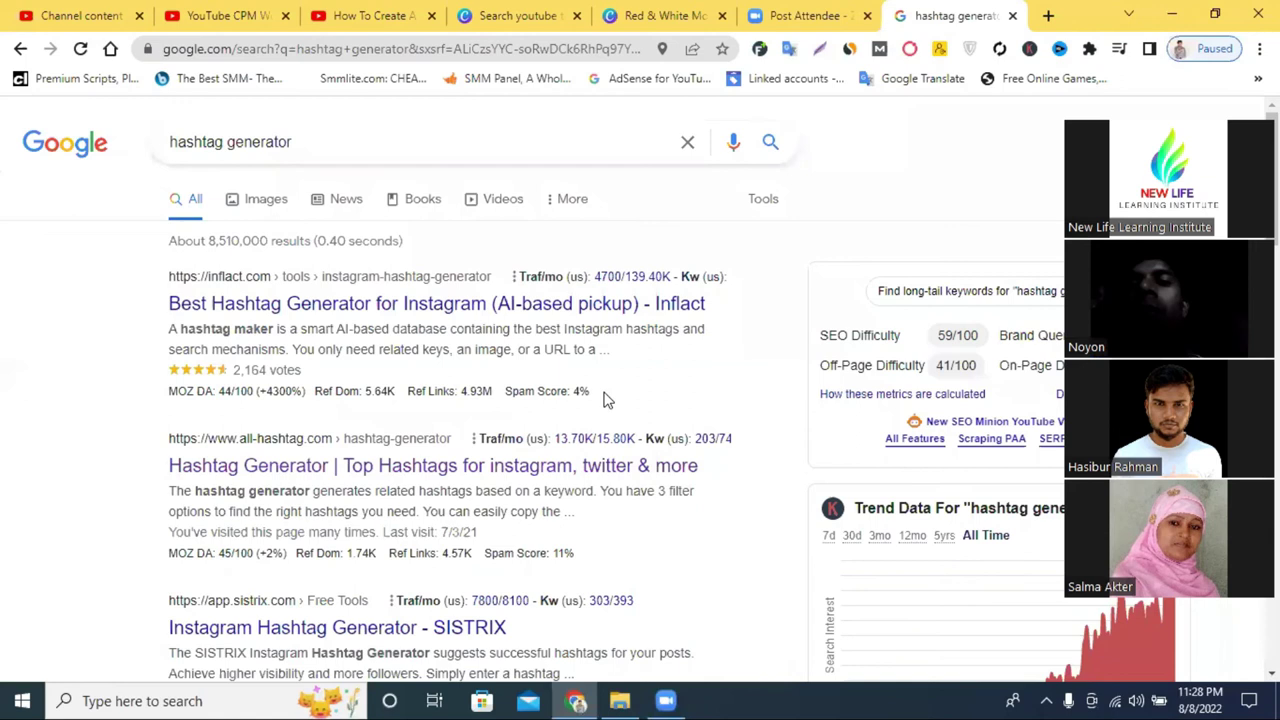
# Step: Review the "hashtag generator" results on the first page down to the related searches
pyautogui.scroll(-3, 609, 397)
pyautogui.scroll(-3, 611, 395)
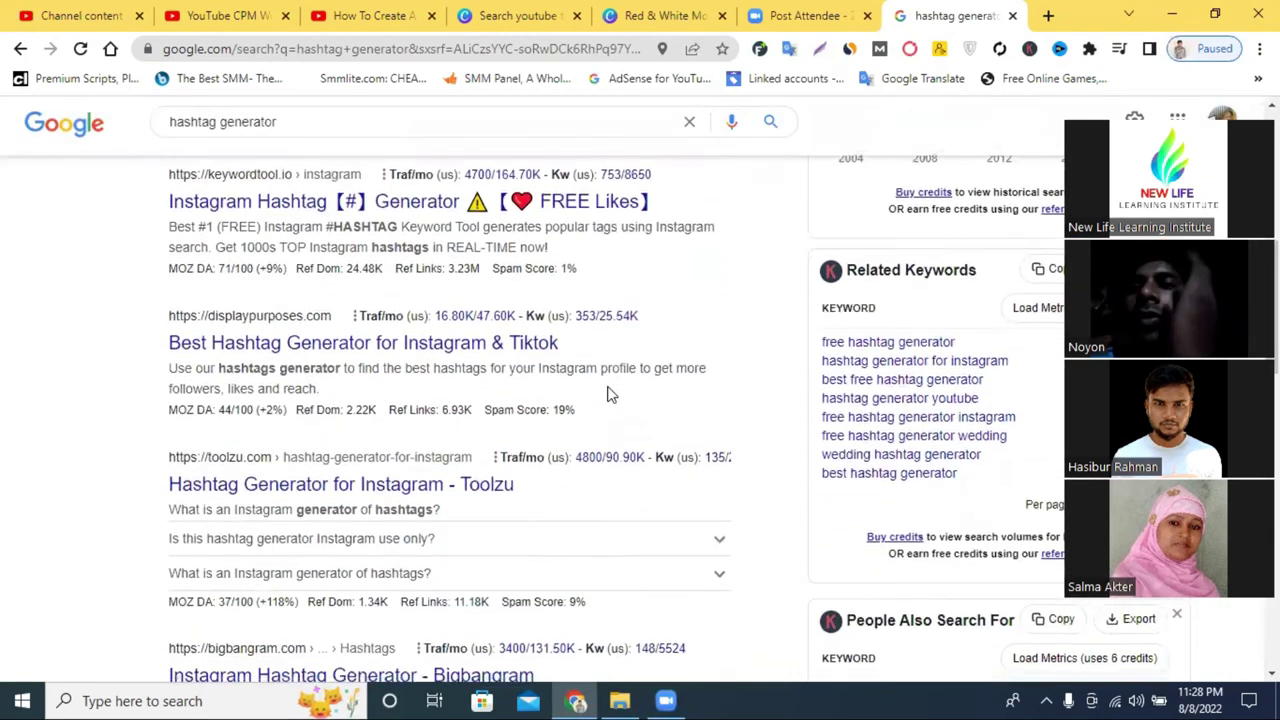
pyautogui.scroll(-1, 611, 395)
pyautogui.scroll(-3, 611, 395)
pyautogui.scroll(-5, 609, 395)
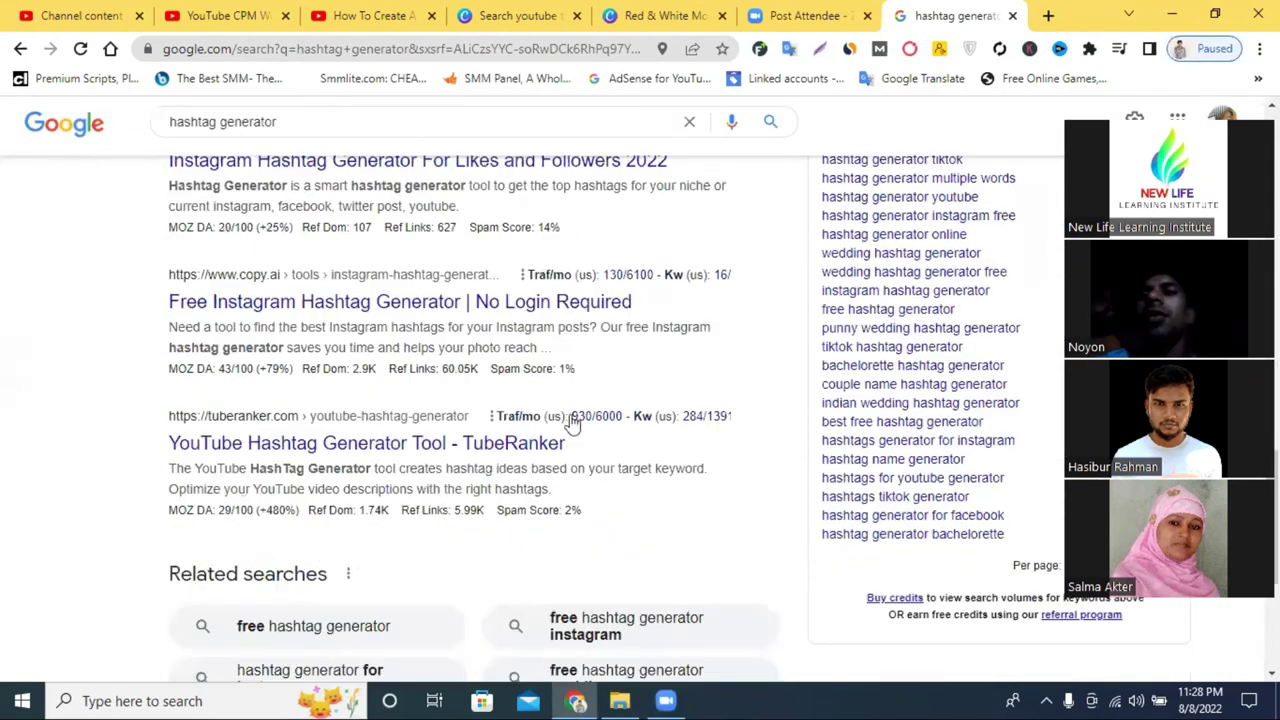
pyautogui.scroll(-4, 428, 395)
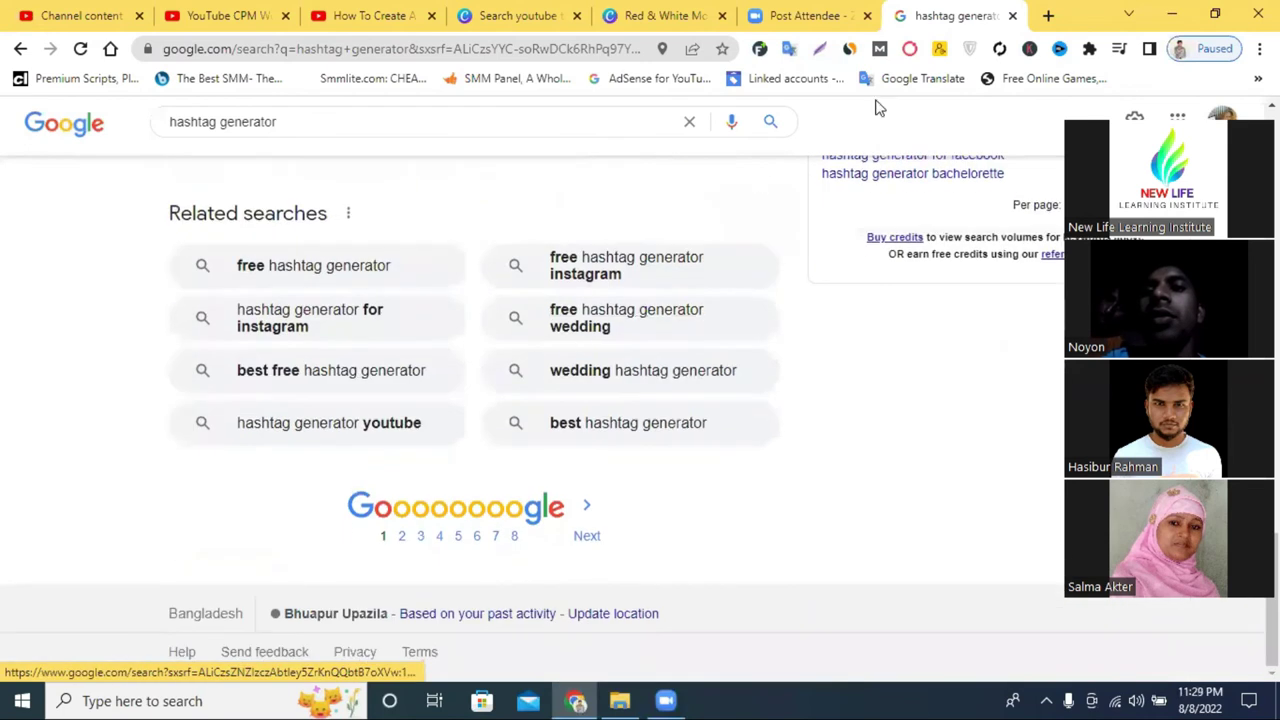
# Step: Close the Google results, Zoom and Canva pages and return to the video upload in YouTube Studio
pyautogui.click(1011, 17)
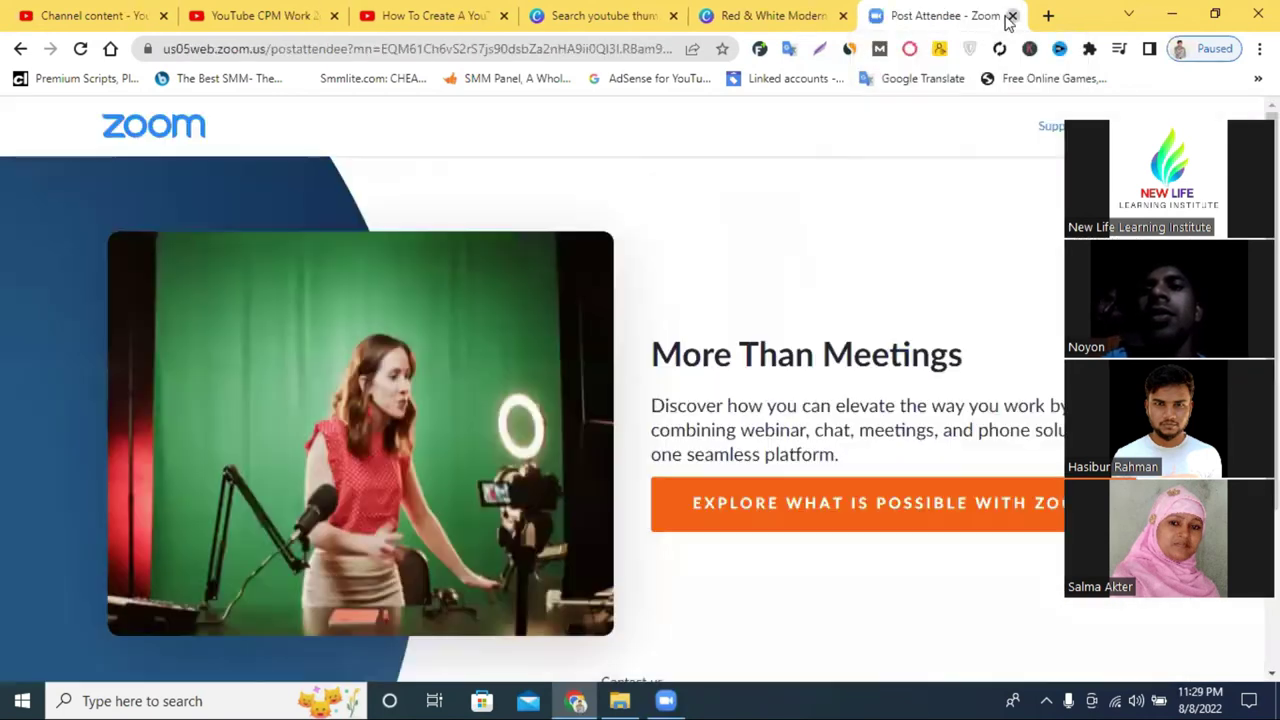
pyautogui.click(1011, 17)
pyautogui.click(1011, 17)
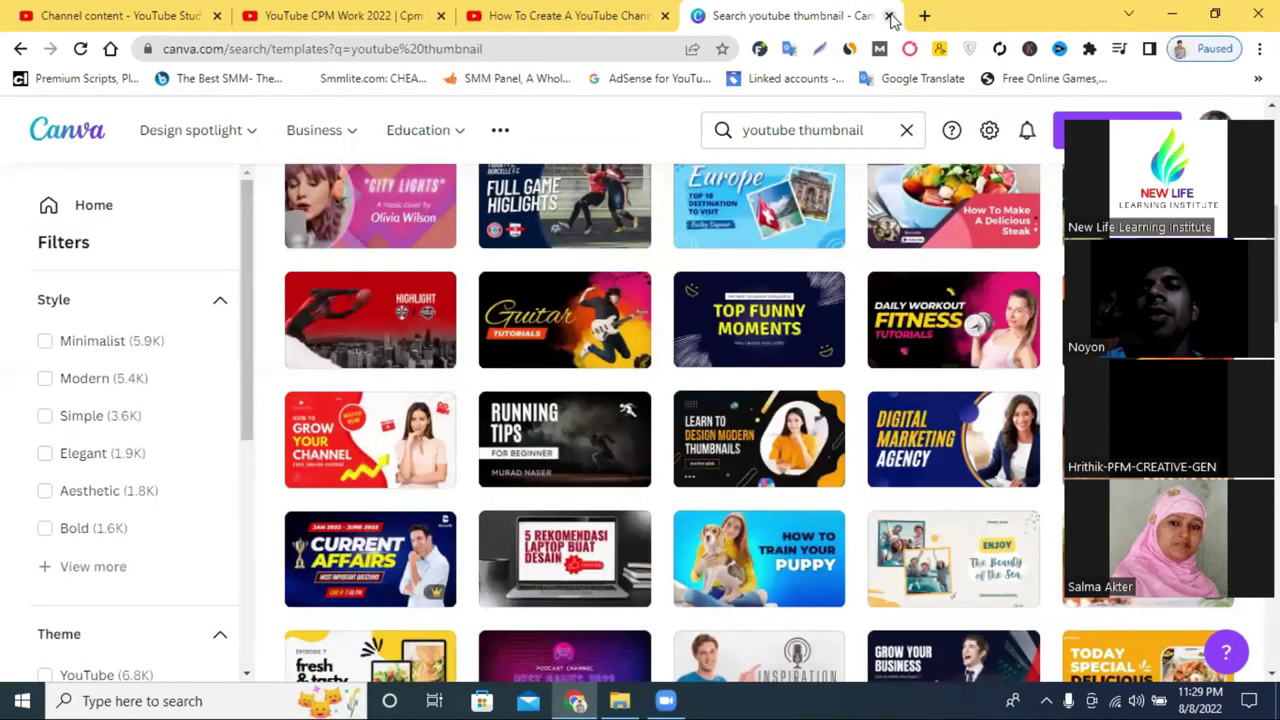
pyautogui.click(890, 15)
pyautogui.click(398, 15)
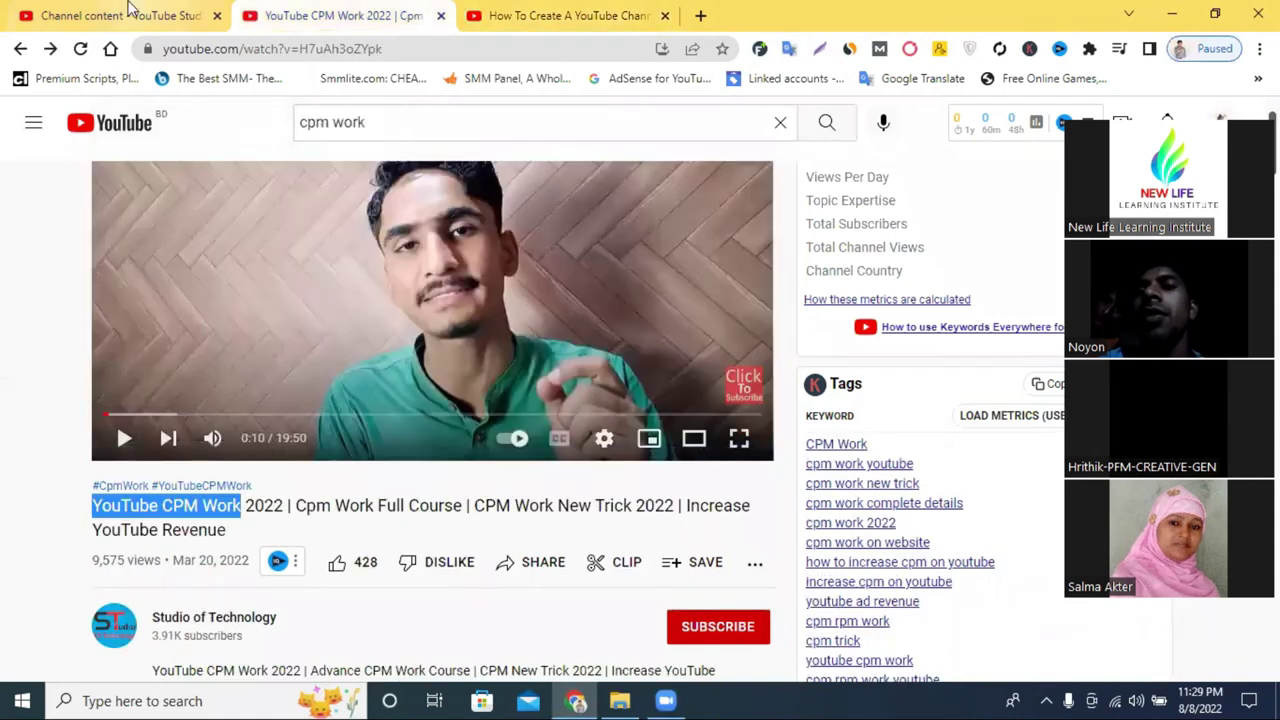
pyautogui.click(129, 15)
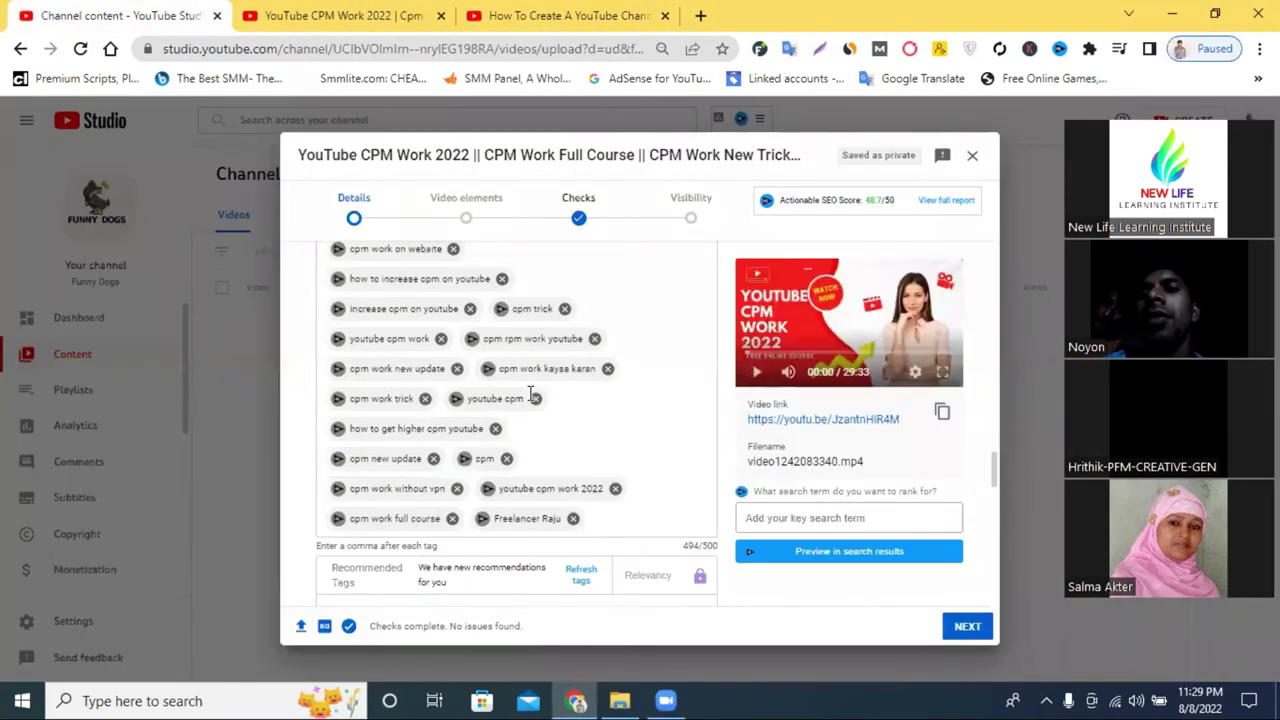
# Step: Examine the video's tags, actionable SEO score and other detail settings in the upload form
pyautogui.scroll(2, 580, 425)
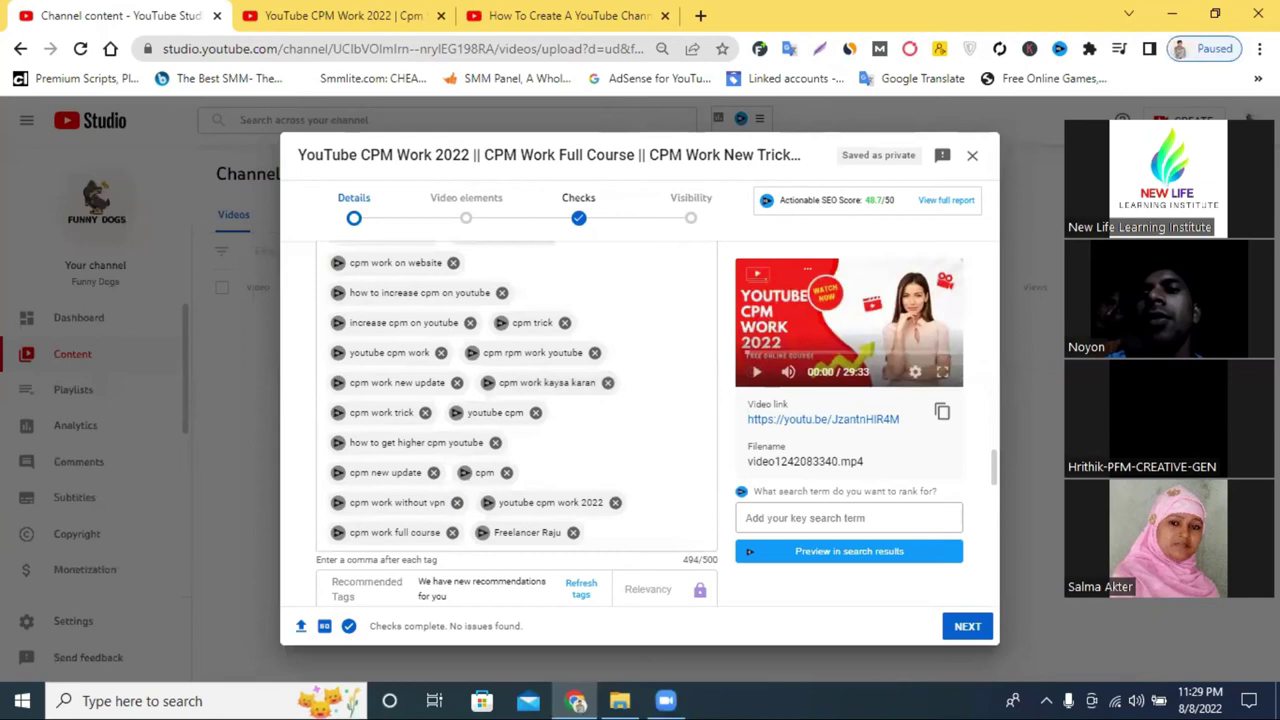
pyautogui.scroll(3, 623, 420)
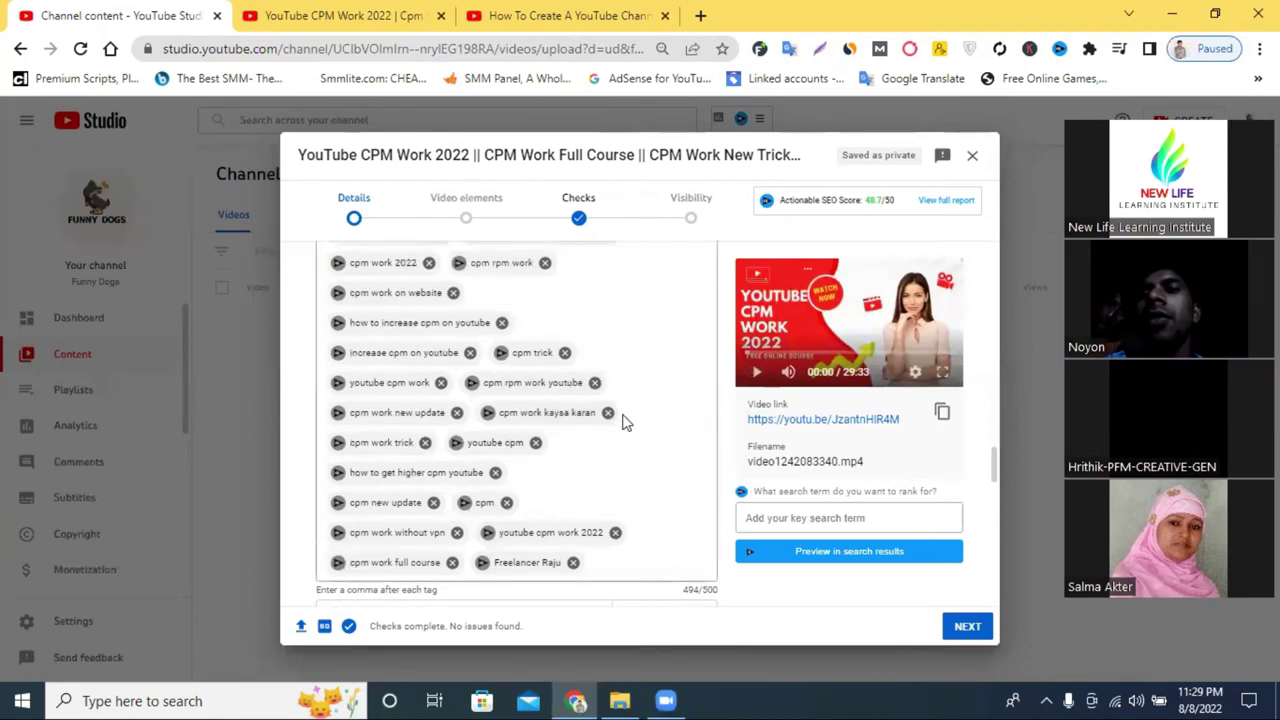
pyautogui.scroll(3, 623, 422)
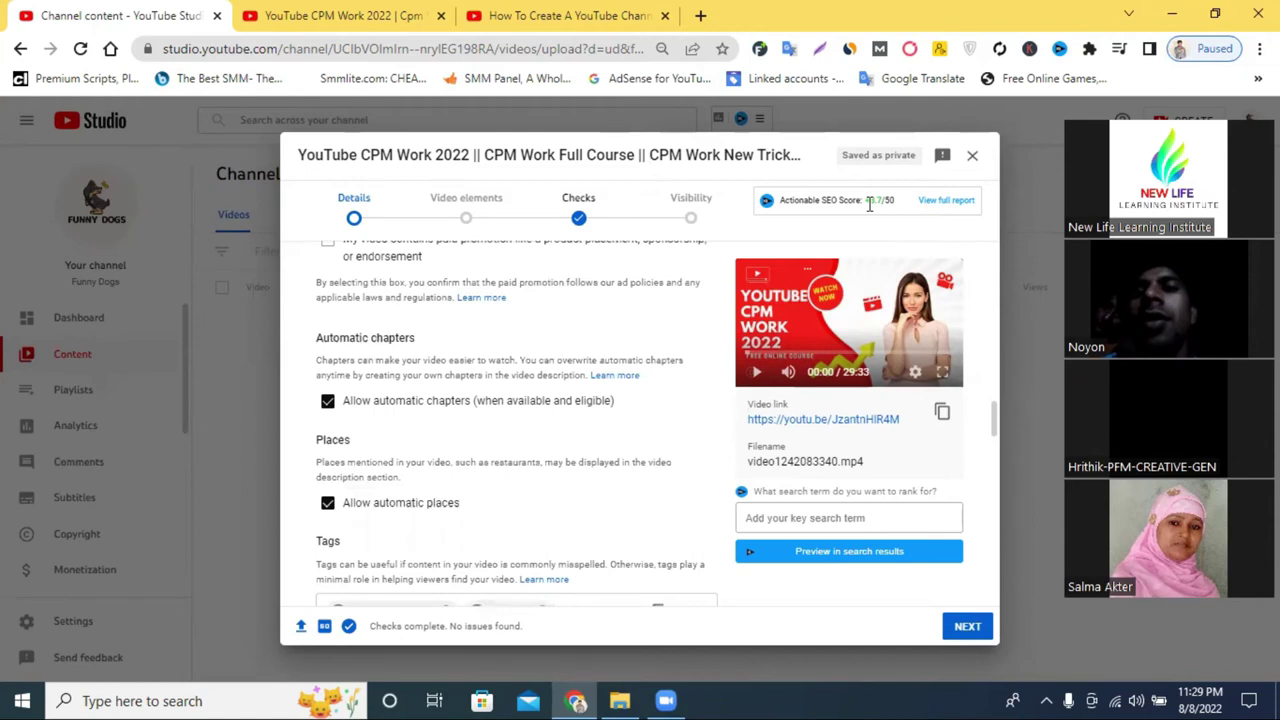
pyautogui.moveTo(867, 200)
pyautogui.mouseDown()
pyautogui.moveTo(905, 210)
pyautogui.moveTo(876, 203)
pyautogui.mouseUp()
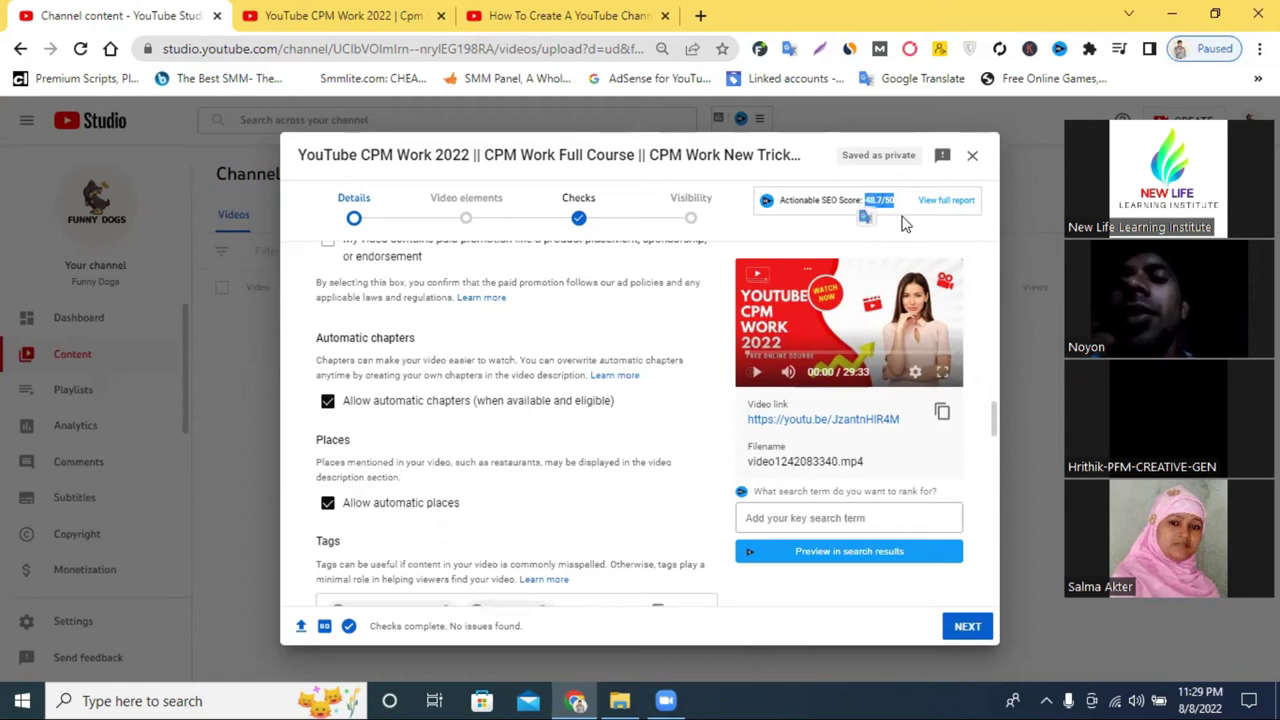
pyautogui.click(886, 203)
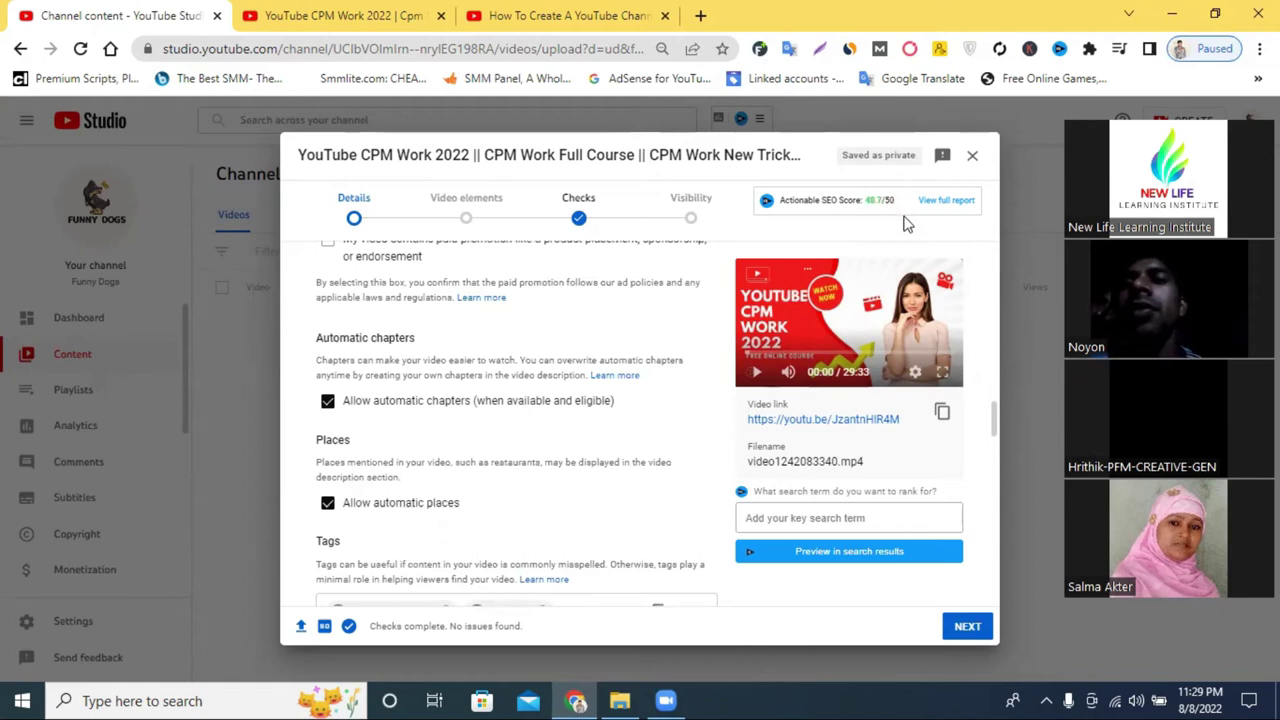
pyautogui.scroll(-15, 780, 340)
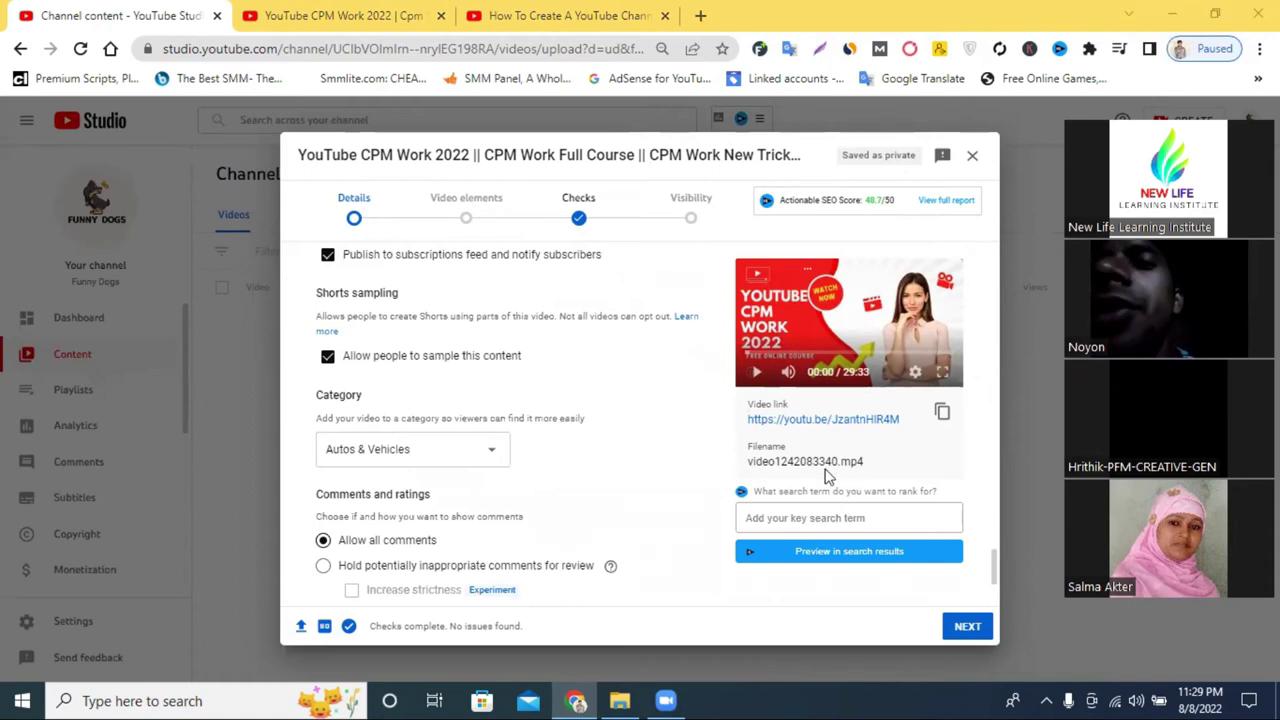
pyautogui.scroll(10, 562, 445)
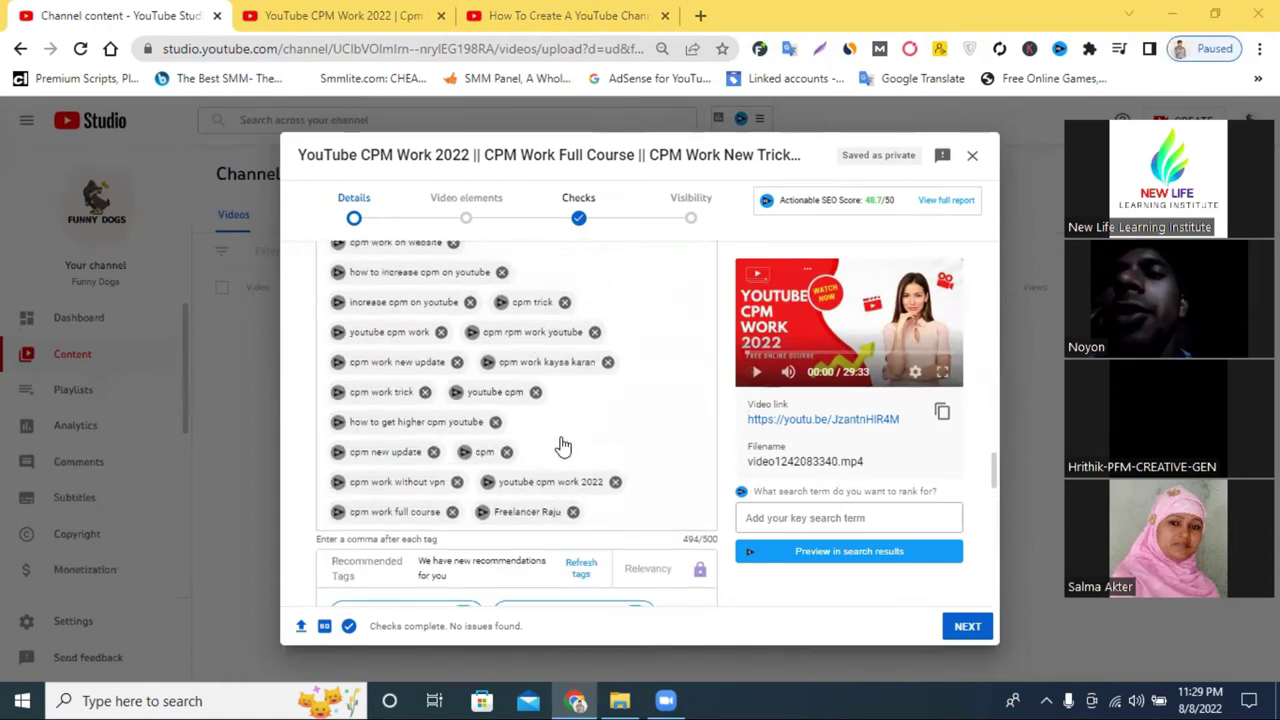
pyautogui.scroll(10, 562, 445)
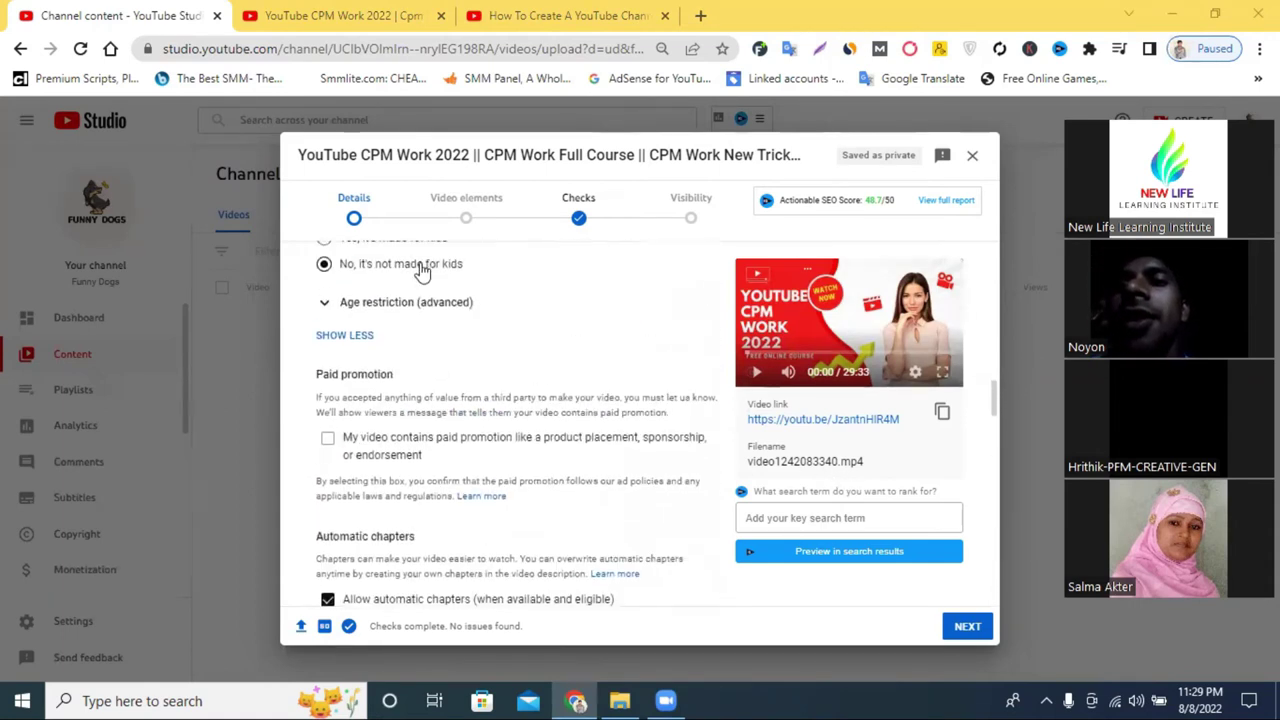
# Step: Copy "YouTube CPM Work" from the video title and paste it beneath the hashtags in the description
pyautogui.moveTo(298, 155); pyautogui.dragTo(476, 155)
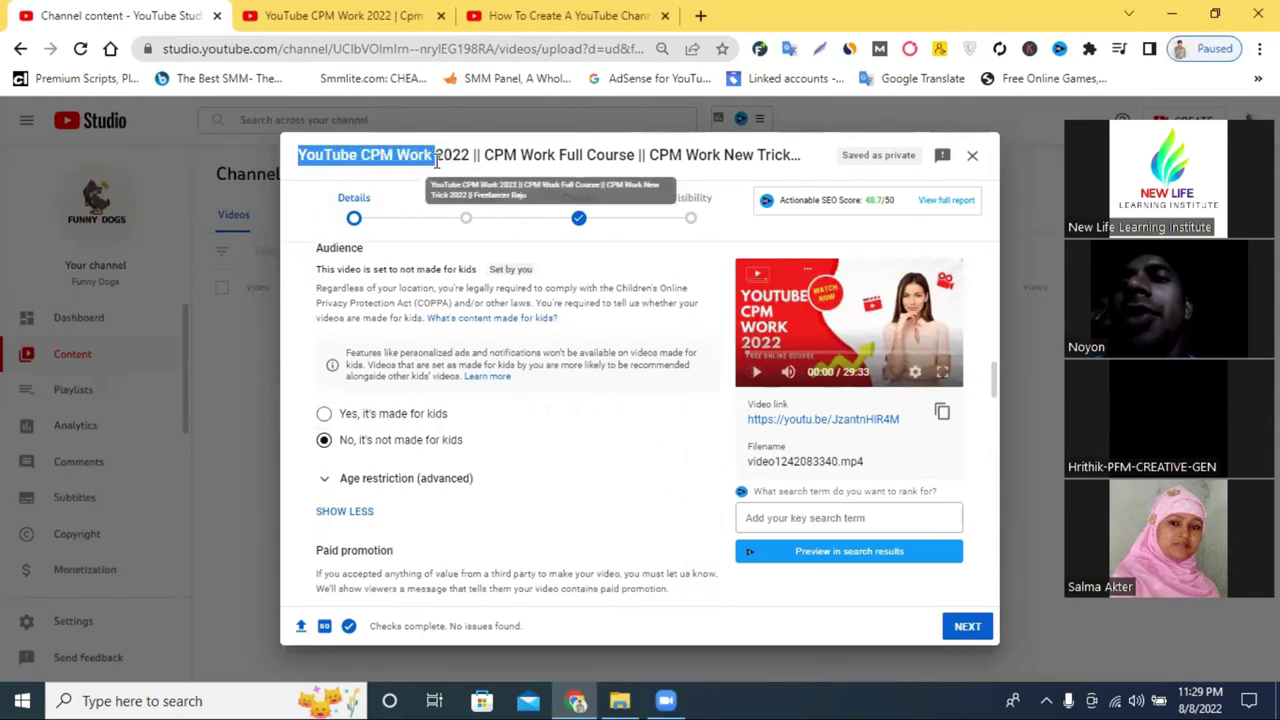
pyautogui.rightClick(450, 162)
pyautogui.click(480, 180)
pyautogui.scroll(3, 476, 422)
pyautogui.scroll(8, 476, 422)
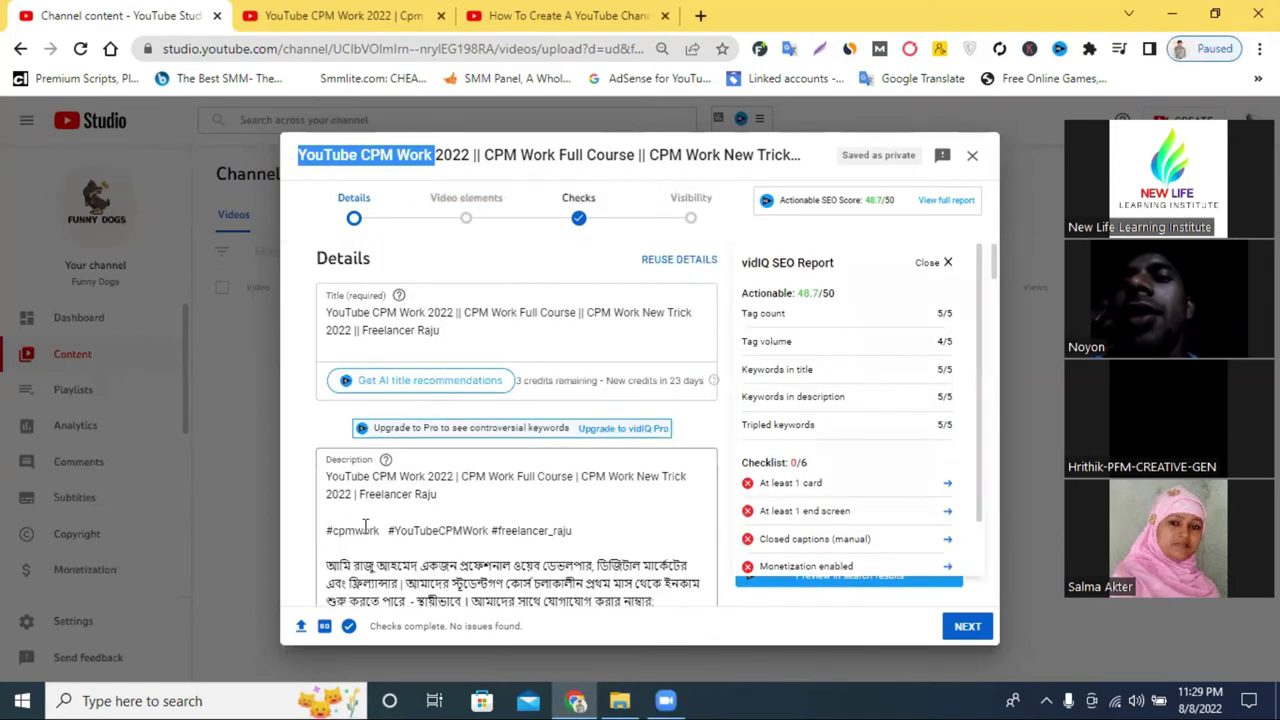
pyautogui.click(393, 547)
pyautogui.rightClick(391, 548)
pyautogui.click(440, 392)
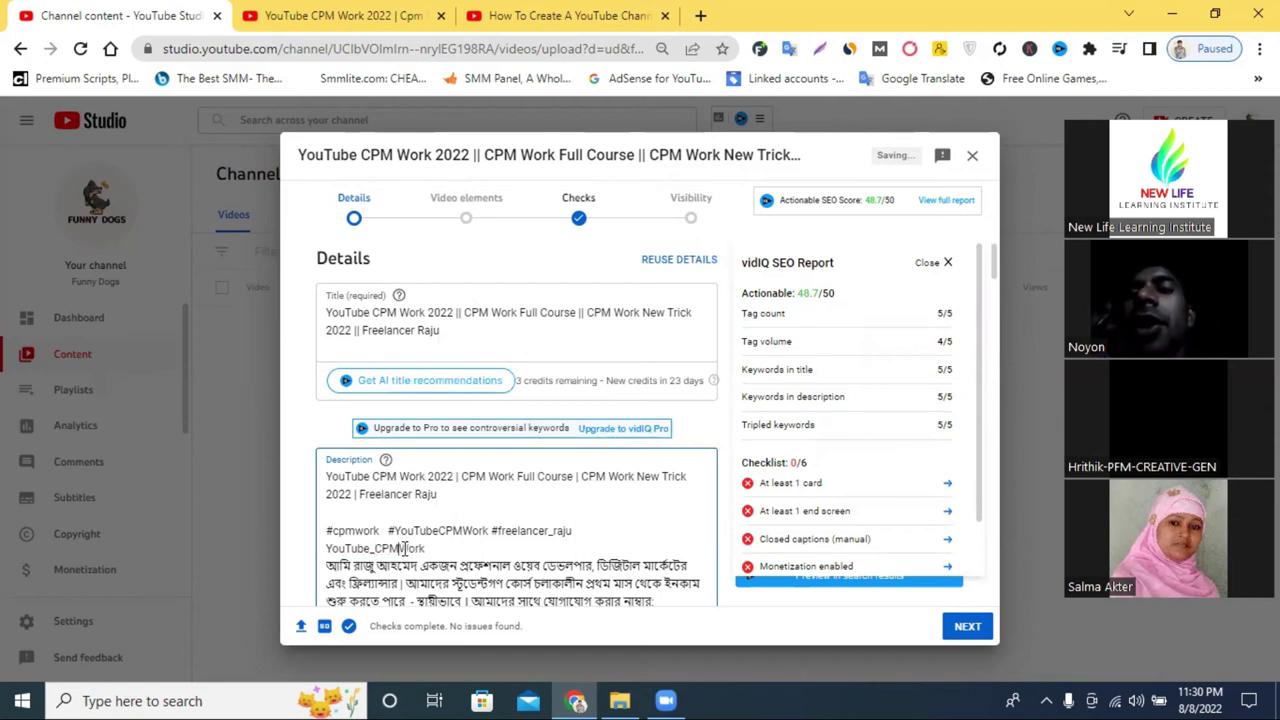
# Step: Format the pasted phrase as the hashtag #YouTube_CPM_Work and add a line break after it
pyautogui.click(327, 548)
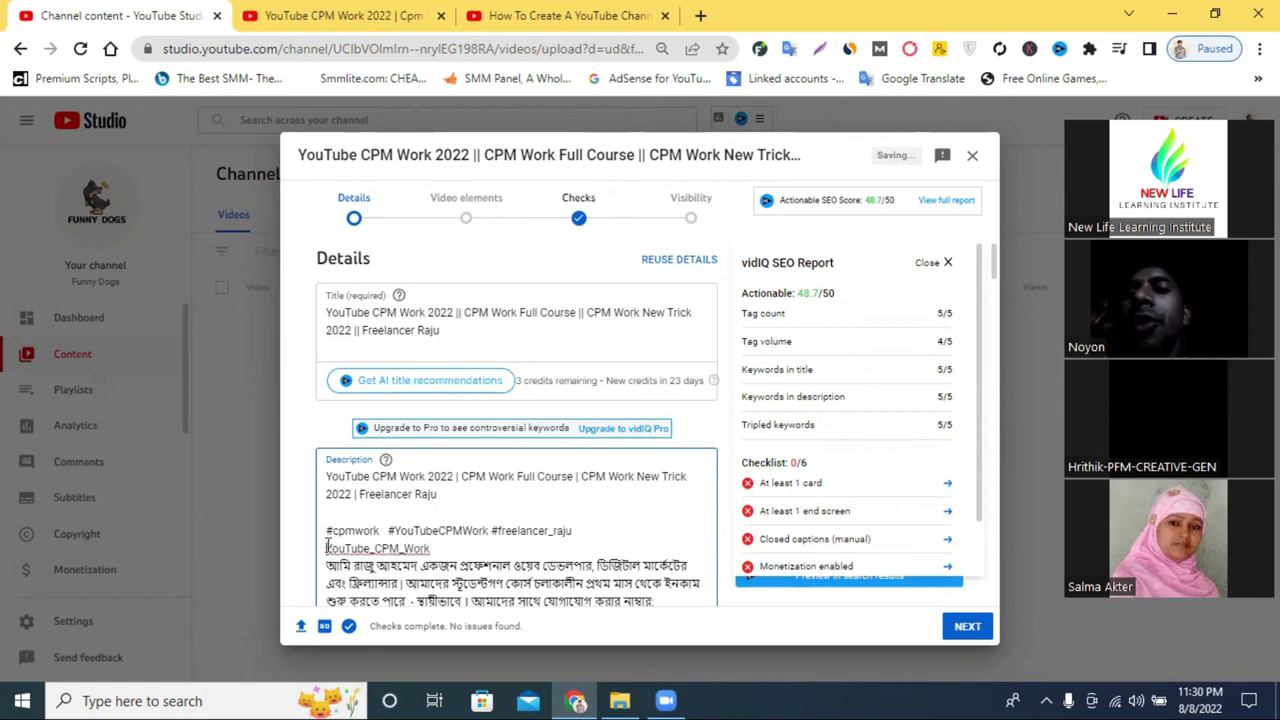
pyautogui.write('#')
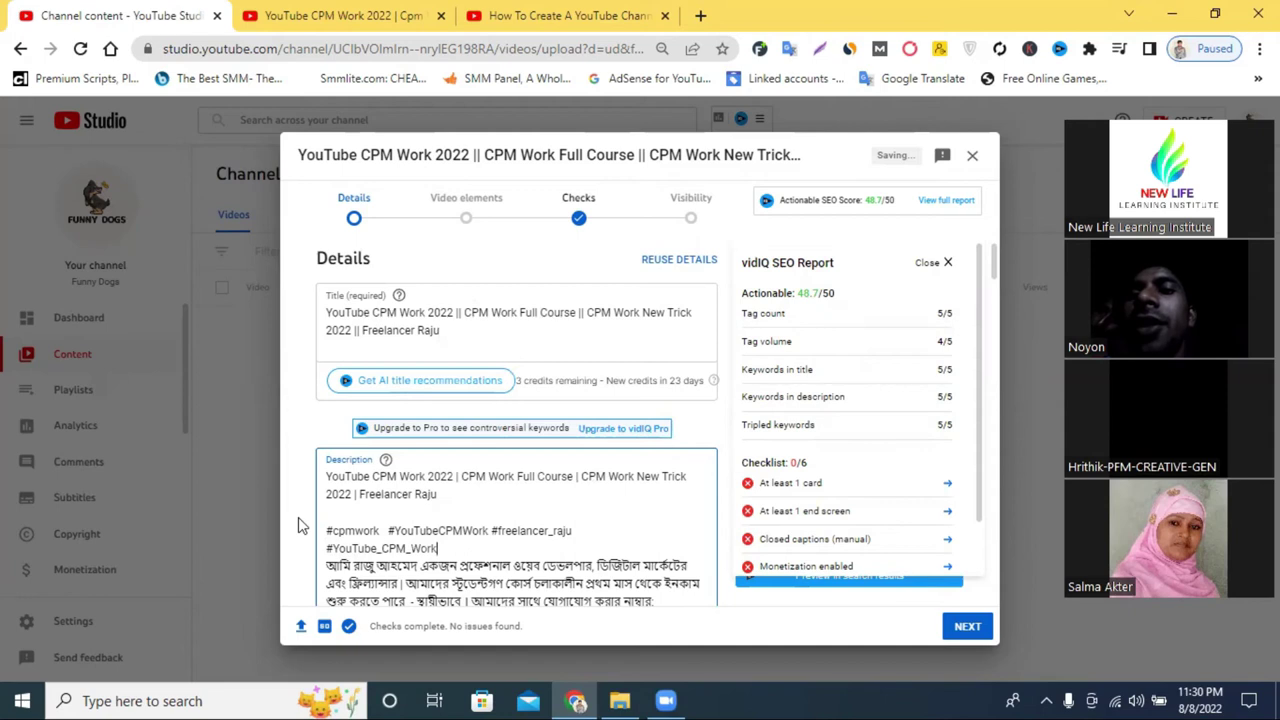
pyautogui.tripleClick(453, 548)
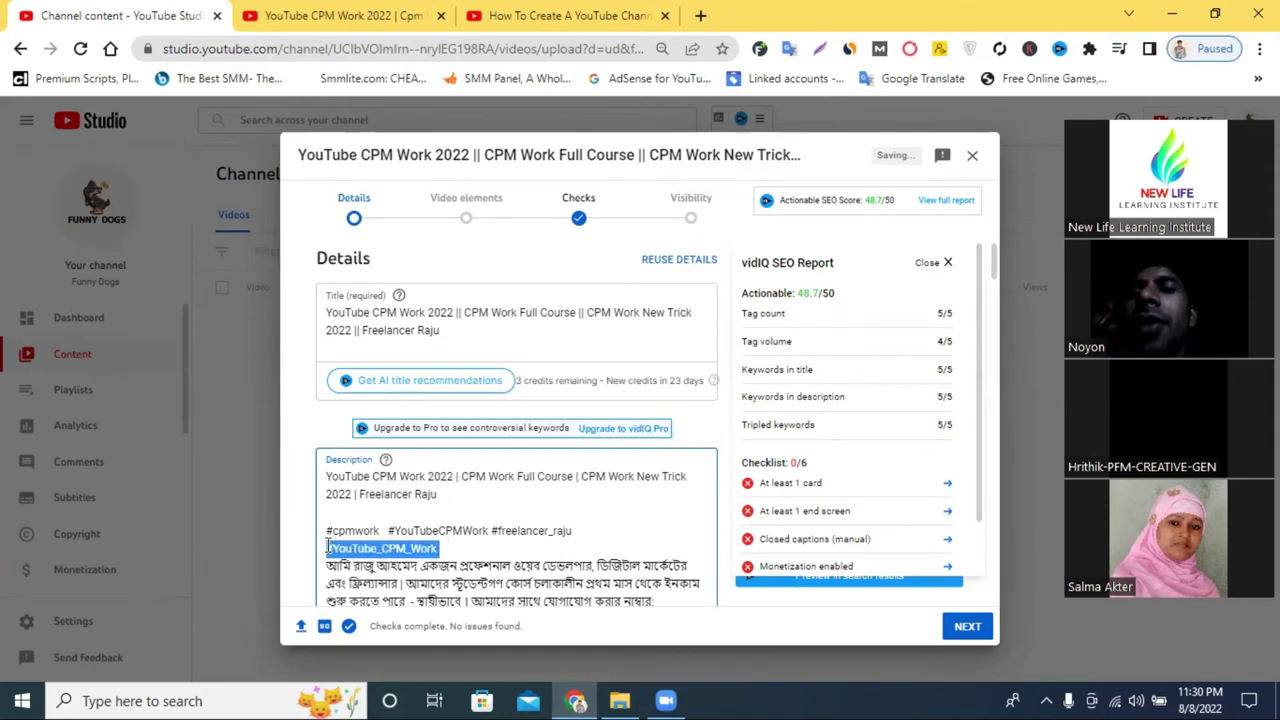
pyautogui.click(459, 544)
pyautogui.press('Return')
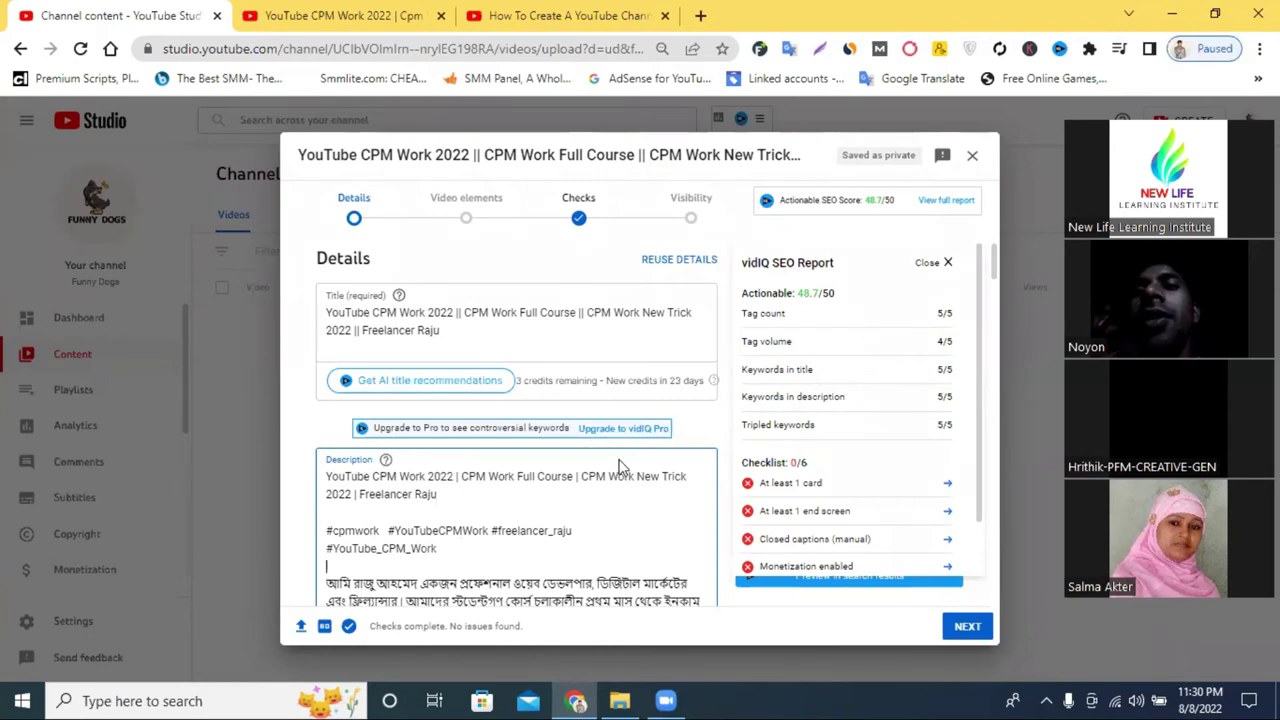
# Step: Check the remaining detail settings, advance to the Video elements stage and close the vidIQ SEO report
pyautogui.scroll(-10, 617, 477)
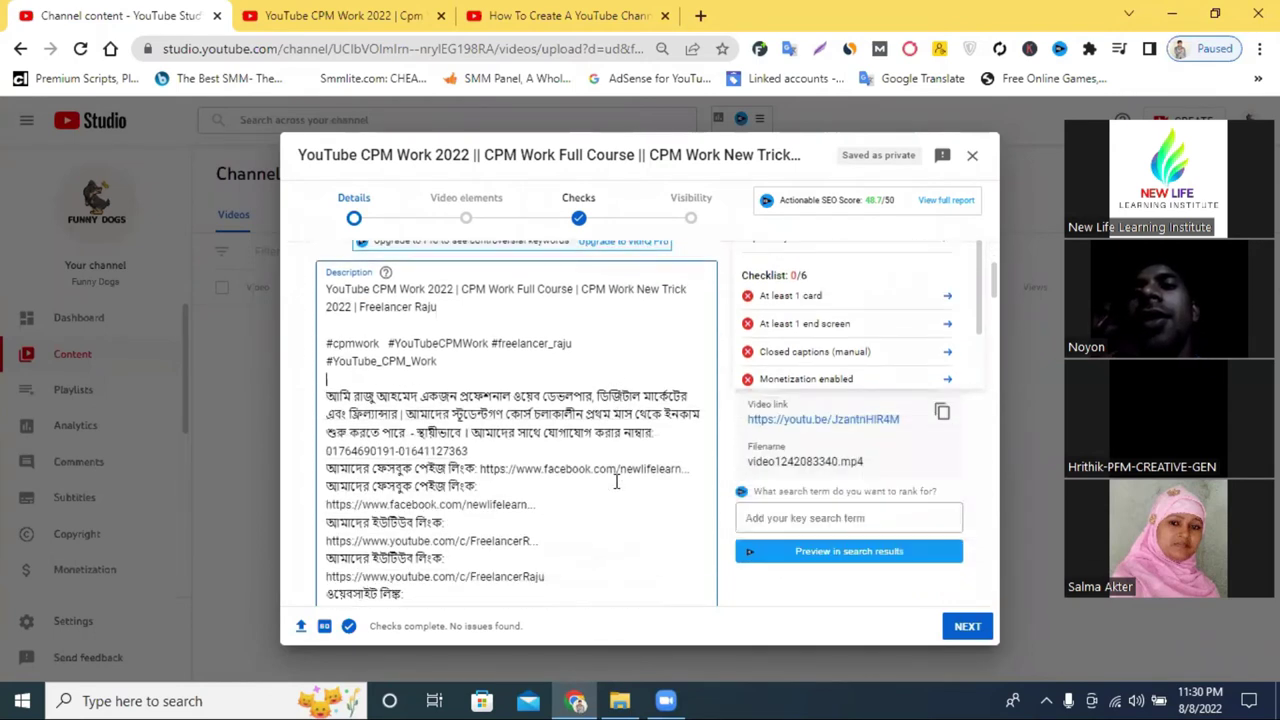
pyautogui.scroll(-15, 617, 482)
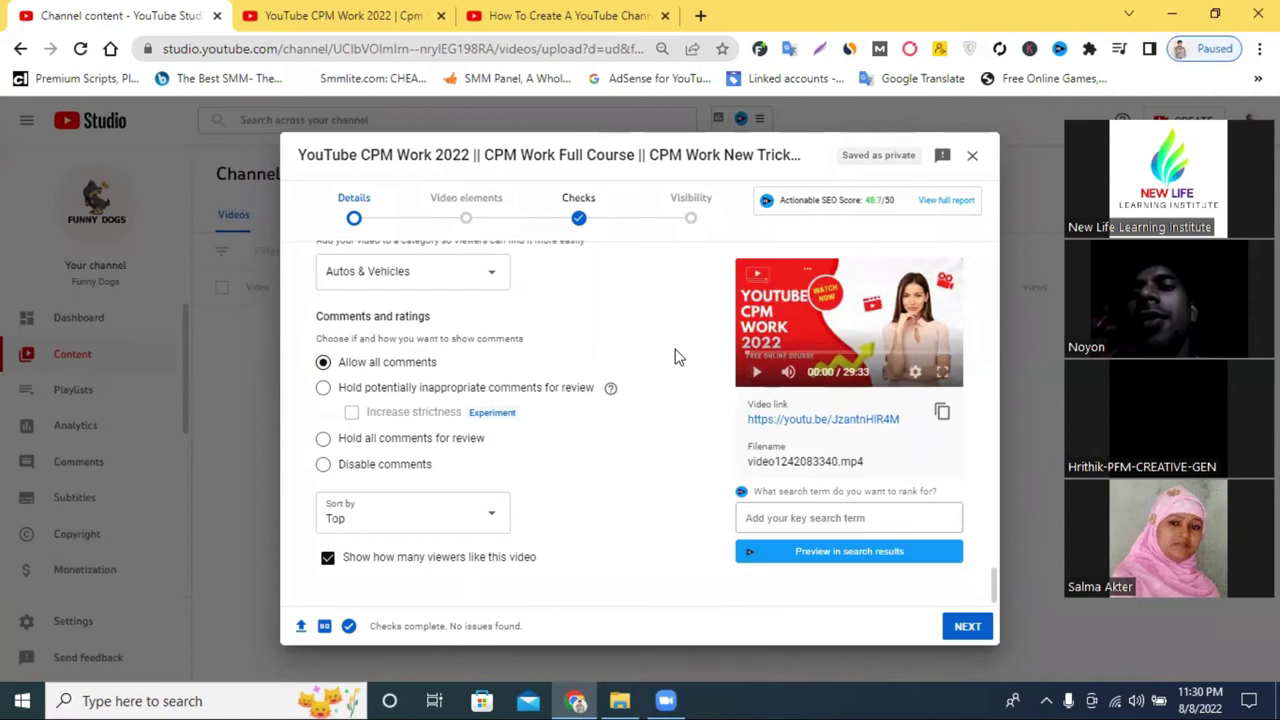
pyautogui.scroll(5, 594, 491)
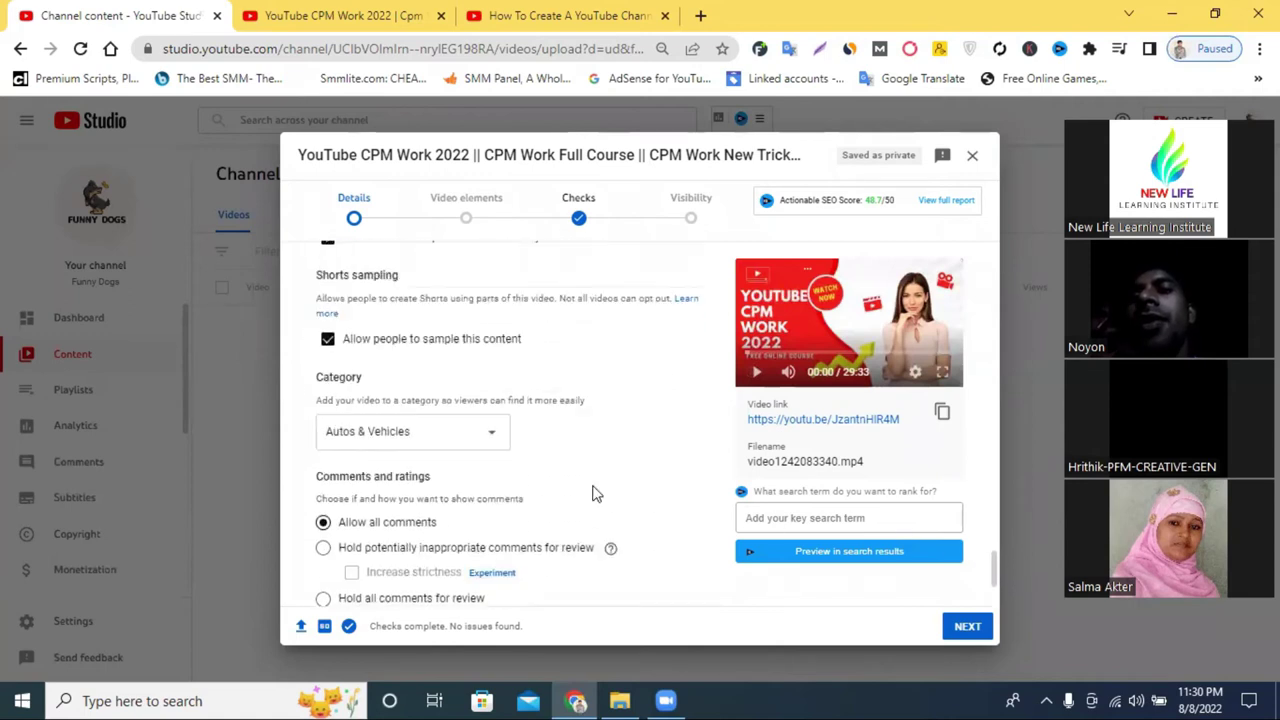
pyautogui.scroll(-5, 594, 491)
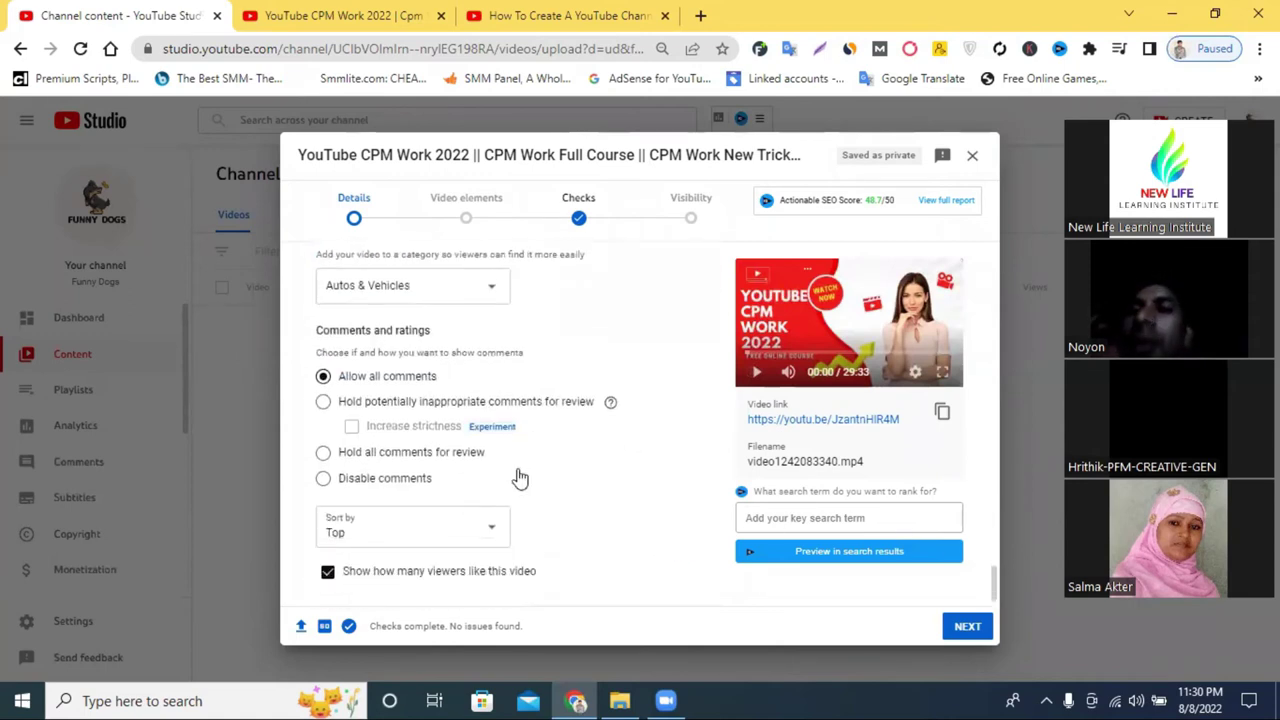
pyautogui.click(967, 628)
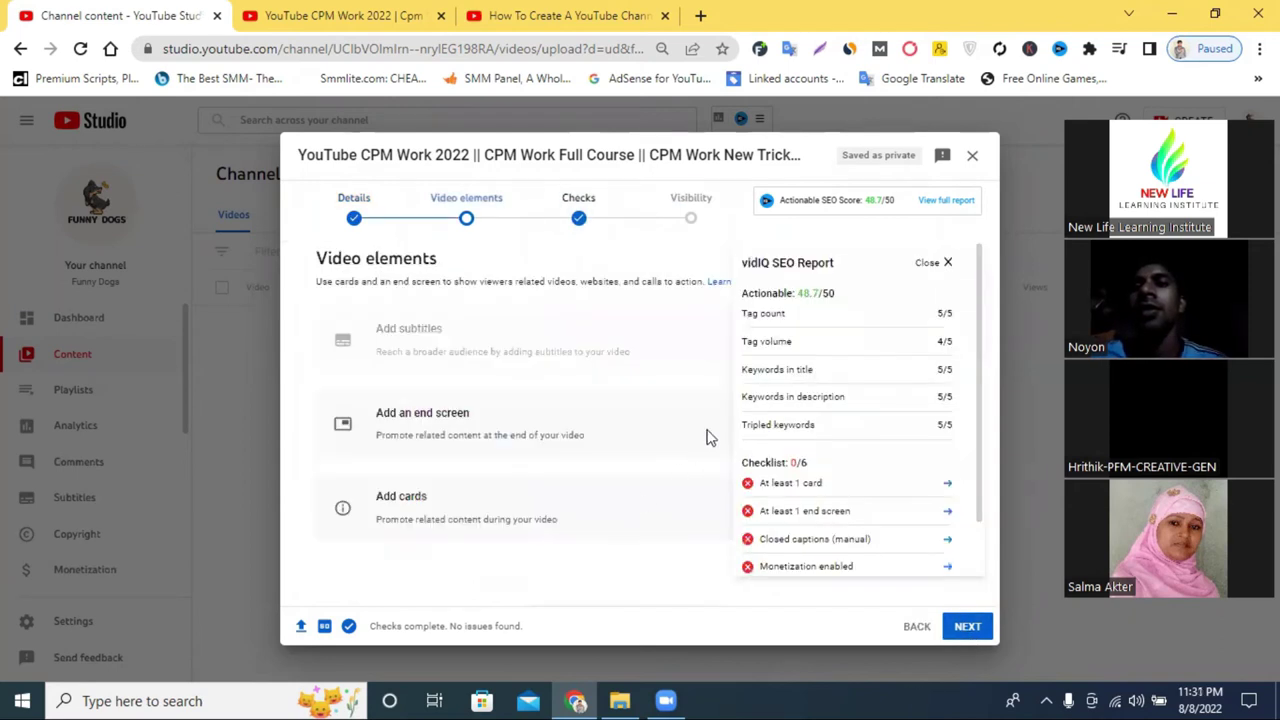
pyautogui.click(946, 263)
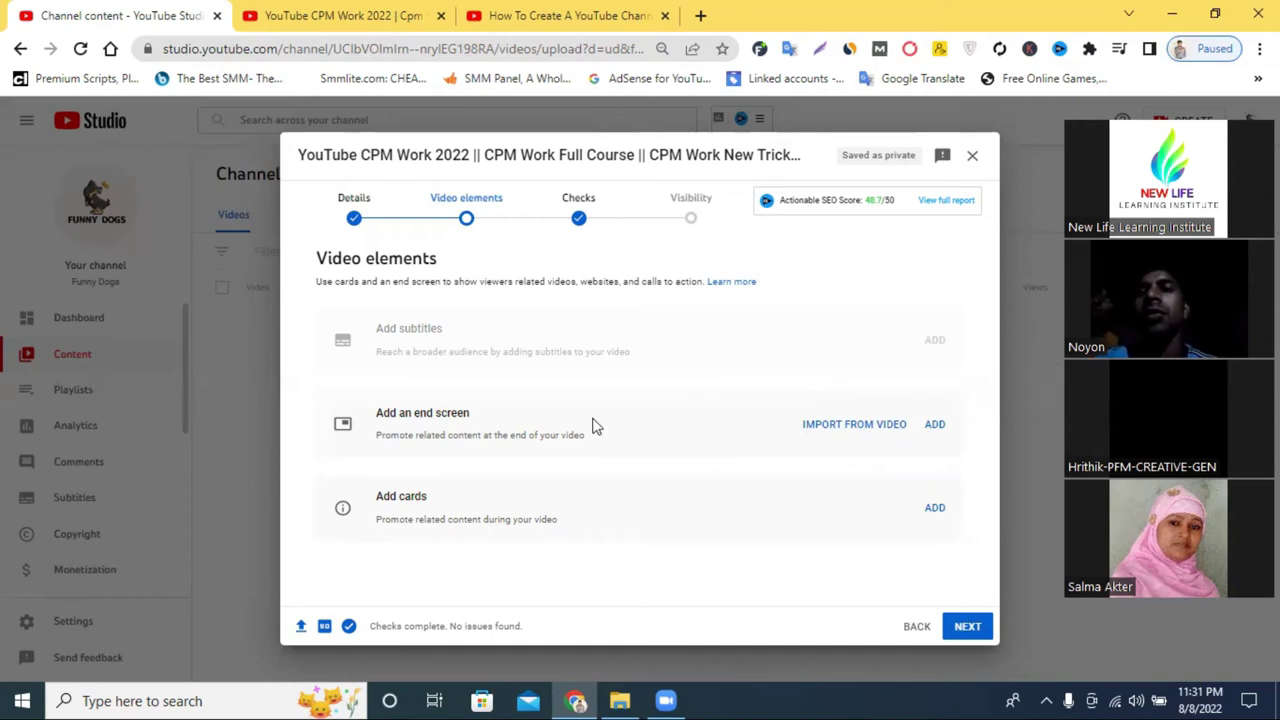
pyautogui.moveTo(379, 412); pyautogui.dragTo(465, 413)
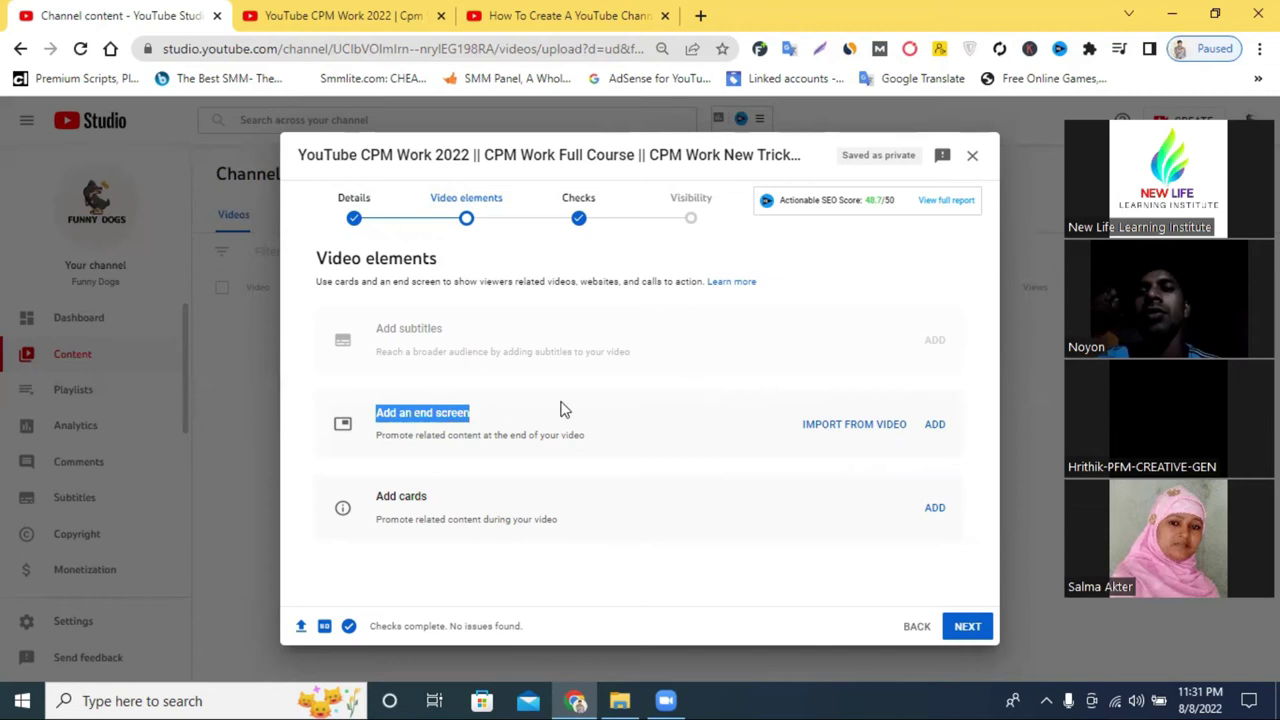
pyautogui.click(465, 414)
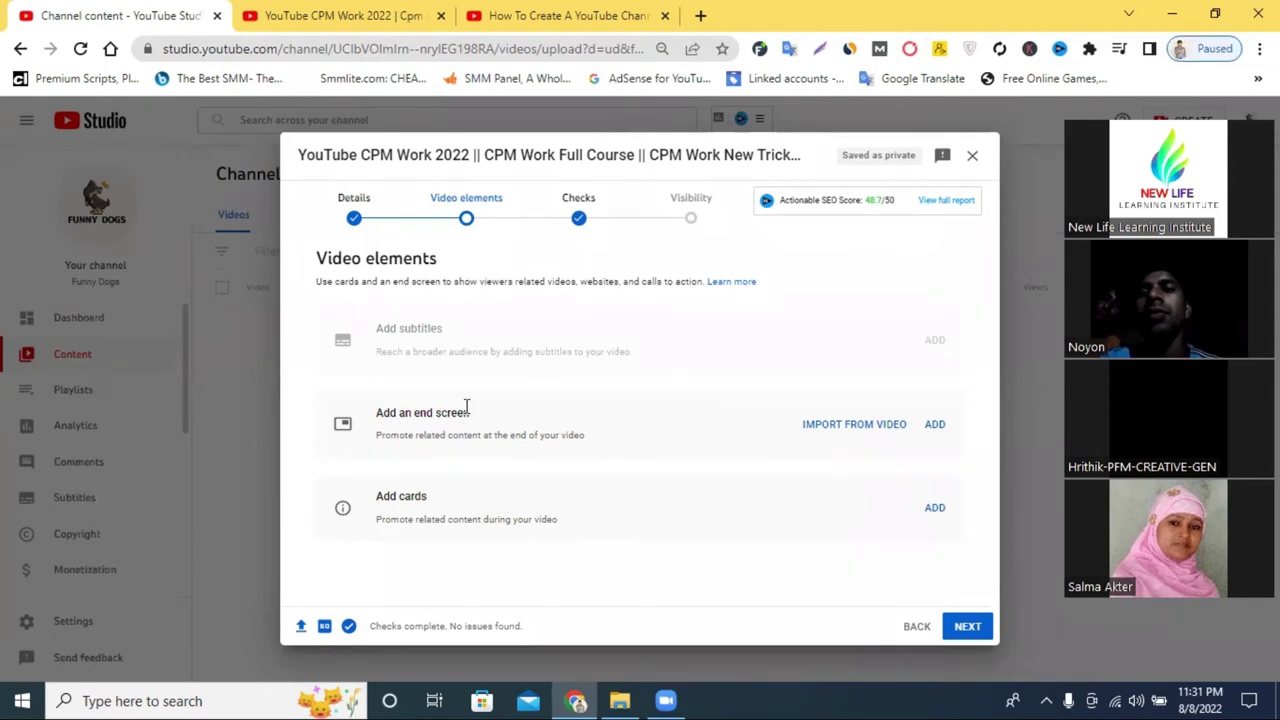
# Step: Search YouTube for "gopal bhar" in the other video's tab and open the Episode 868 video from the results
pyautogui.click(523, 15)
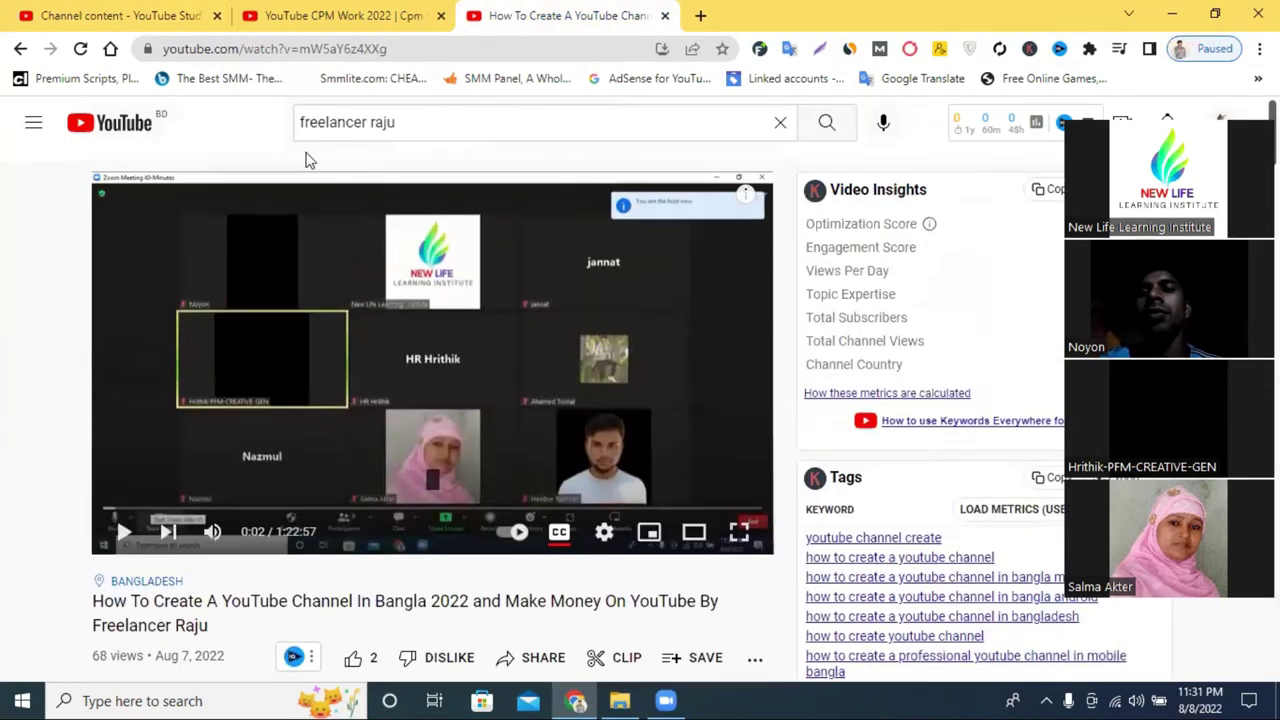
pyautogui.tripleClick(324, 128)
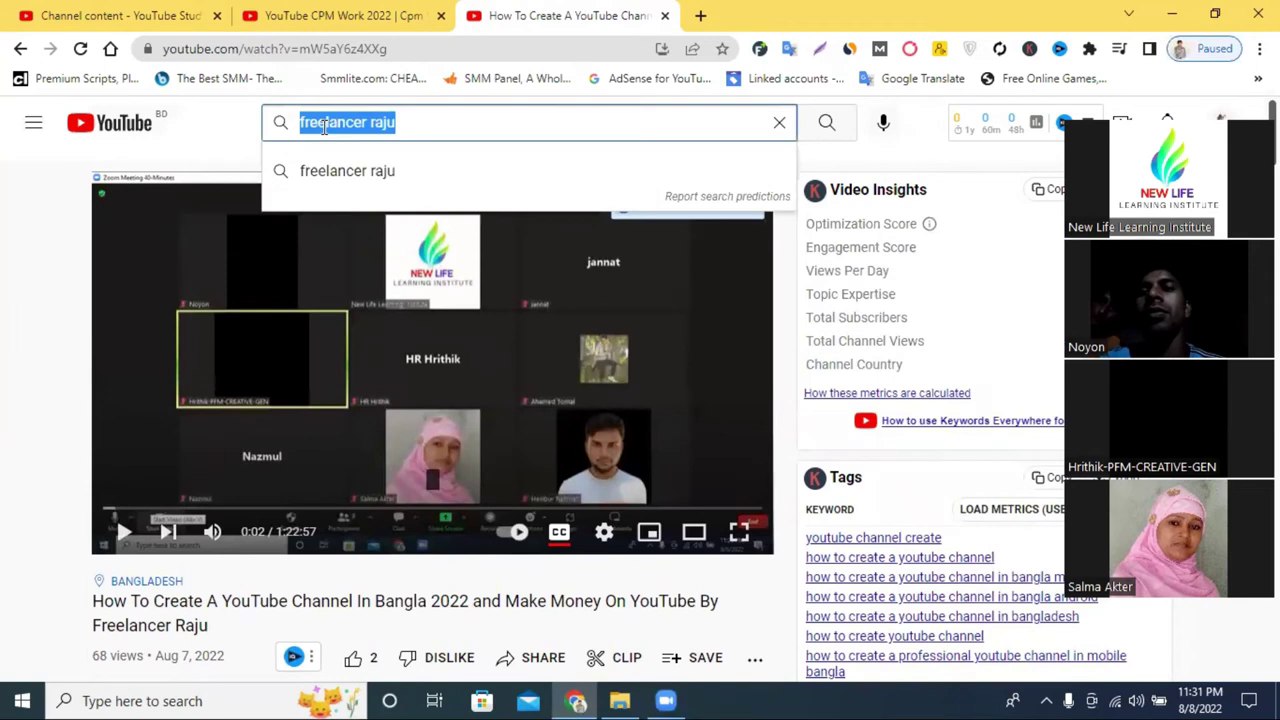
pyautogui.write('g')
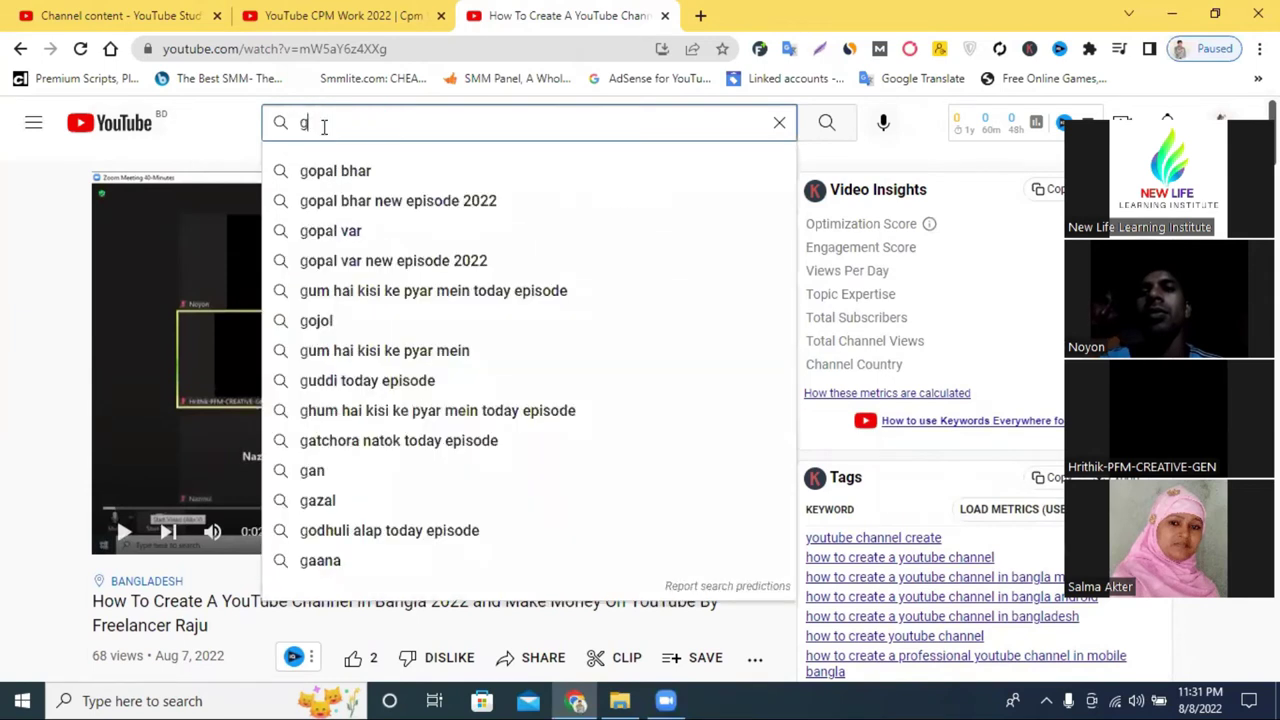
pyautogui.click(335, 171)
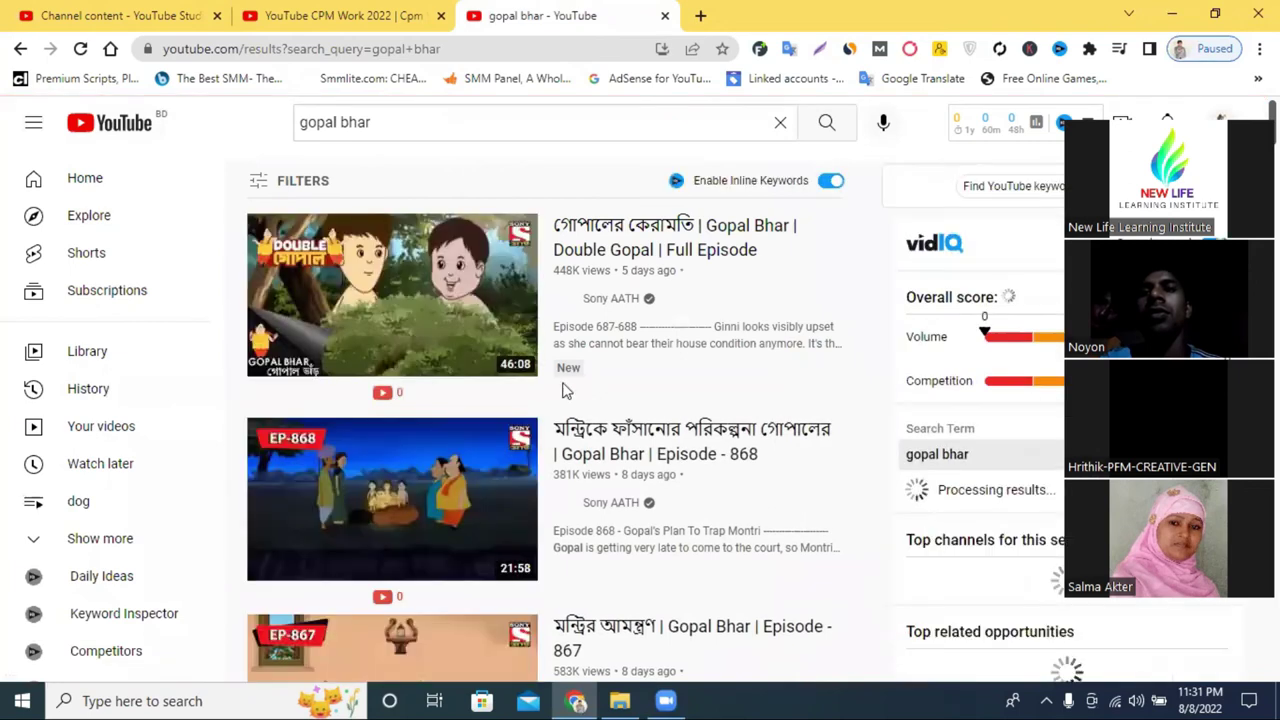
pyautogui.scroll(-2, 468, 505)
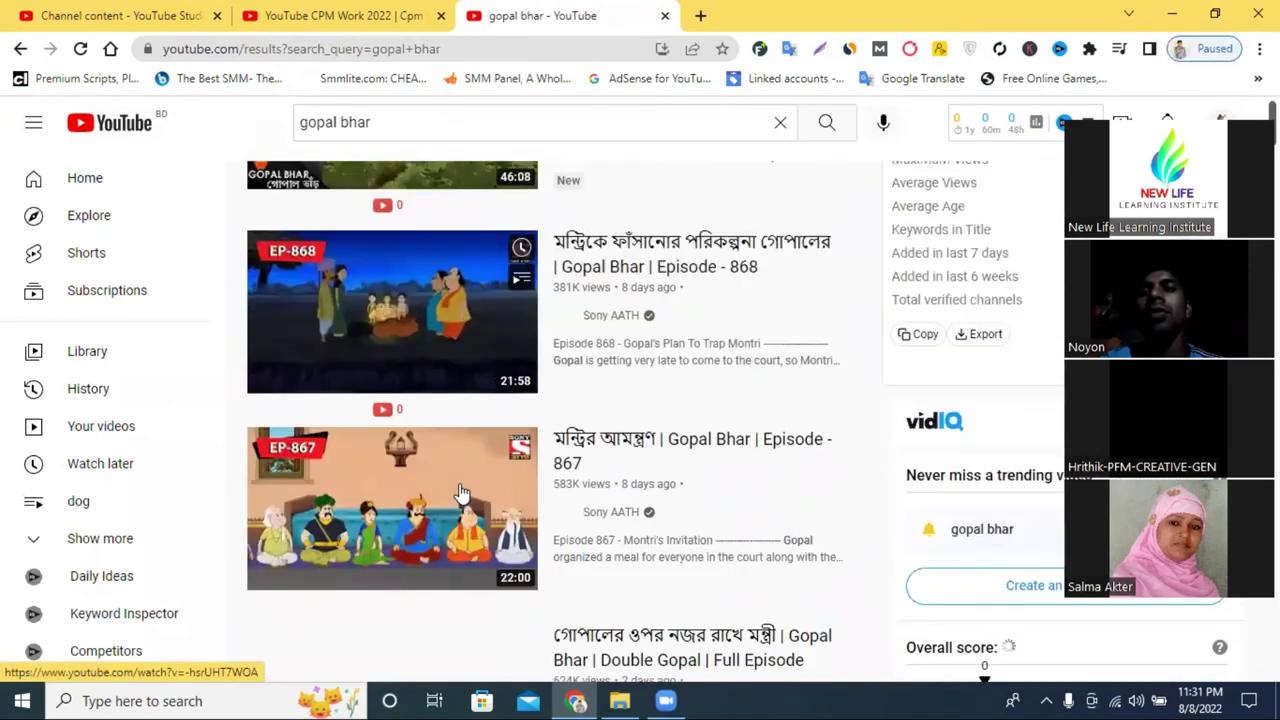
pyautogui.click(446, 516)
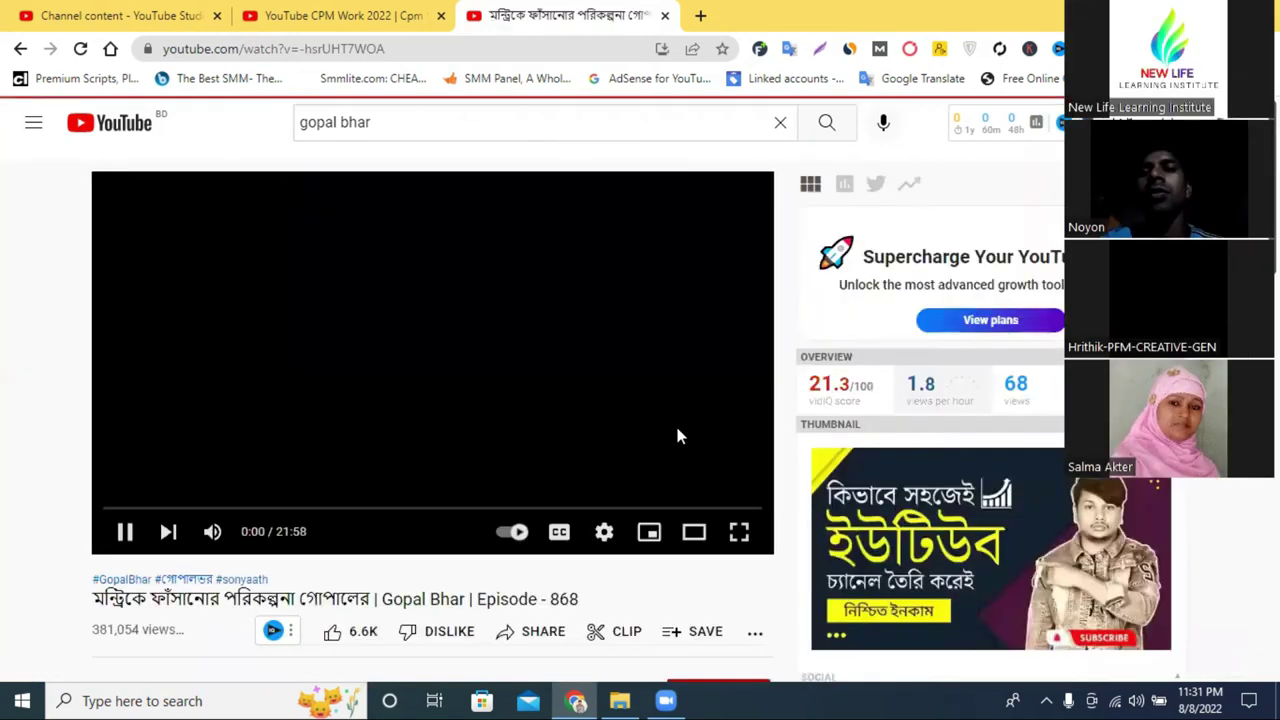
# Step: Skip to the closing seconds of the Episode 868 video and pause it to examine its end screen elements
pyautogui.click(730, 509)
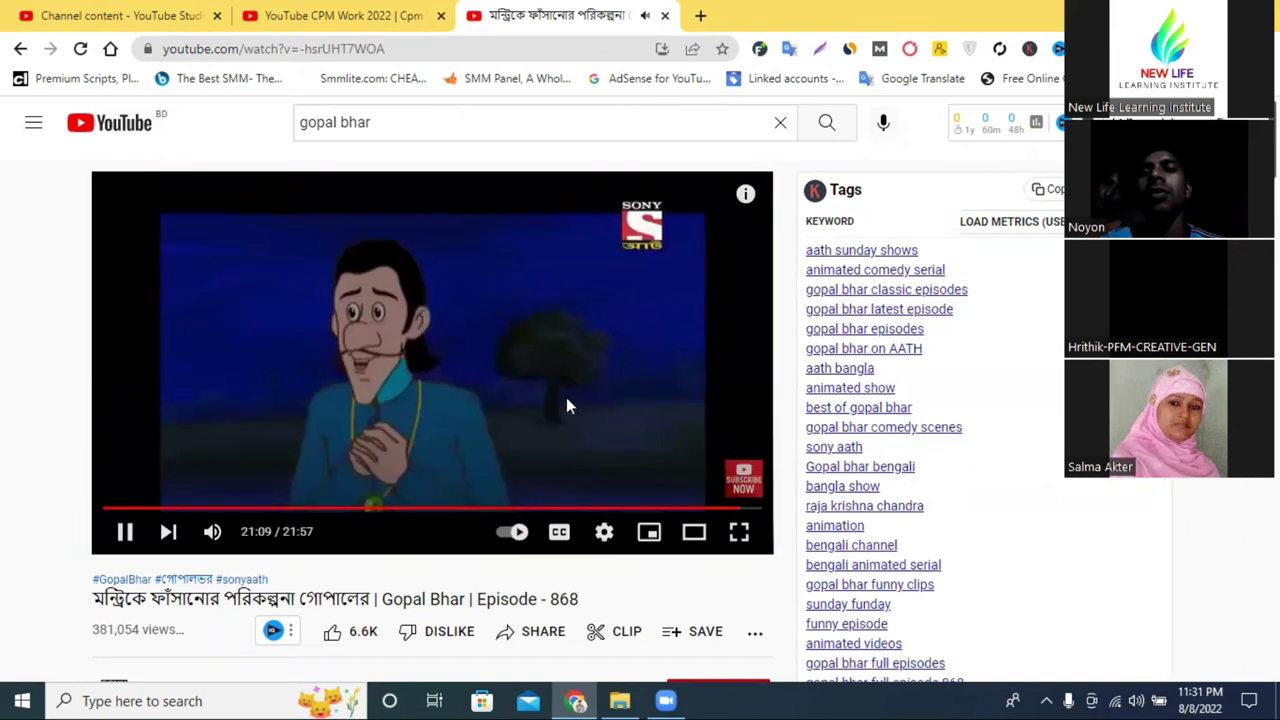
pyautogui.click(755, 510)
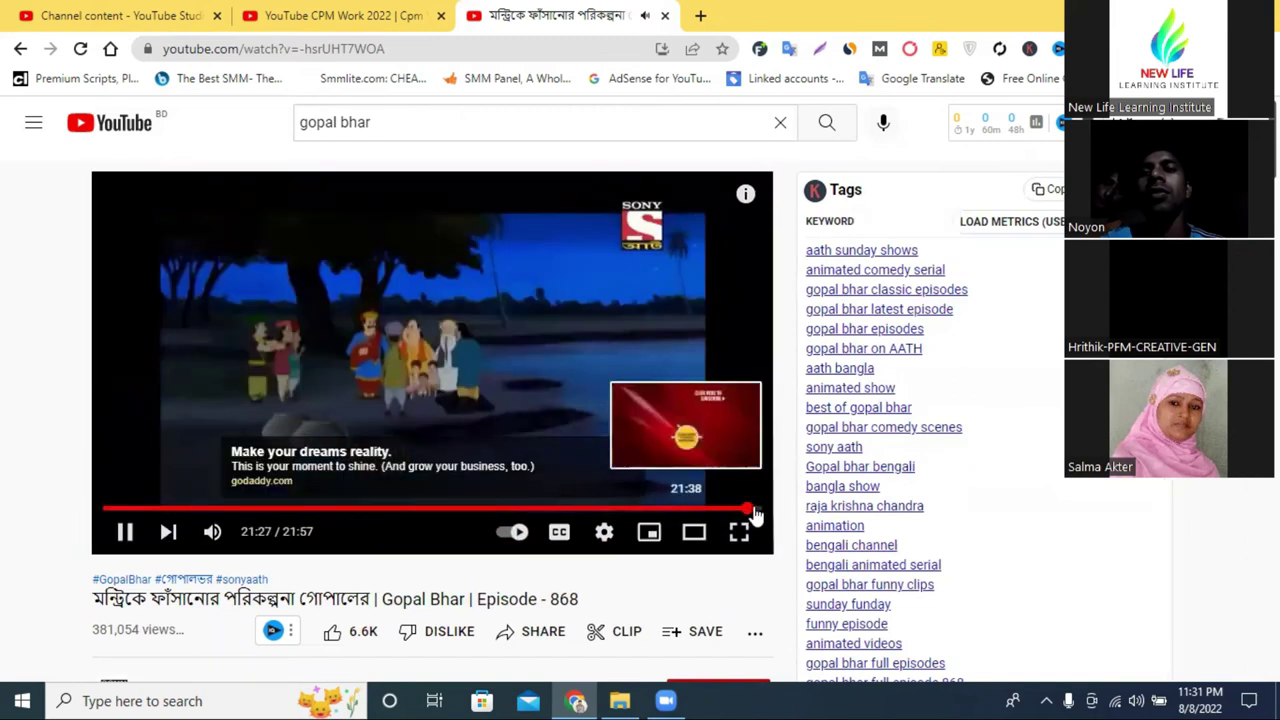
pyautogui.click(526, 293)
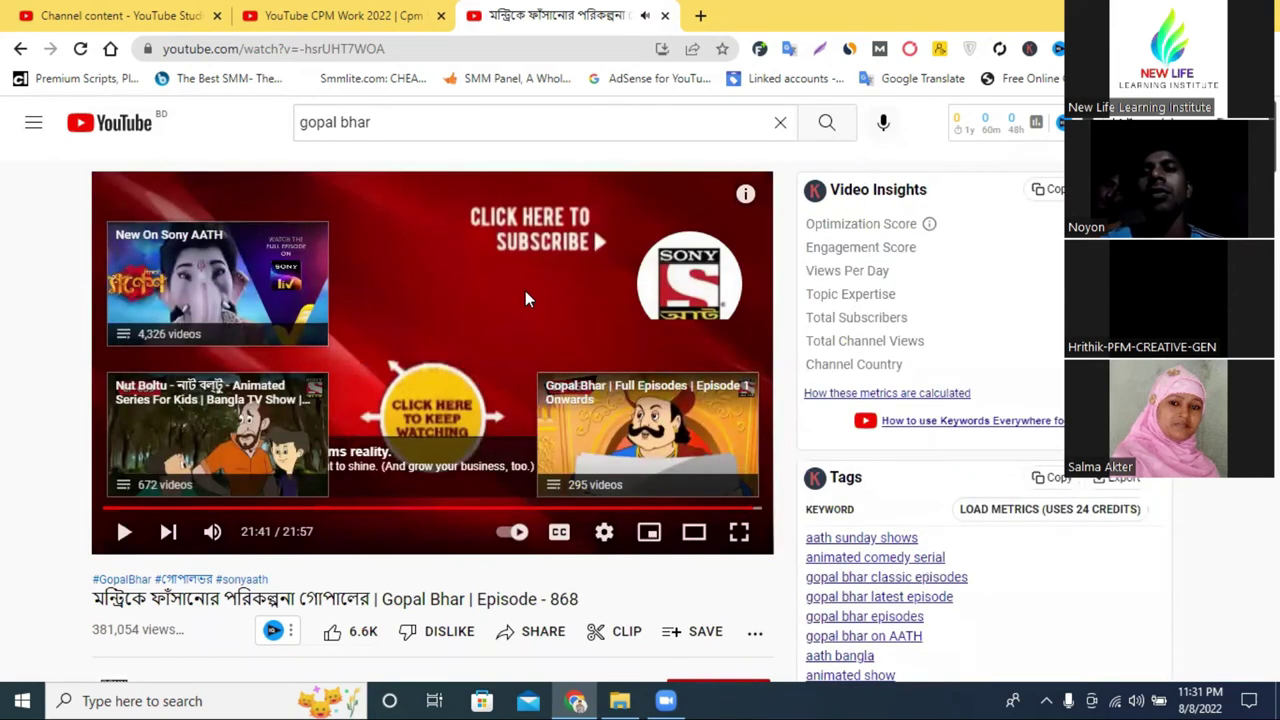
pyautogui.scroll(-1, 527, 299)
pyautogui.scroll(1, 527, 299)
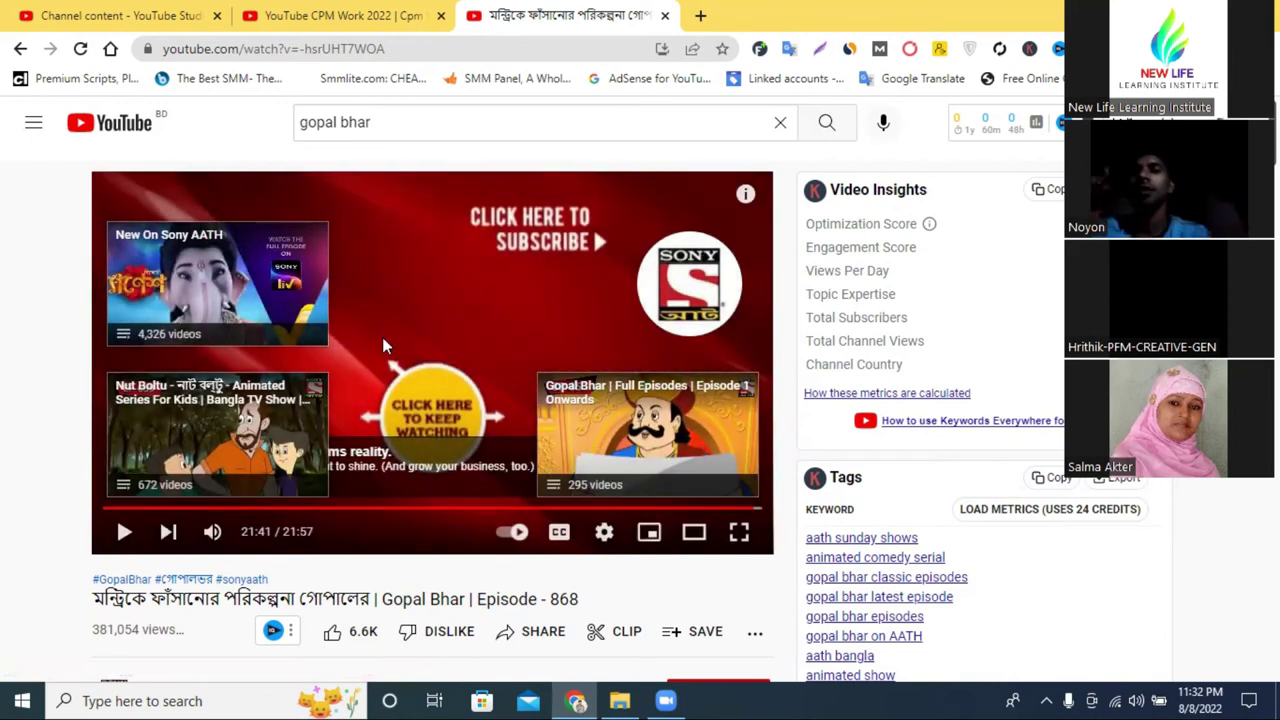
# Step: Return to the upload's video elements and apply the end screen layout with 1 video, 1 playlist and 1 subscribe
pyautogui.click(314, 10)
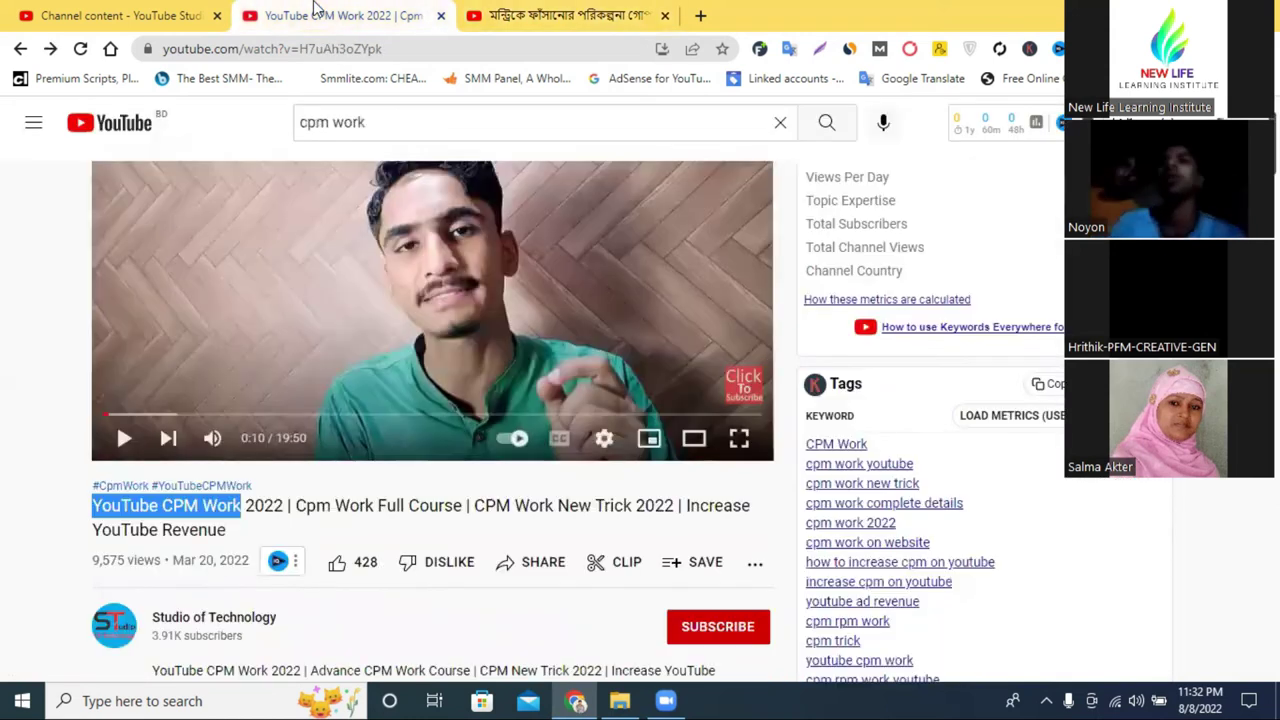
pyautogui.click(149, 12)
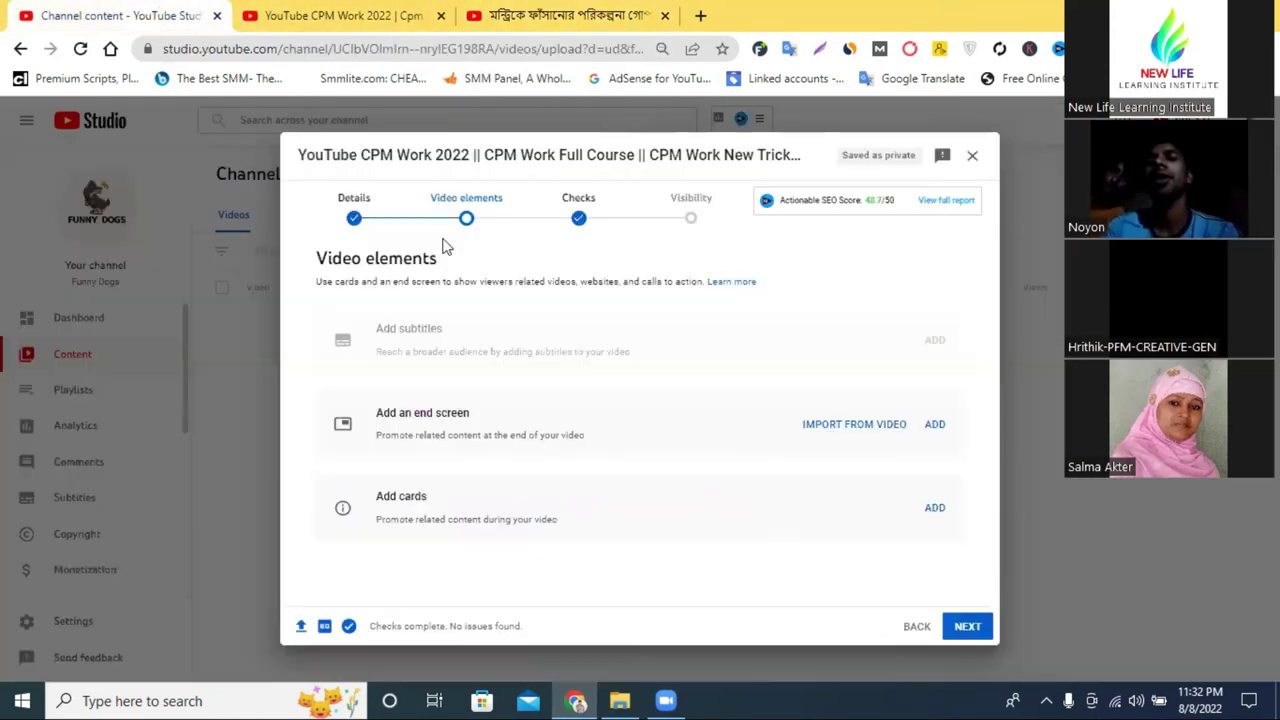
pyautogui.click(934, 425)
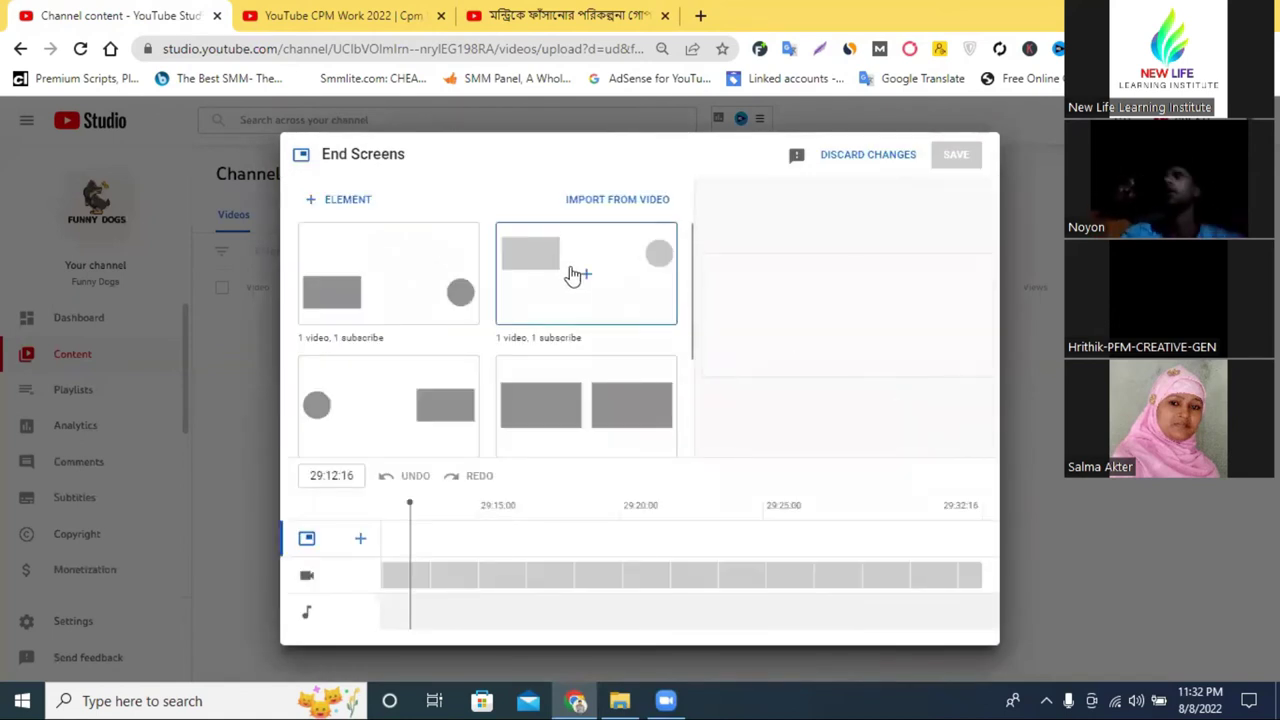
pyautogui.scroll(-1, 575, 305)
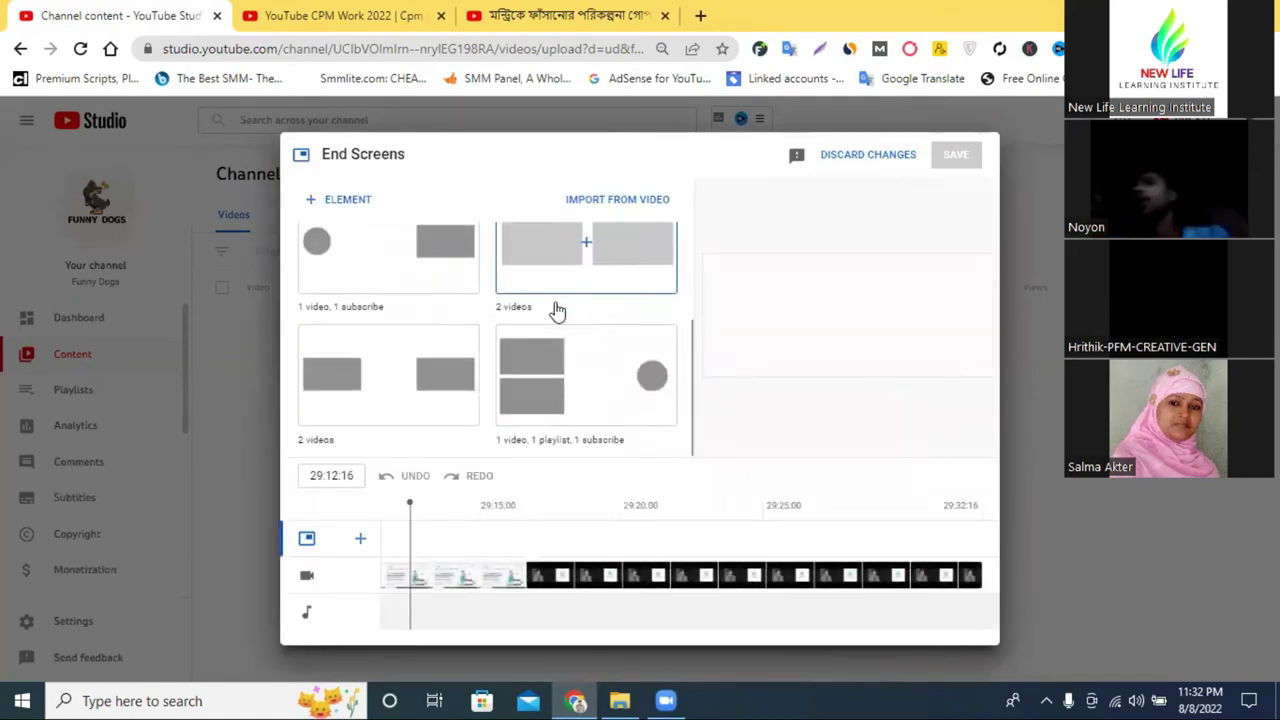
pyautogui.scroll(2, 560, 365)
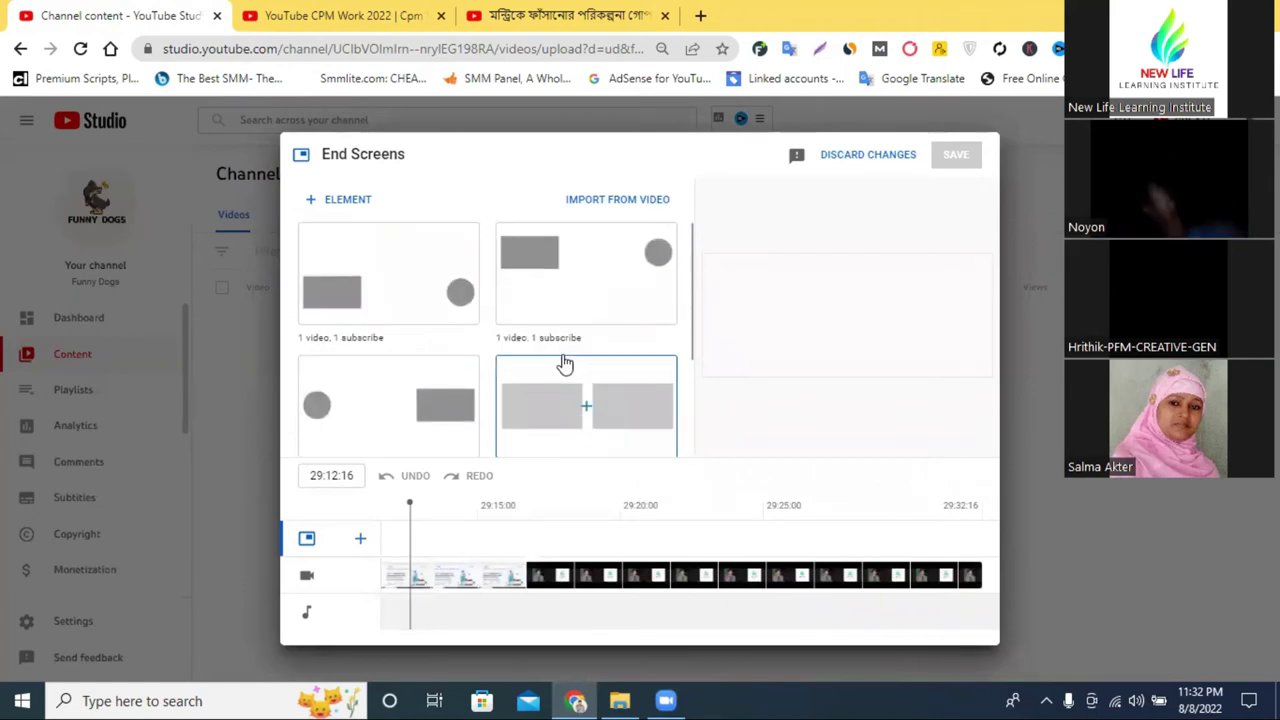
pyautogui.scroll(-2, 543, 342)
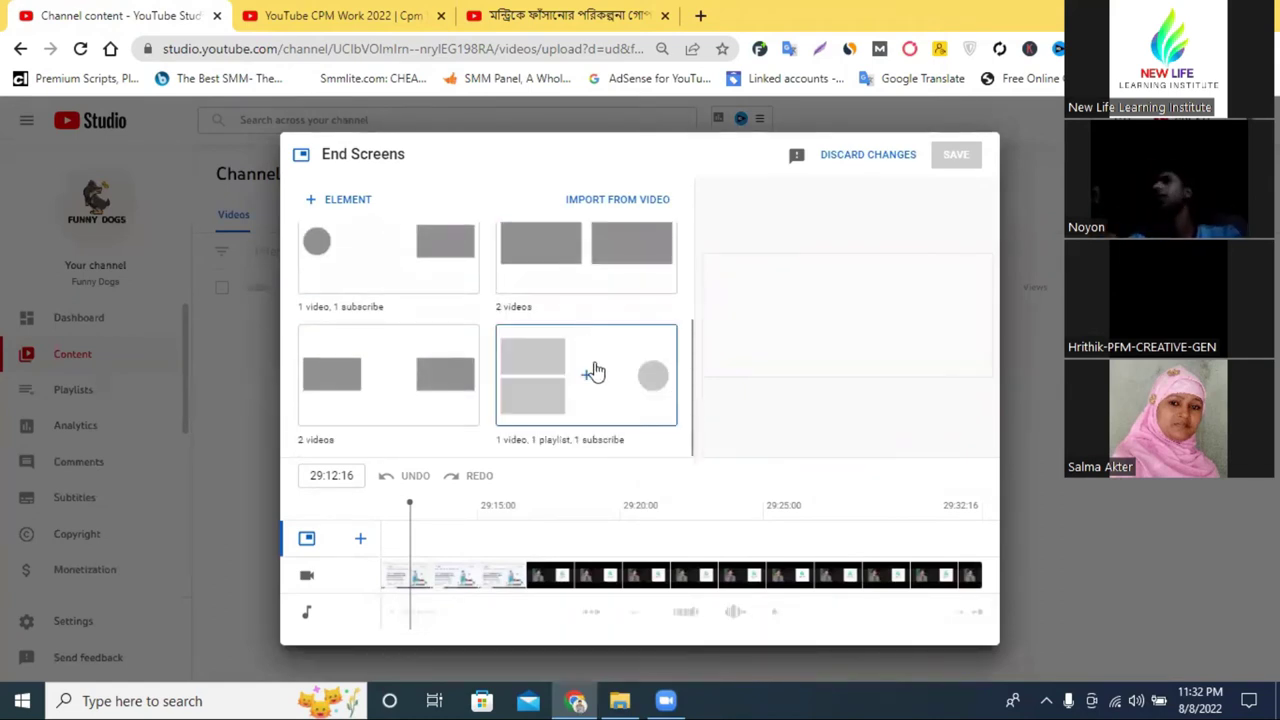
pyautogui.click(540, 368)
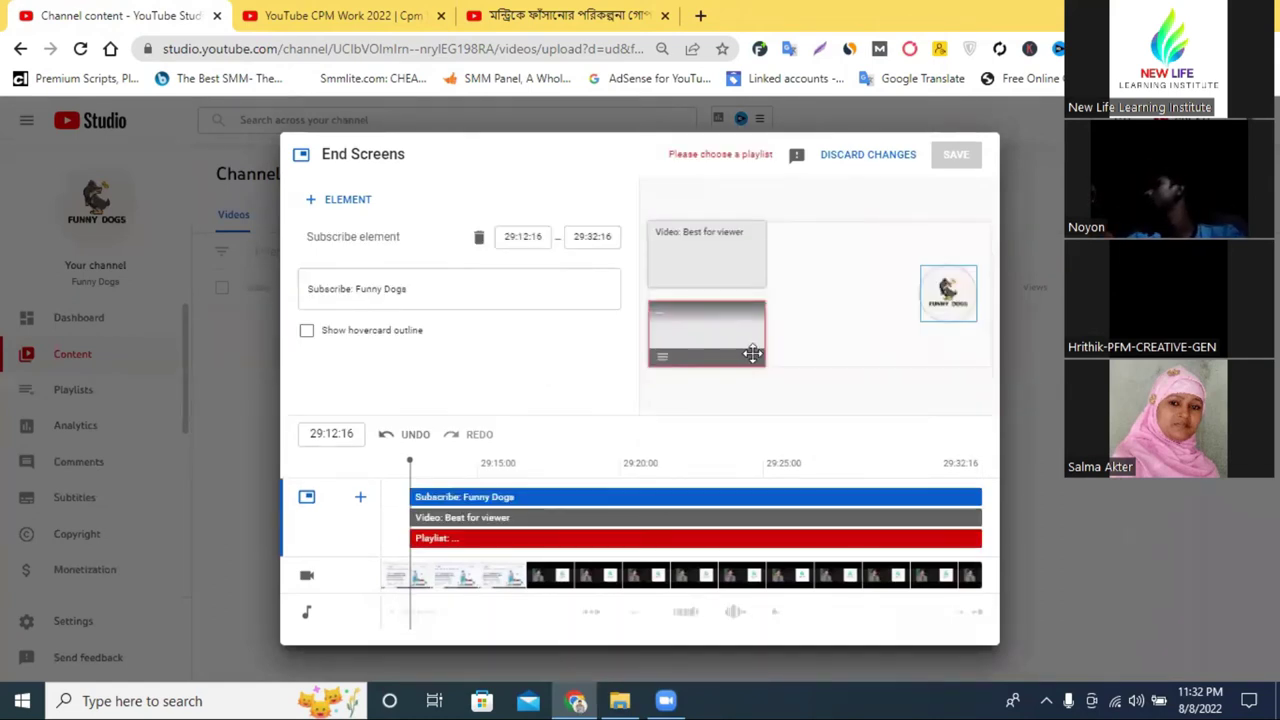
# Step: Assign the Cats Video playlist to the end screen's playlist element
pyautogui.click(705, 348)
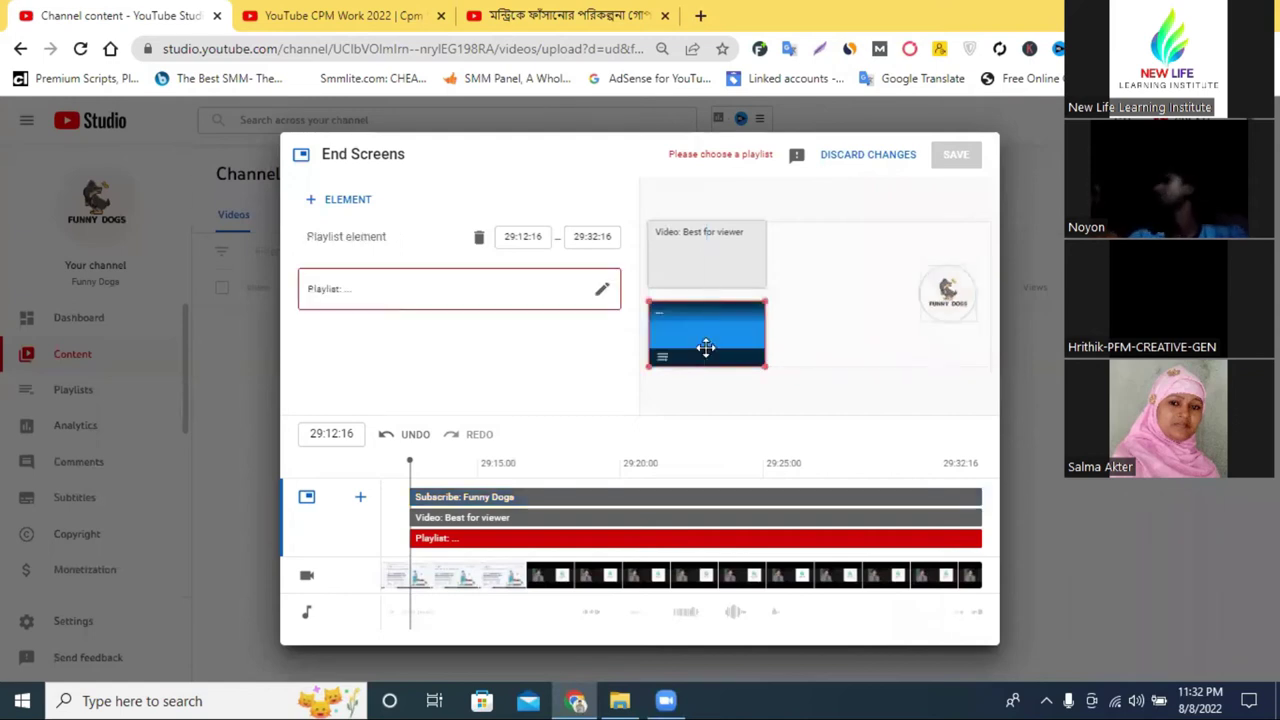
pyautogui.click(422, 298)
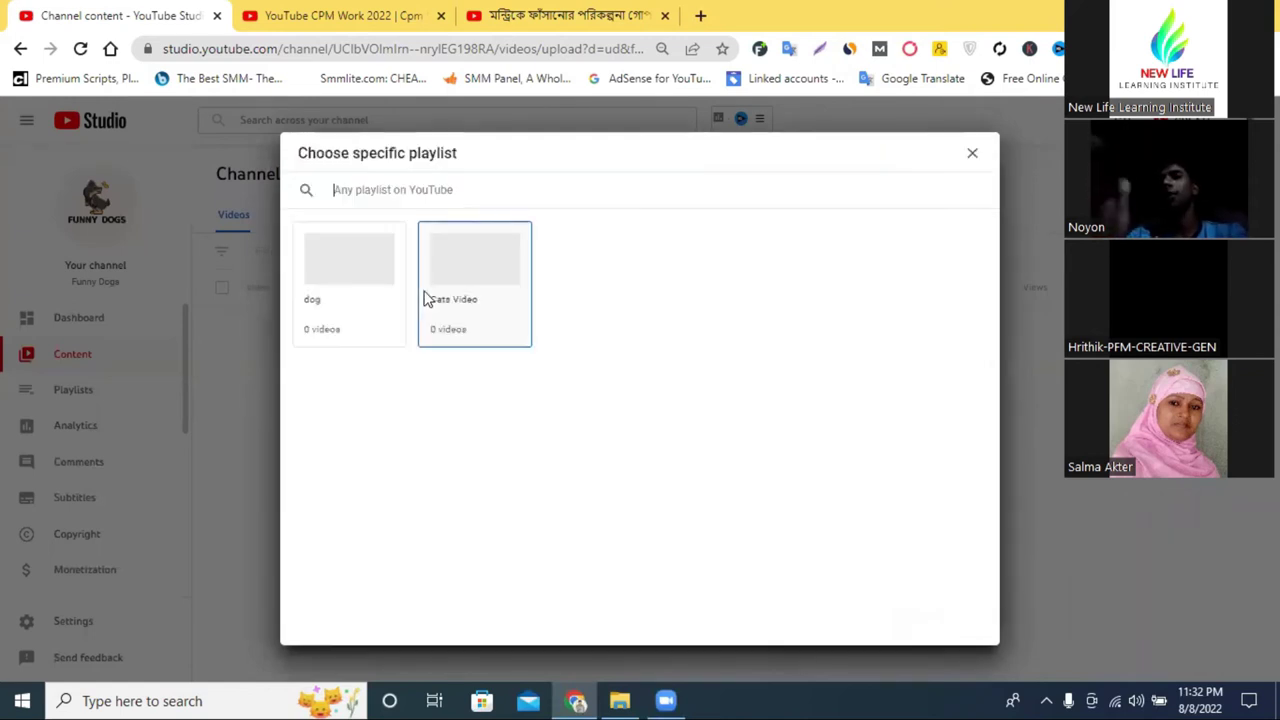
pyautogui.click(457, 283)
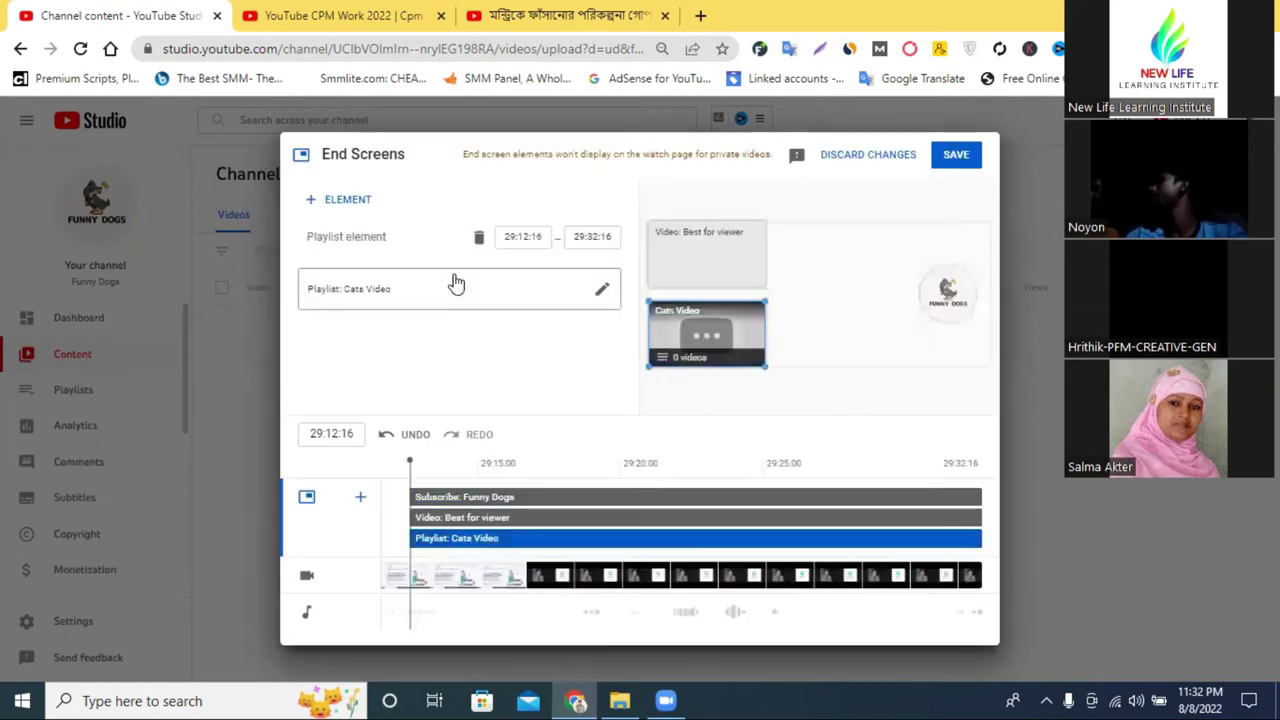
# Step: Try to feature the uploaded YouTube CPM Work 2022 video in the end screen's video element and discard the end screen changes
pyautogui.click(689, 258)
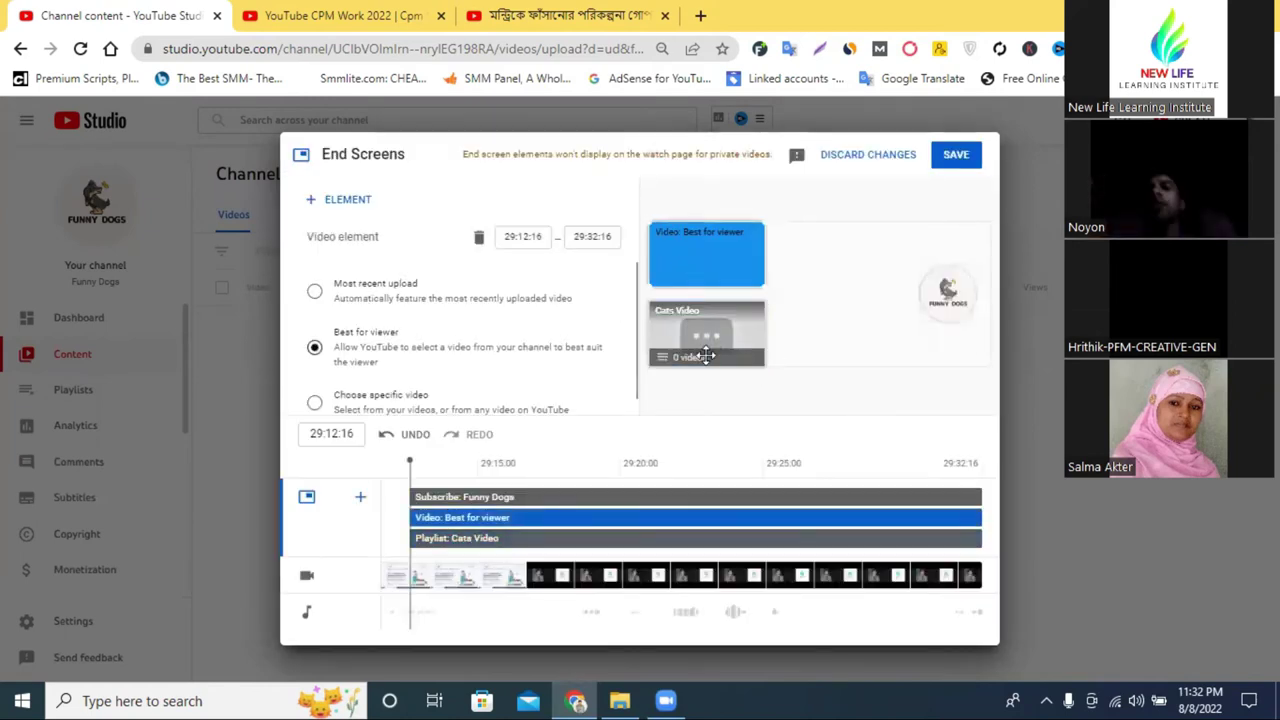
pyautogui.click(399, 402)
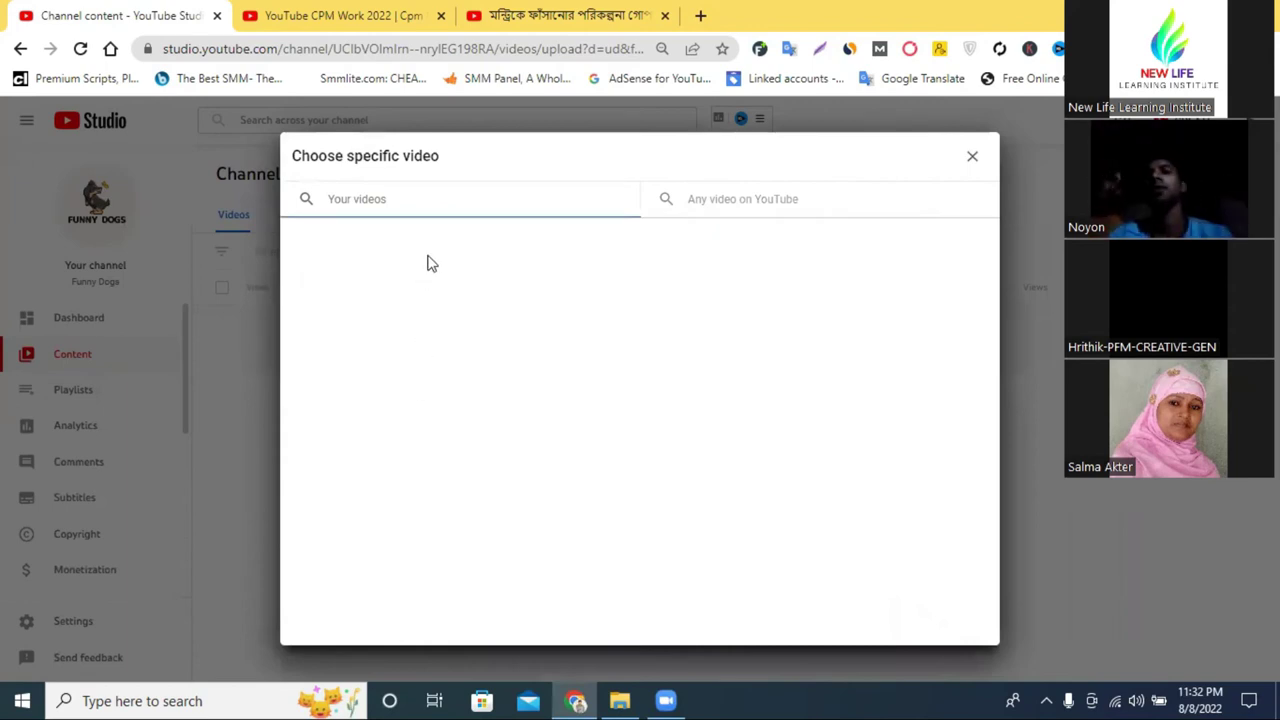
pyautogui.click(971, 157)
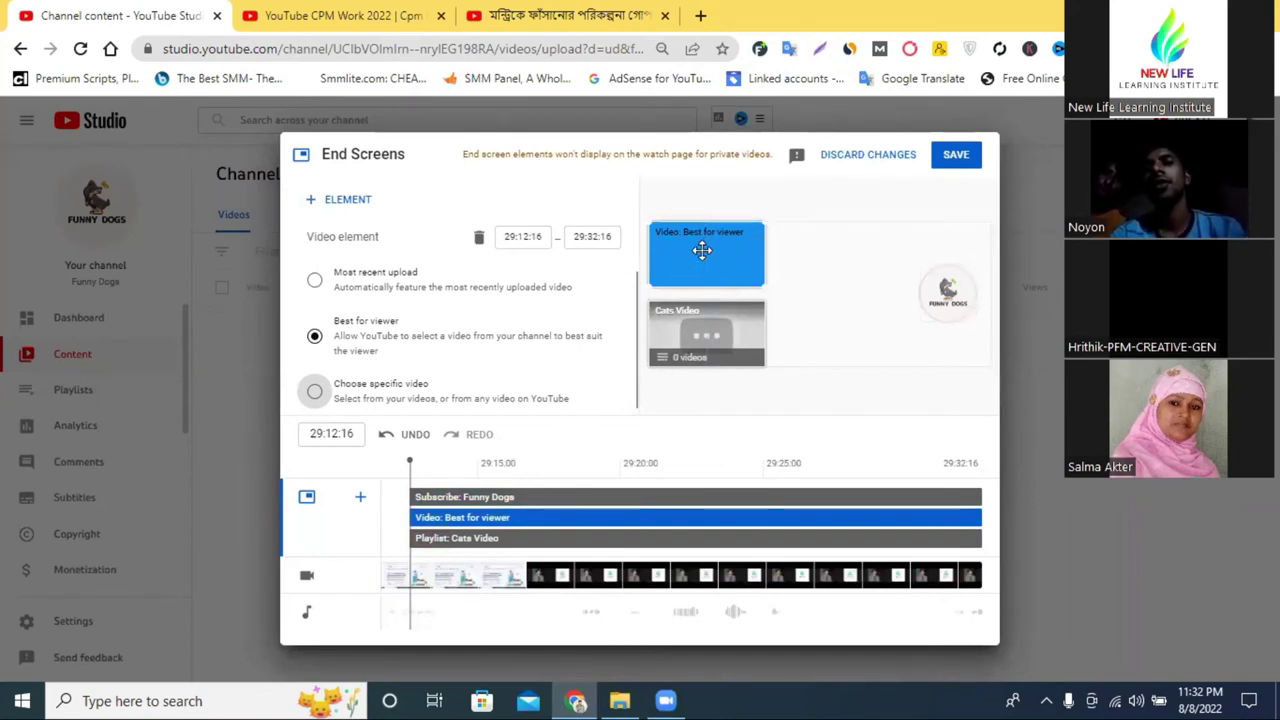
pyautogui.scroll(-1, 395, 390)
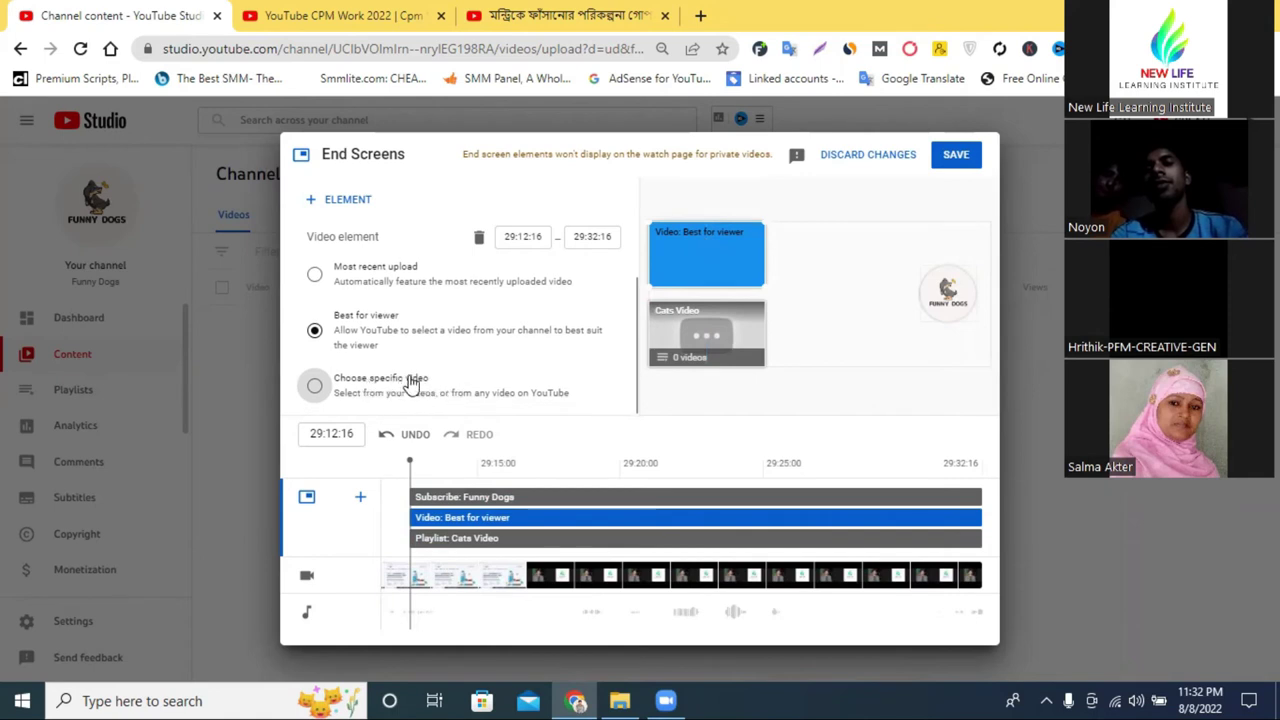
pyautogui.click(411, 383)
pyautogui.click(369, 284)
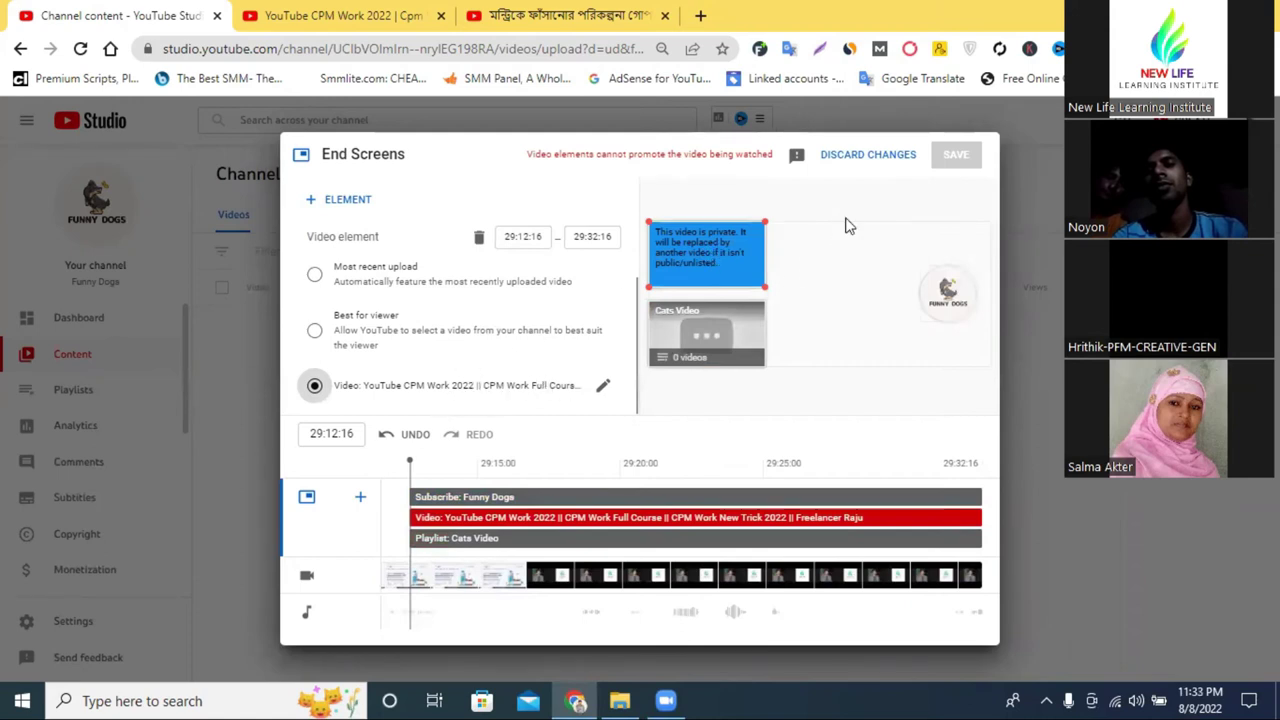
pyautogui.click(860, 158)
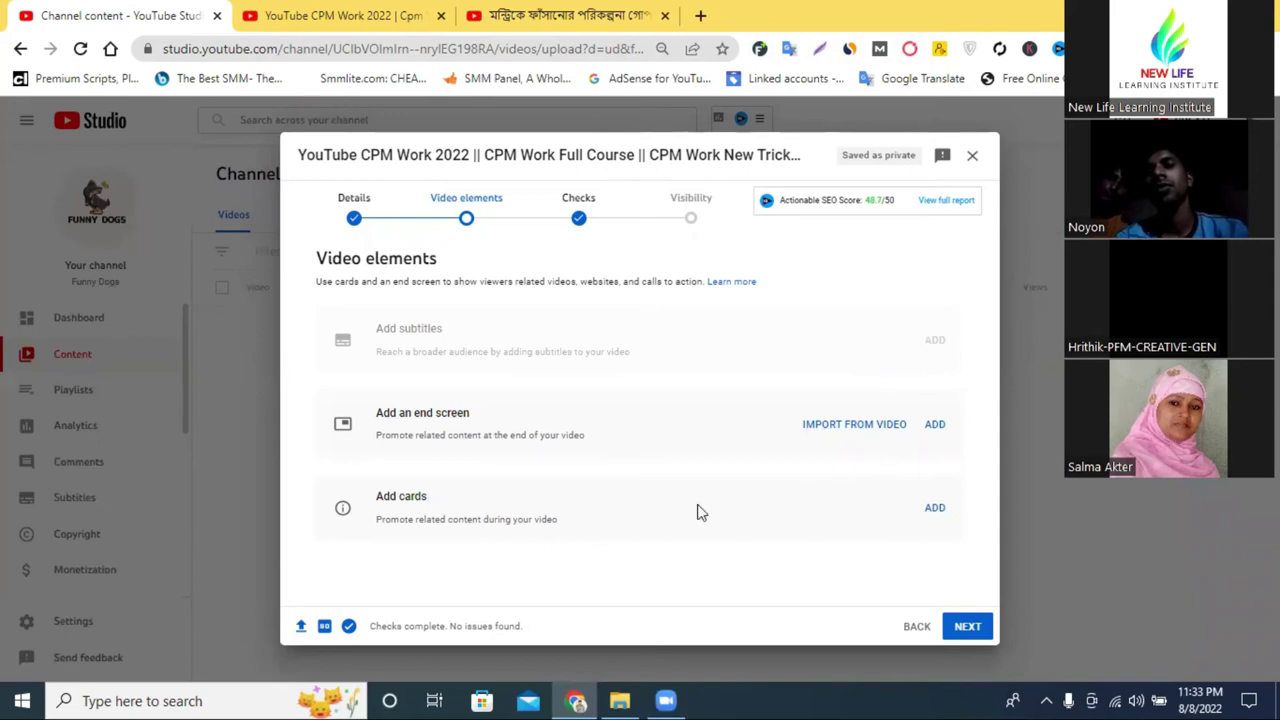
# Step: Open the Gopal Bhar Episode 743 video, skip its ads and pause near the start to examine its info card
pyautogui.click(488, 12)
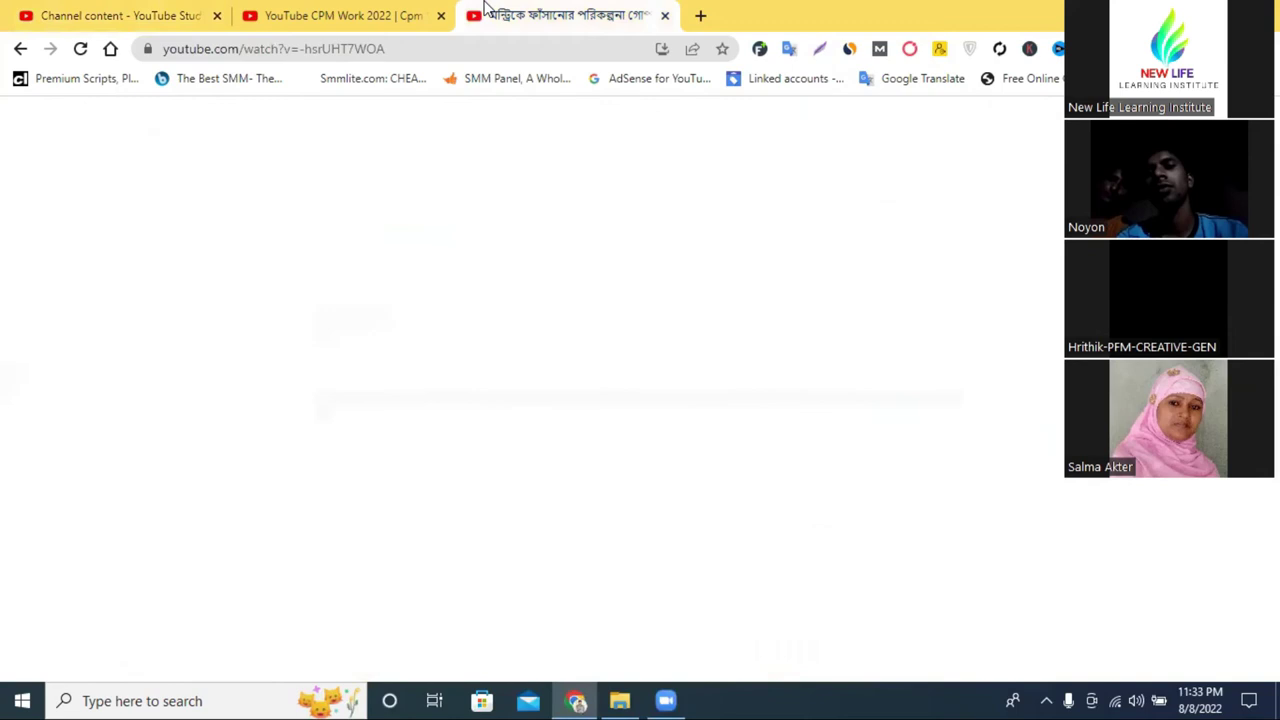
pyautogui.click(605, 279)
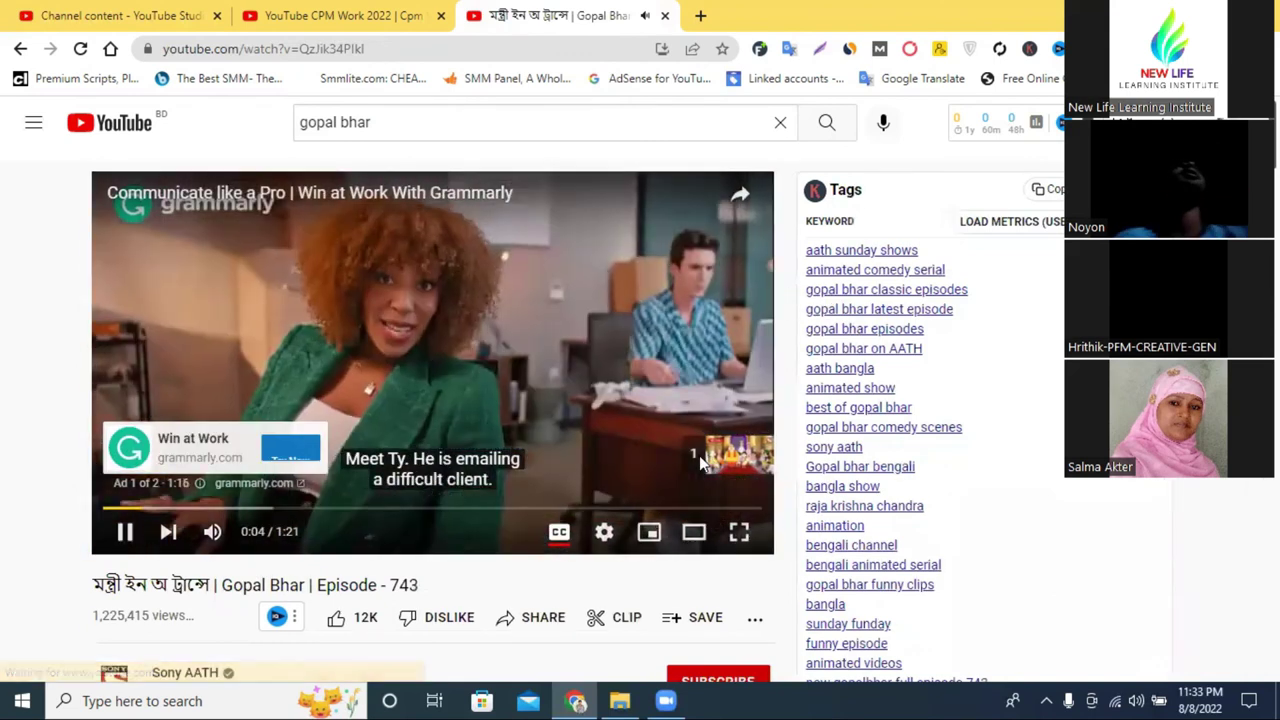
pyautogui.click(699, 455)
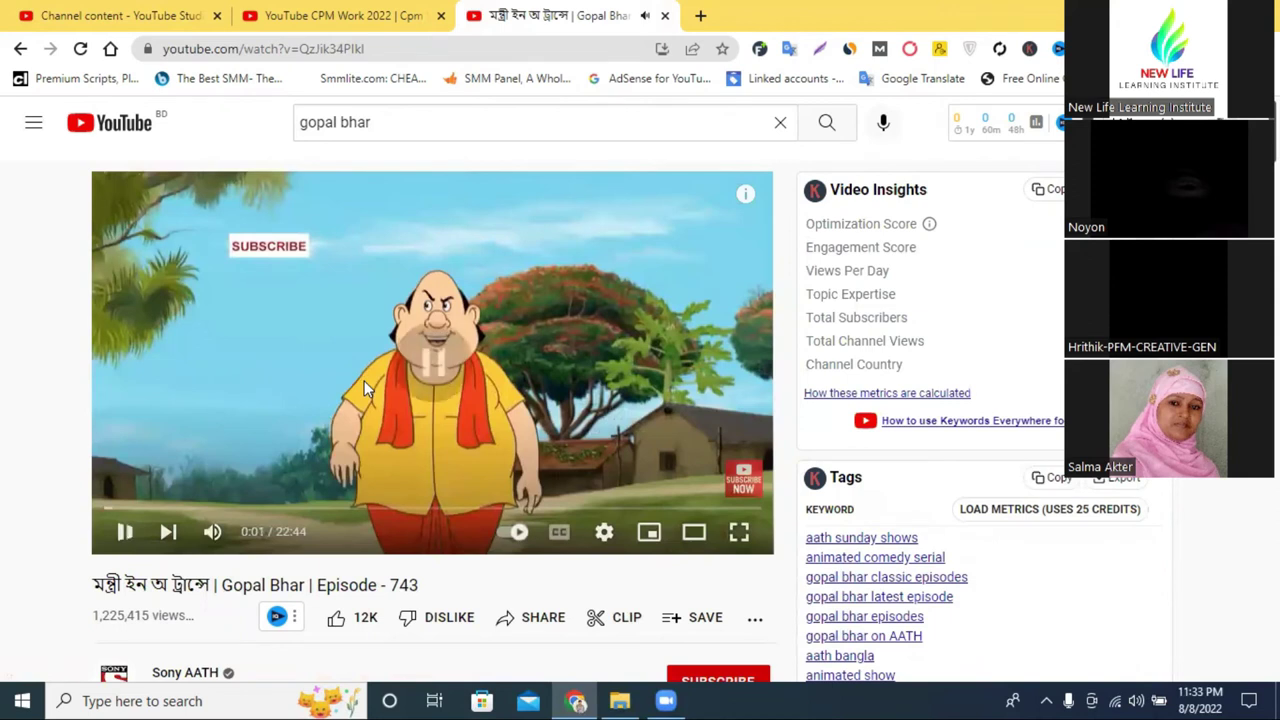
pyautogui.click(364, 380)
pyautogui.scroll(-1, 377, 377)
pyautogui.scroll(1, 377, 377)
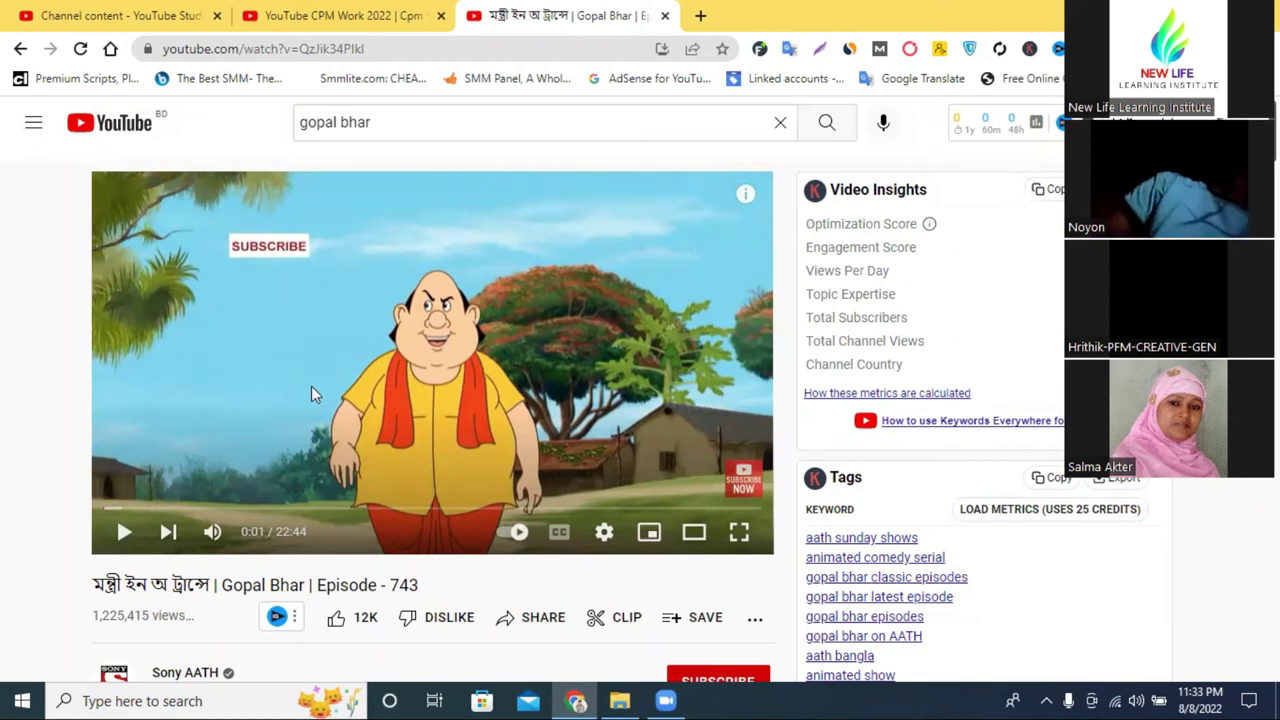
pyautogui.scroll(-2, 313, 390)
pyautogui.scroll(2, 580, 427)
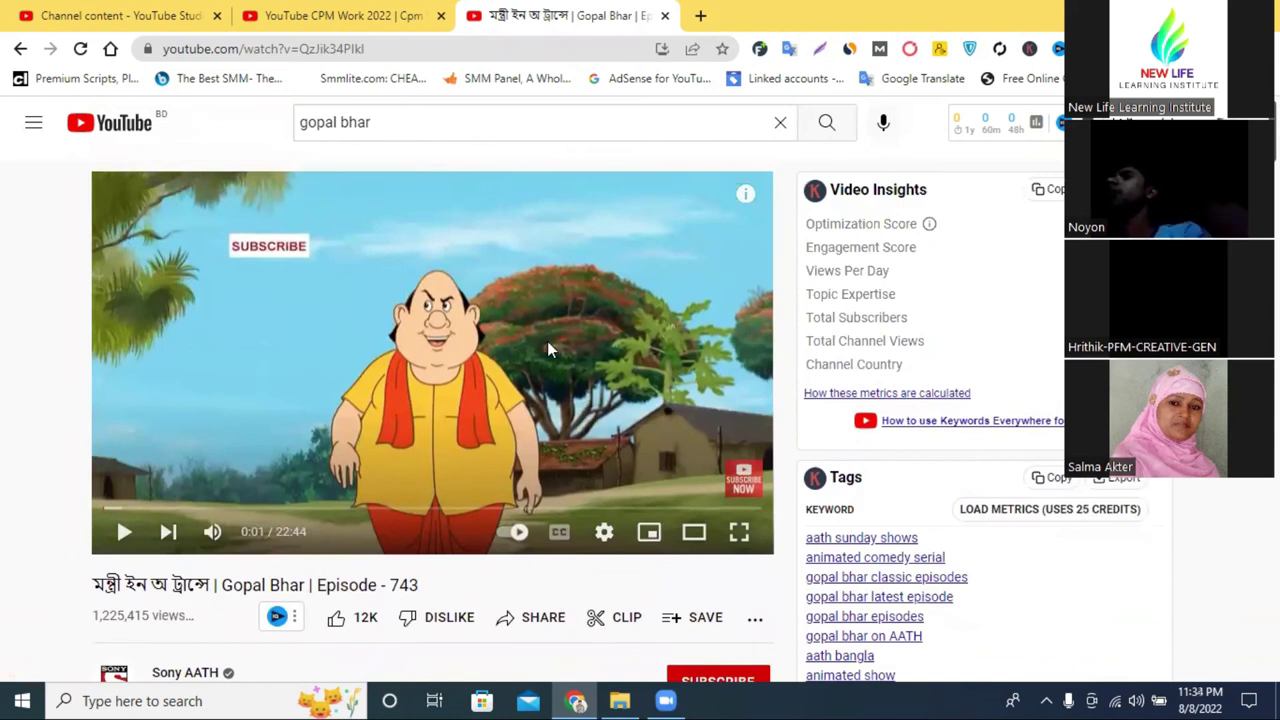
# Step: Return to the upload's video elements, try to add a video card and discard the card changes
pyautogui.click(145, 10)
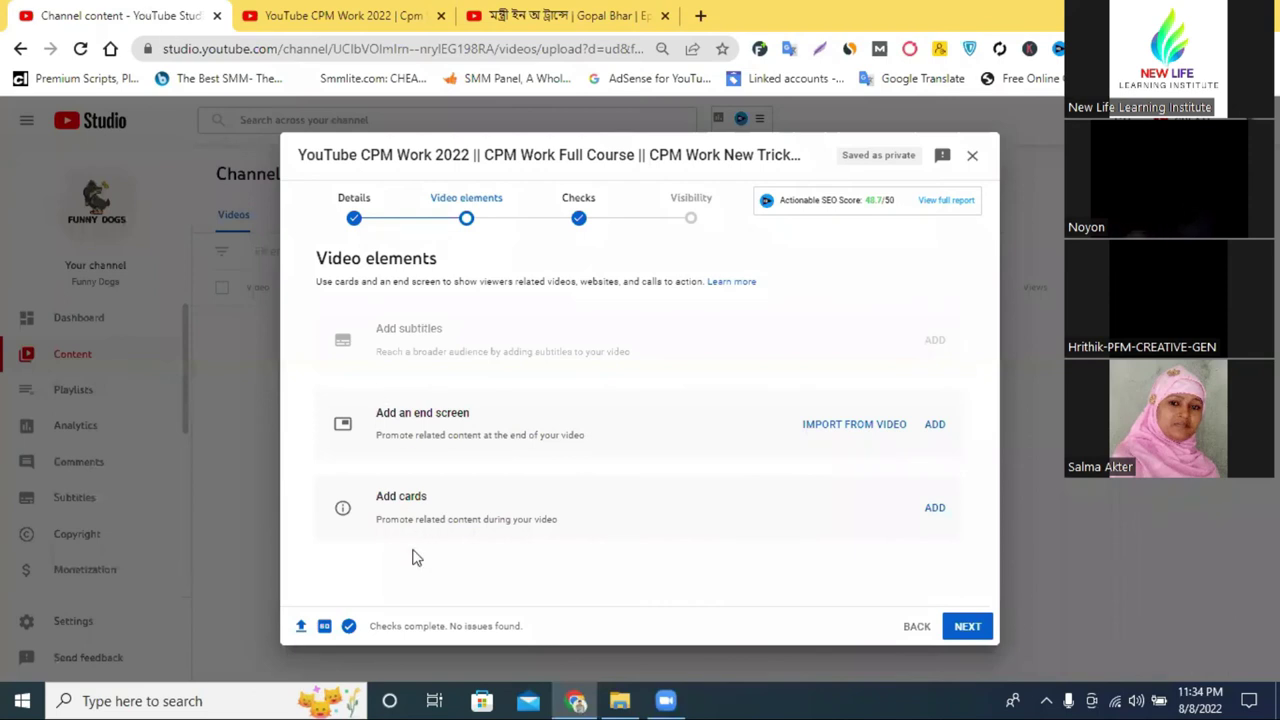
pyautogui.moveTo(378, 495); pyautogui.dragTo(443, 497)
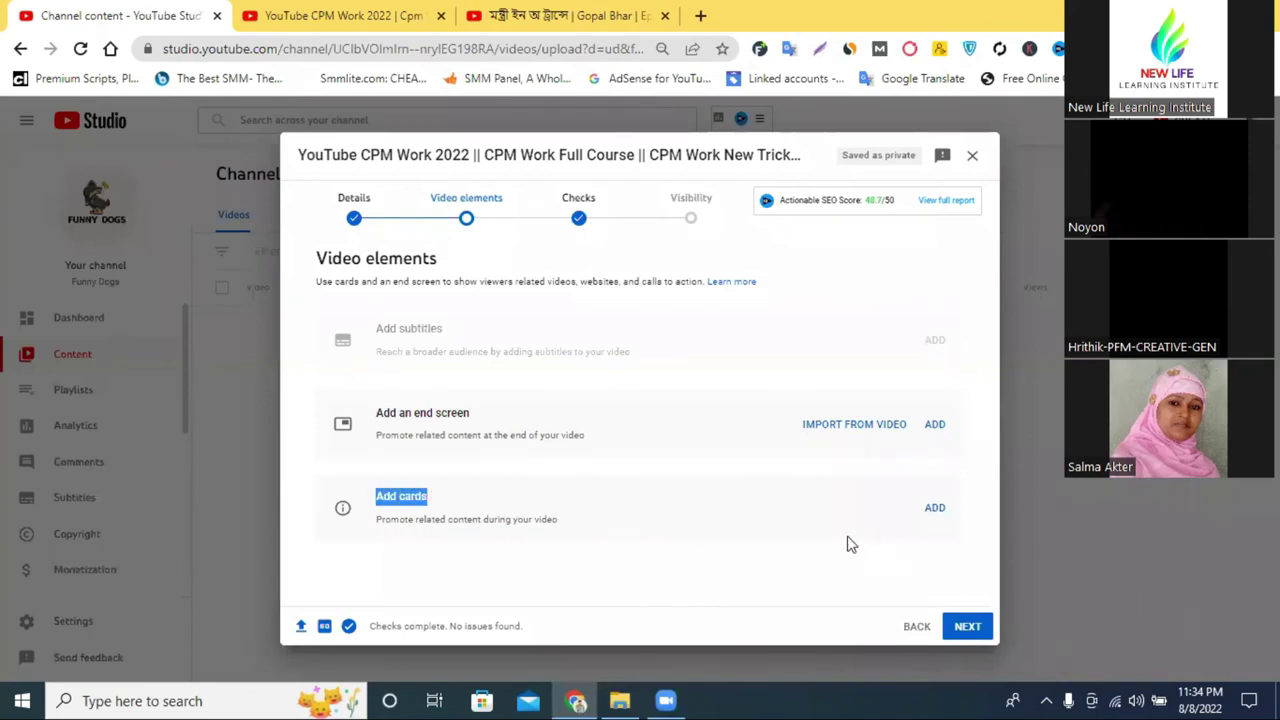
pyautogui.click(934, 510)
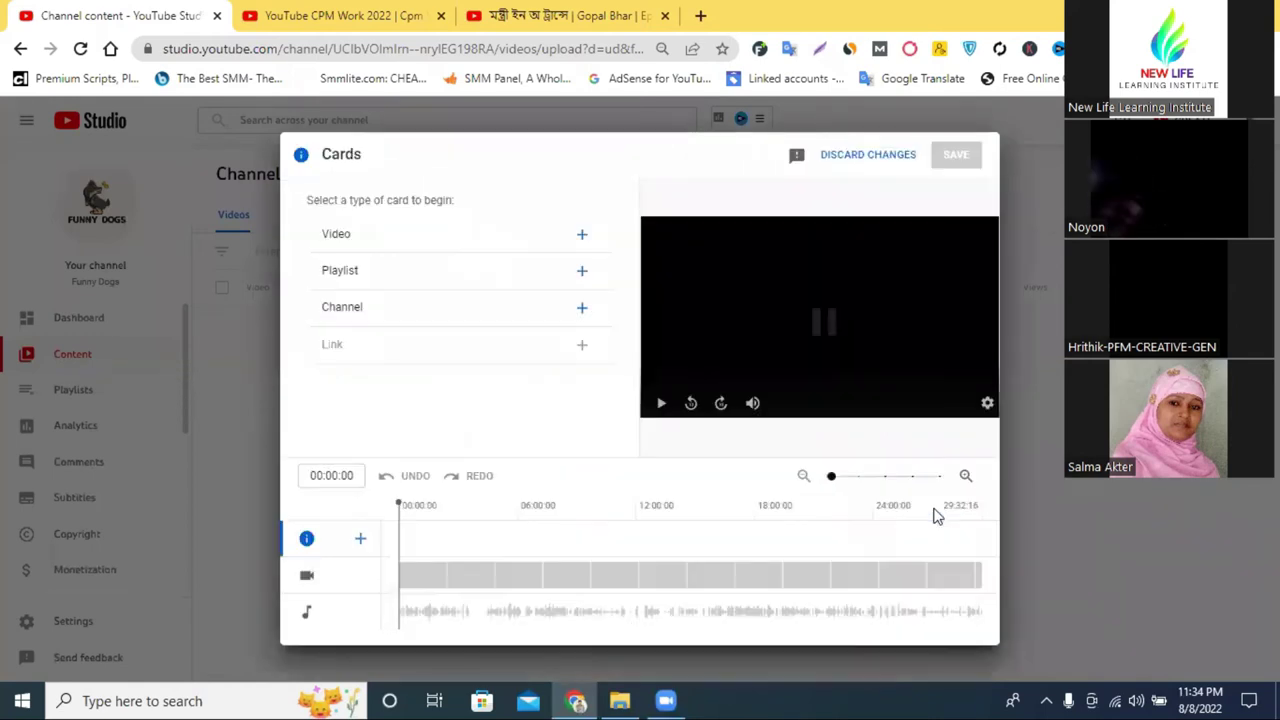
pyautogui.click(577, 244)
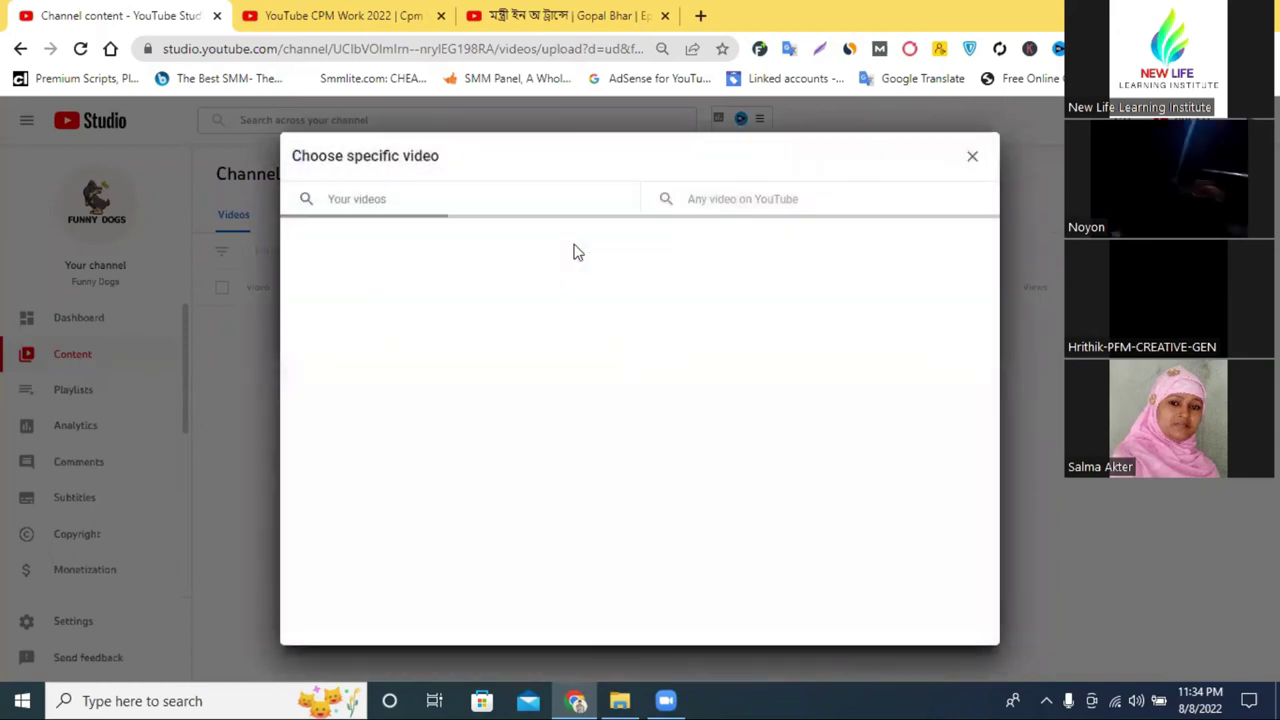
pyautogui.click(971, 156)
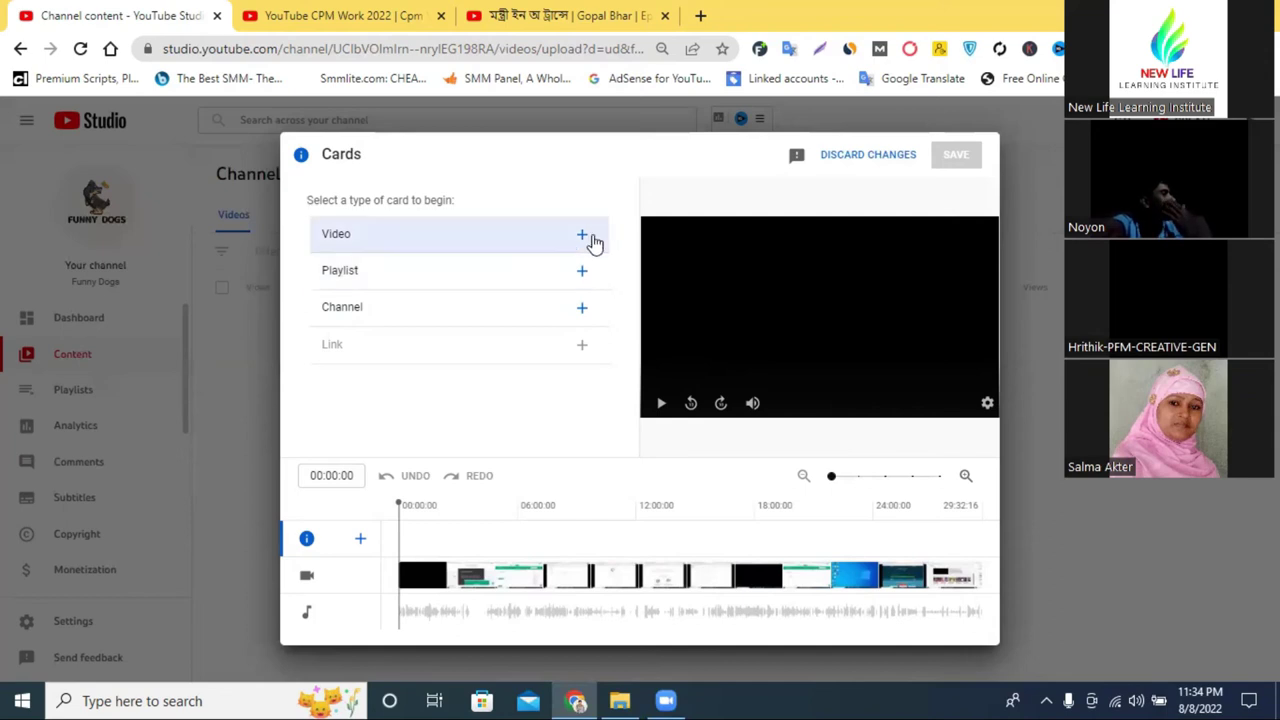
pyautogui.click(848, 158)
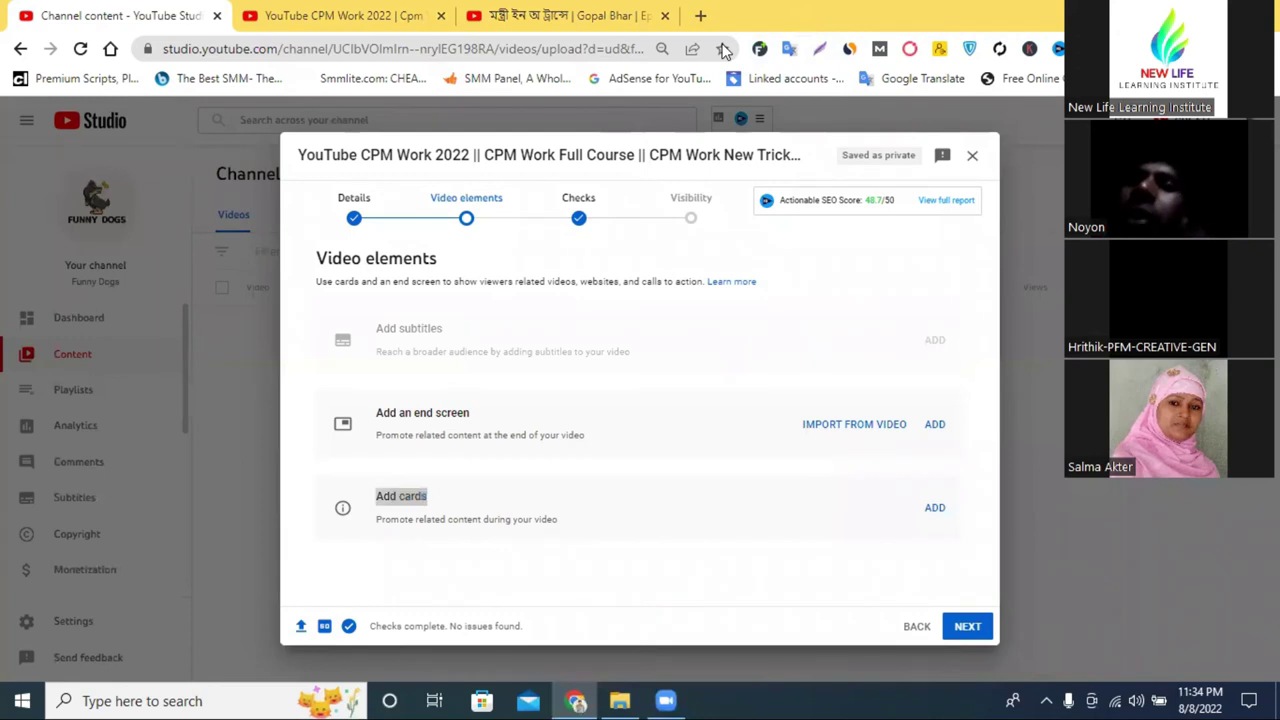
# Step: Advance the upload to the Checks stage, dismiss the checks introduction and review the copyright check
pyautogui.click(972, 627)
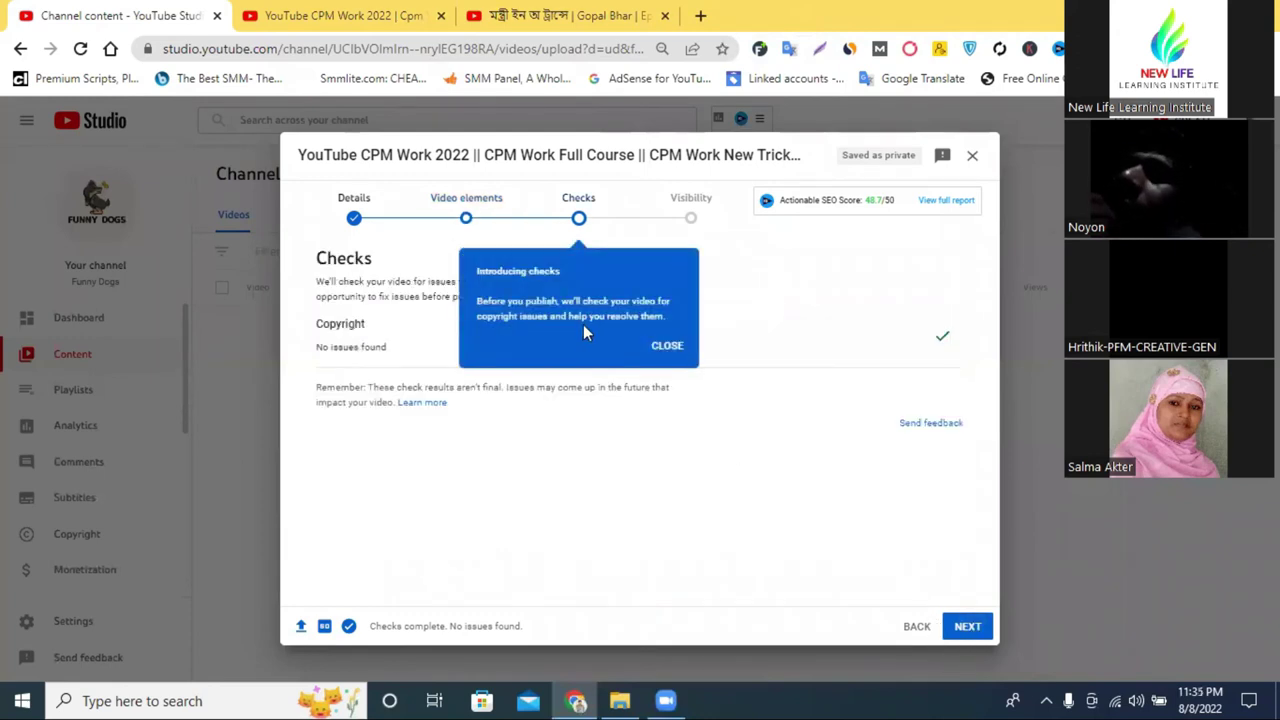
pyautogui.click(665, 345)
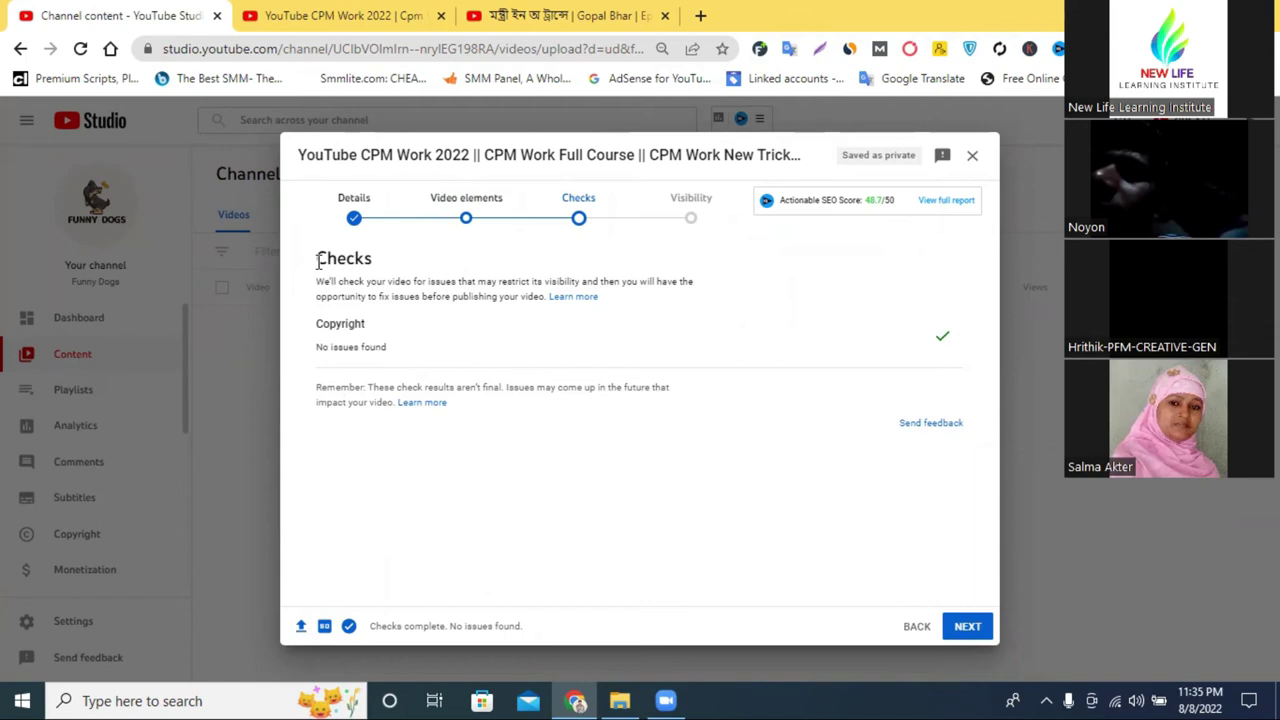
pyautogui.moveTo(318, 258); pyautogui.dragTo(450, 345)
pyautogui.click(440, 344)
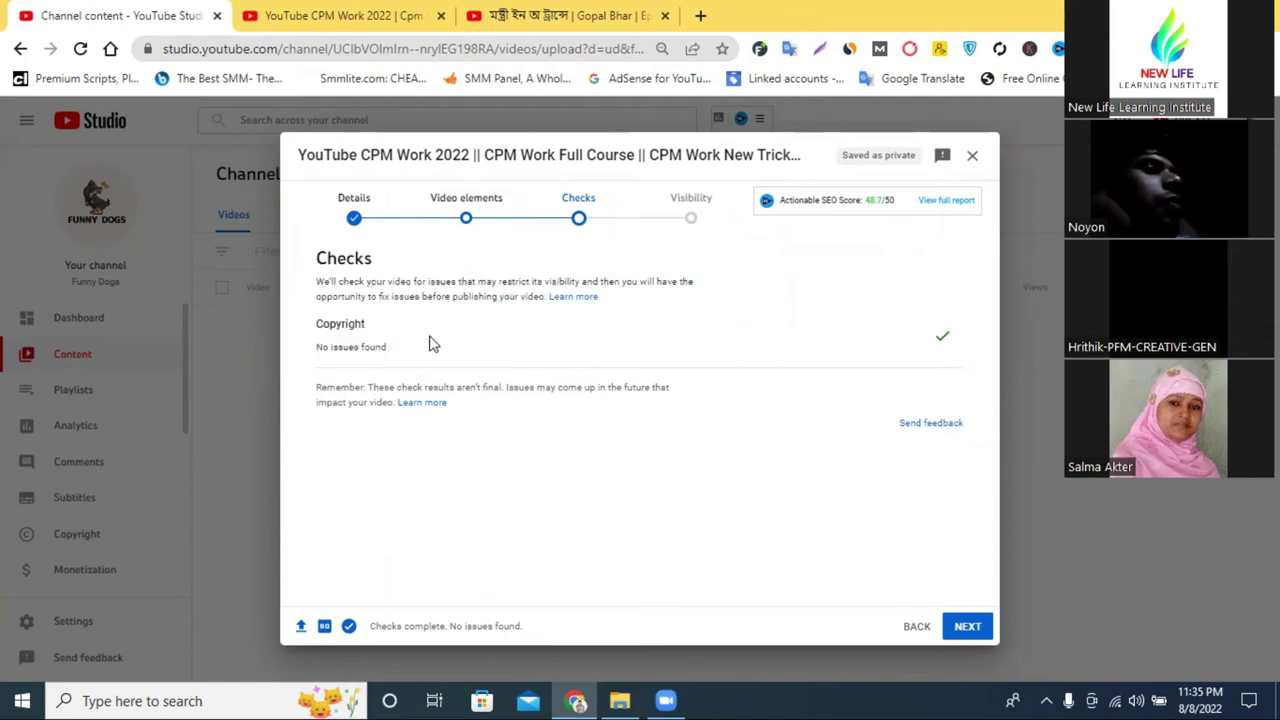
pyautogui.moveTo(362, 327); pyautogui.dragTo(320, 329)
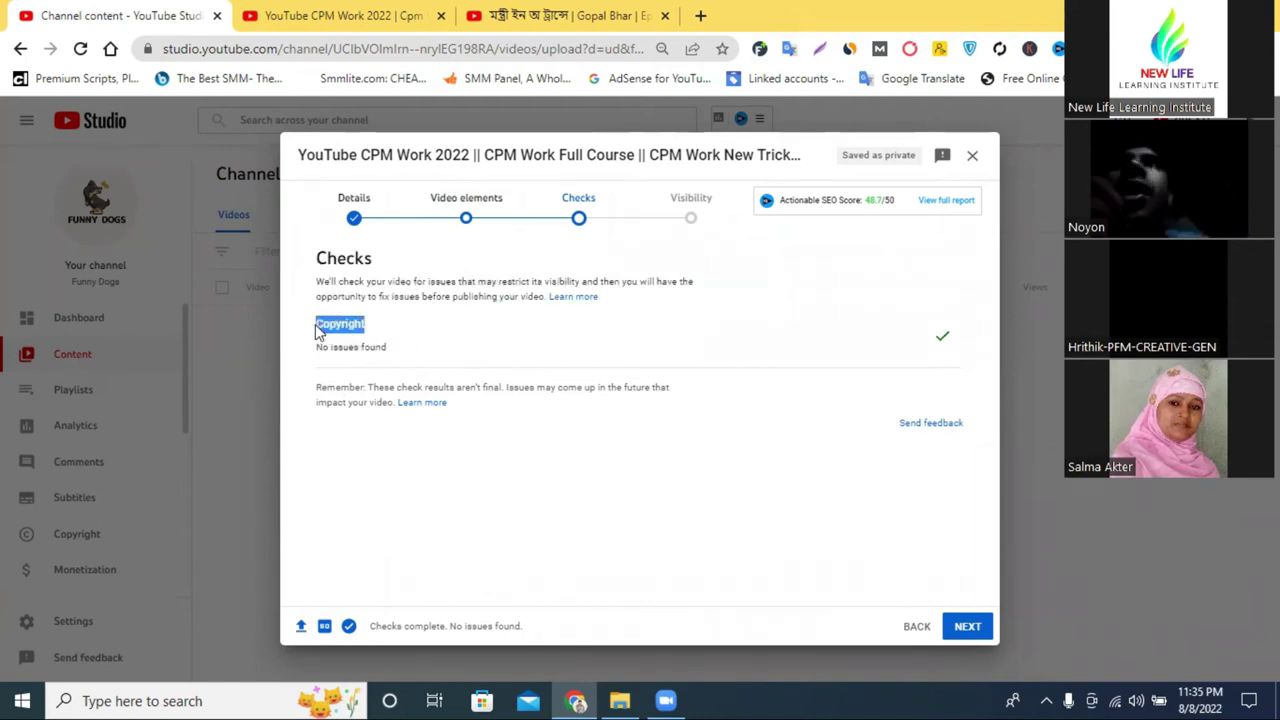
pyautogui.click(440, 299)
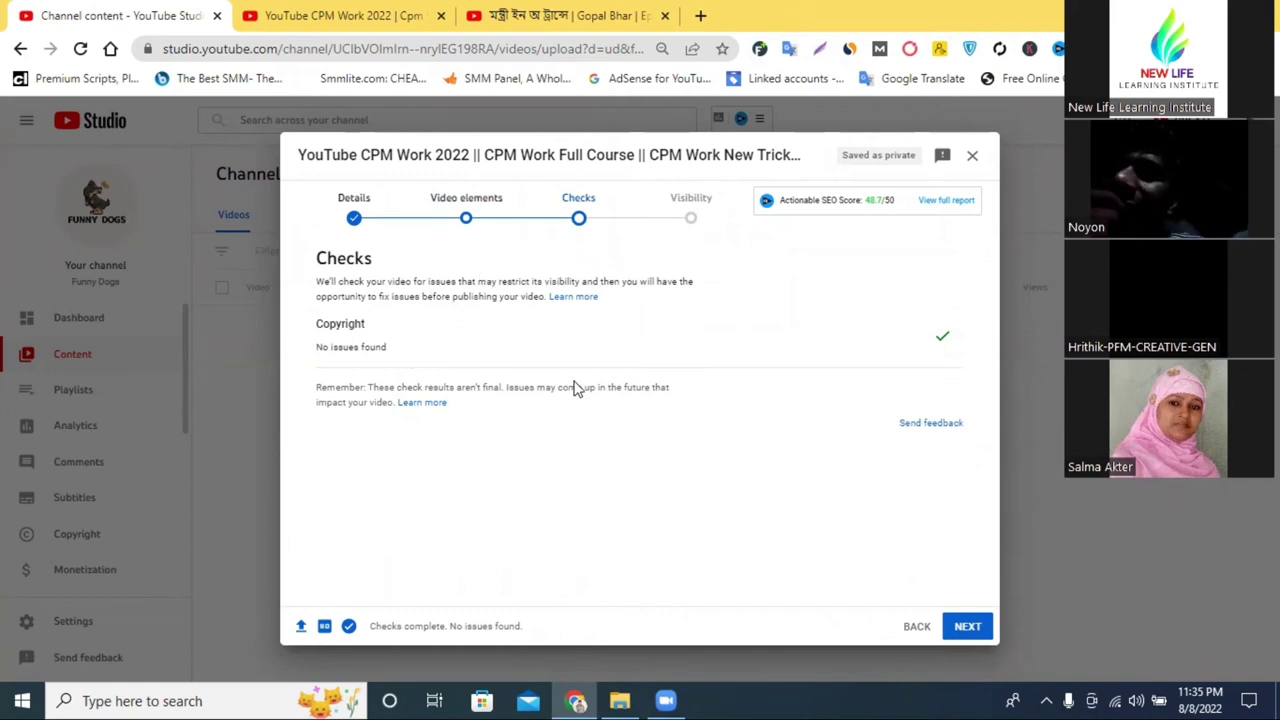
pyautogui.moveTo(315, 252); pyautogui.dragTo(803, 423)
pyautogui.click(830, 340)
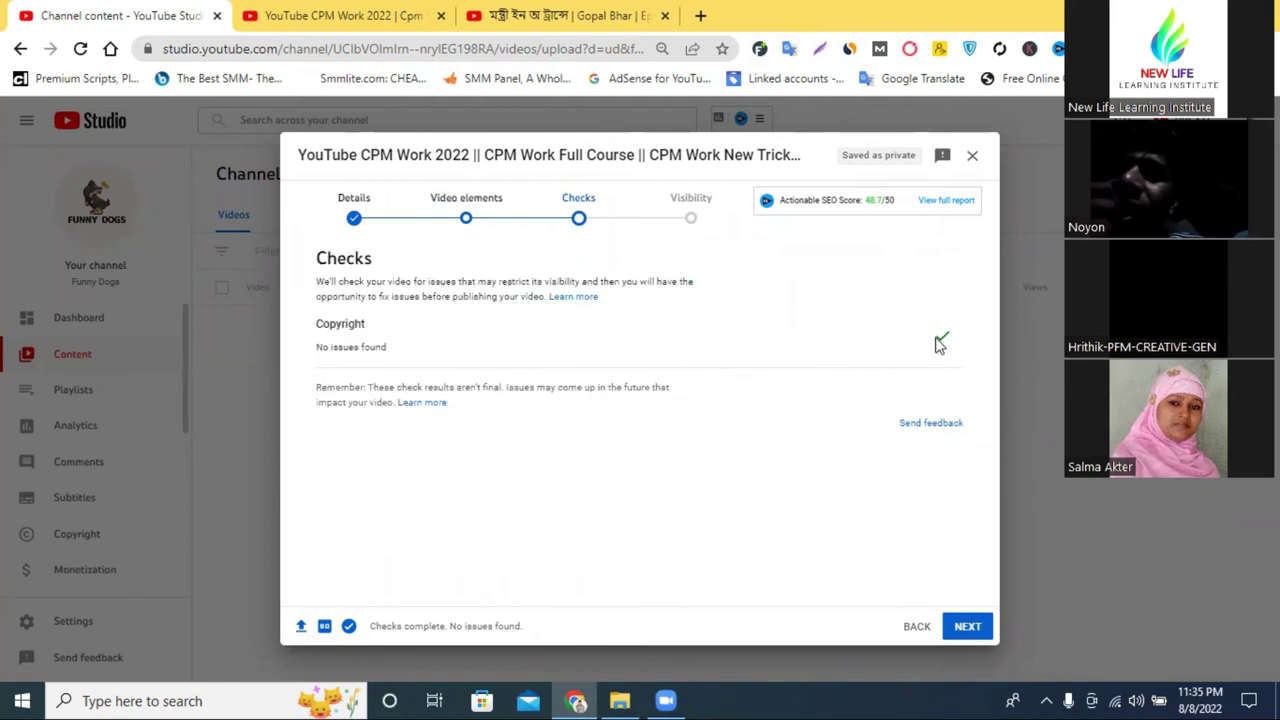
# Step: Advance the upload to the Visibility stage and choose Unlisted
pyautogui.click(968, 626)
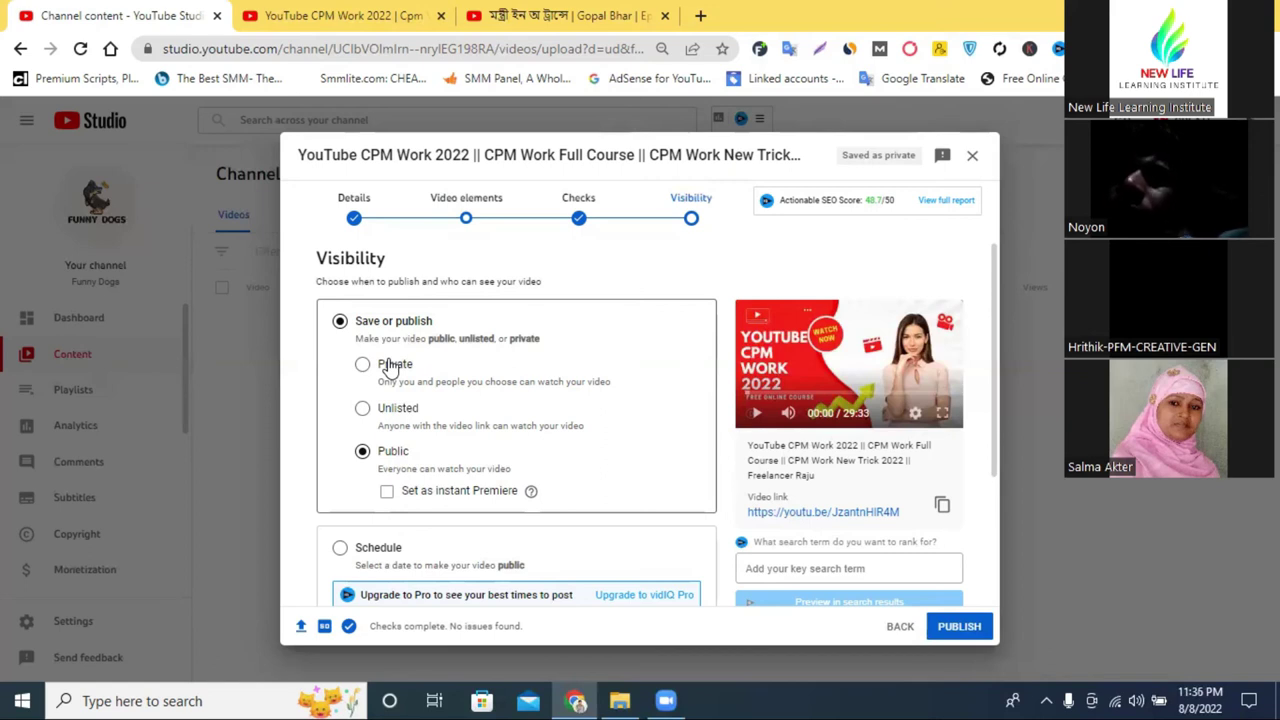
pyautogui.click(363, 410)
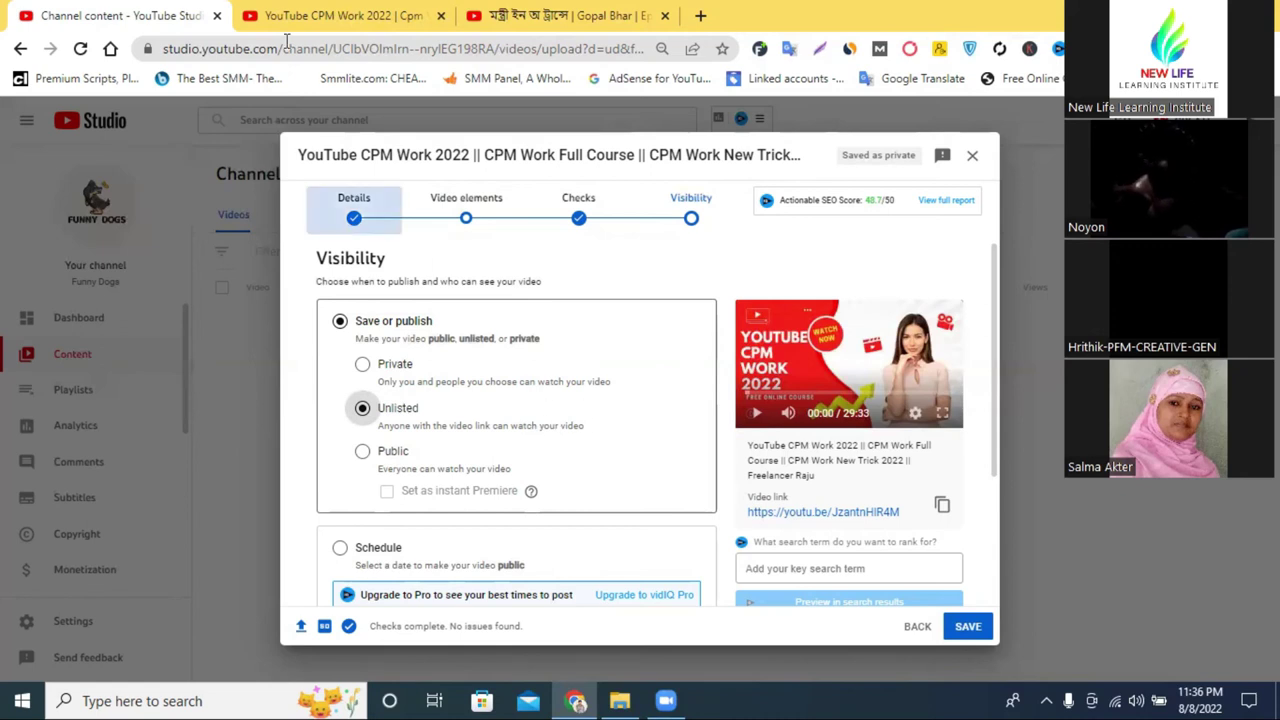
# Step: Open the Funny Dogs channel dashboard in place of the CPM work video page and return to the upload's visibility settings
pyautogui.click(305, 15)
pyautogui.click(55, 12)
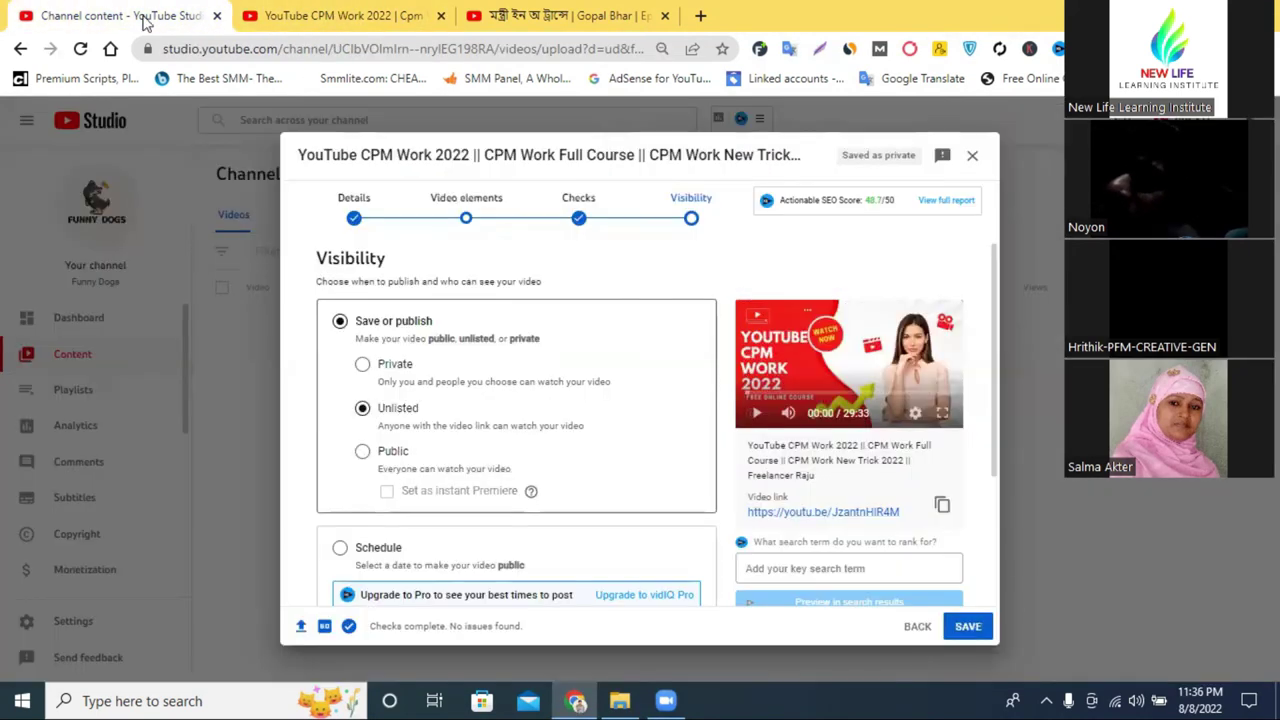
pyautogui.click(420, 15)
pyautogui.scroll(2, 430, 350)
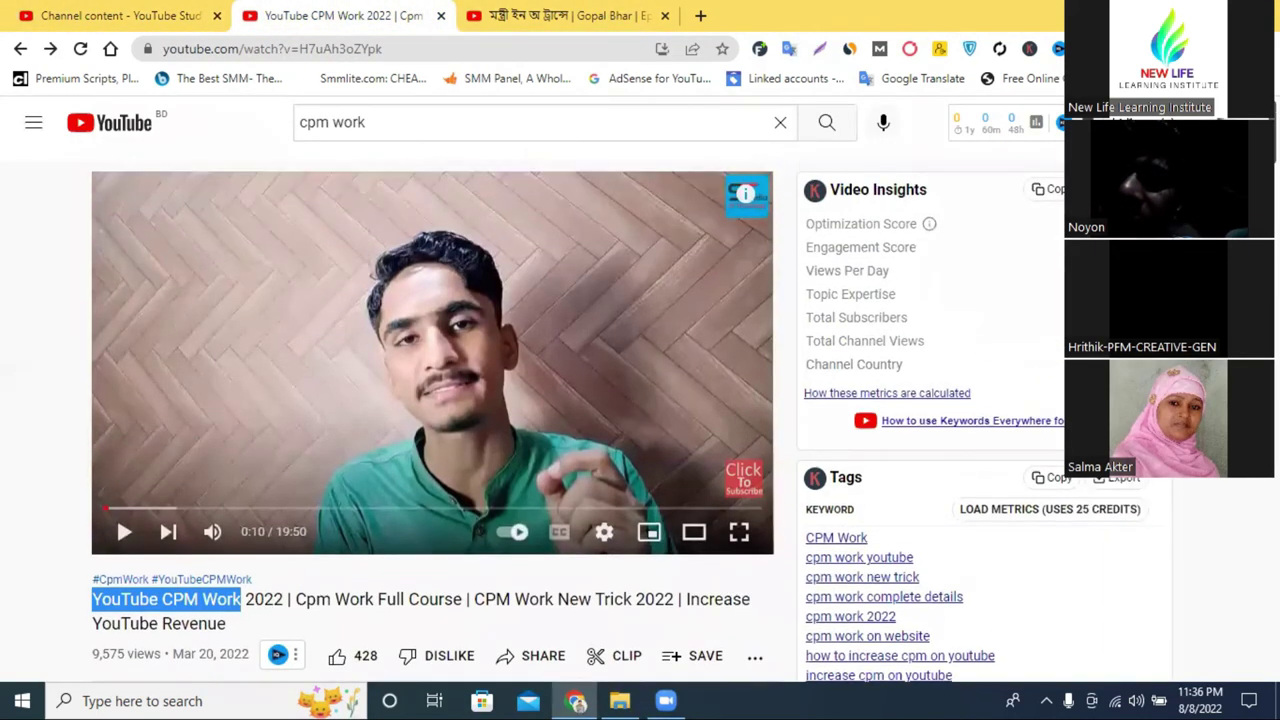
pyautogui.click(1222, 122)
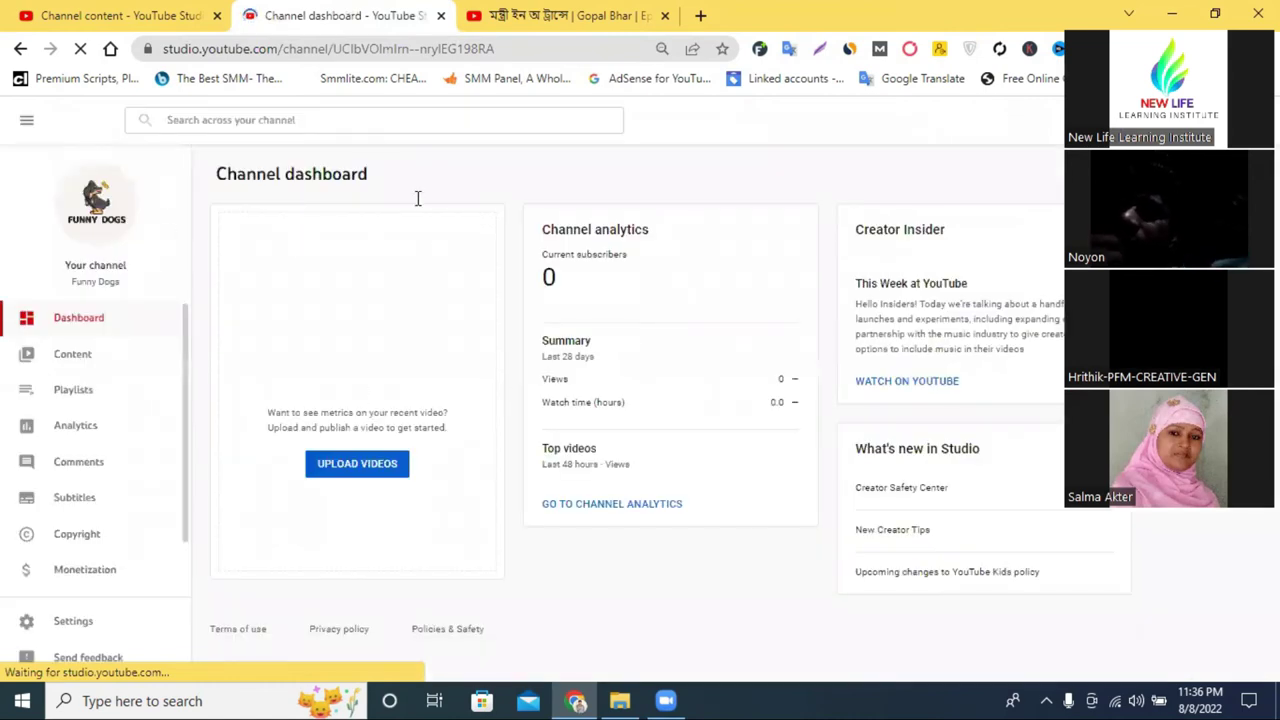
pyautogui.click(125, 14)
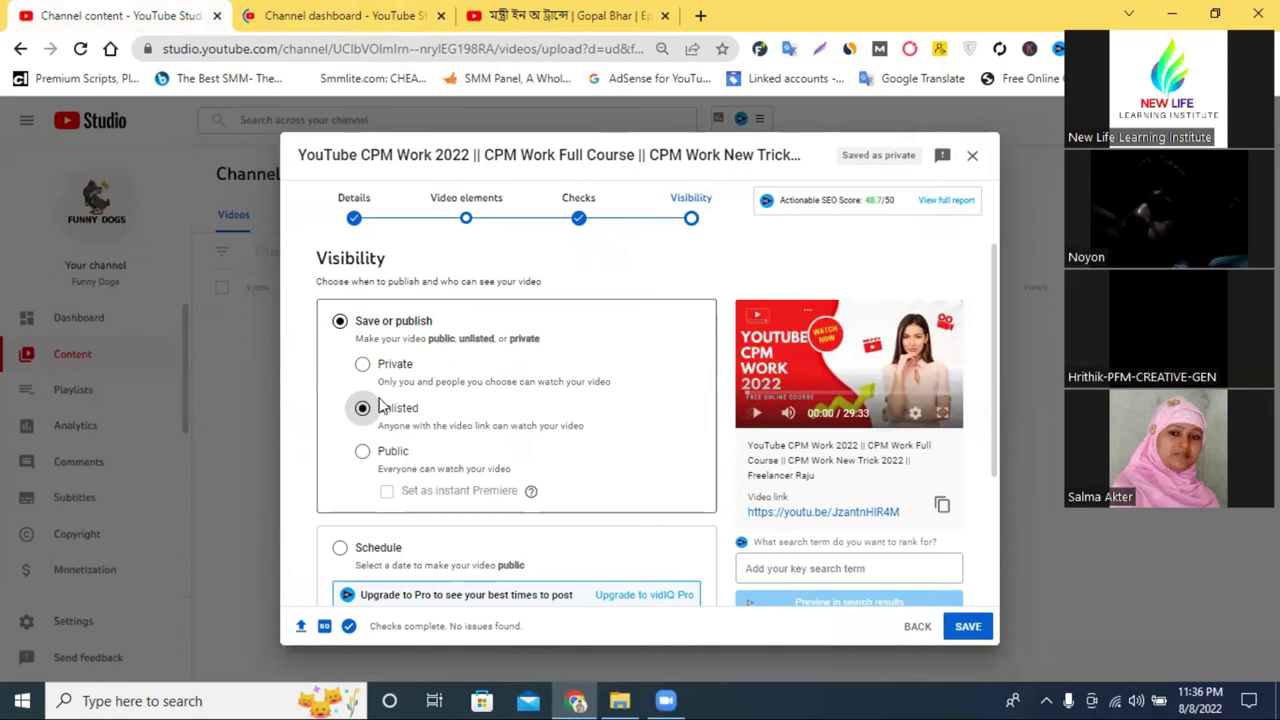
# Step: Set the upload's visibility to Public
pyautogui.scroll(-1, 580, 411)
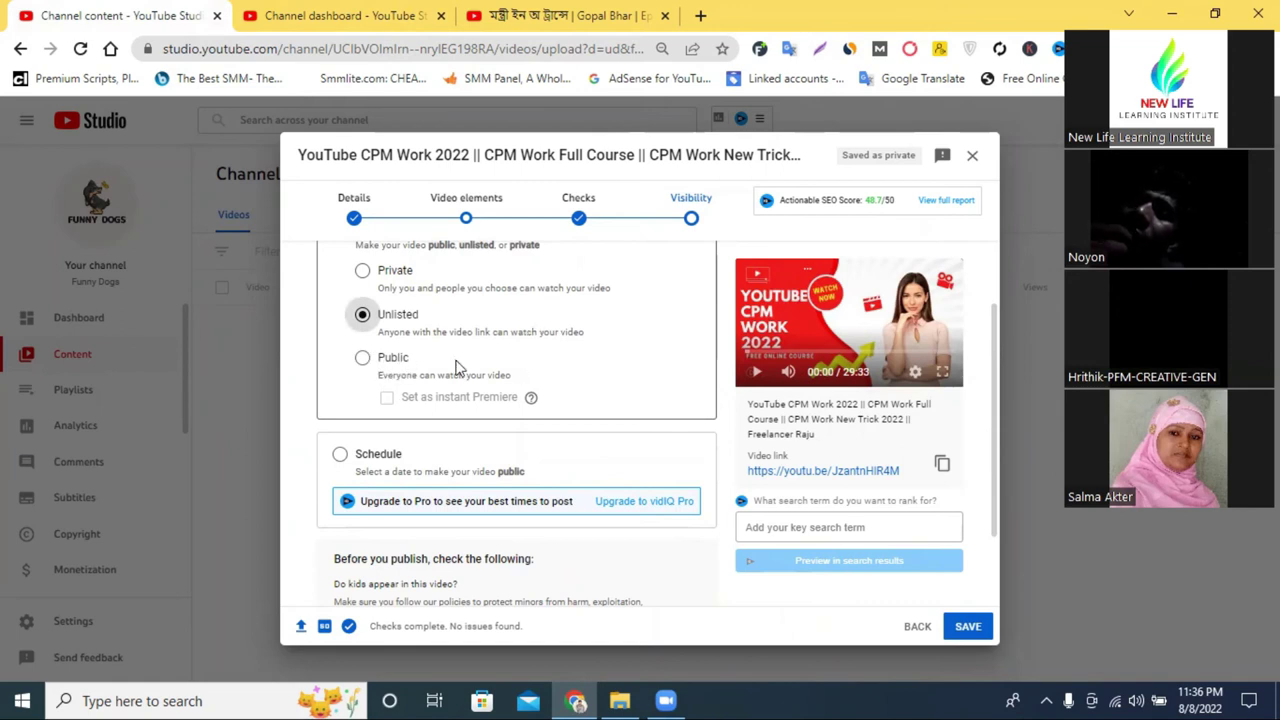
pyautogui.click(363, 359)
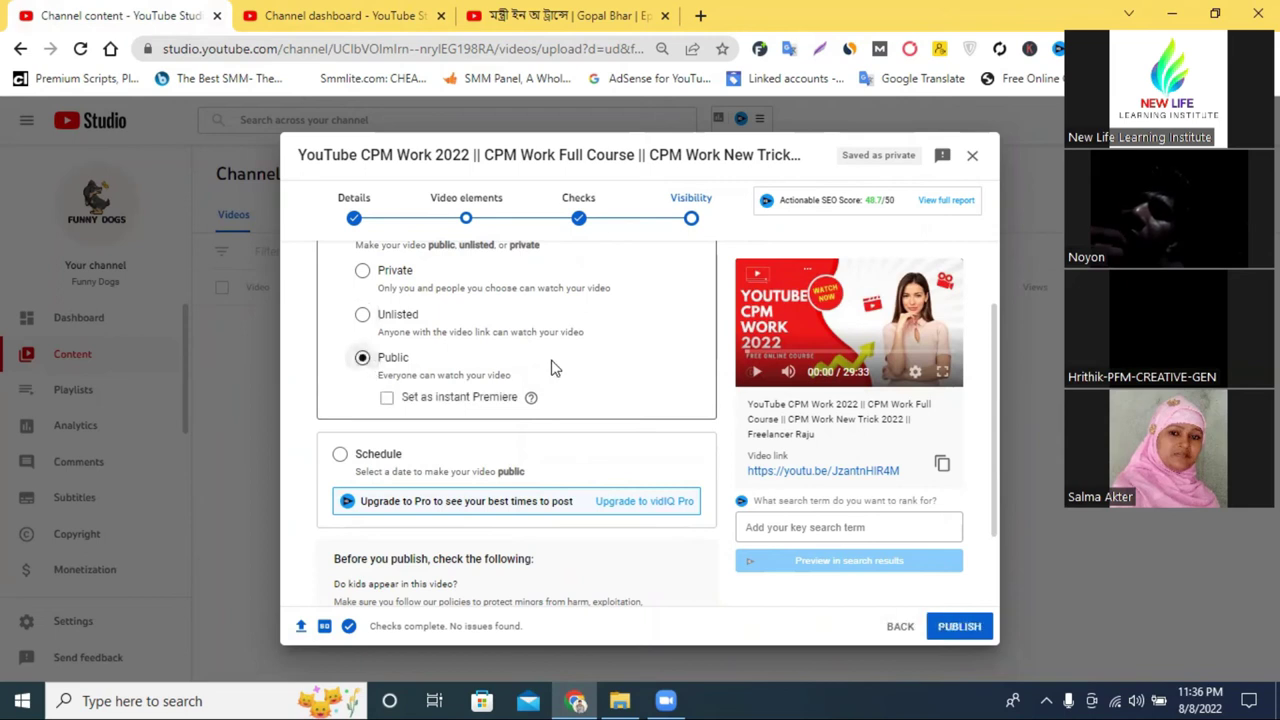